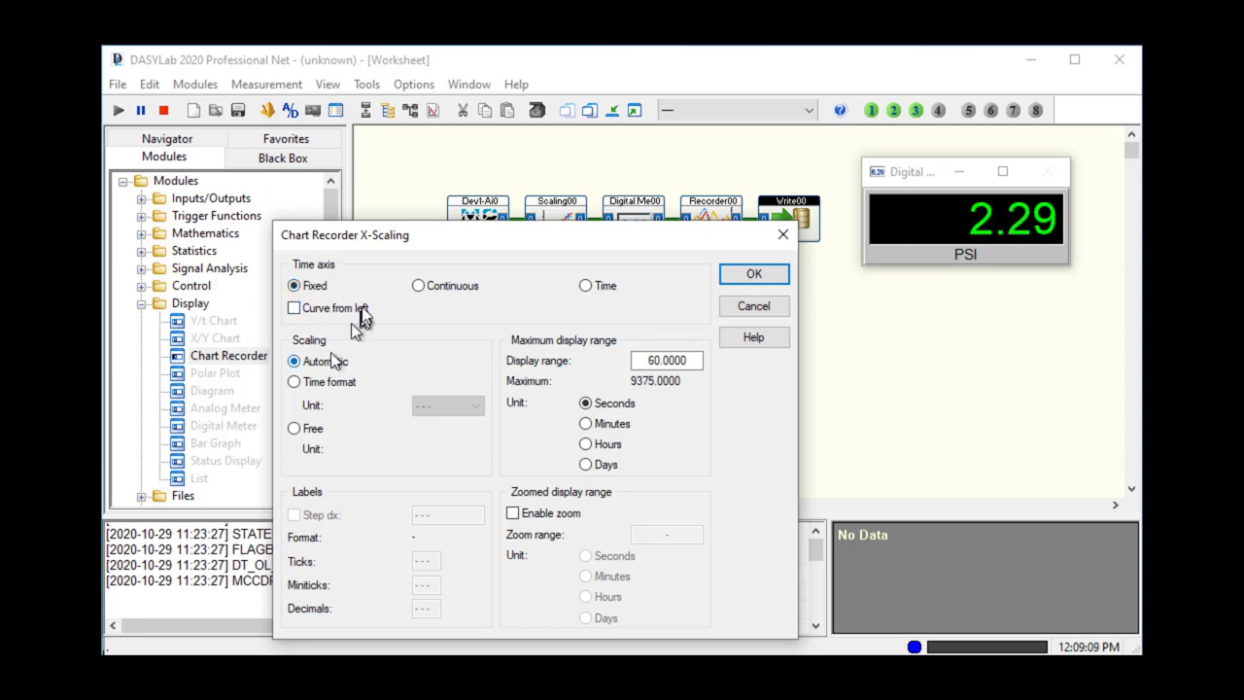
Scale the chart recorder's X axis in time format with unit min:s and set the label step dx to 00:30.0000.
{"action": "left_click_drag", "start_coordinate": [380, 236], "coordinate": [399, 148]}
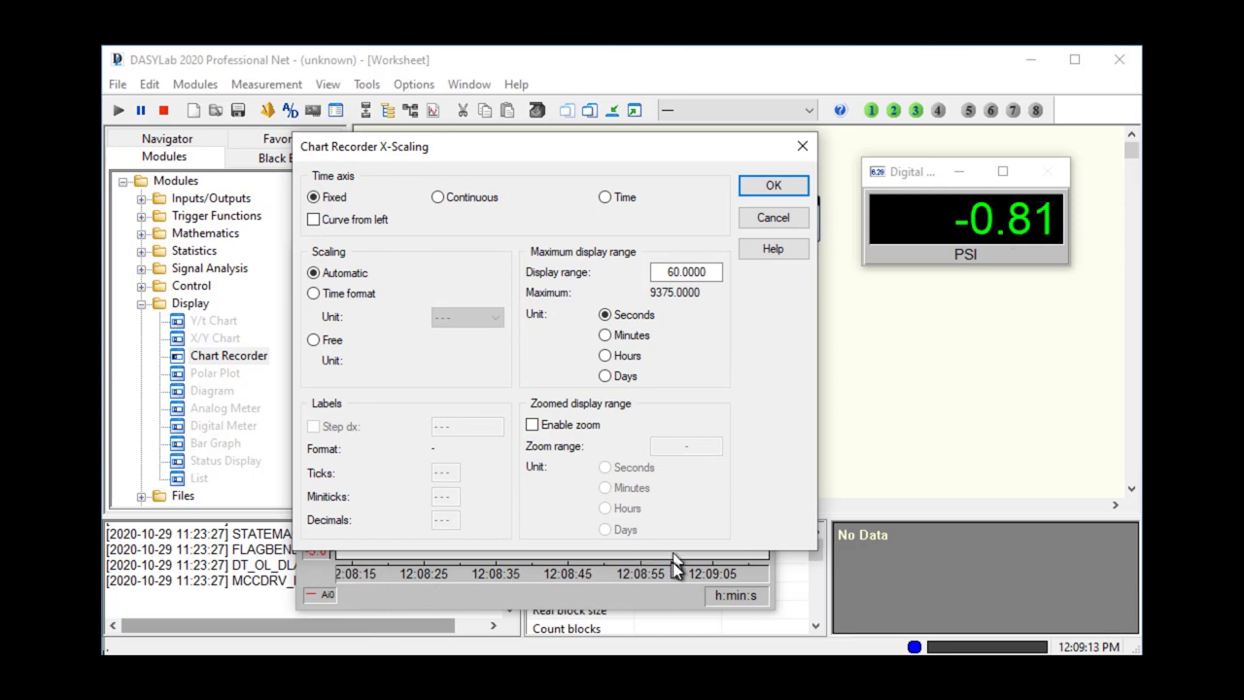
{"action": "left_click", "coordinate": [312, 293]}
{"action": "left_click", "coordinate": [458, 320]}
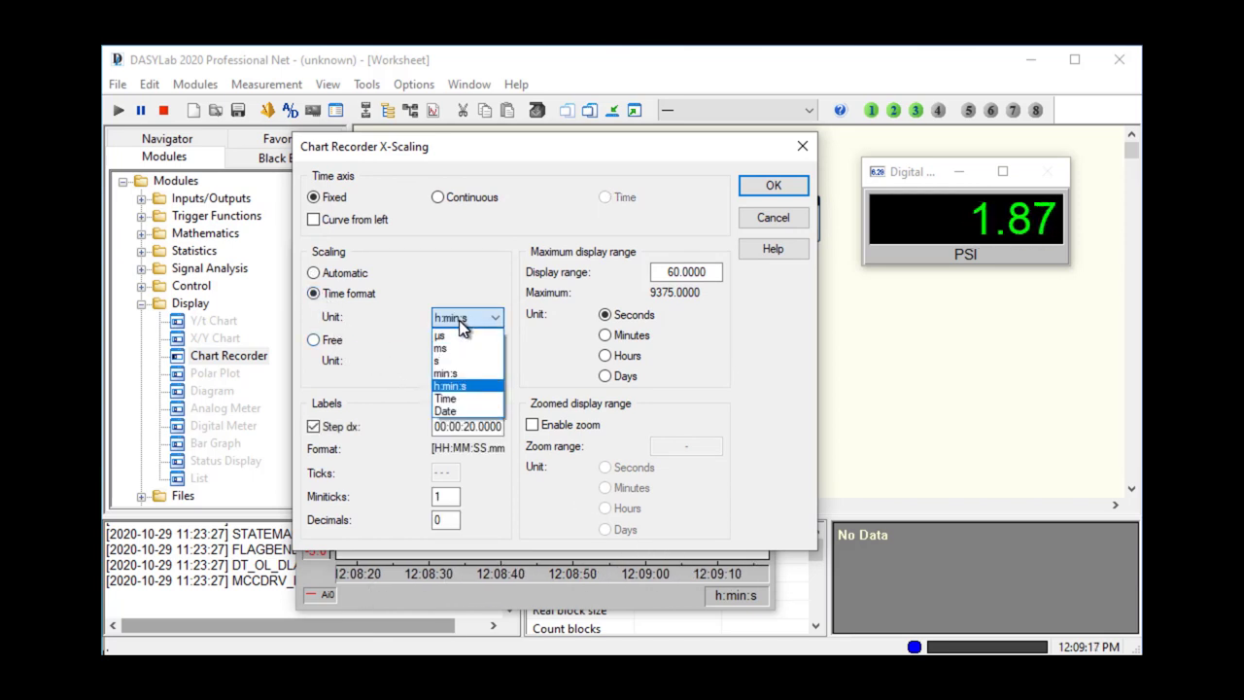
{"action": "left_click", "coordinate": [468, 373]}
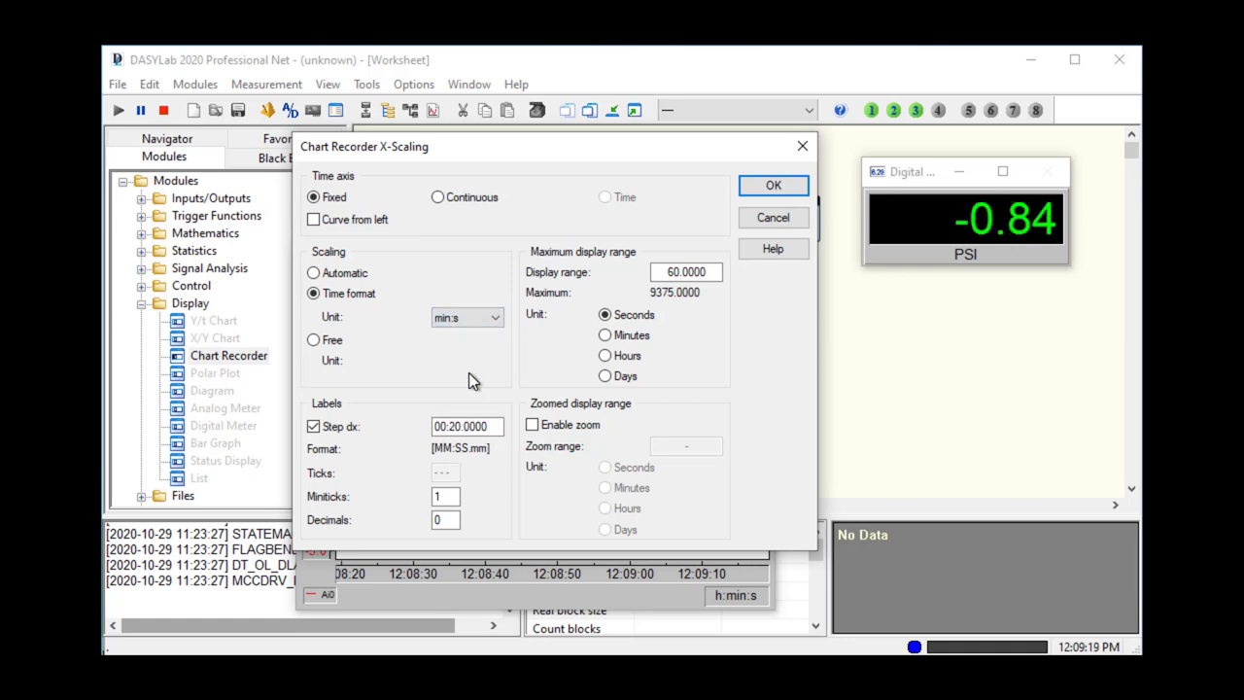
{"action": "left_click", "coordinate": [453, 426]}
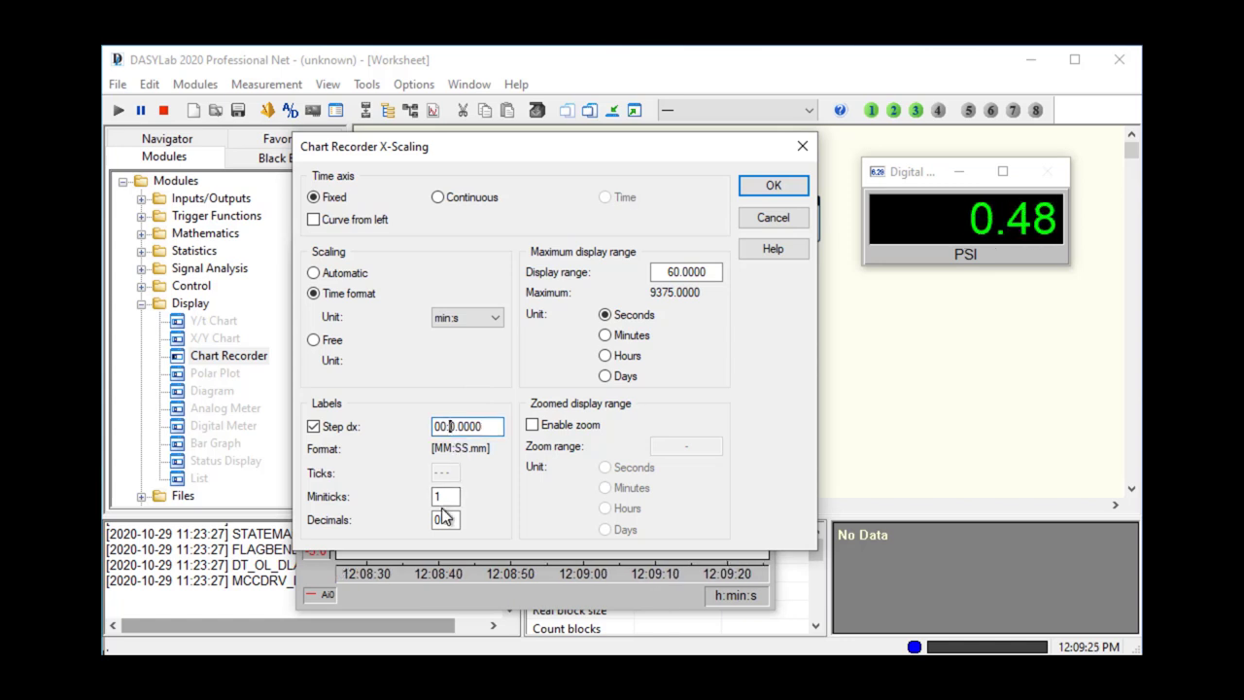
{"action": "key", "text": "BackSpace"}
{"action": "type", "text": "3"}
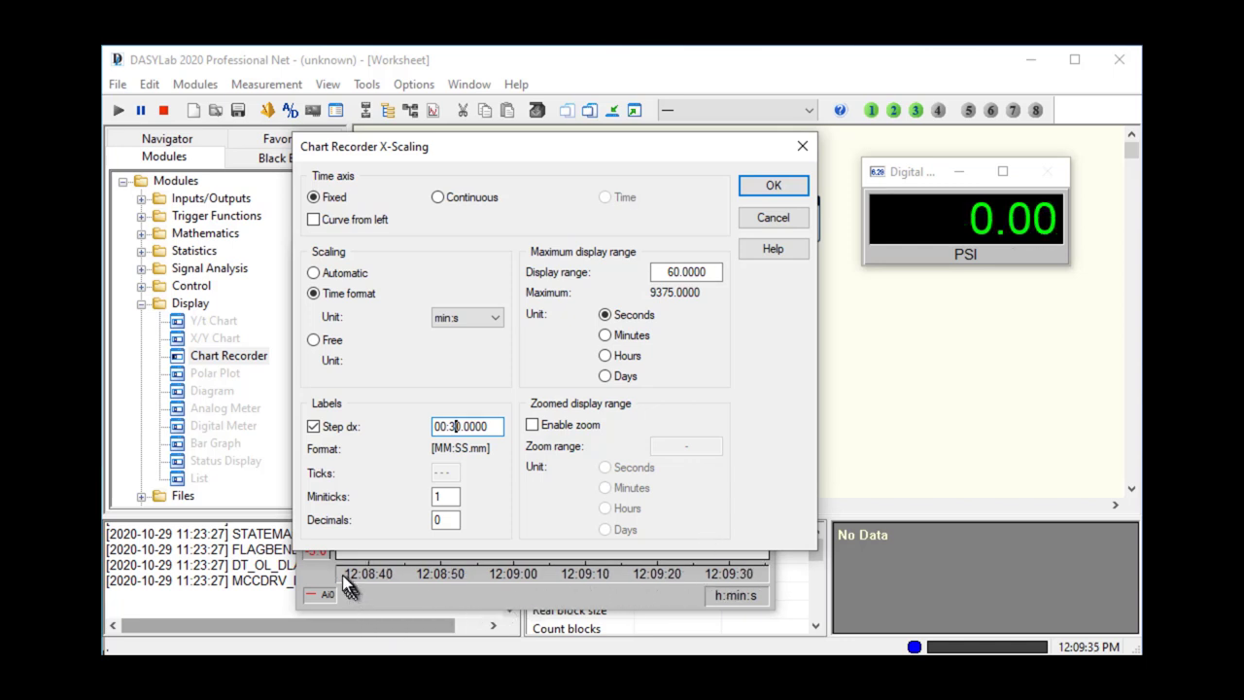
Set the X axis maximum display range to 5 minutes and apply the scaling.
{"action": "left_click", "coordinate": [605, 336]}
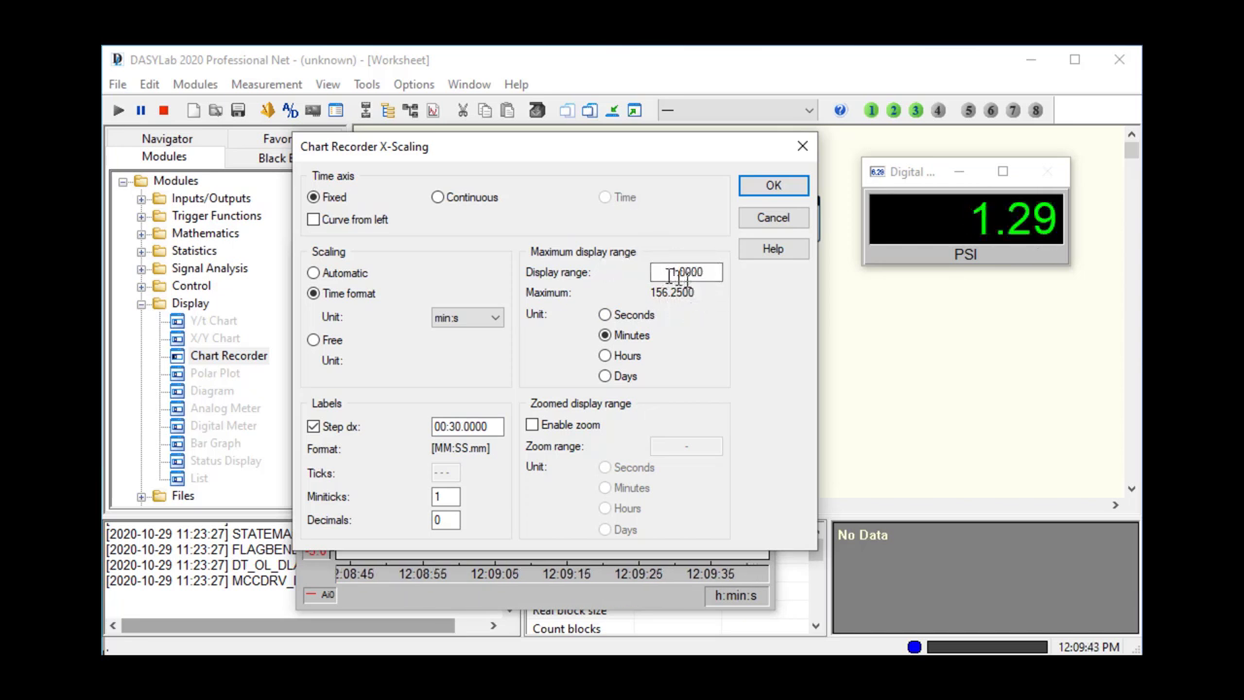
{"action": "left_click", "coordinate": [713, 272]}
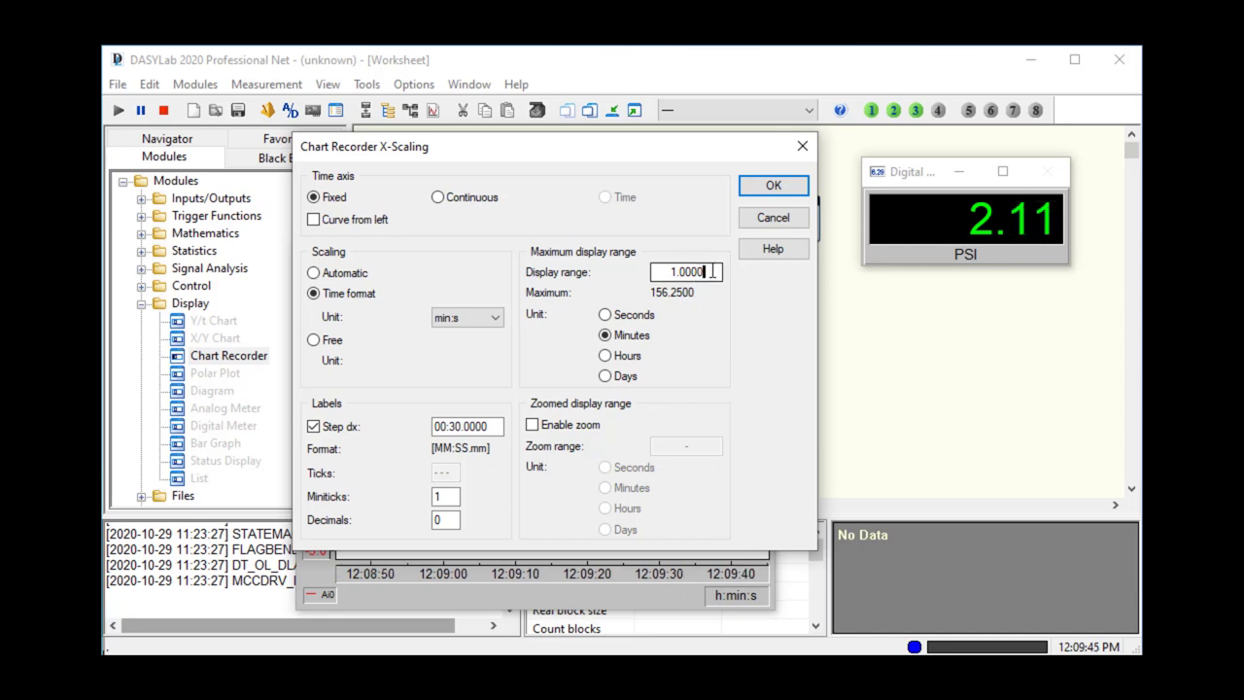
{"action": "left_click_drag", "start_coordinate": [712, 272], "coordinate": [636, 274]}
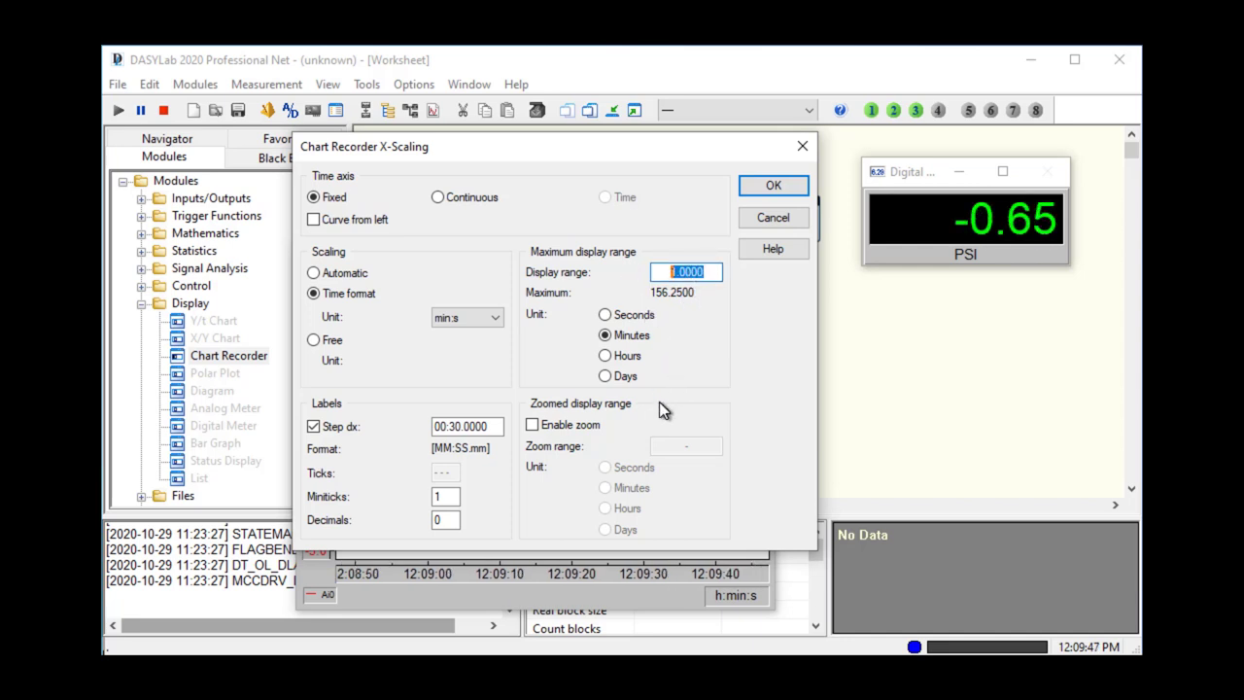
{"action": "type", "text": "5"}
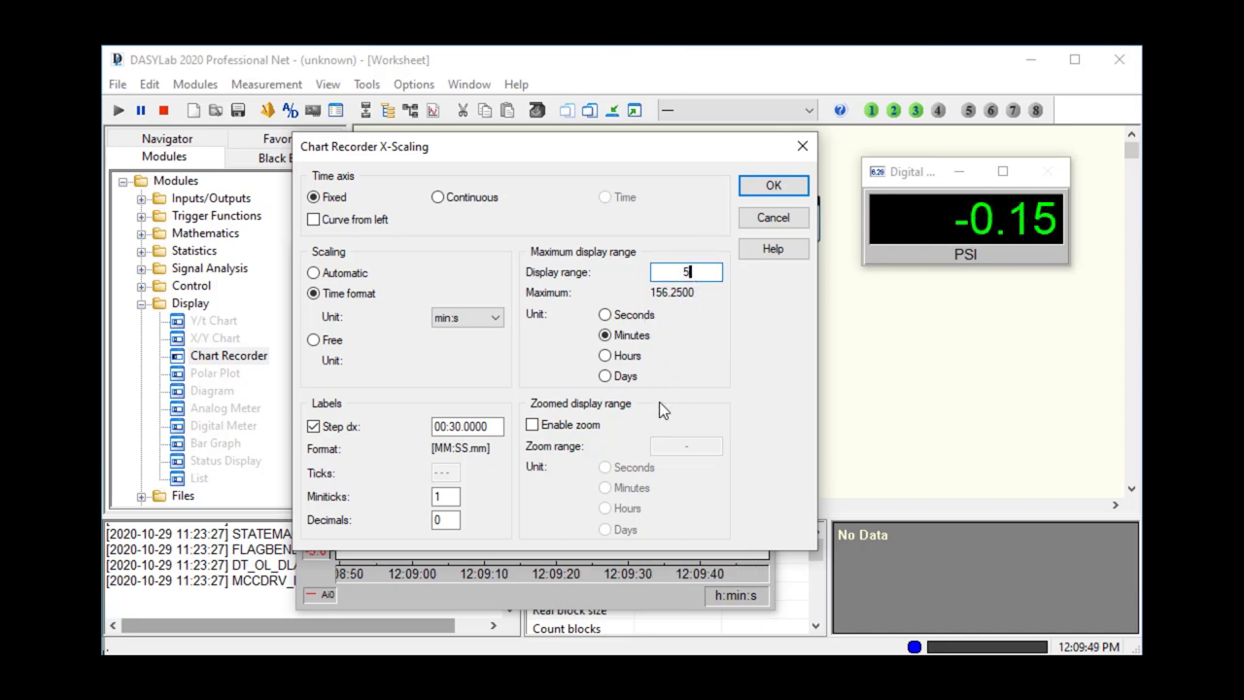
{"action": "left_click", "coordinate": [770, 186]}
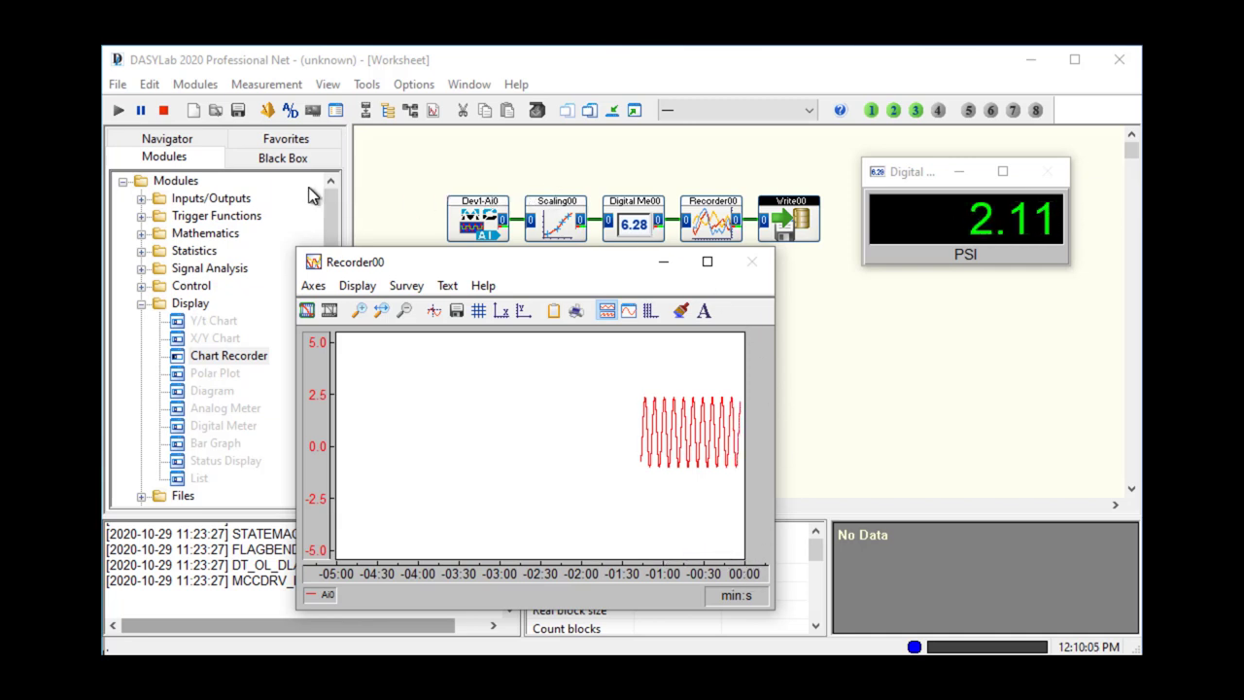
Stop the measurement and enable Curve from left for the chart recorder's time axis.
{"action": "left_click", "coordinate": [166, 113]}
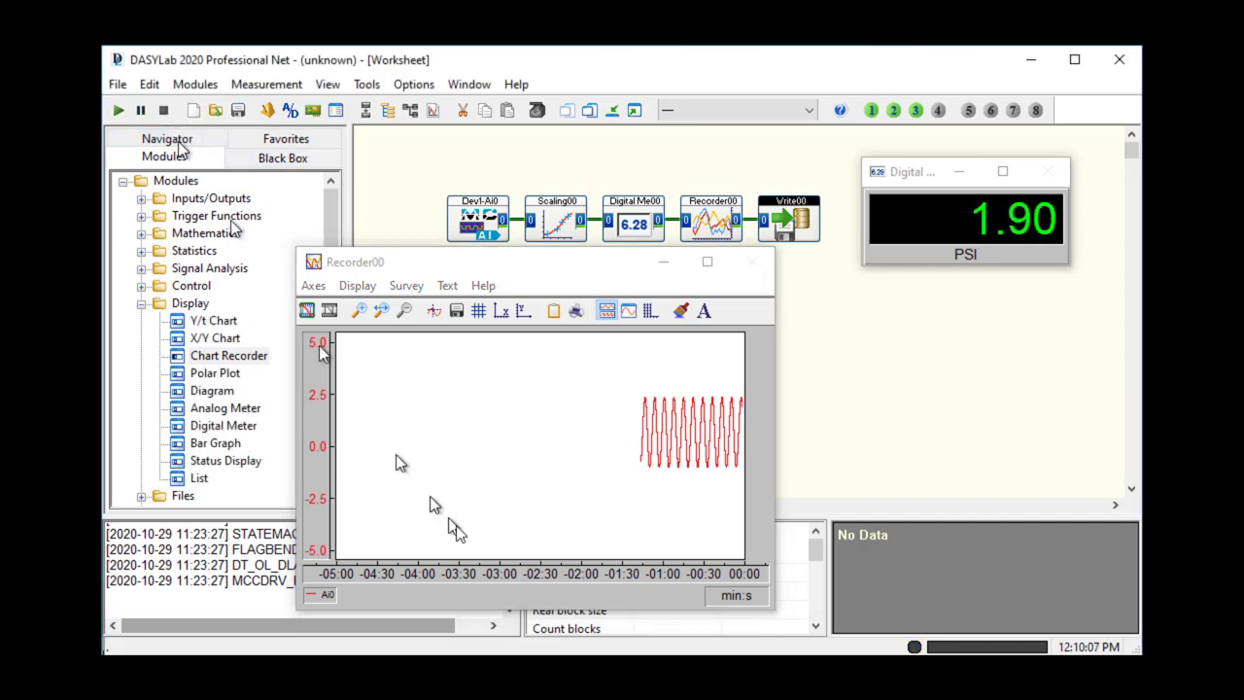
{"action": "double_click", "coordinate": [481, 573]}
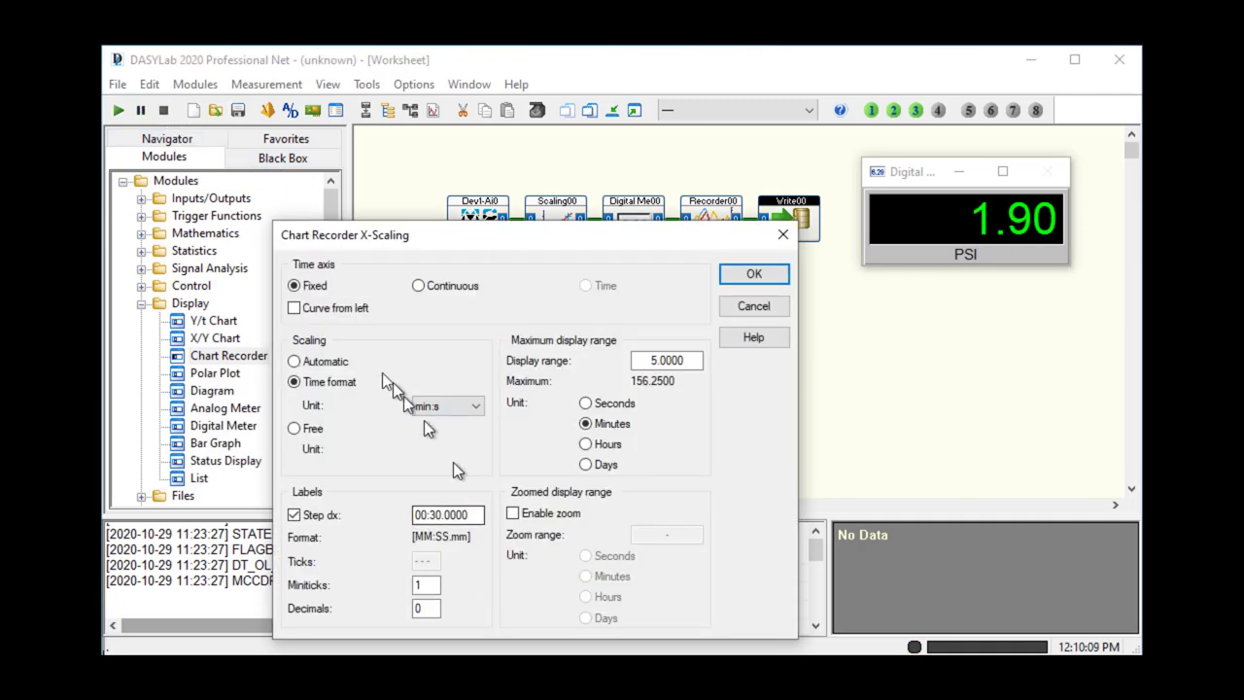
{"action": "left_click", "coordinate": [326, 310]}
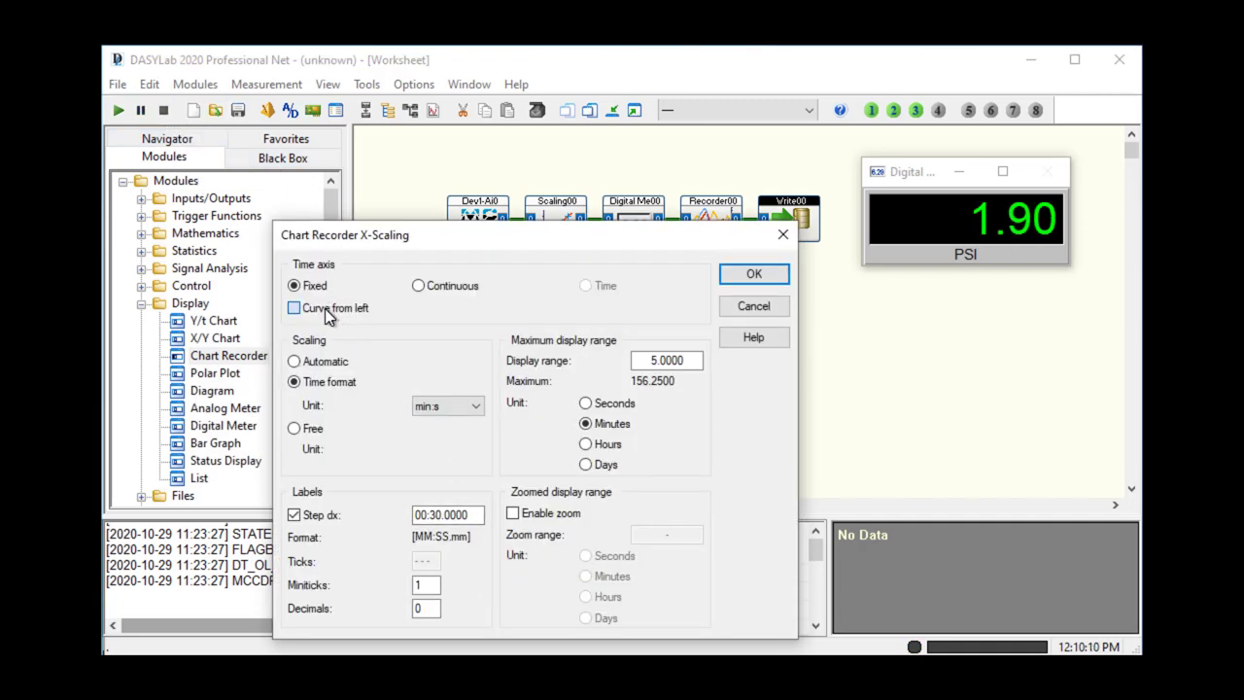
{"action": "left_click", "coordinate": [750, 274]}
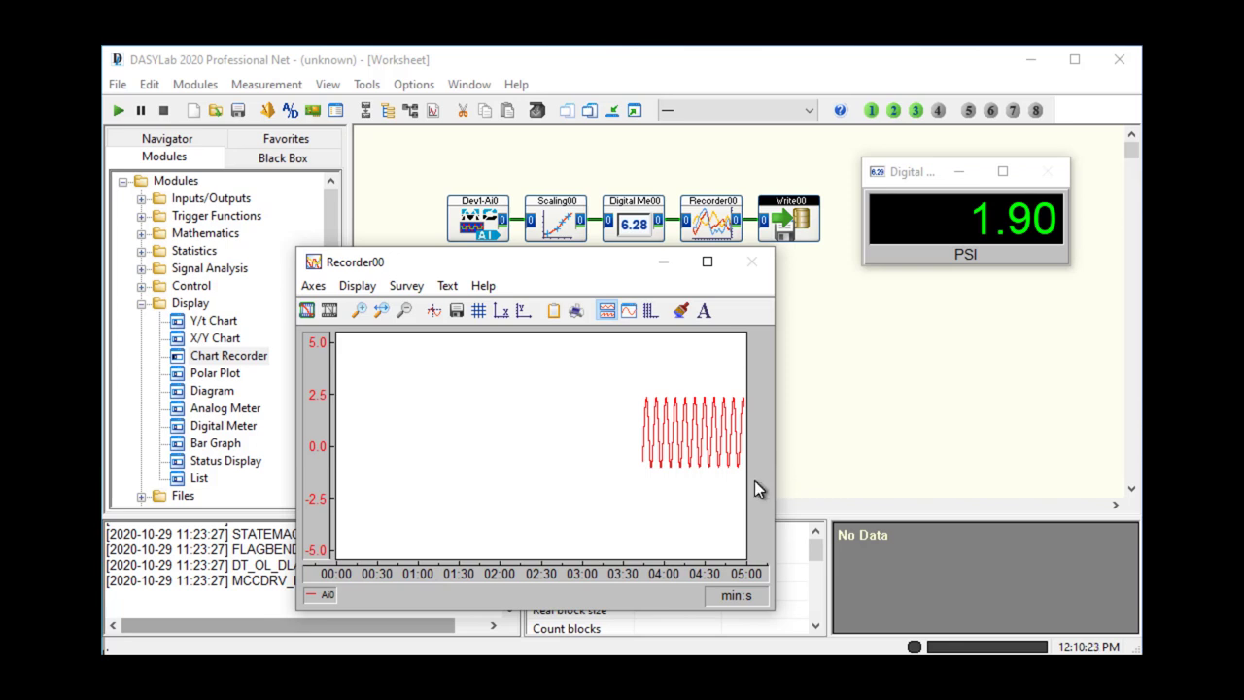
Widen the Recorder00 window so it reaches below the digital meter, and start the measurement again.
{"action": "left_click_drag", "start_coordinate": [774, 478], "coordinate": [1064, 440]}
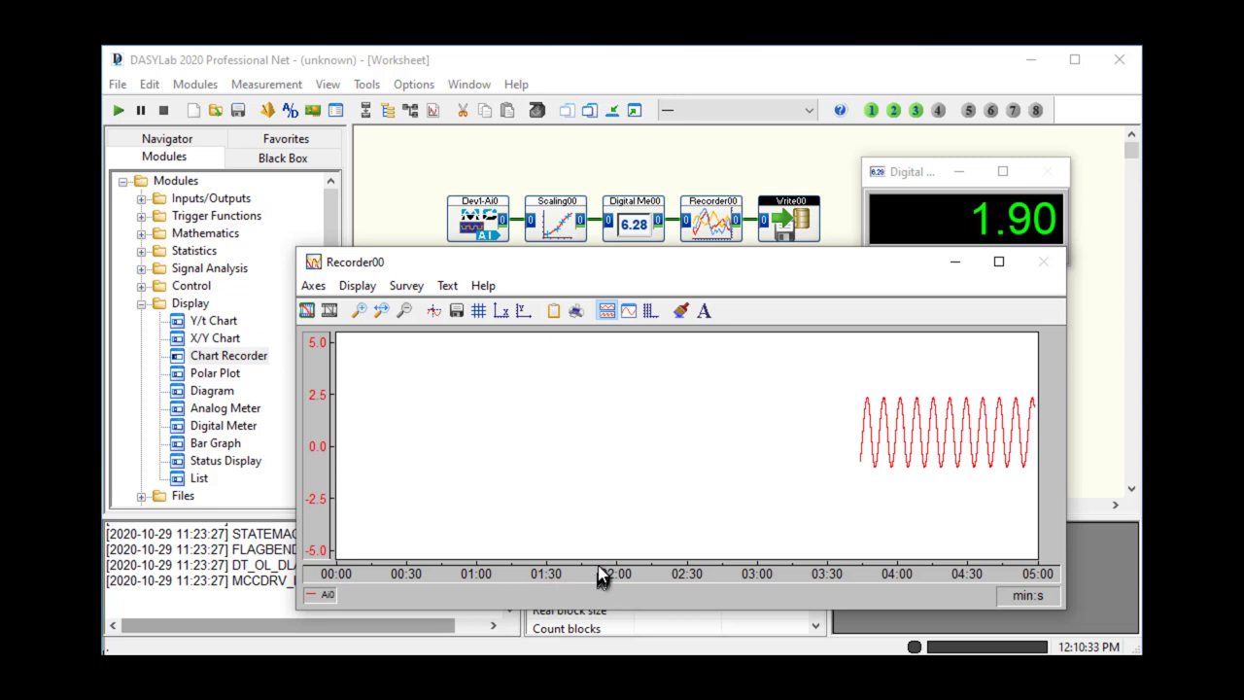
{"action": "left_click", "coordinate": [118, 111]}
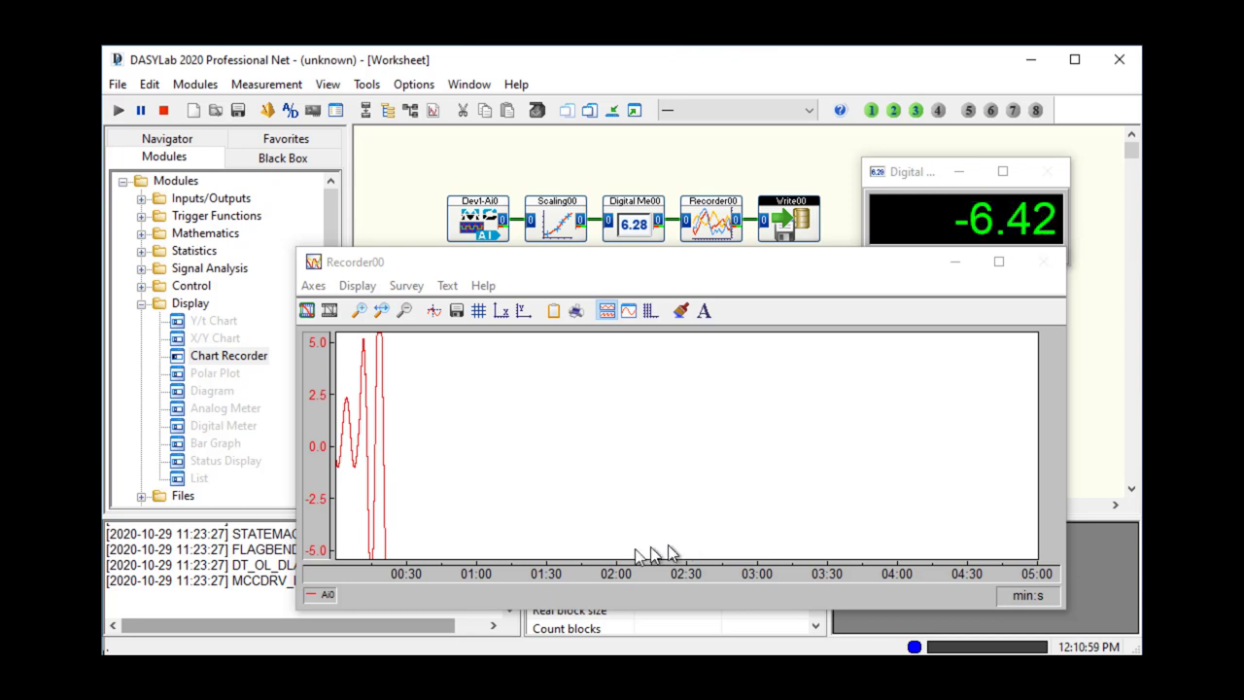
Set the chart recorder's Y display area to begin at -20 and end at 20.
{"action": "double_click", "coordinate": [319, 453]}
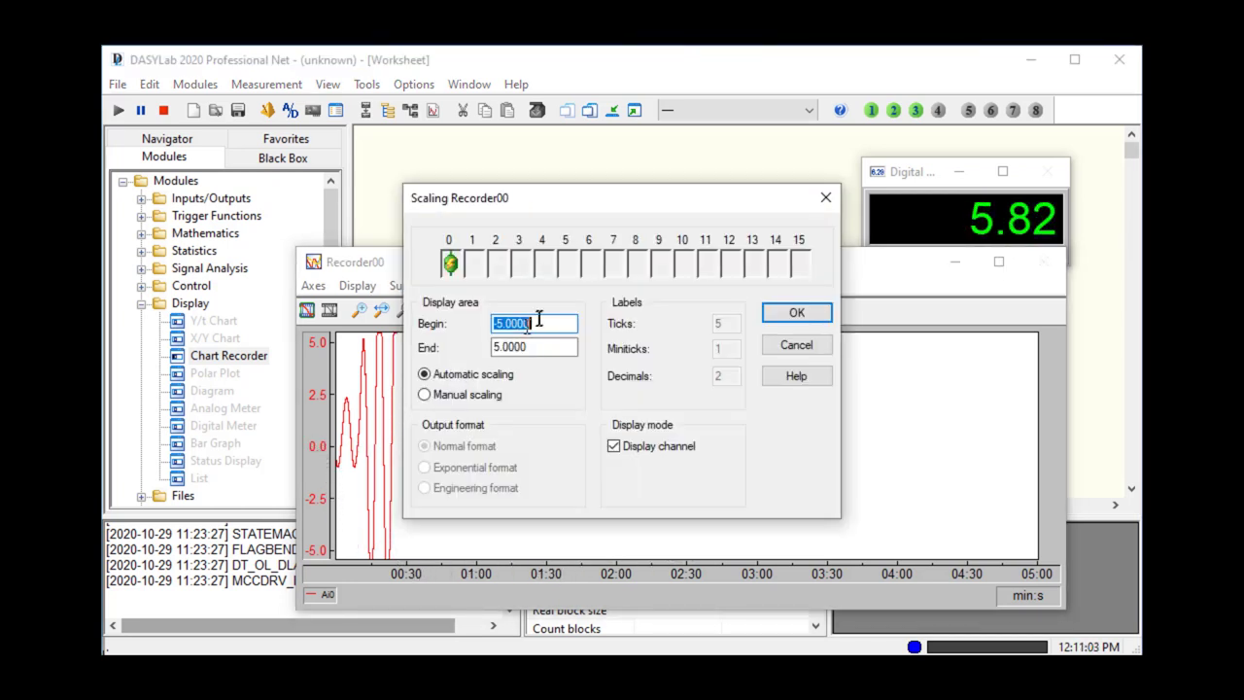
{"action": "type", "text": "-20"}
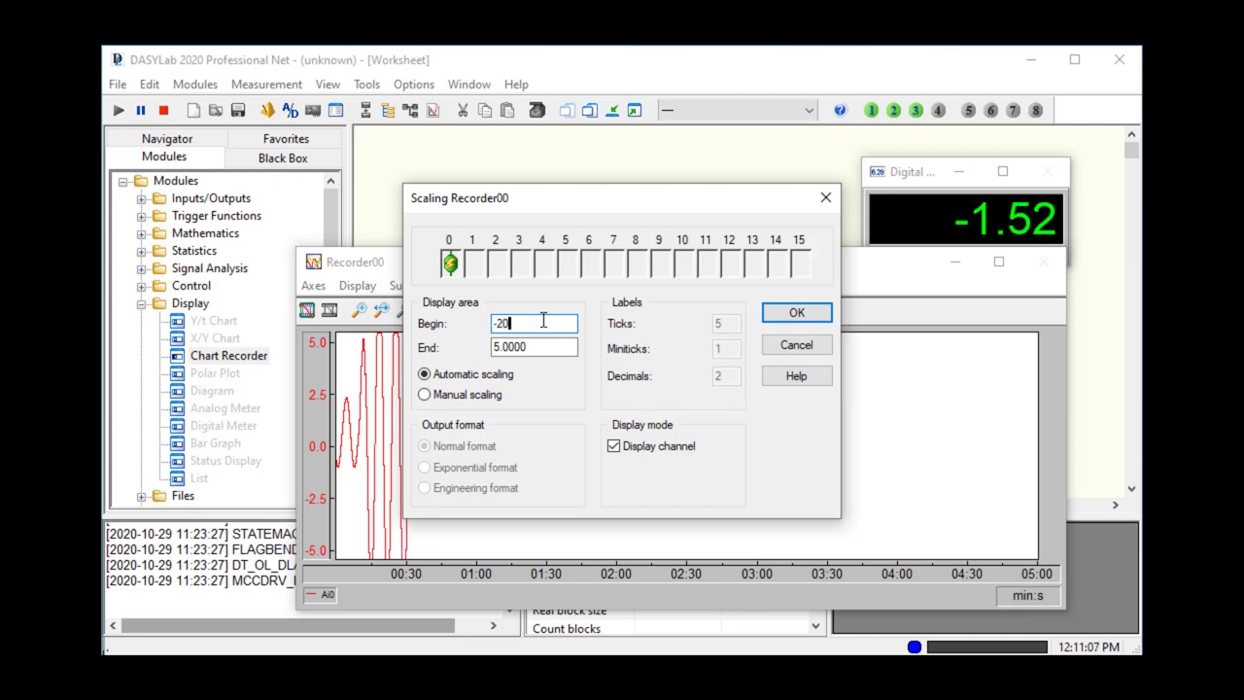
{"action": "key", "text": "Tab"}
{"action": "type", "text": "20"}
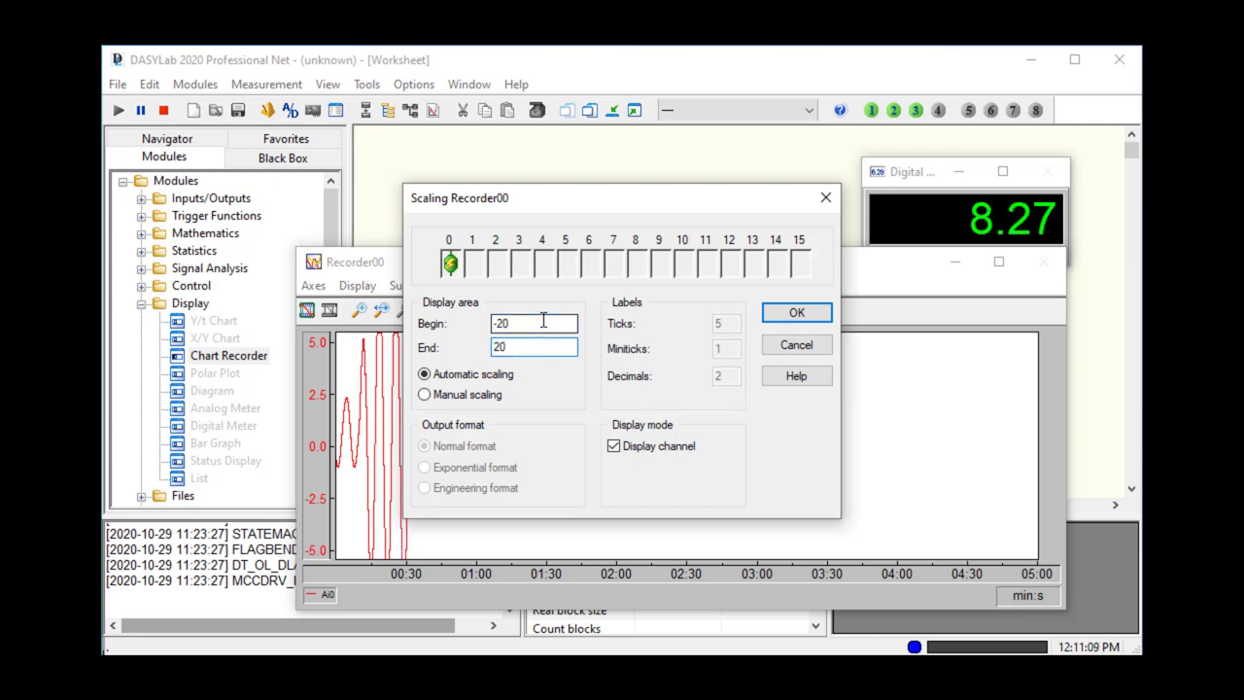
{"action": "key", "text": "Return"}
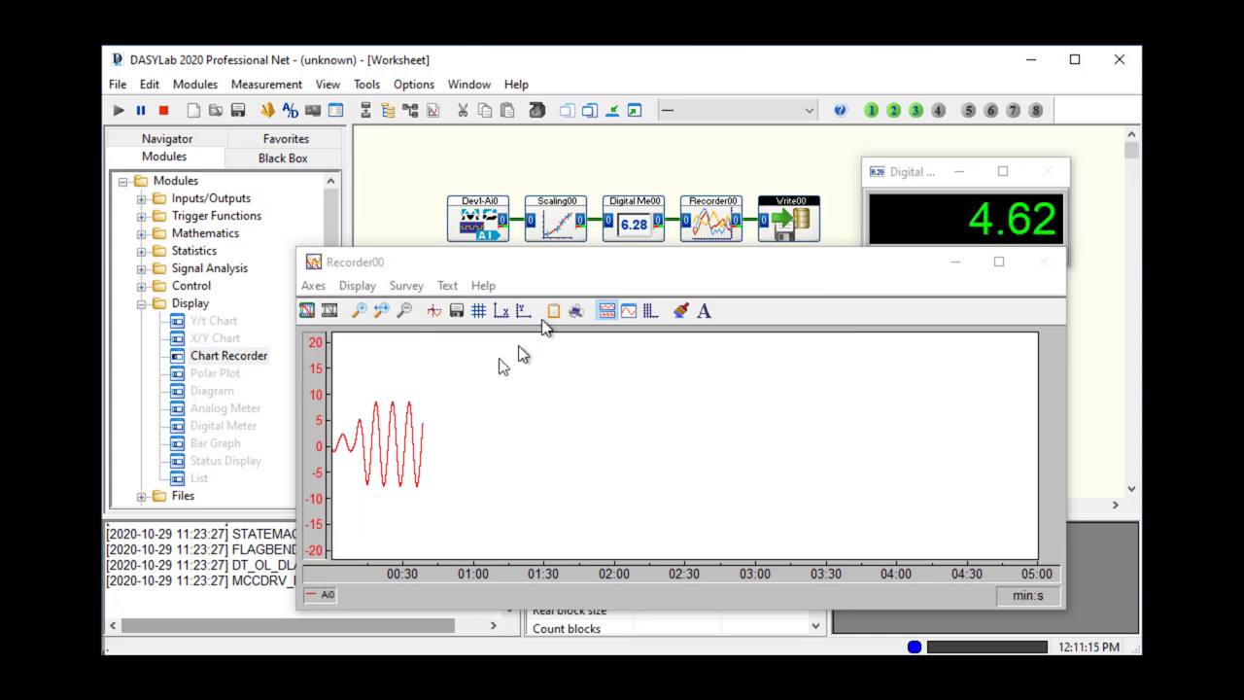
Display the Y unit and the grid in the Recorder00 chart.
{"action": "left_click", "coordinate": [365, 286]}
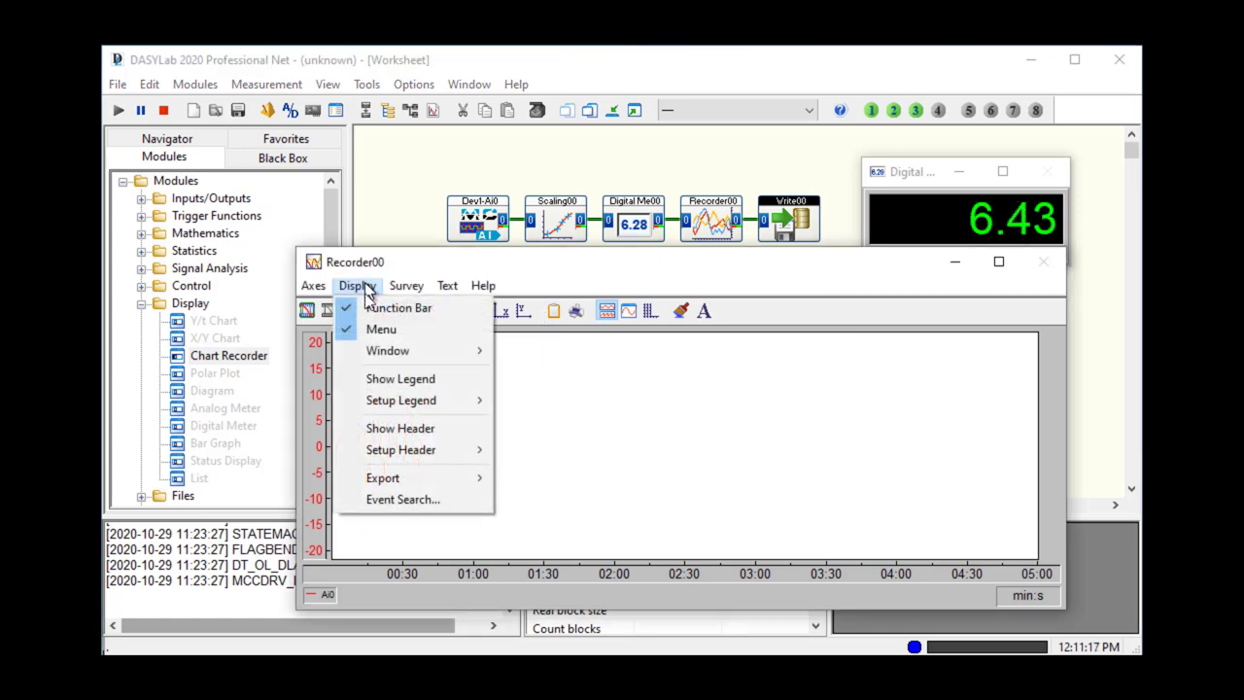
{"action": "mouse_move", "coordinate": [388, 353]}
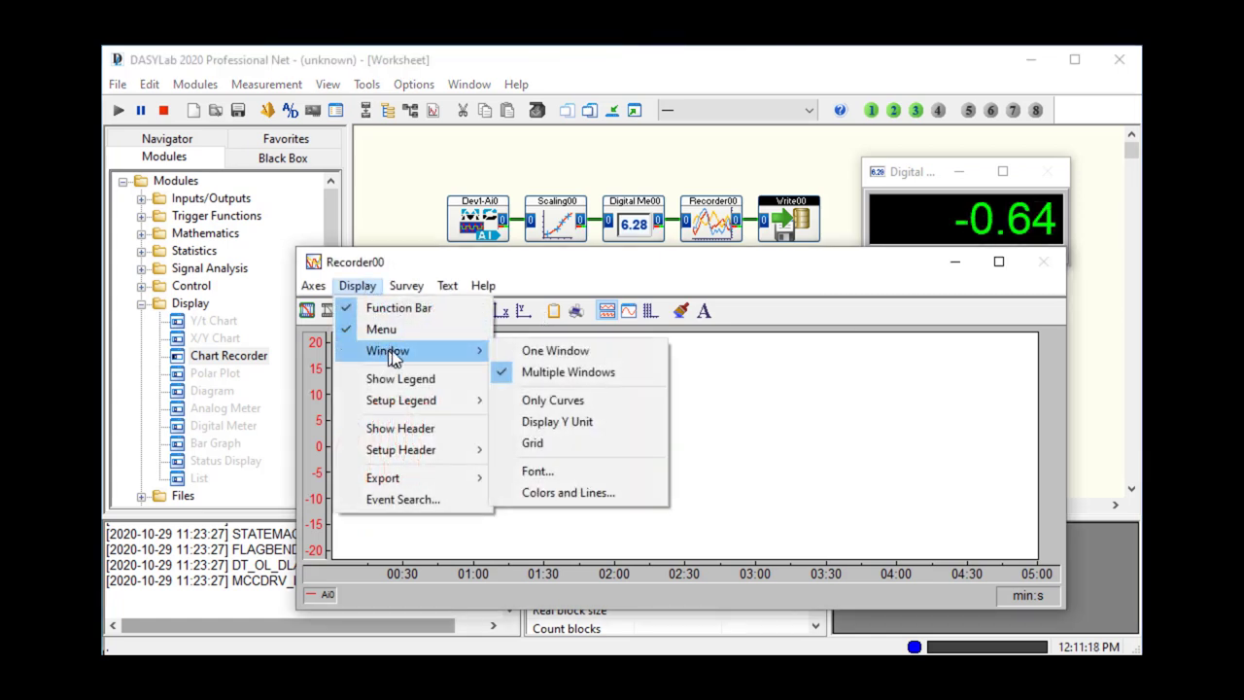
{"action": "left_click", "coordinate": [562, 419]}
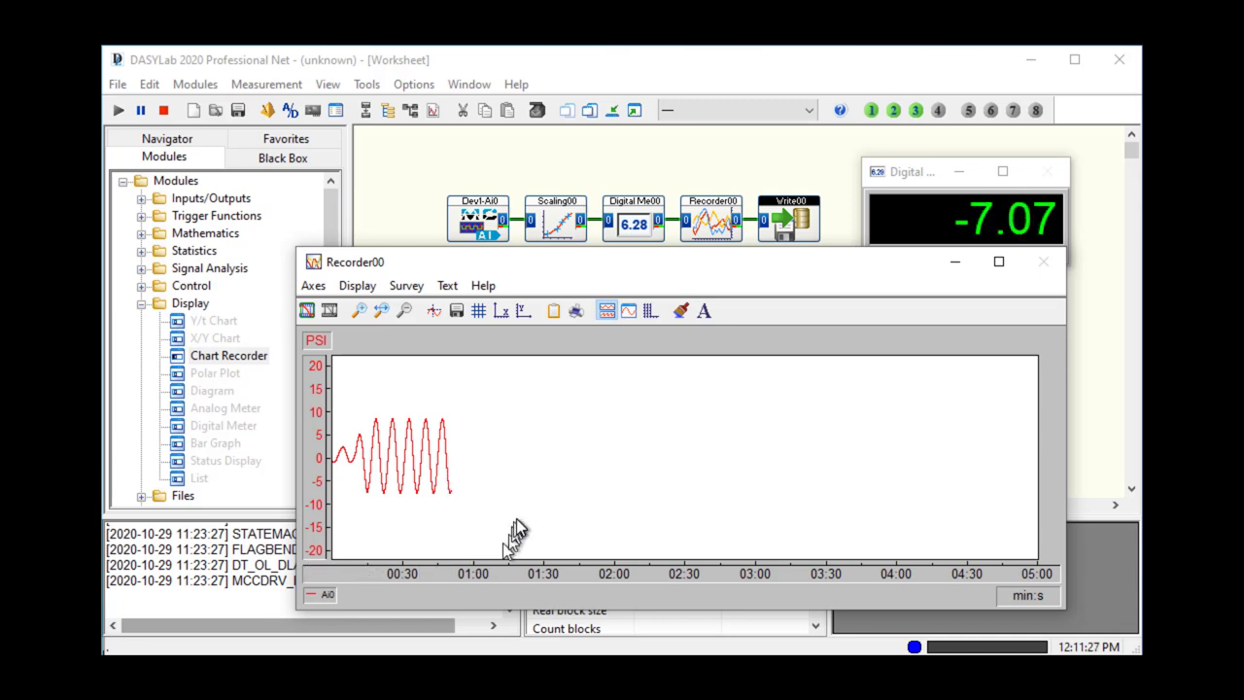
{"action": "left_click", "coordinate": [480, 310]}
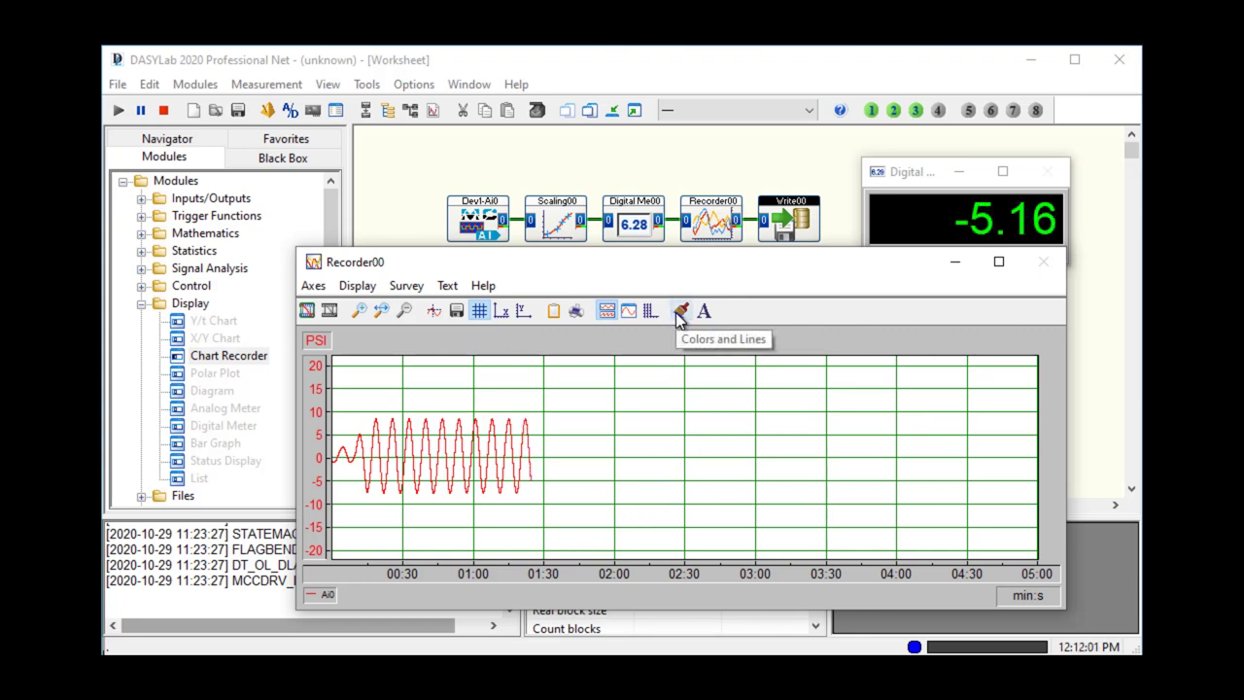
Change the chart's drawing area color to a light gray with red, green and blue at 232.
{"action": "left_click", "coordinate": [354, 288]}
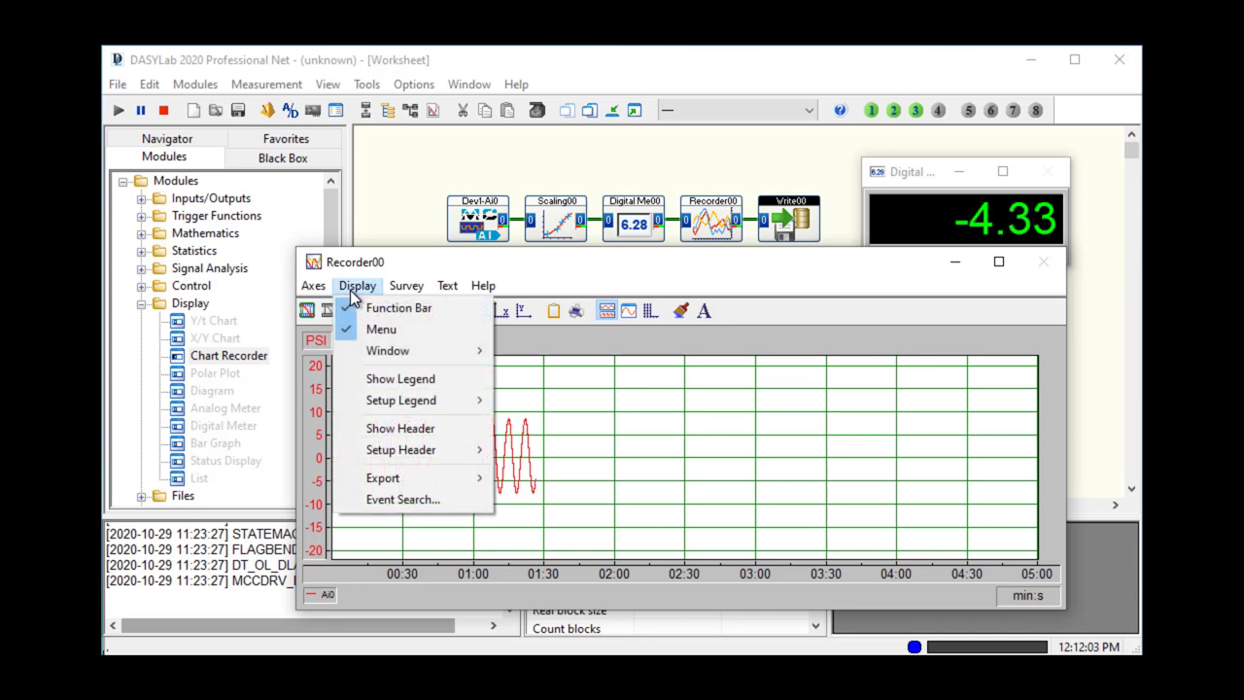
{"action": "mouse_move", "coordinate": [390, 350]}
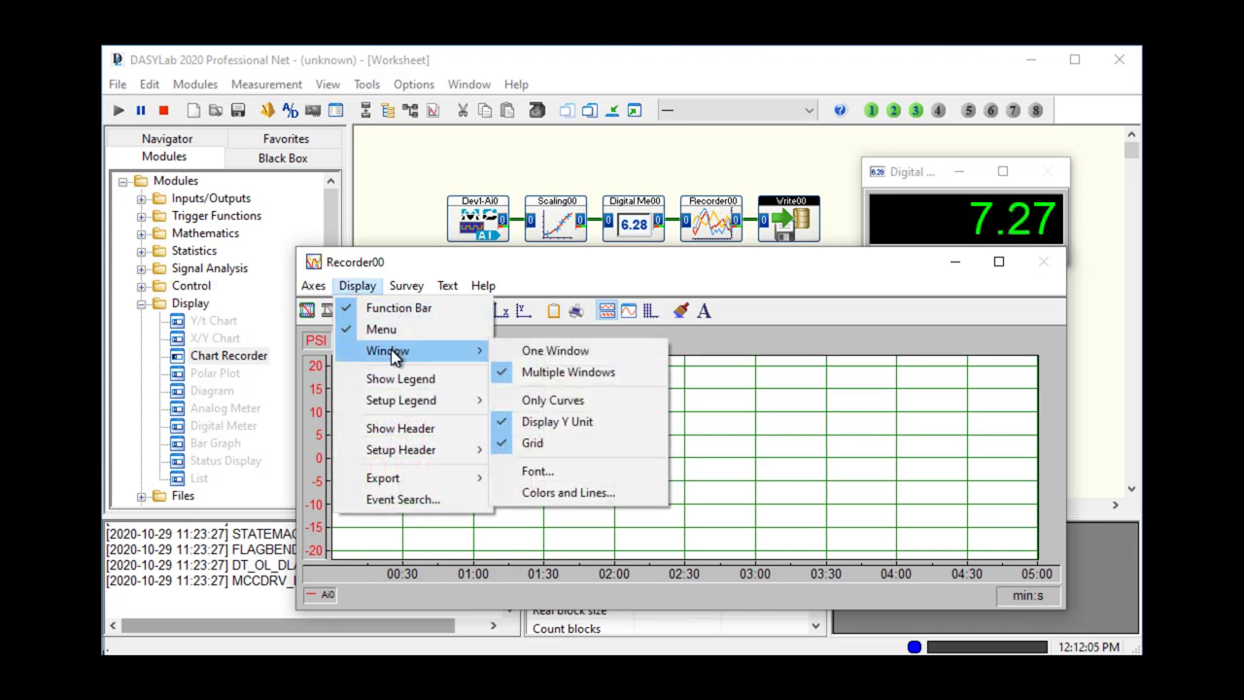
{"action": "left_click", "coordinate": [586, 497]}
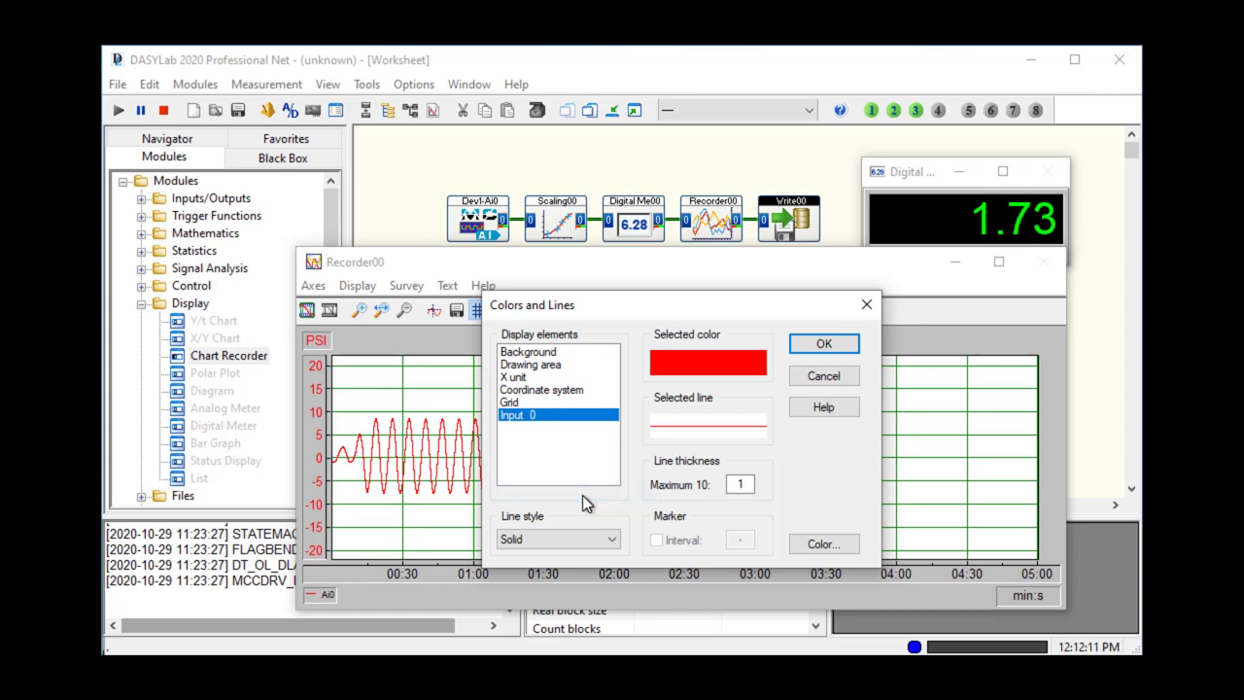
{"action": "left_click", "coordinate": [541, 369]}
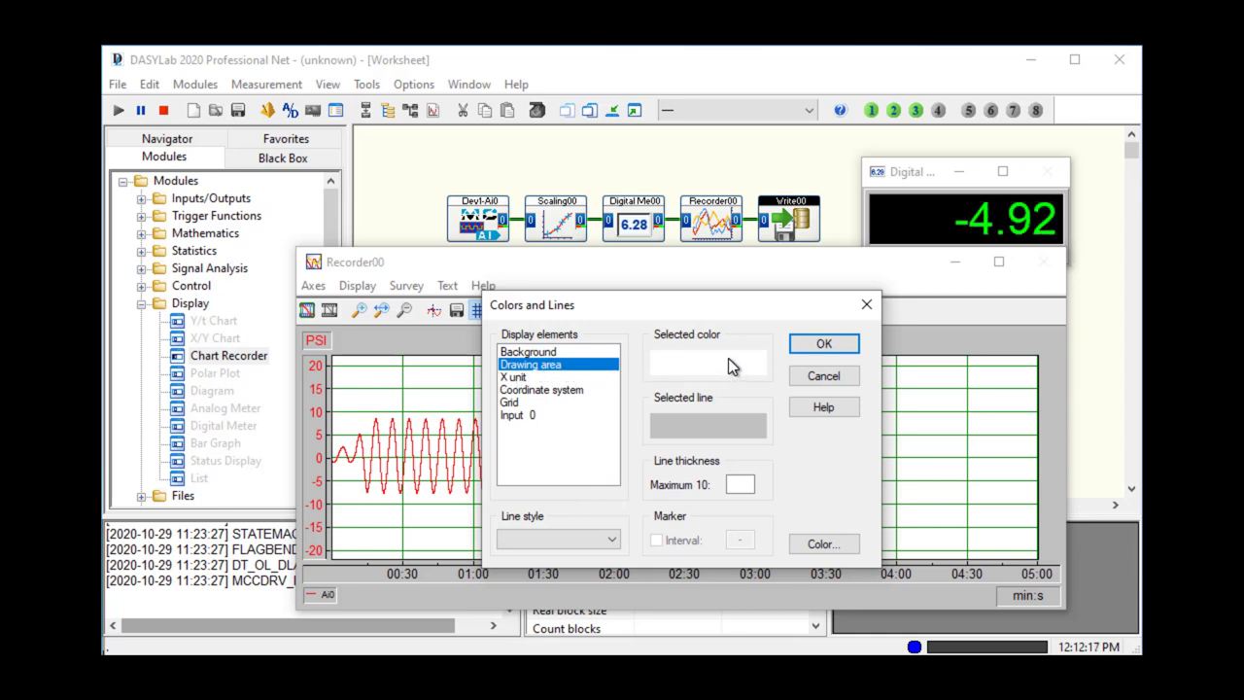
{"action": "left_click", "coordinate": [837, 540]}
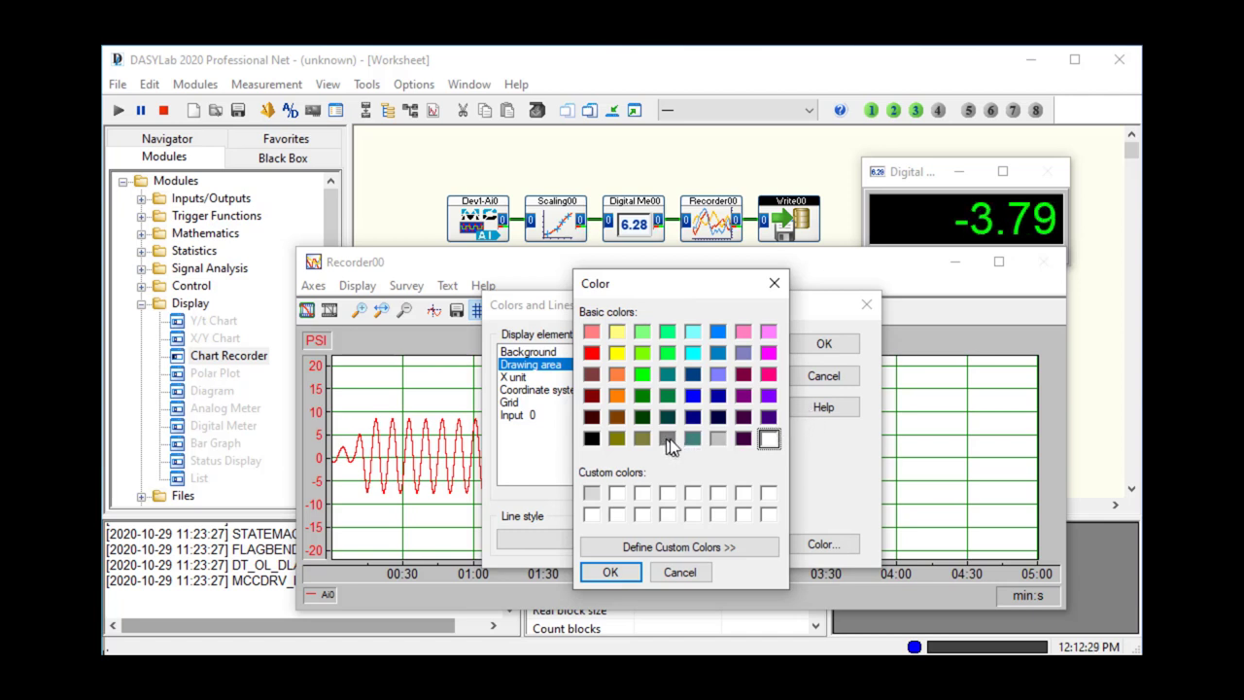
{"action": "left_click", "coordinate": [717, 439]}
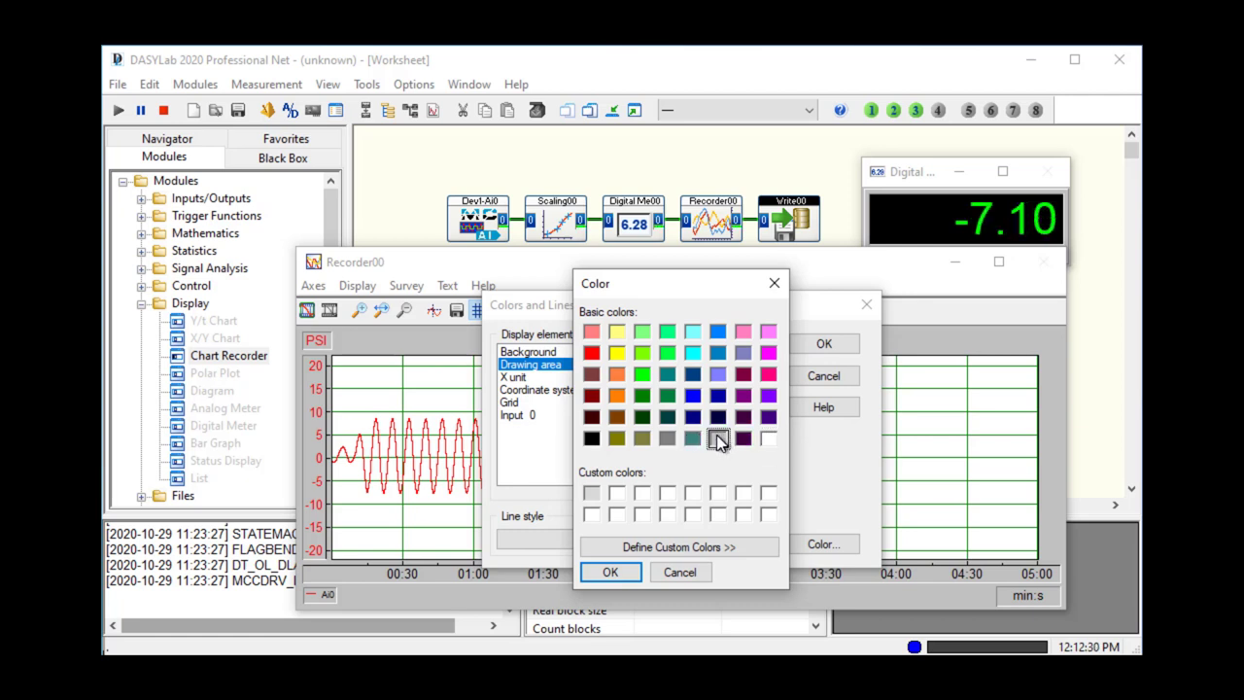
{"action": "left_click", "coordinate": [673, 549]}
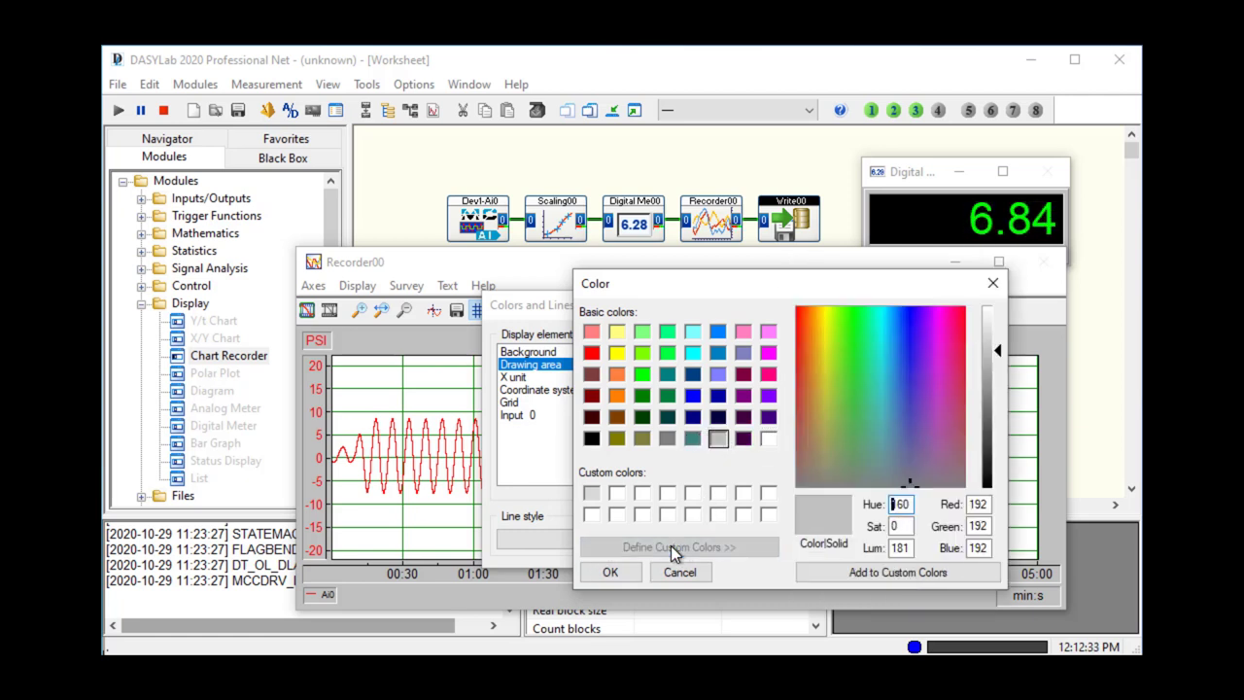
{"action": "left_click_drag", "start_coordinate": [996, 347], "coordinate": [993, 322]}
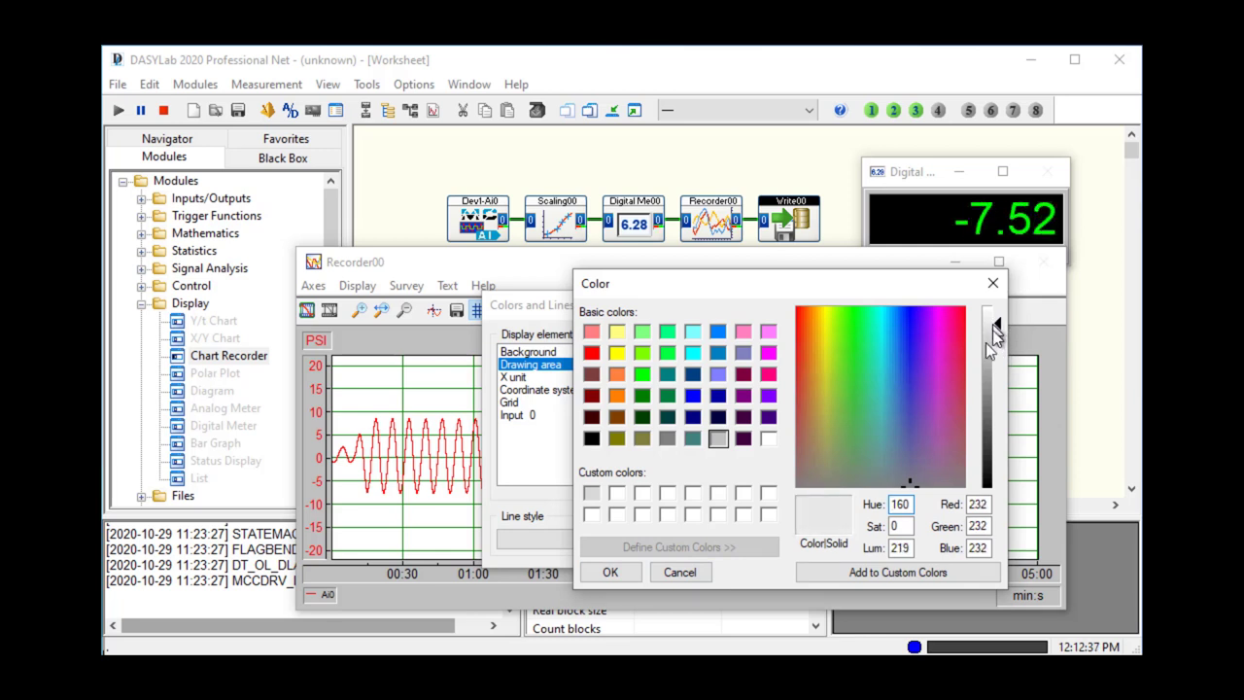
{"action": "left_click", "coordinate": [610, 574]}
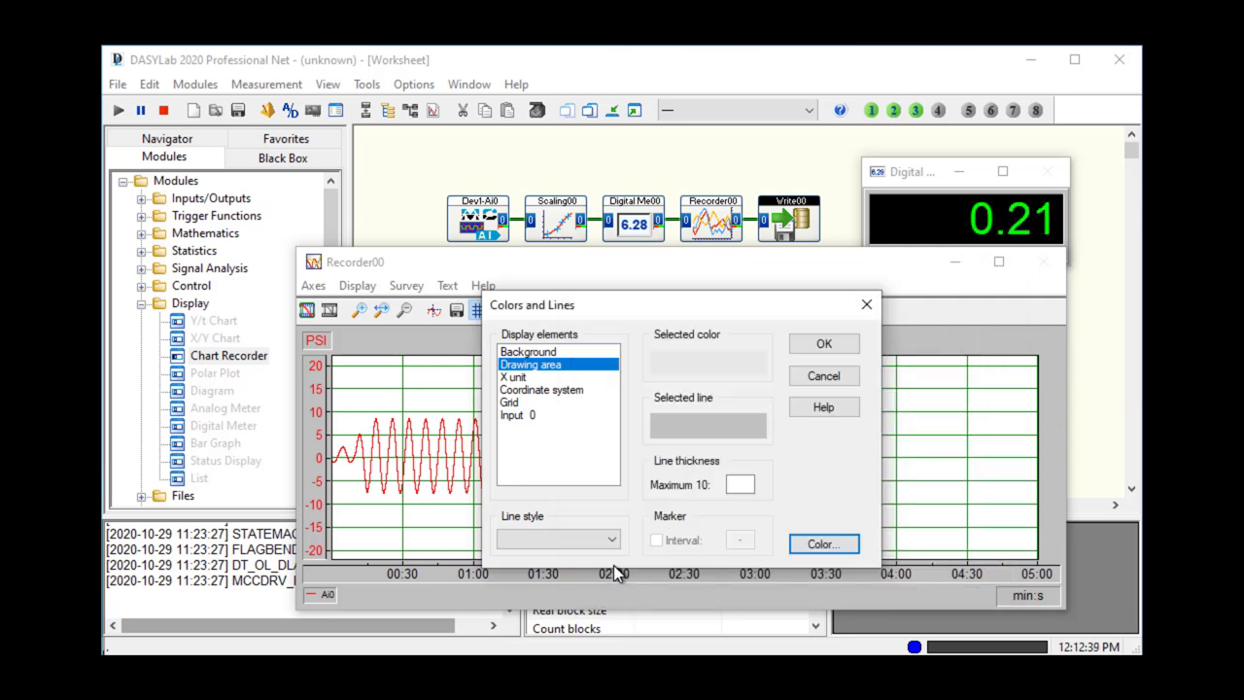
{"action": "left_click", "coordinate": [825, 344]}
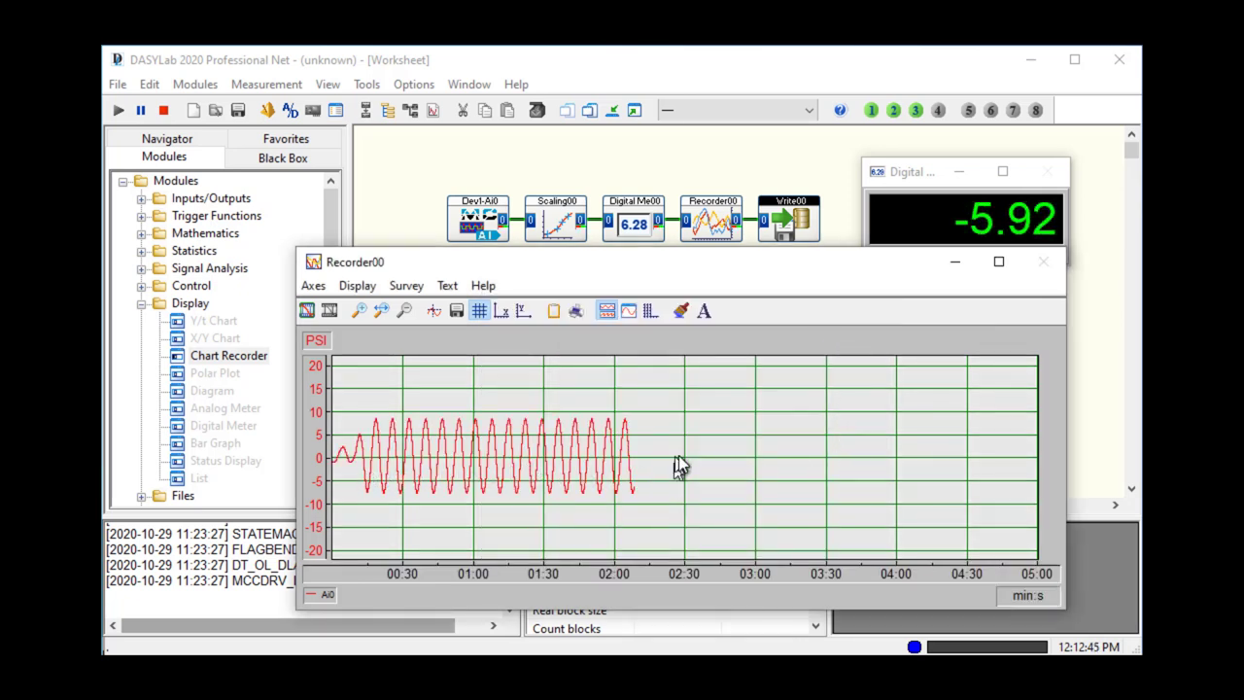
Change the Recorder00 chart's grid color to the medium gray basic color.
{"action": "left_click", "coordinate": [680, 311]}
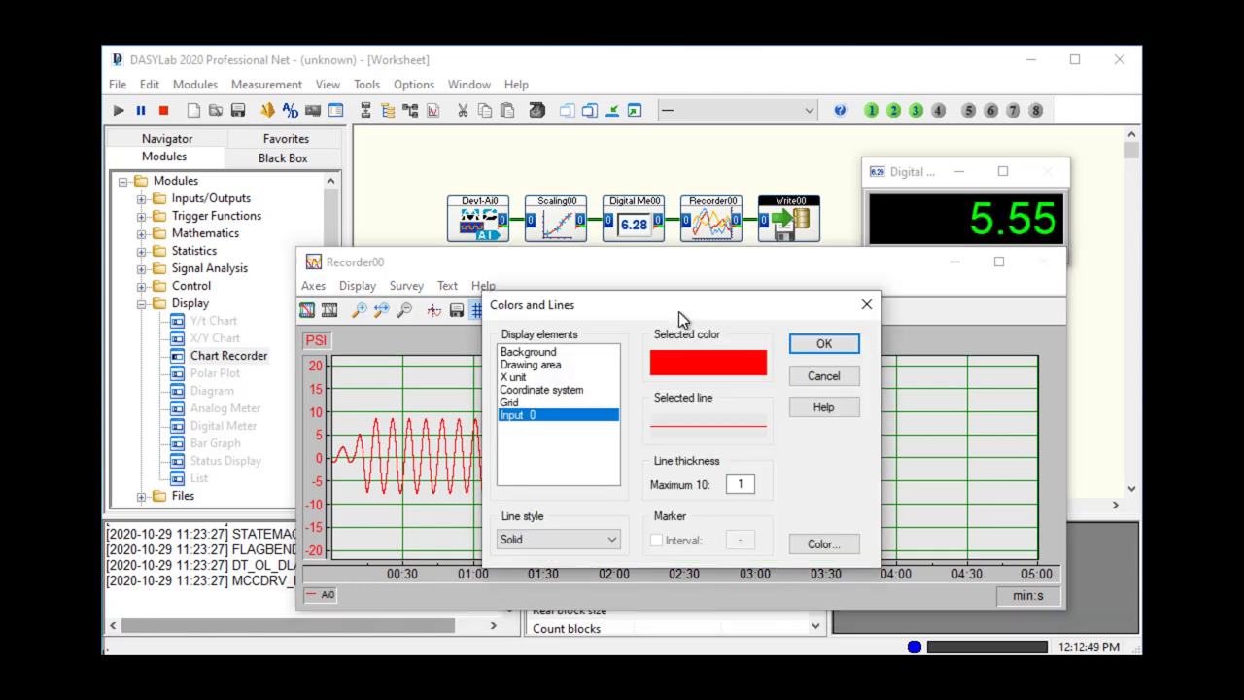
{"action": "left_click", "coordinate": [504, 402]}
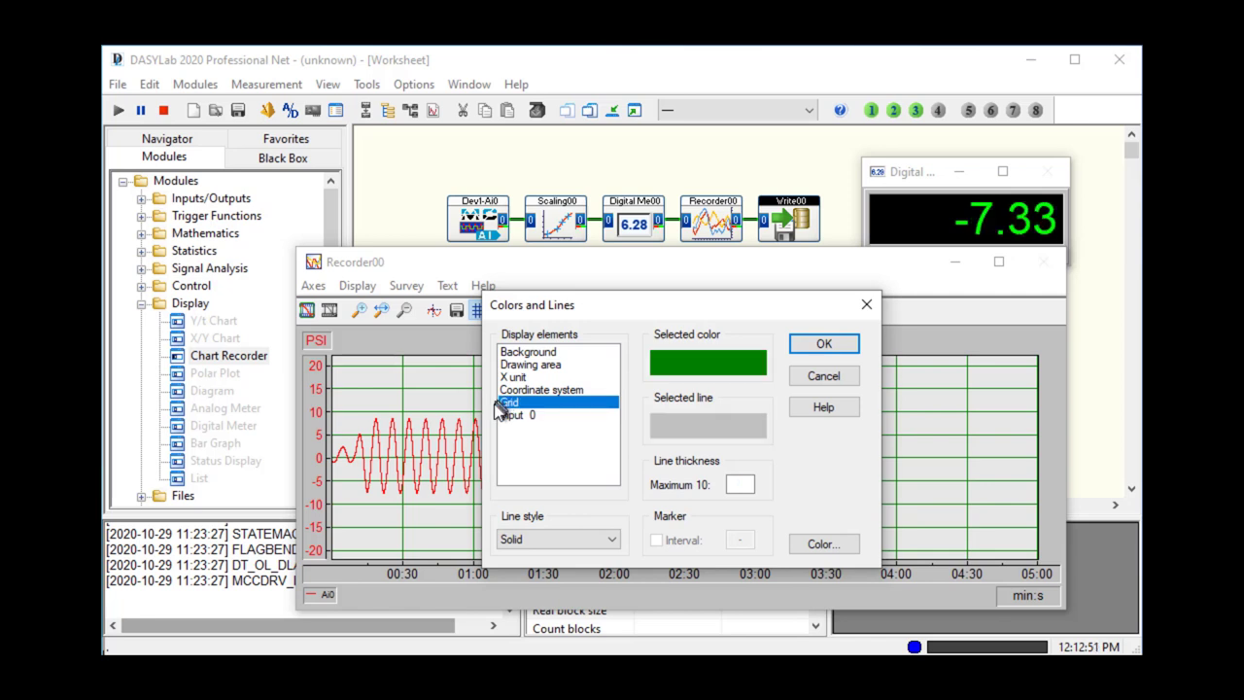
{"action": "left_click", "coordinate": [821, 544]}
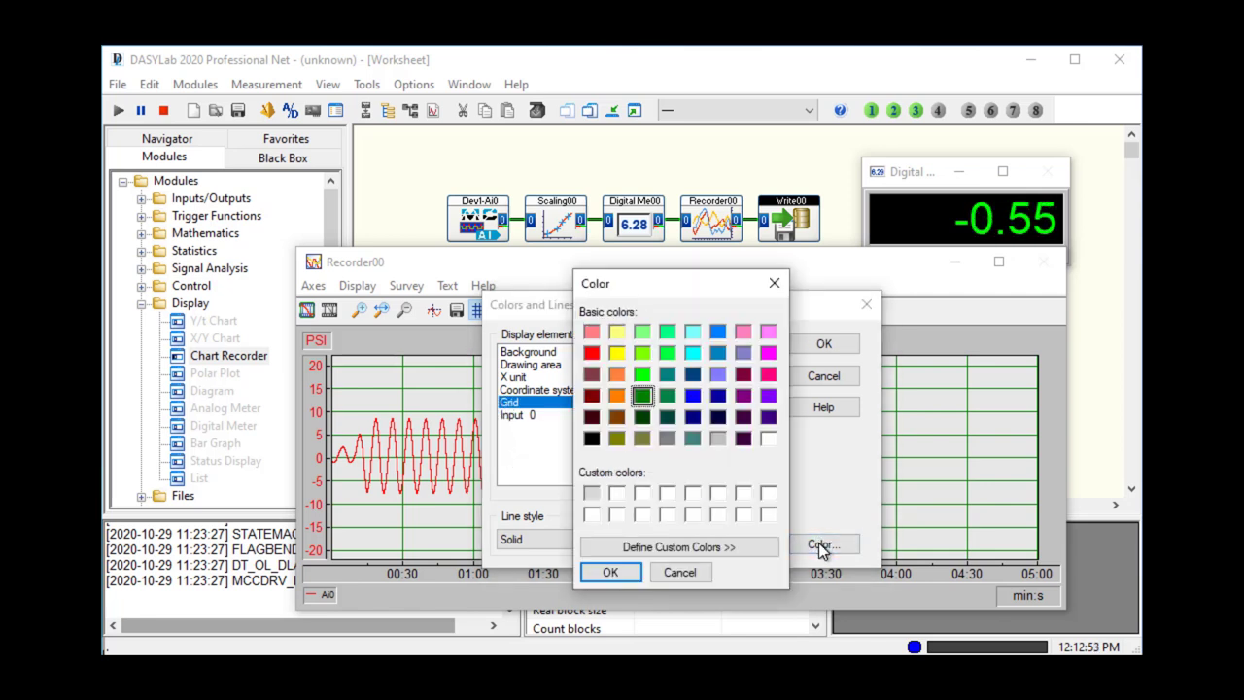
{"action": "left_click", "coordinate": [666, 438]}
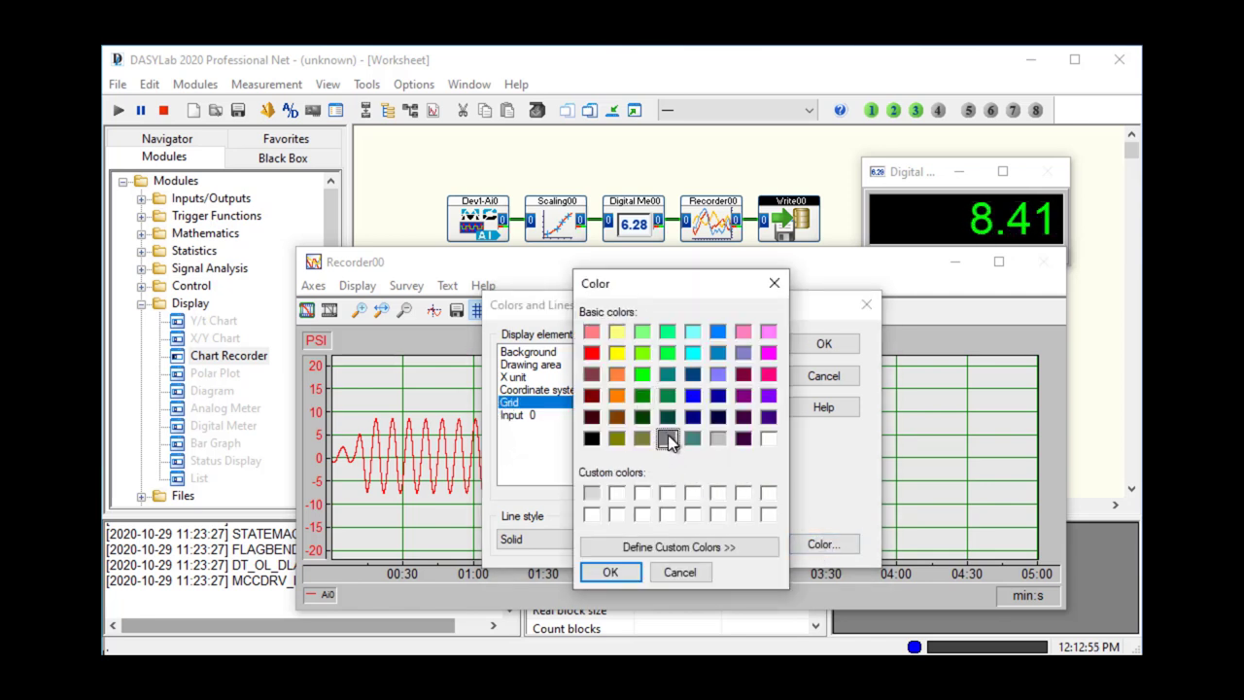
{"action": "left_click", "coordinate": [627, 573]}
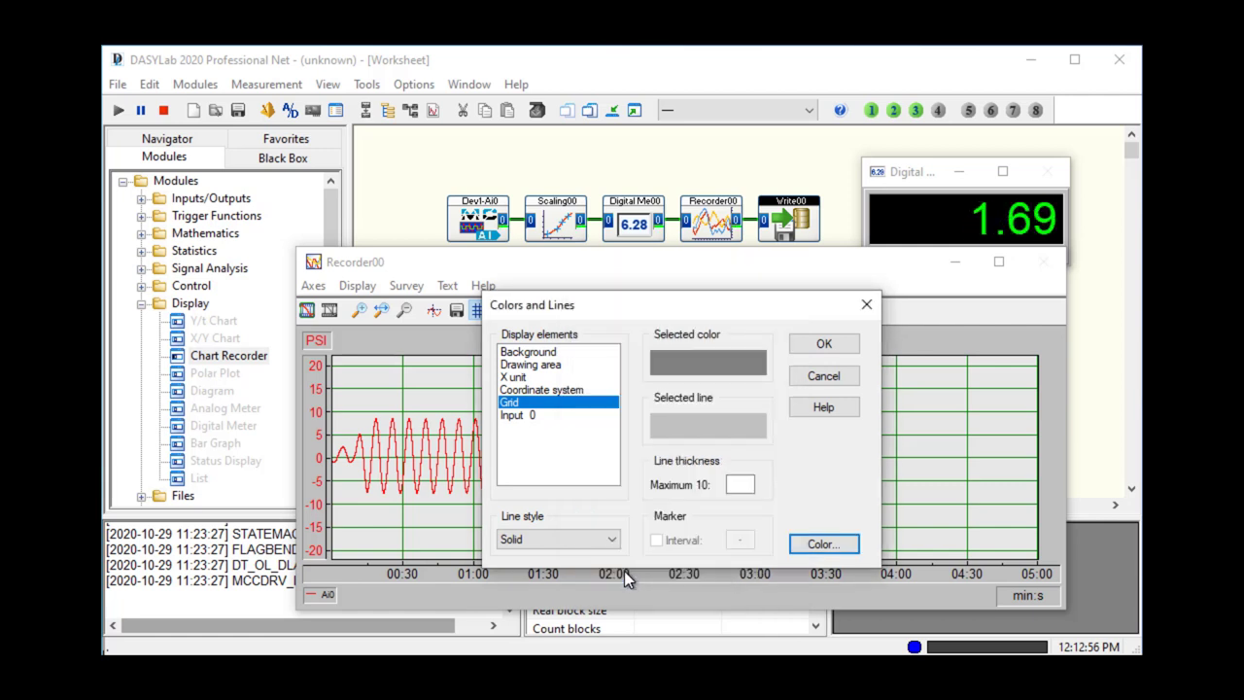
{"action": "left_click", "coordinate": [825, 345]}
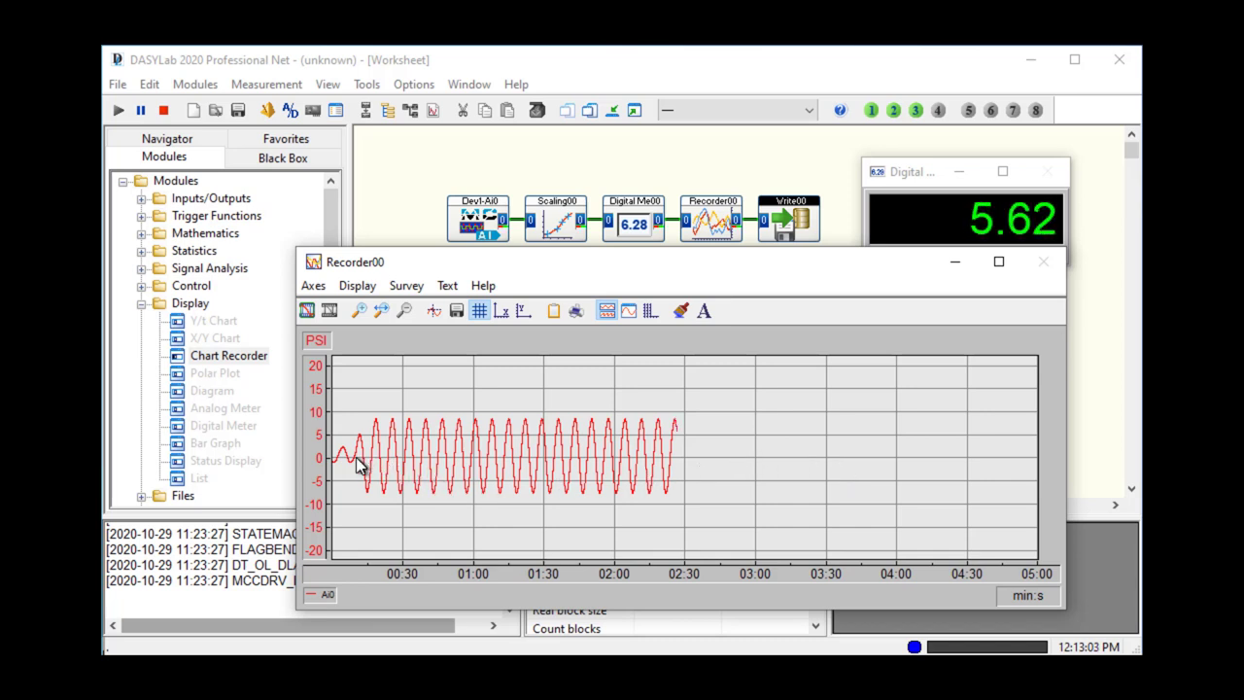
Set the Input 0 curve in the recorder chart to blue with a line thickness of 2.
{"action": "left_click", "coordinate": [678, 312]}
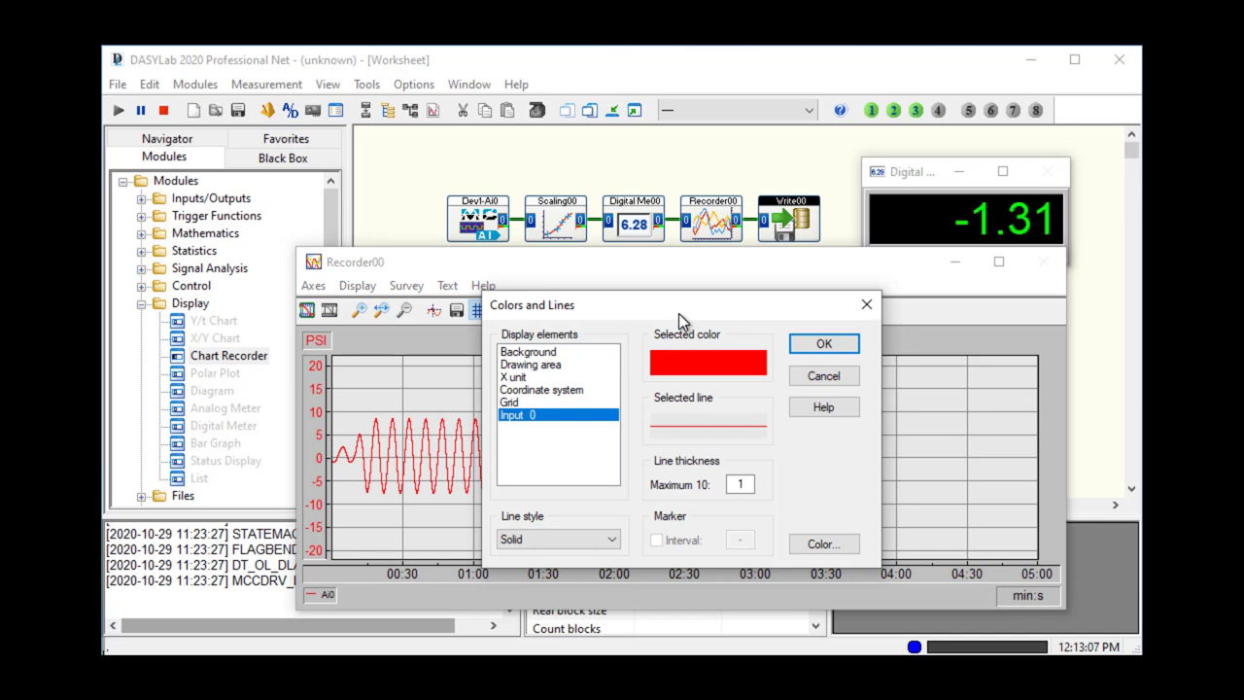
{"action": "left_click", "coordinate": [826, 550]}
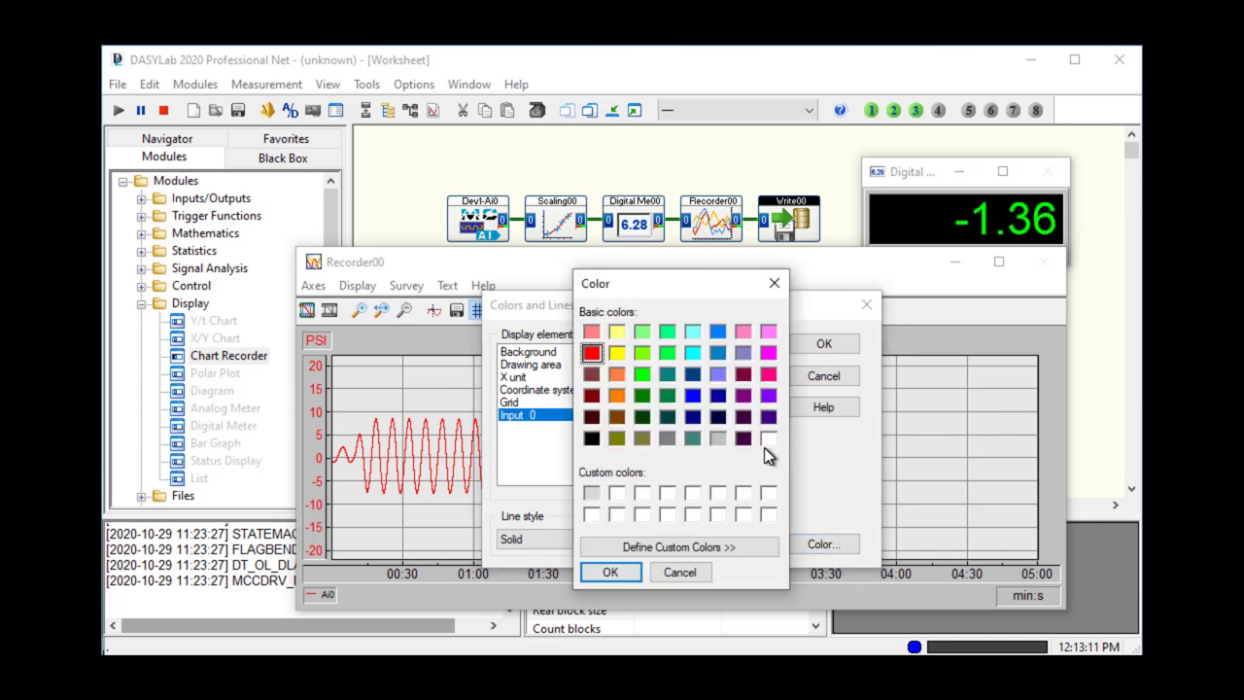
{"action": "left_click", "coordinate": [694, 396]}
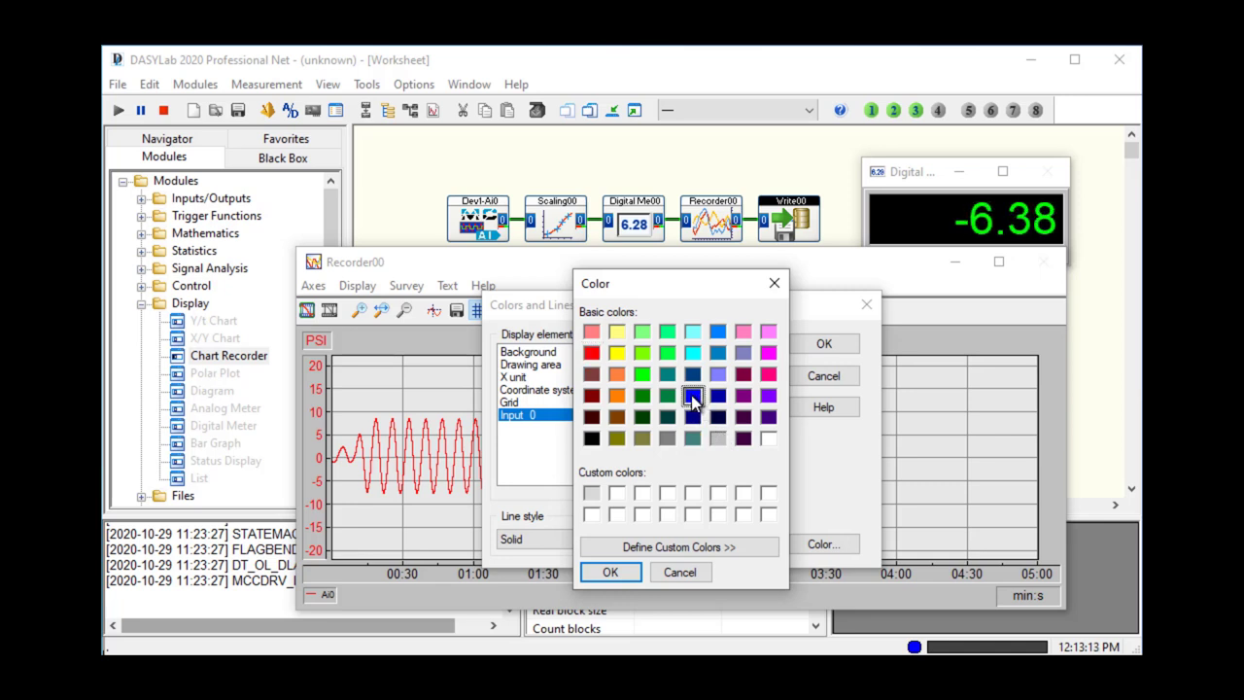
{"action": "left_click", "coordinate": [610, 571]}
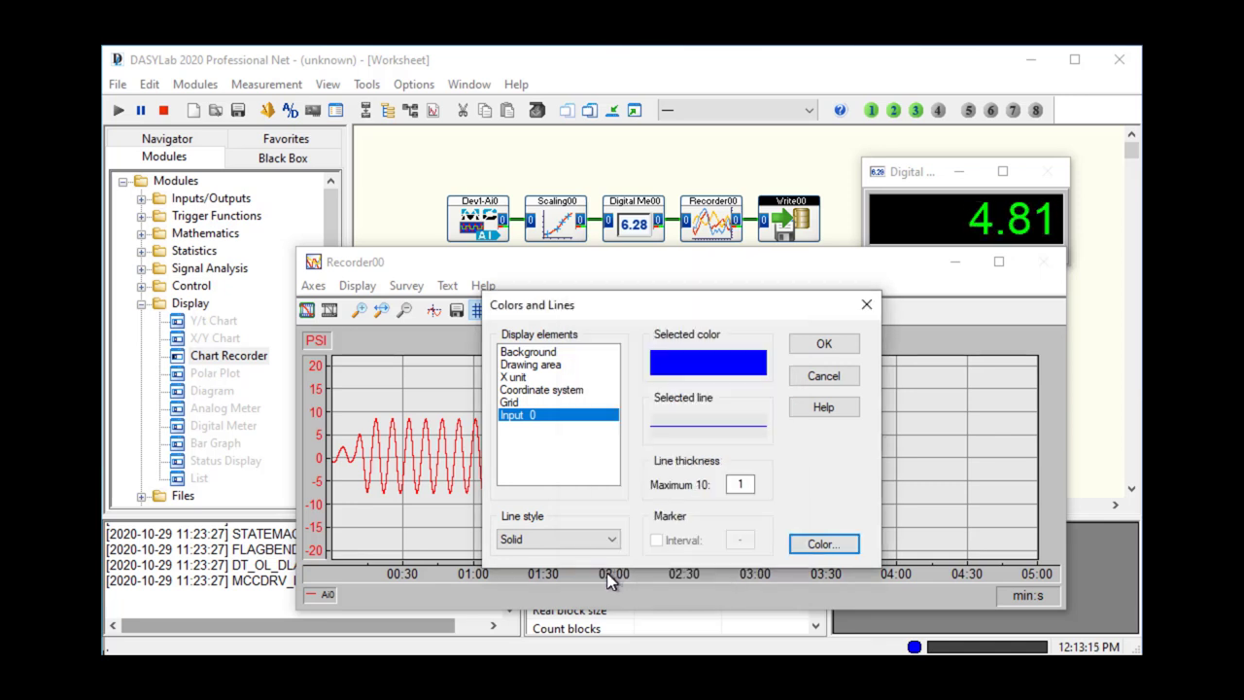
{"action": "left_click", "coordinate": [561, 539]}
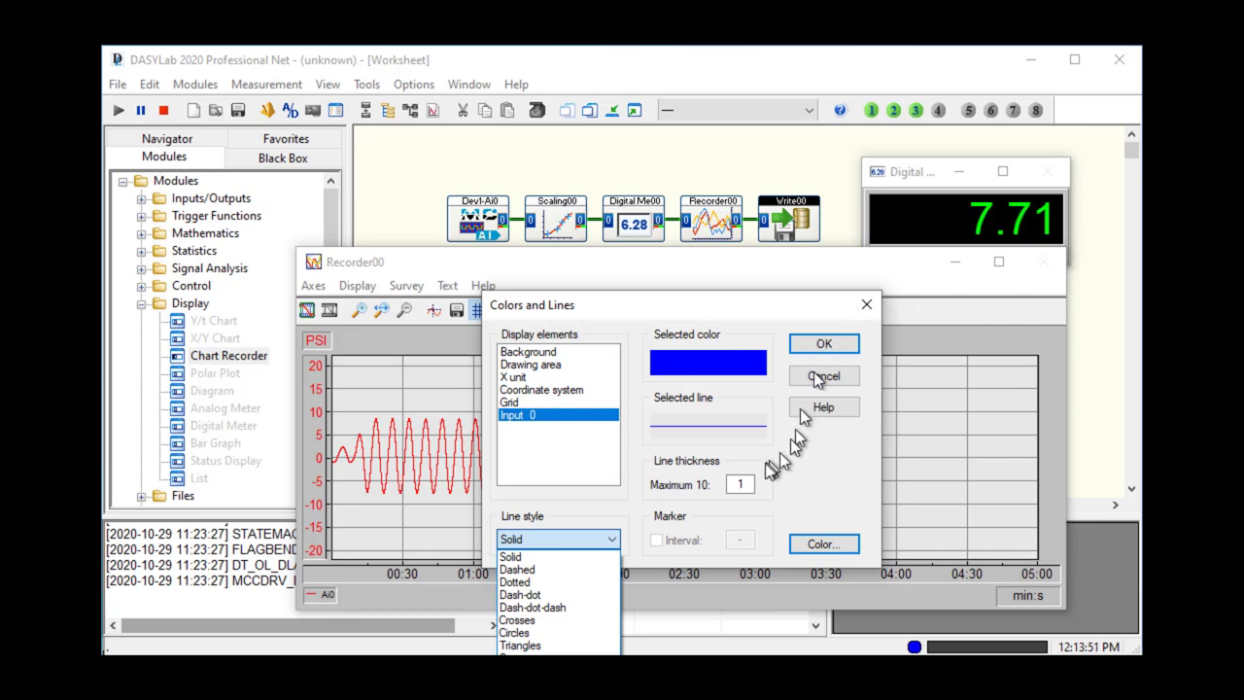
{"action": "double_click", "coordinate": [743, 486]}
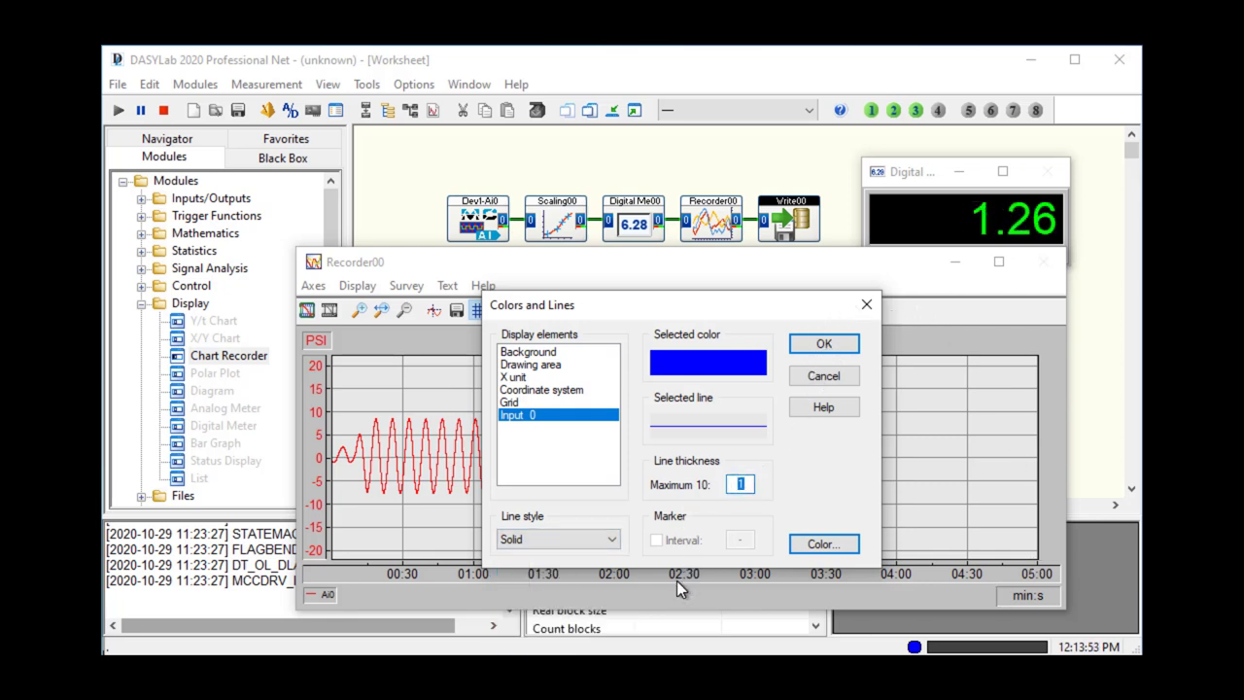
{"action": "type", "text": "2"}
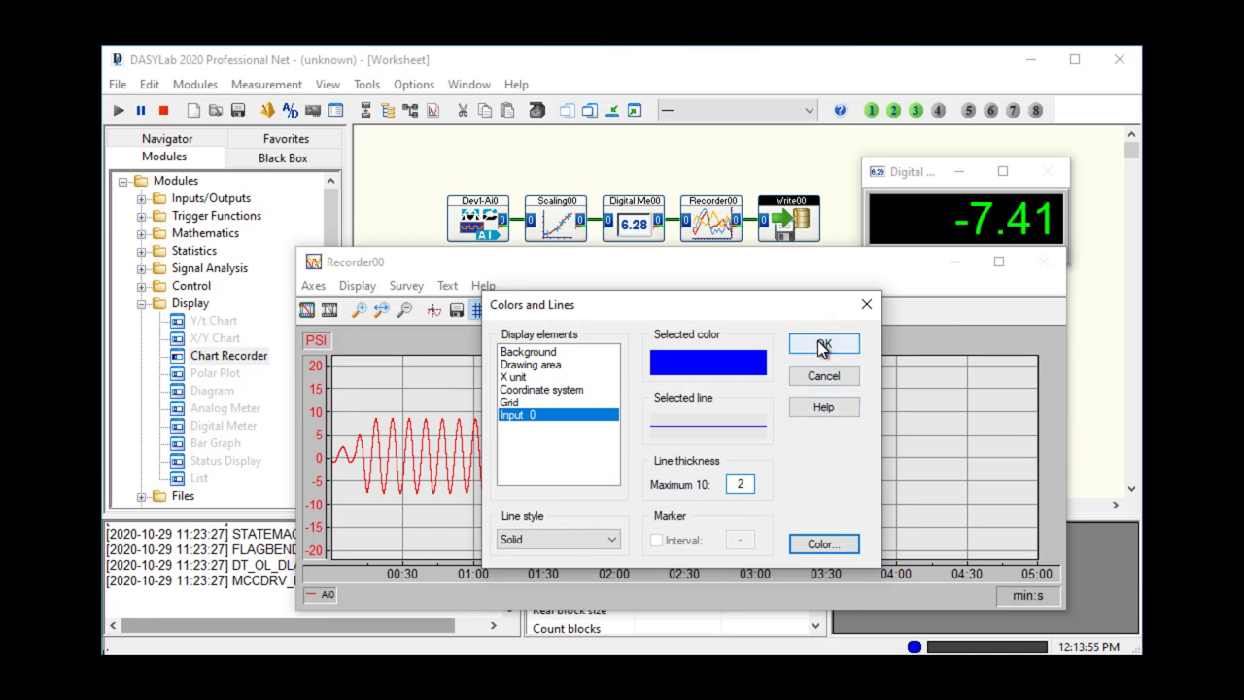
{"action": "left_click", "coordinate": [821, 342]}
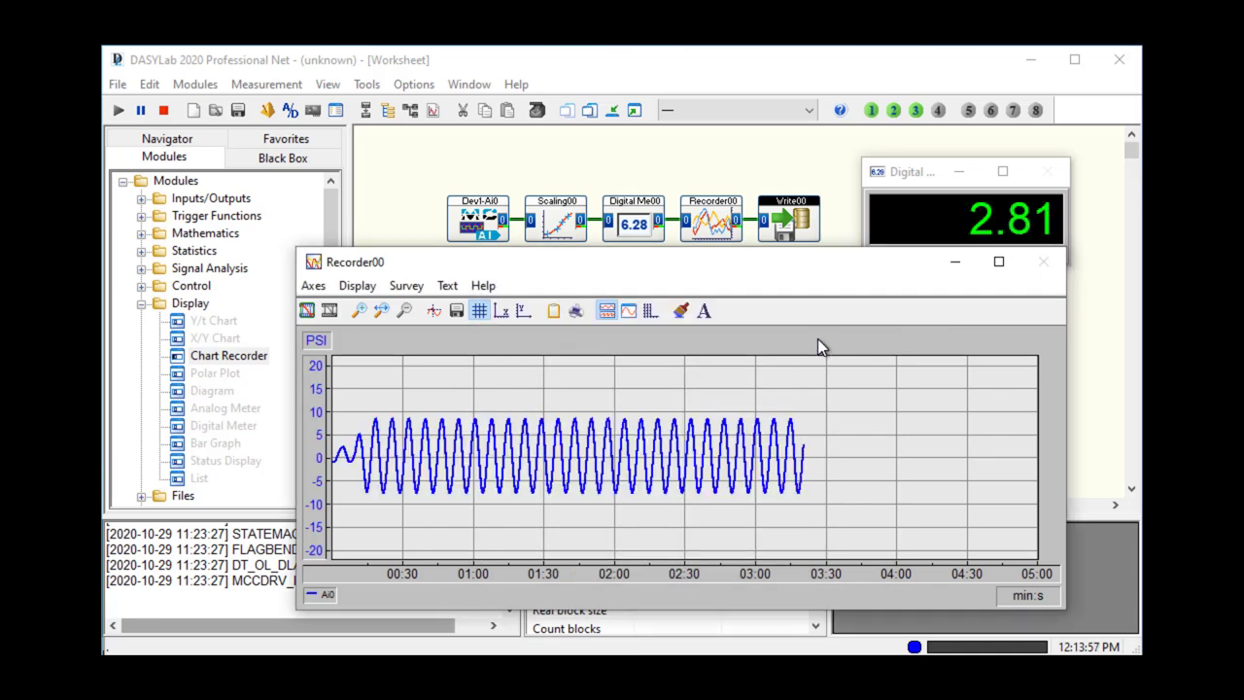
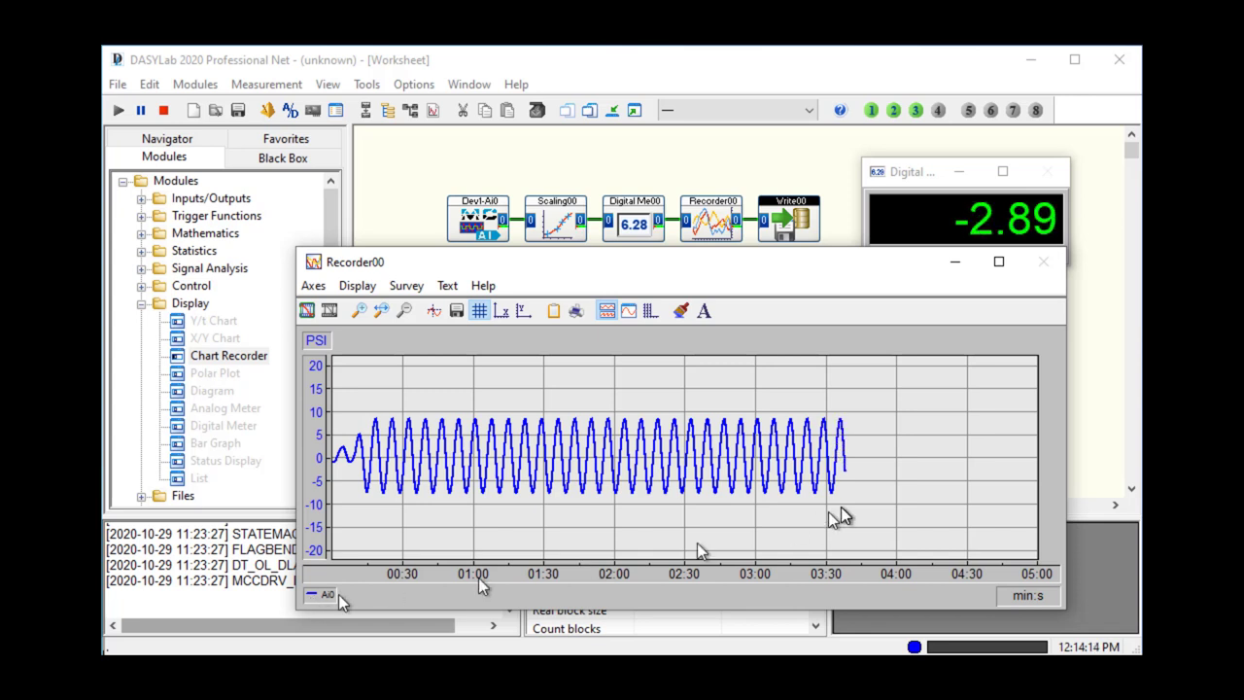
Zoom in on the signal between about 02:30 and 03:10, and return to the full five-minute view.
{"action": "left_click", "coordinate": [358, 309]}
{"action": "left_click_drag", "start_coordinate": [684, 383], "coordinate": [785, 420]}
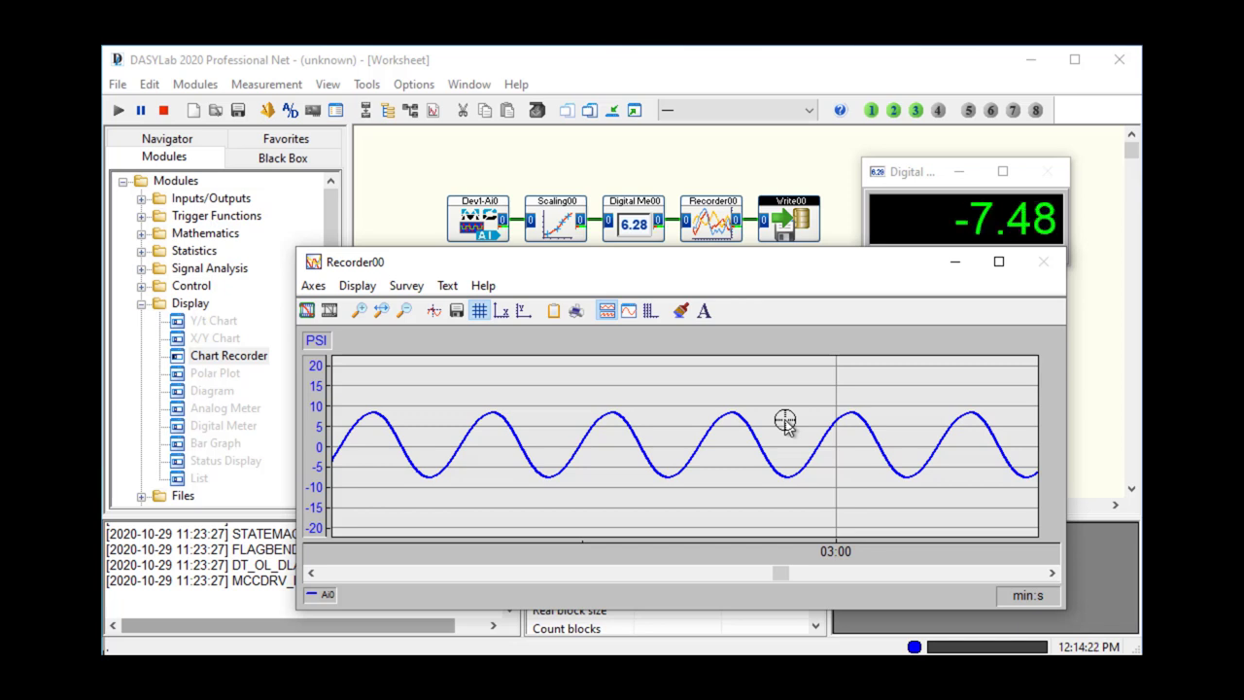
{"action": "left_click", "coordinate": [405, 310]}
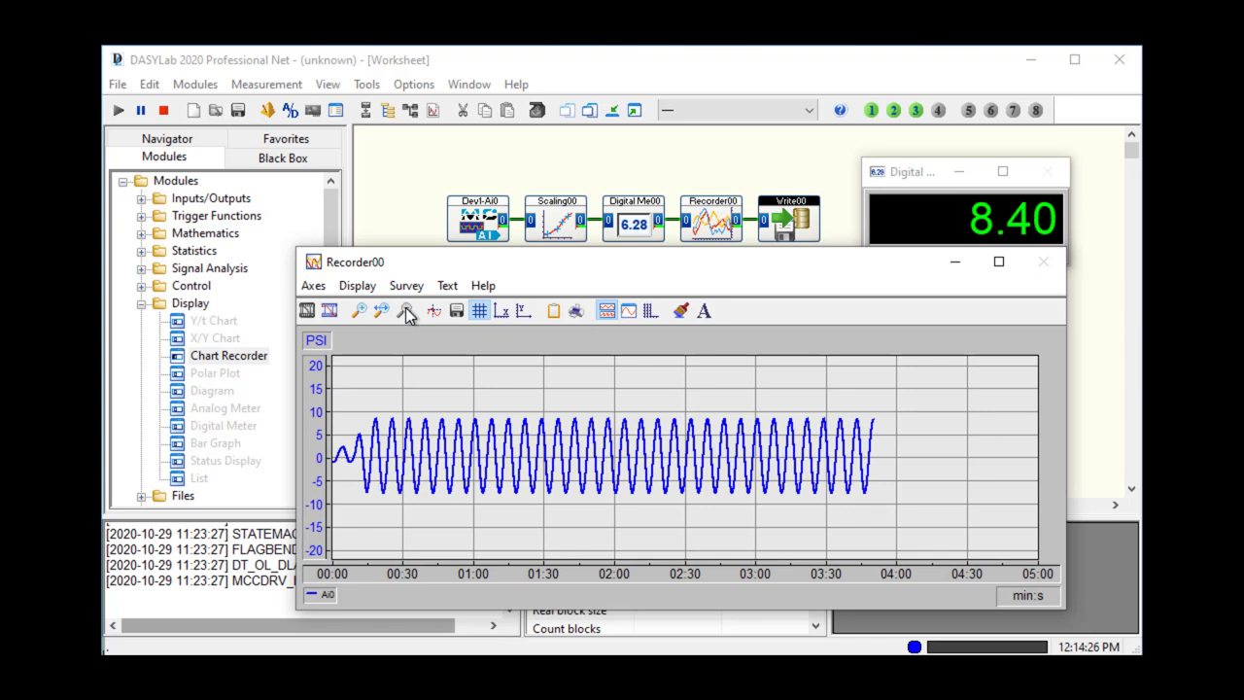
Zoom in repeatedly on the waveform around 01:00 down to a single peak, and zoom back out to the full time range.
{"action": "left_click_drag", "start_coordinate": [393, 376], "coordinate": [702, 436]}
{"action": "left_click", "coordinate": [358, 310]}
{"action": "left_click_drag", "start_coordinate": [471, 397], "coordinate": [691, 406]}
{"action": "left_click", "coordinate": [358, 310]}
{"action": "left_click_drag", "start_coordinate": [457, 374], "coordinate": [541, 410]}
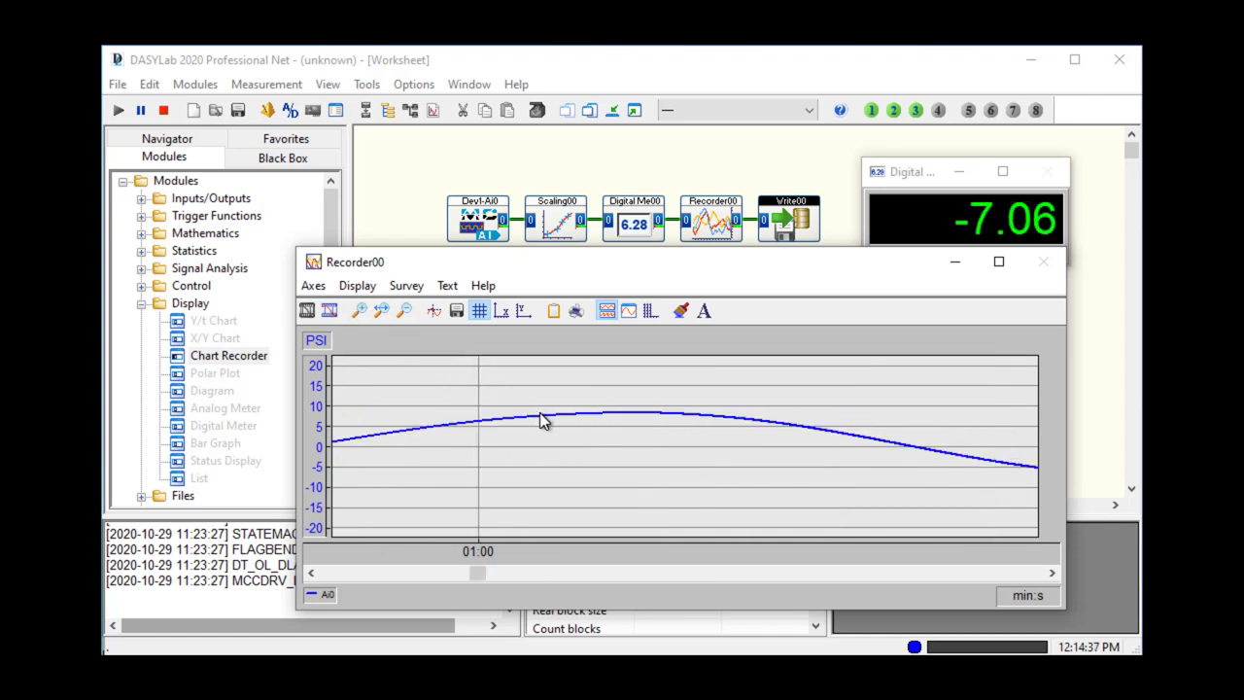
{"action": "left_click", "coordinate": [406, 310]}
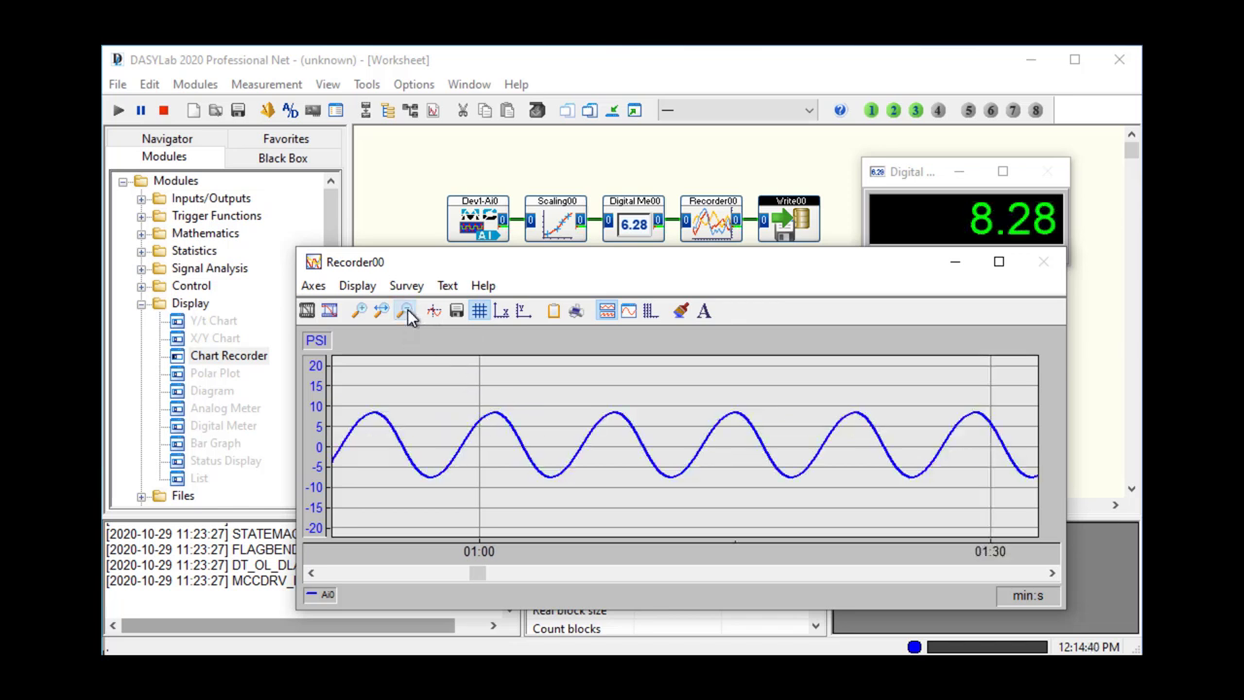
{"action": "left_click", "coordinate": [406, 310]}
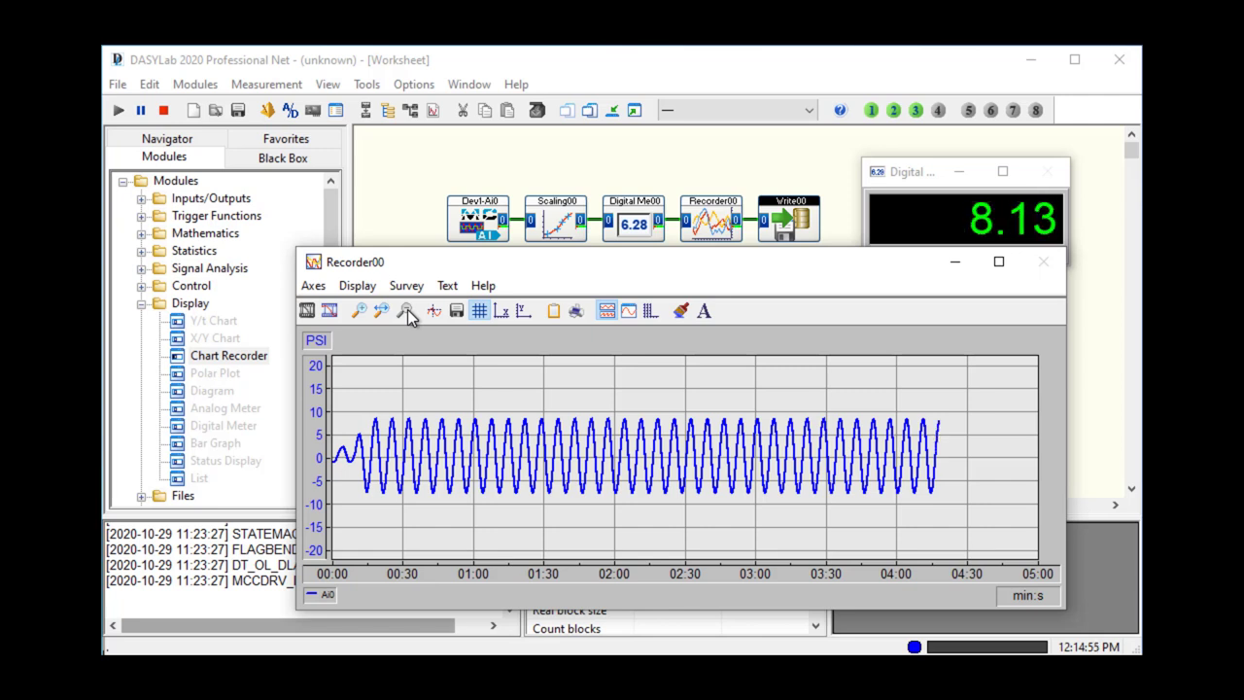
Enable the survey cursors on the chart section from about 00:50 to 02:15 and move the cursor readout window clear of the curve.
{"action": "left_click", "coordinate": [360, 309]}
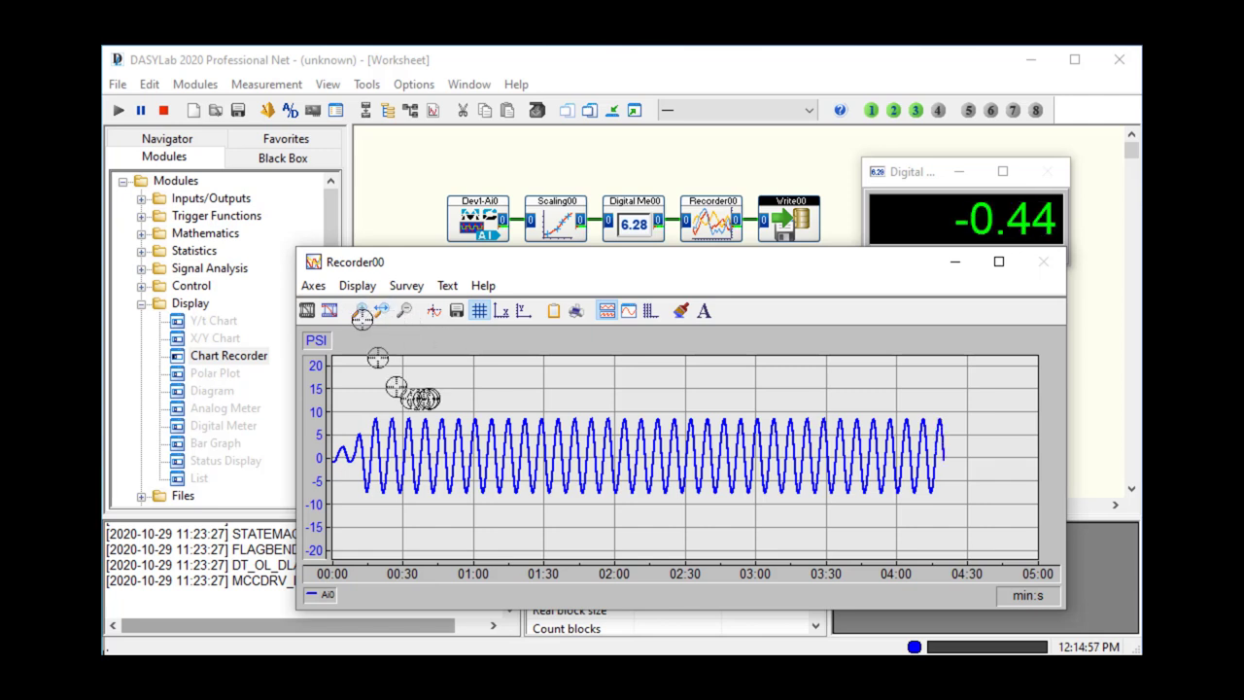
{"action": "left_click_drag", "start_coordinate": [453, 398], "coordinate": [653, 439]}
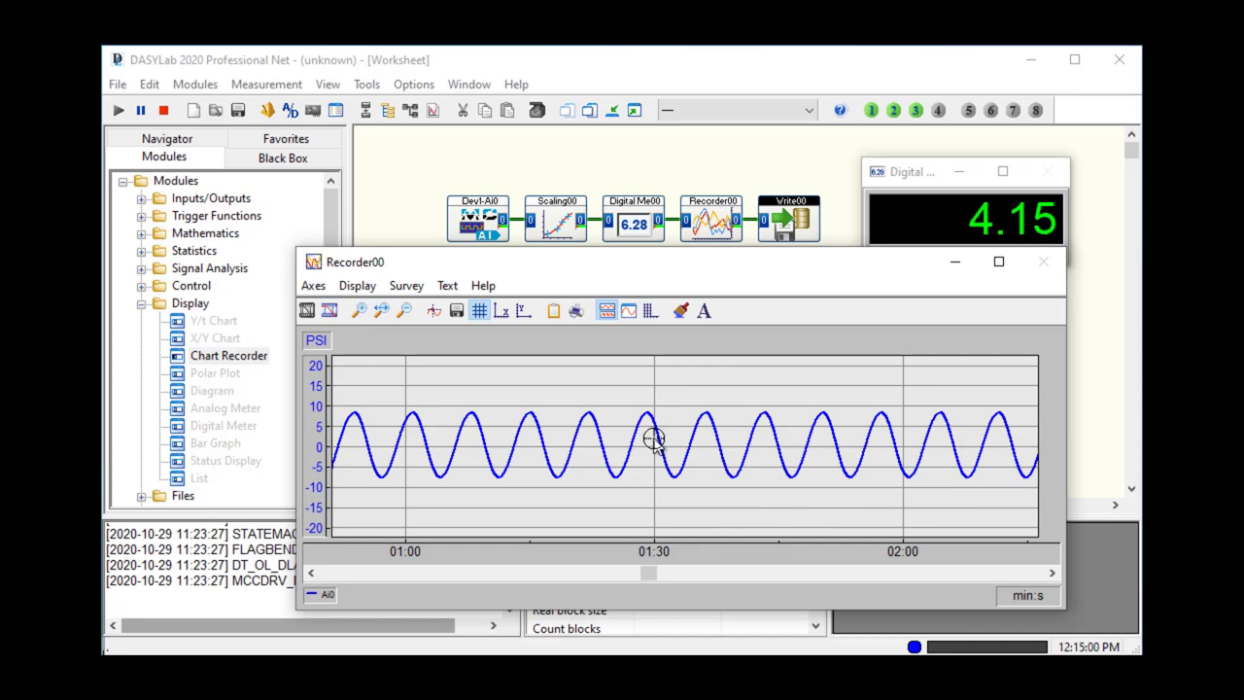
{"action": "left_click", "coordinate": [400, 287]}
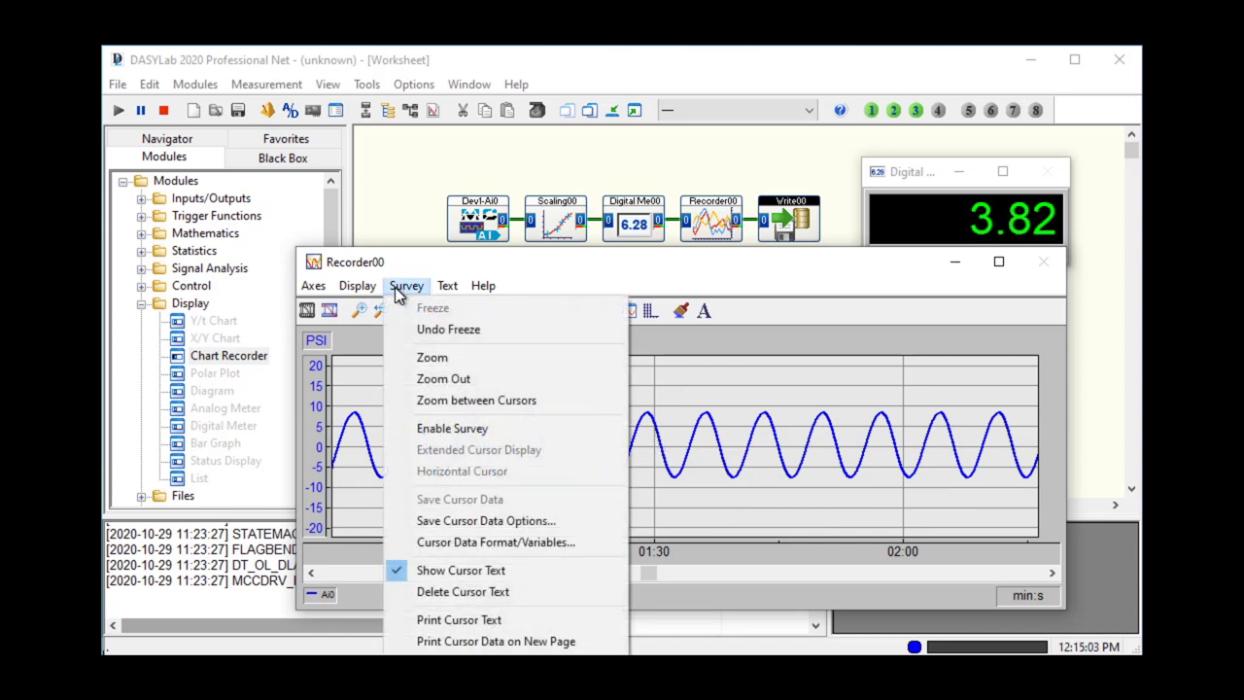
{"action": "left_click", "coordinate": [474, 428]}
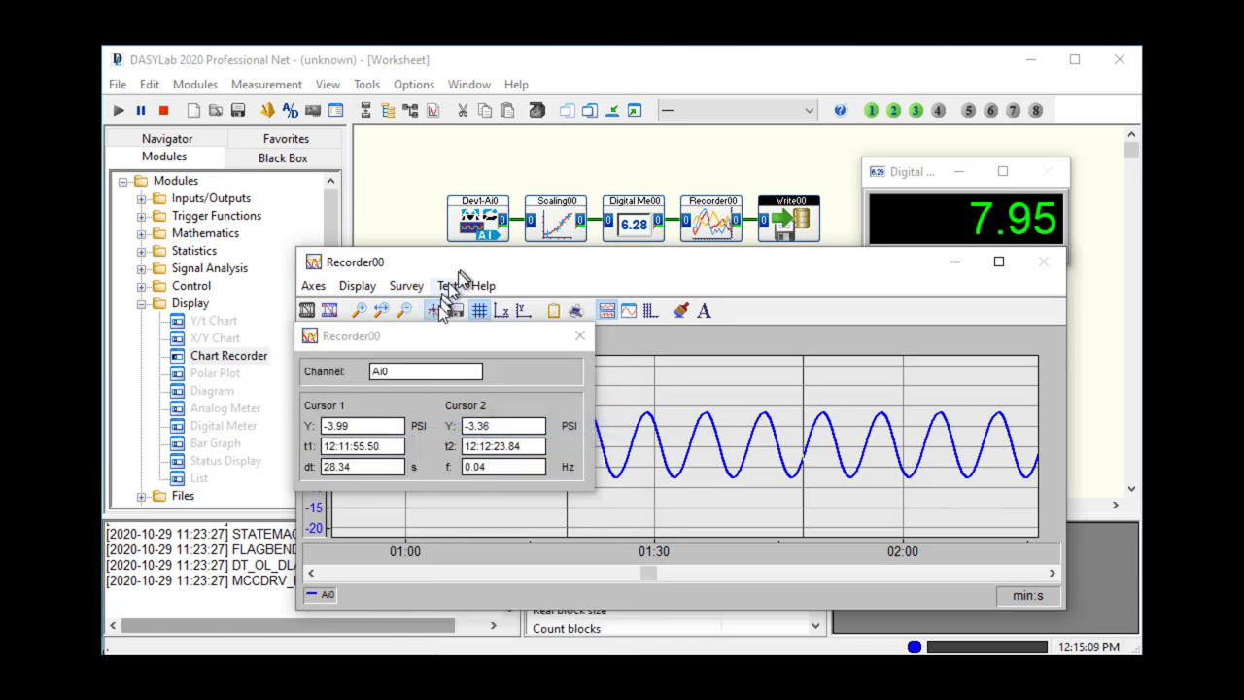
{"action": "left_click_drag", "start_coordinate": [427, 337], "coordinate": [298, 158]}
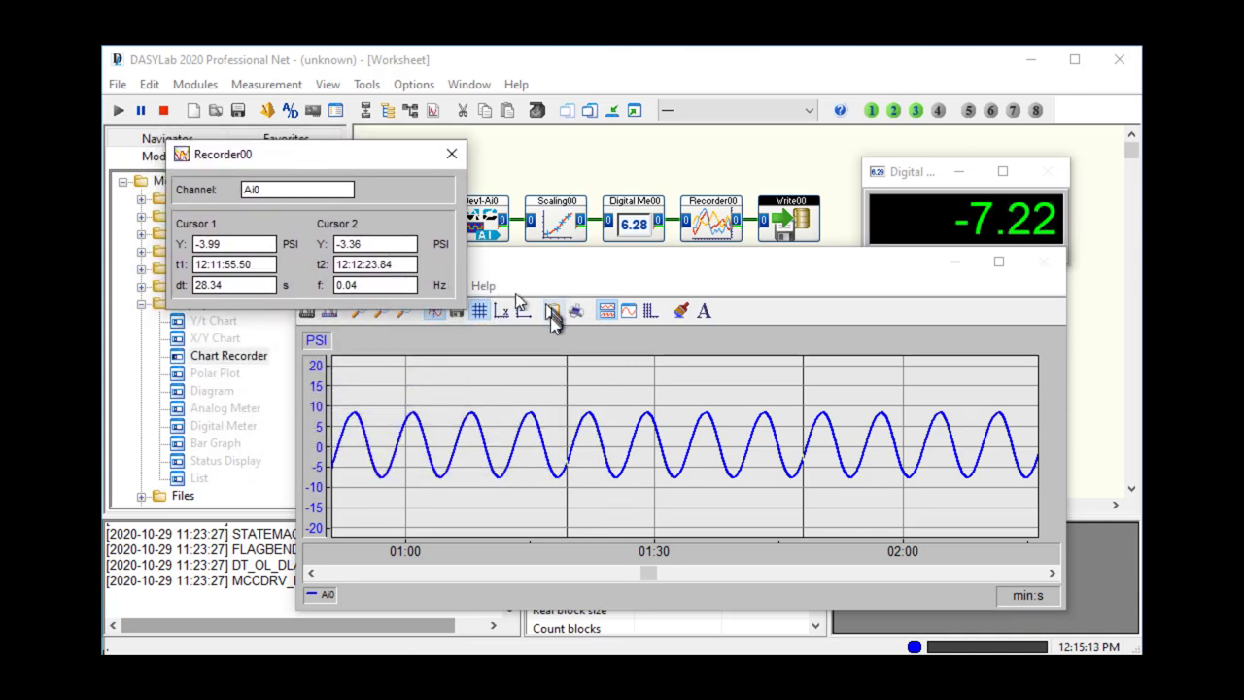
Hide the chart grid and place the two survey cursors on neighboring peaks at about 01:08 and 01:15.
{"action": "left_click", "coordinate": [568, 381]}
{"action": "left_click_drag", "start_coordinate": [568, 380], "coordinate": [536, 411]}
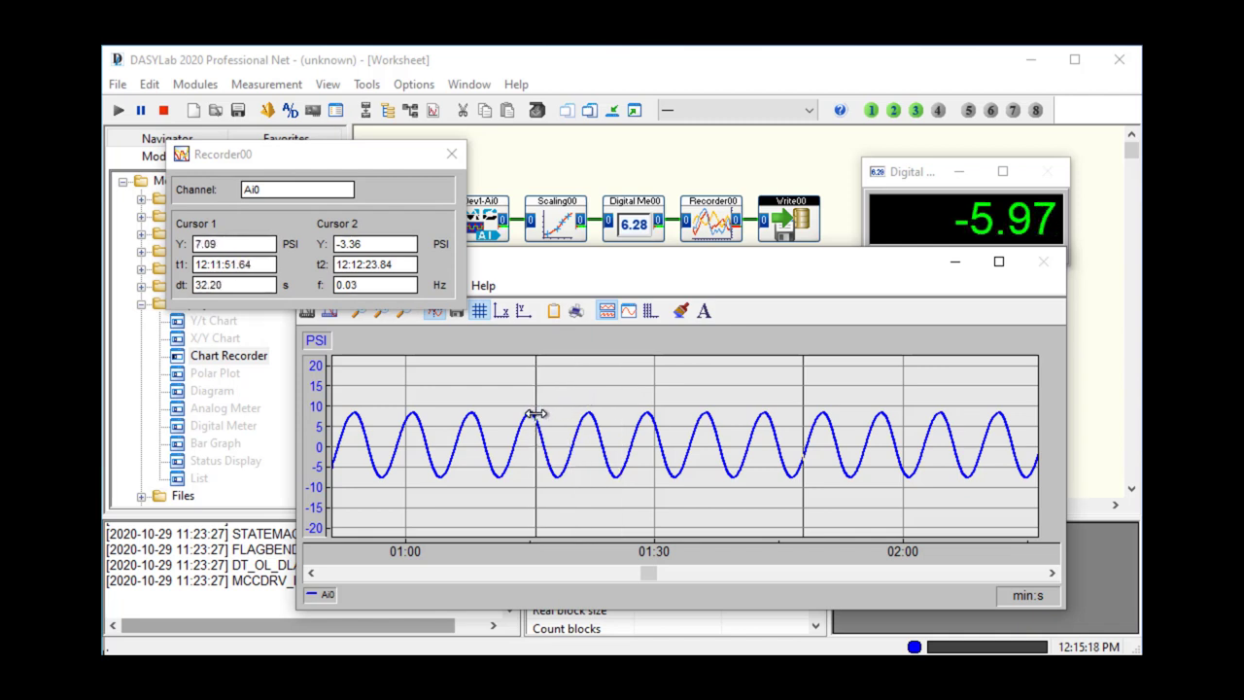
{"action": "left_click", "coordinate": [480, 311]}
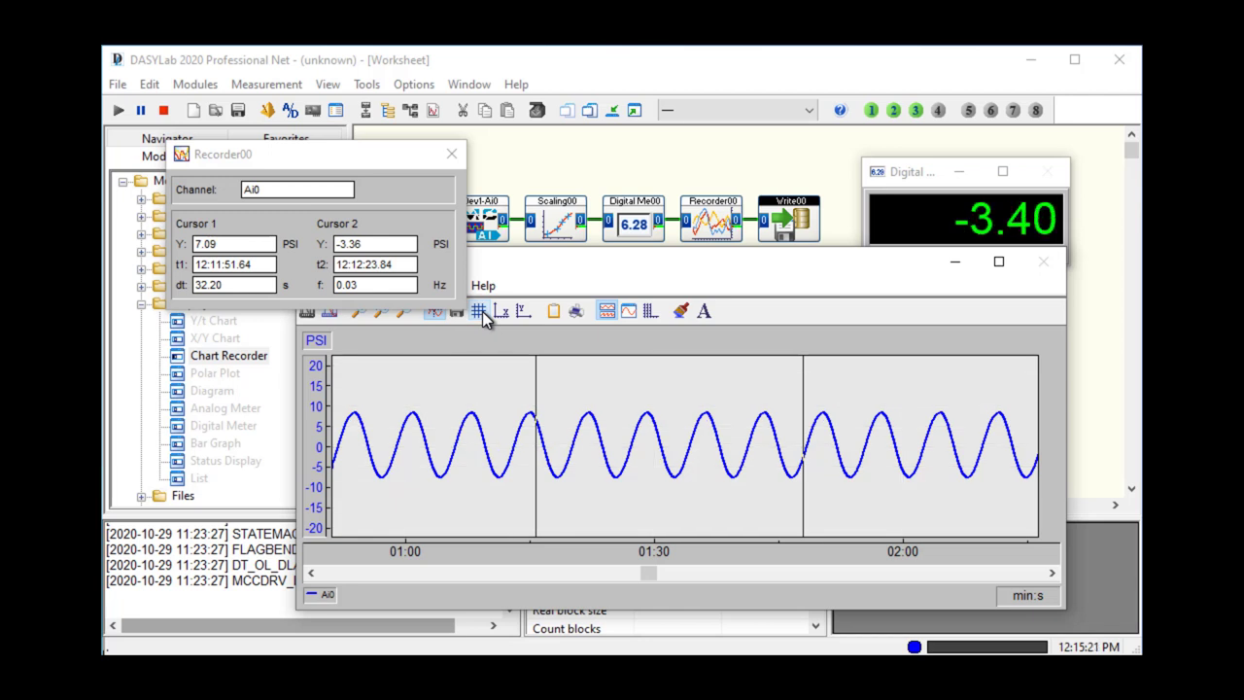
{"action": "left_click_drag", "start_coordinate": [535, 369], "coordinate": [471, 389]}
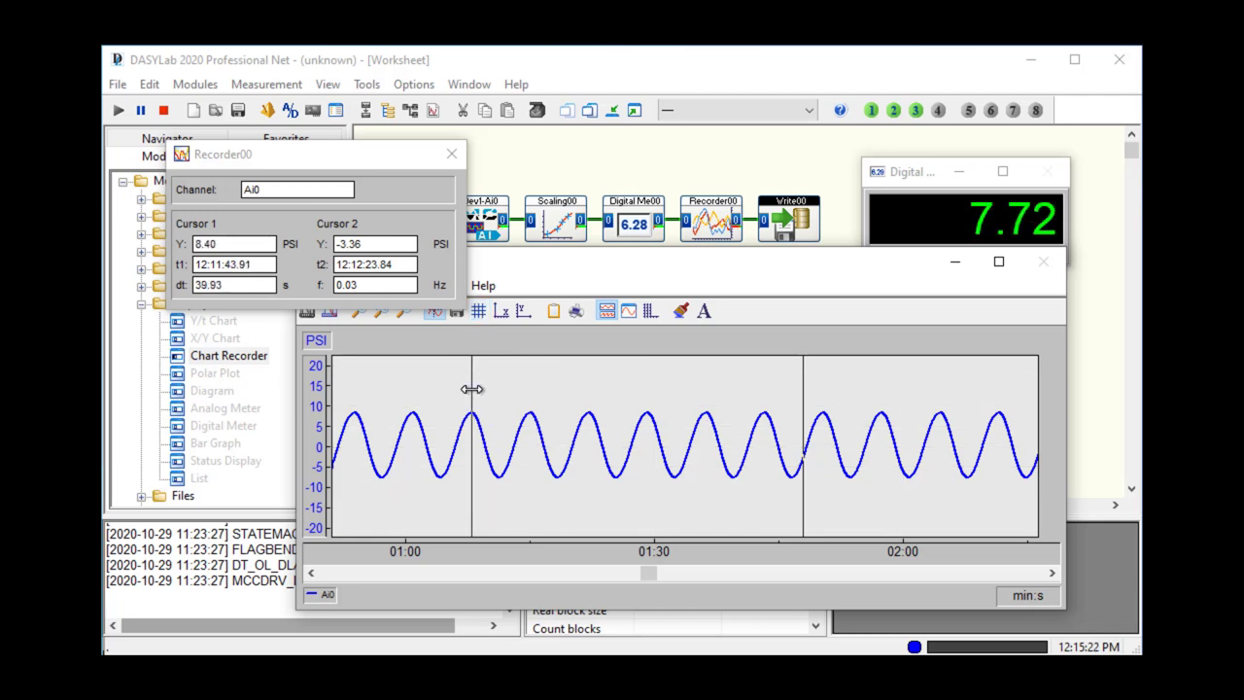
{"action": "left_click_drag", "start_coordinate": [803, 379], "coordinate": [529, 398]}
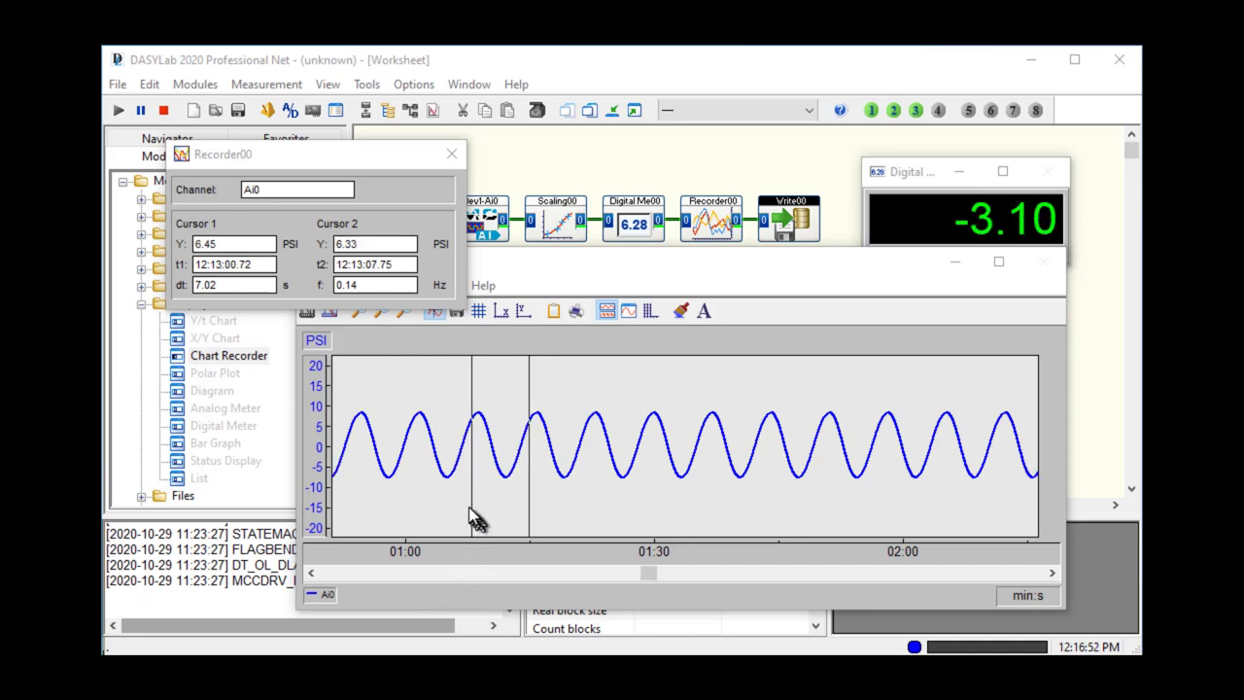
Turn on the extended cursor data and the horizontal cursors for the Recorder00 survey.
{"action": "left_click", "coordinate": [182, 158]}
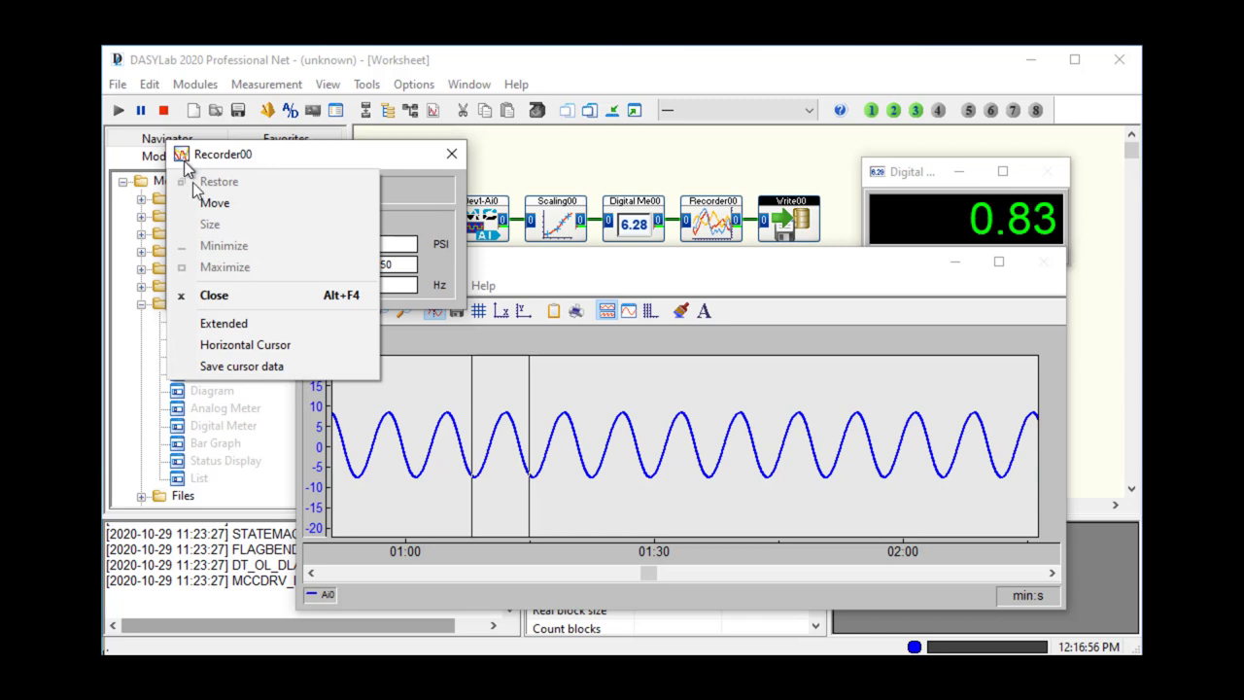
{"action": "left_click", "coordinate": [242, 325]}
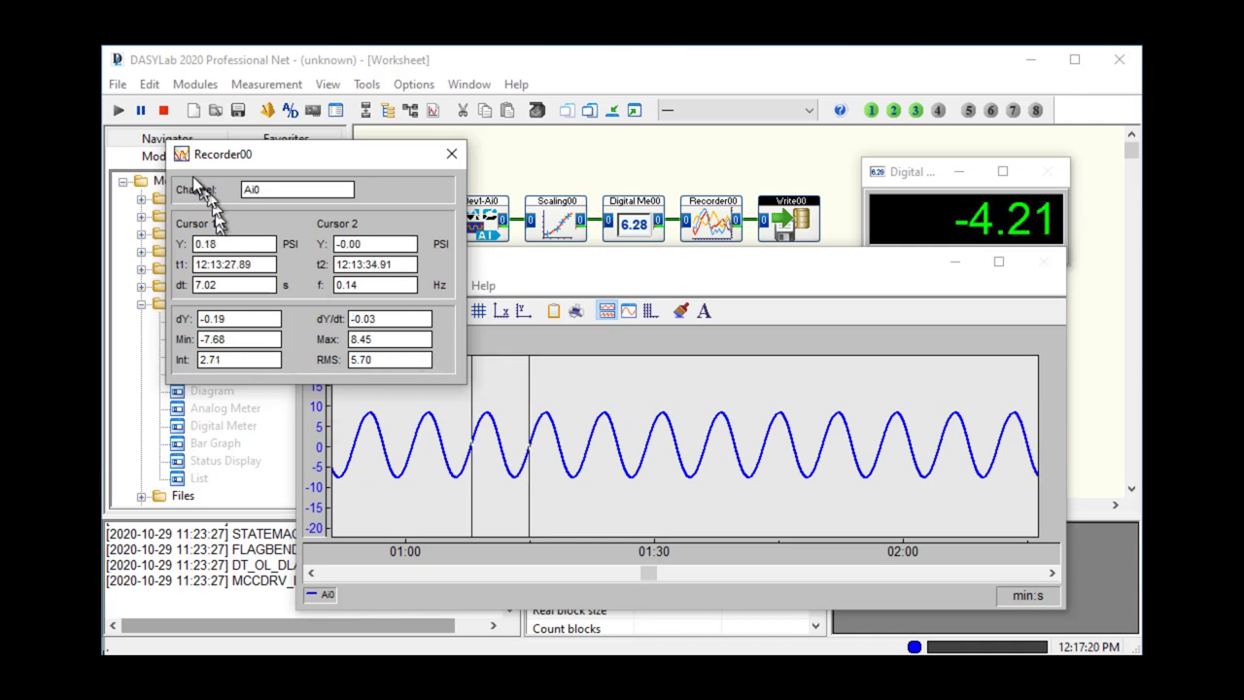
{"action": "left_click", "coordinate": [182, 154]}
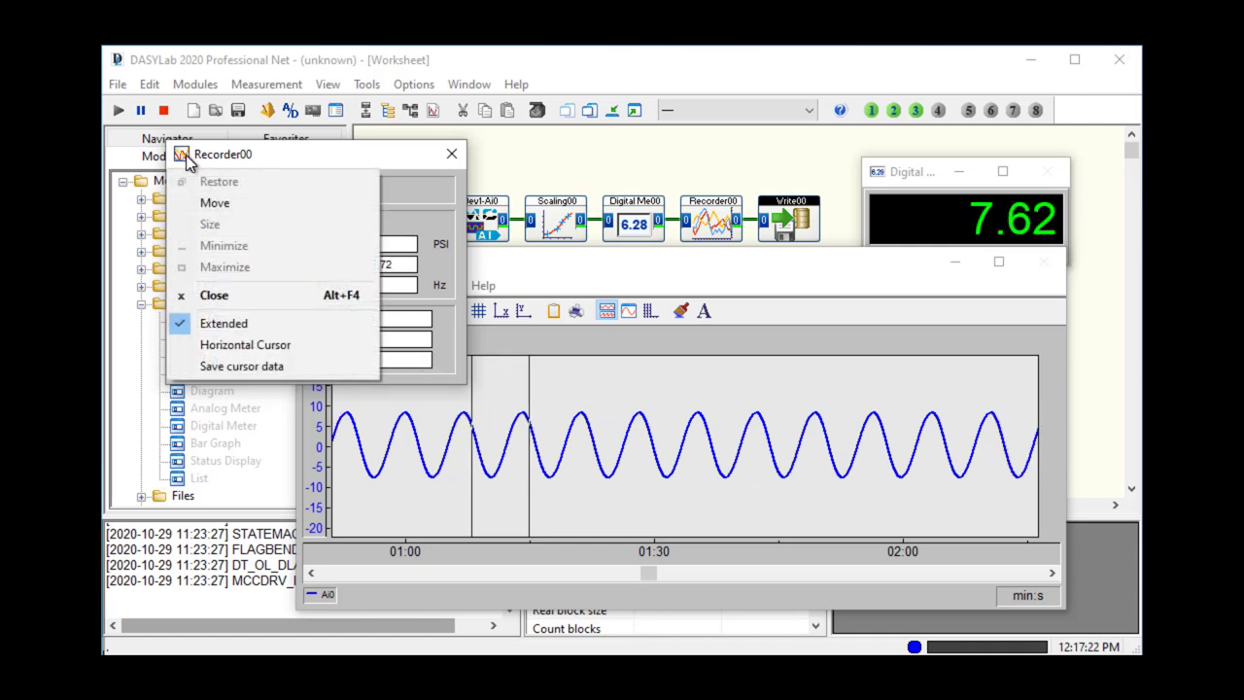
{"action": "left_click", "coordinate": [248, 346]}
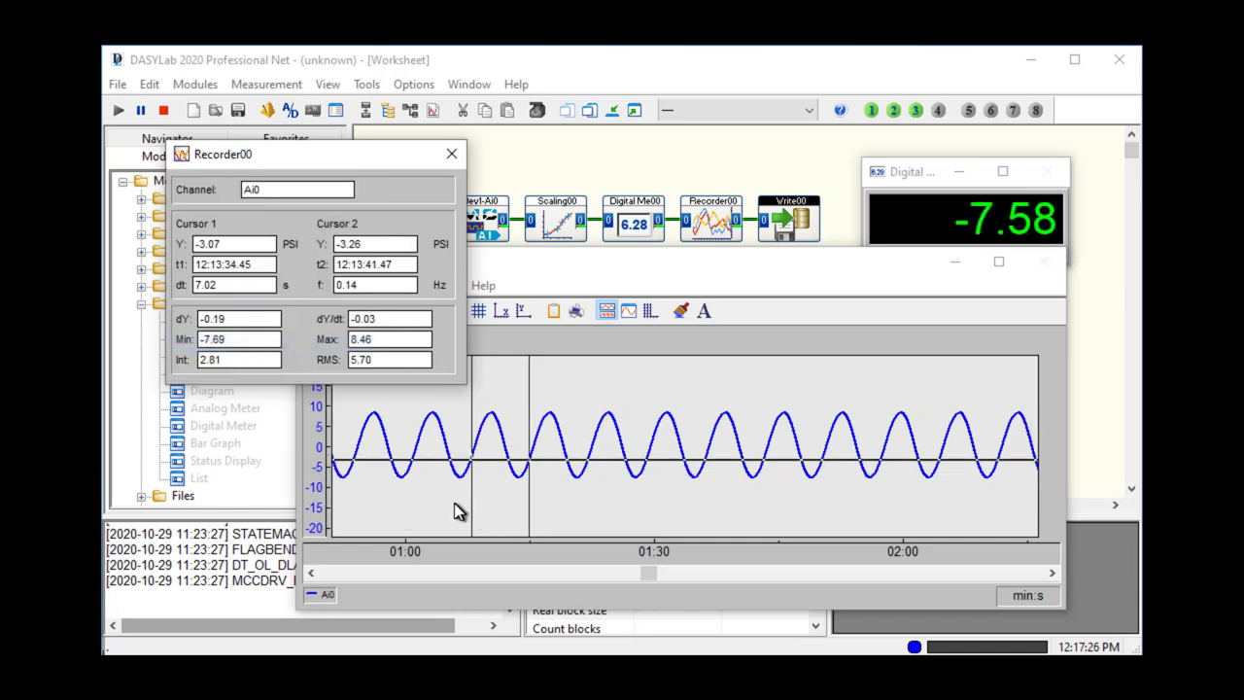
Reposition the two vertical survey cursors to about 01:16 and 01:27 on the chart.
{"action": "left_click_drag", "start_coordinate": [466, 501], "coordinate": [628, 525]}
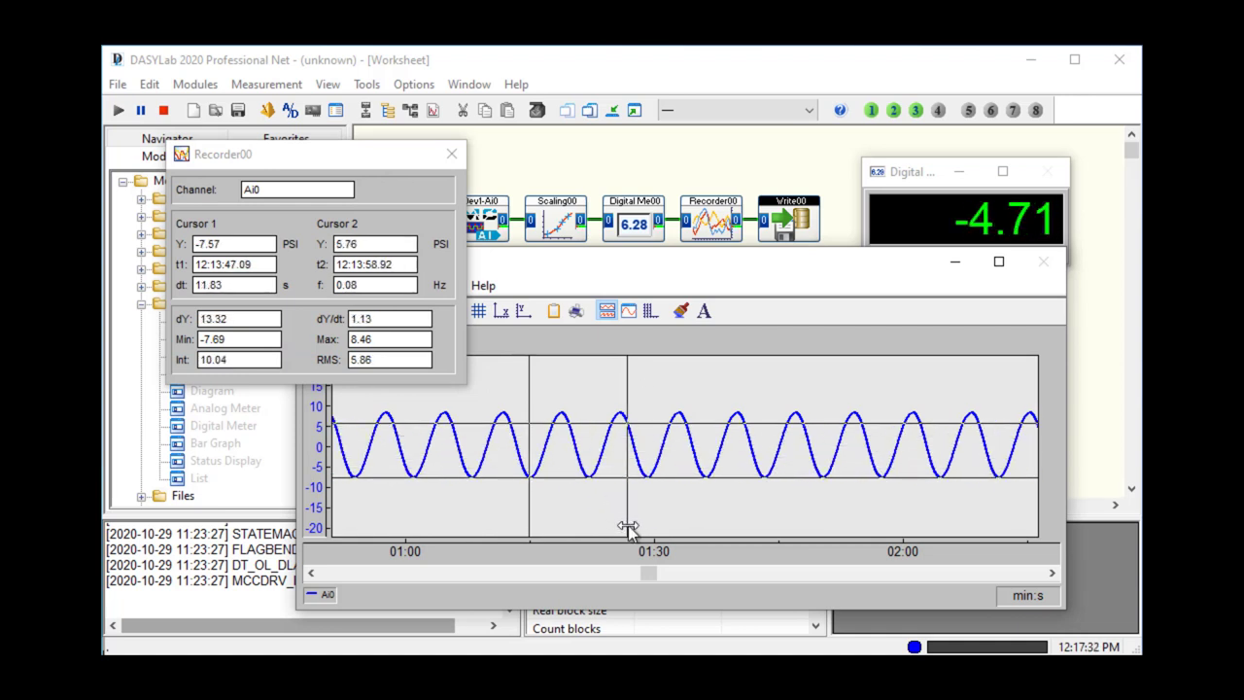
{"action": "left_click_drag", "start_coordinate": [525, 507], "coordinate": [540, 502]}
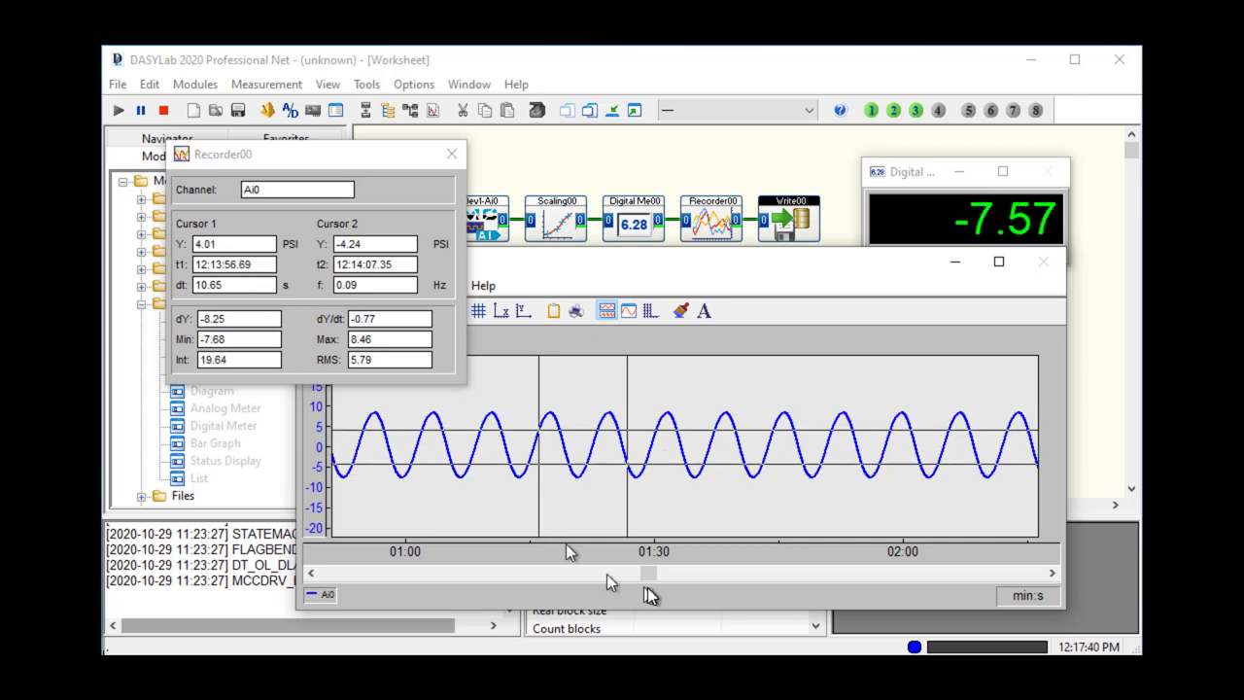
Stop the measurement and place the two survey cursors on a neighboring peak and trough at about 00:48 and 00:51.
{"action": "left_click_drag", "start_coordinate": [651, 574], "coordinate": [380, 577]}
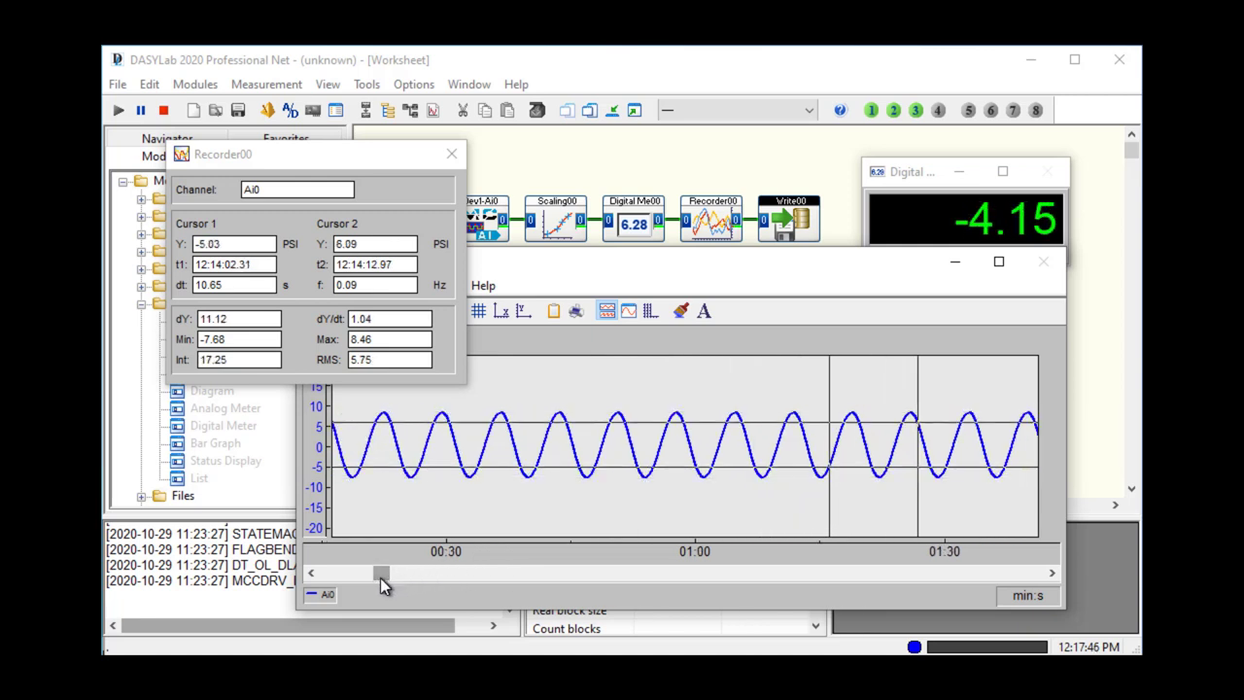
{"action": "left_click", "coordinate": [164, 113]}
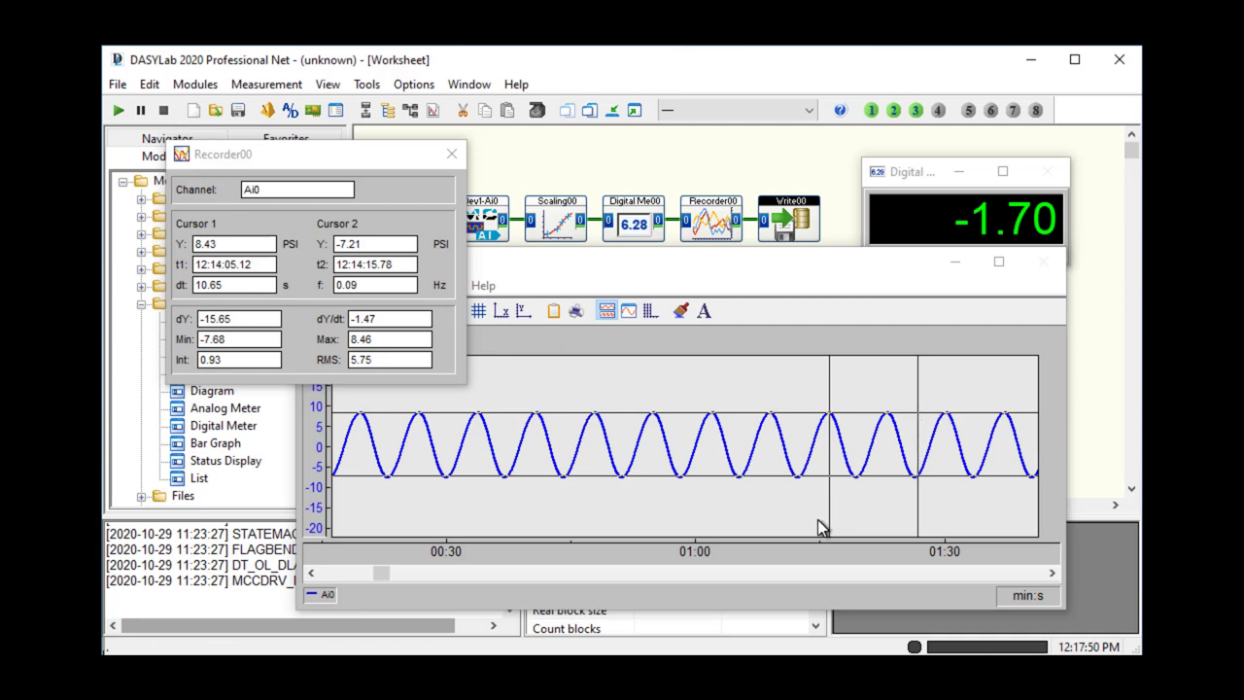
{"action": "left_click_drag", "start_coordinate": [827, 508], "coordinate": [595, 469]}
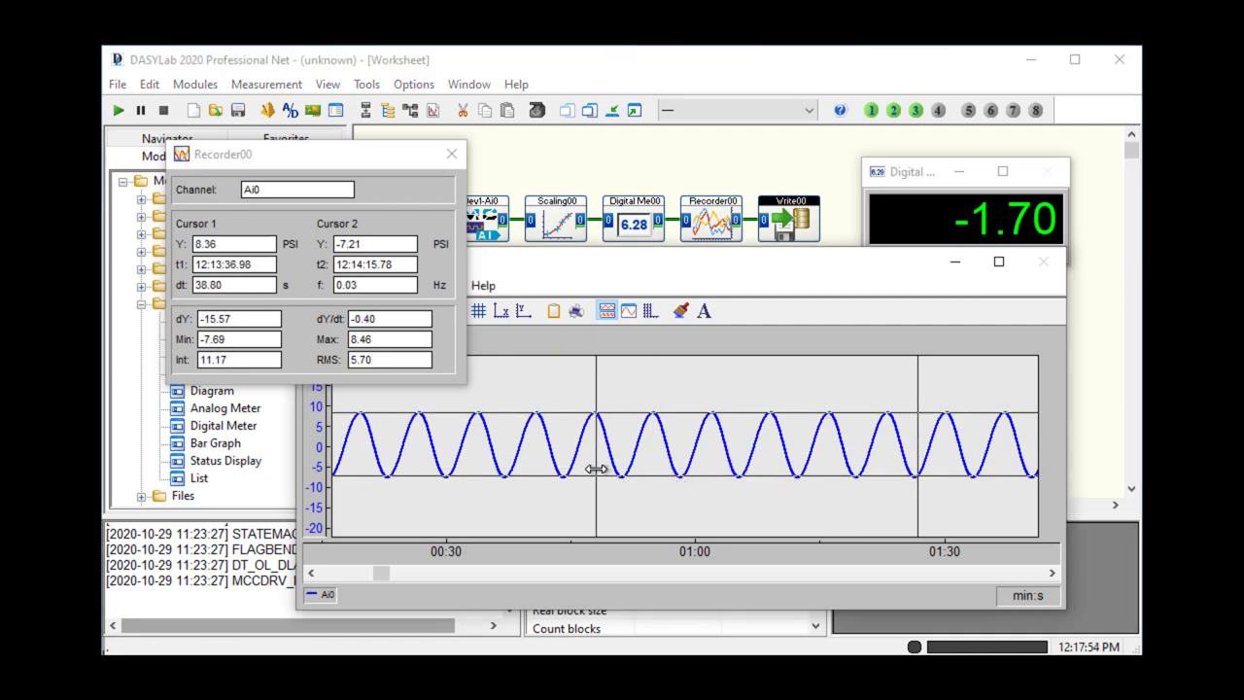
{"action": "left_click_drag", "start_coordinate": [919, 500], "coordinate": [623, 483]}
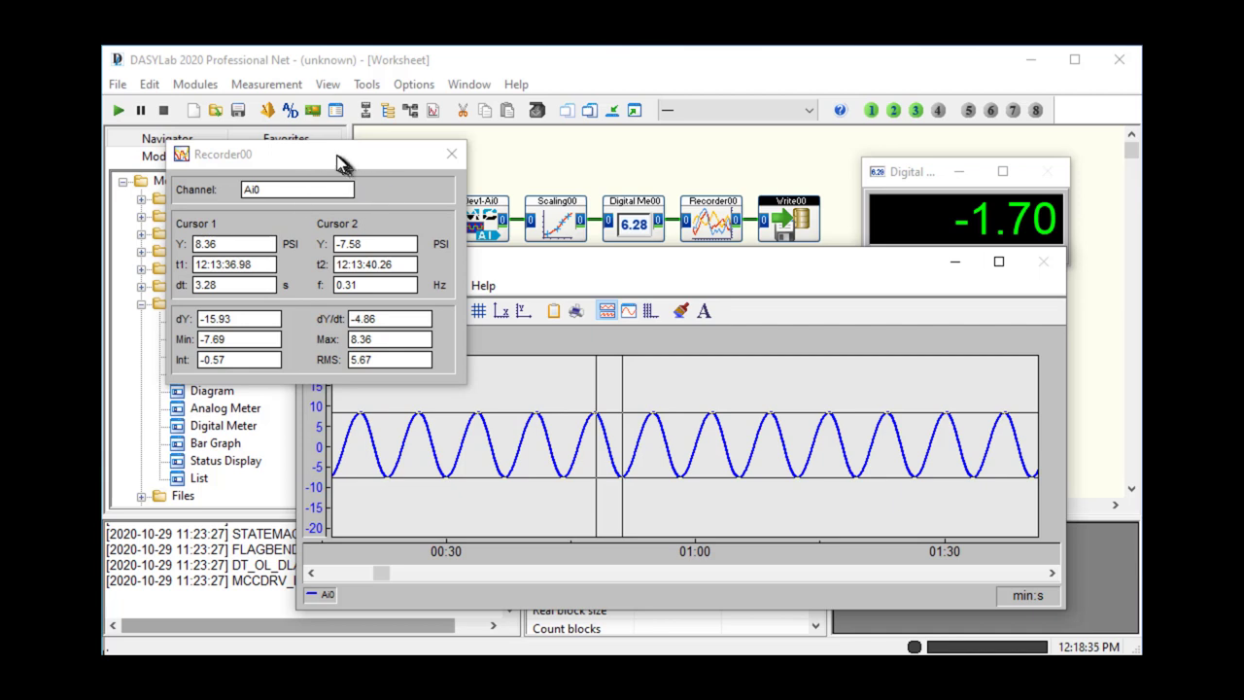
Move the cursor readout window clear of the recorder and set the cursor data calculation to Mean value.
{"action": "left_click_drag", "start_coordinate": [342, 163], "coordinate": [948, 151]}
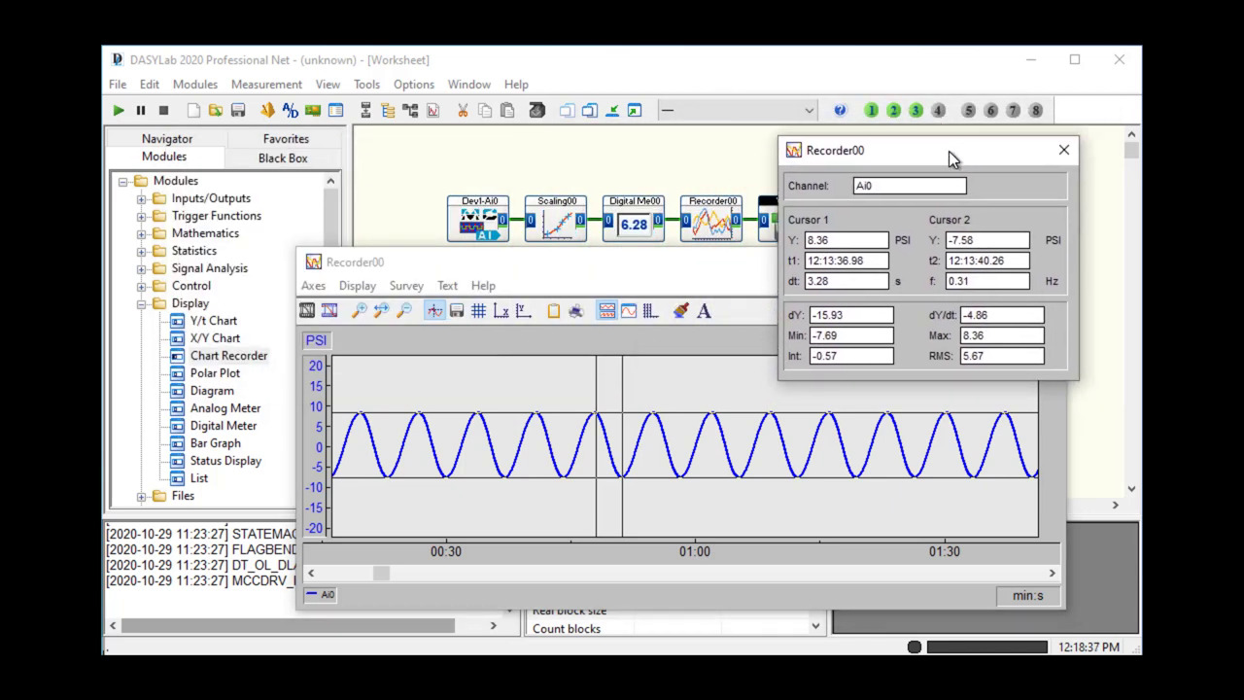
{"action": "left_click", "coordinate": [406, 286]}
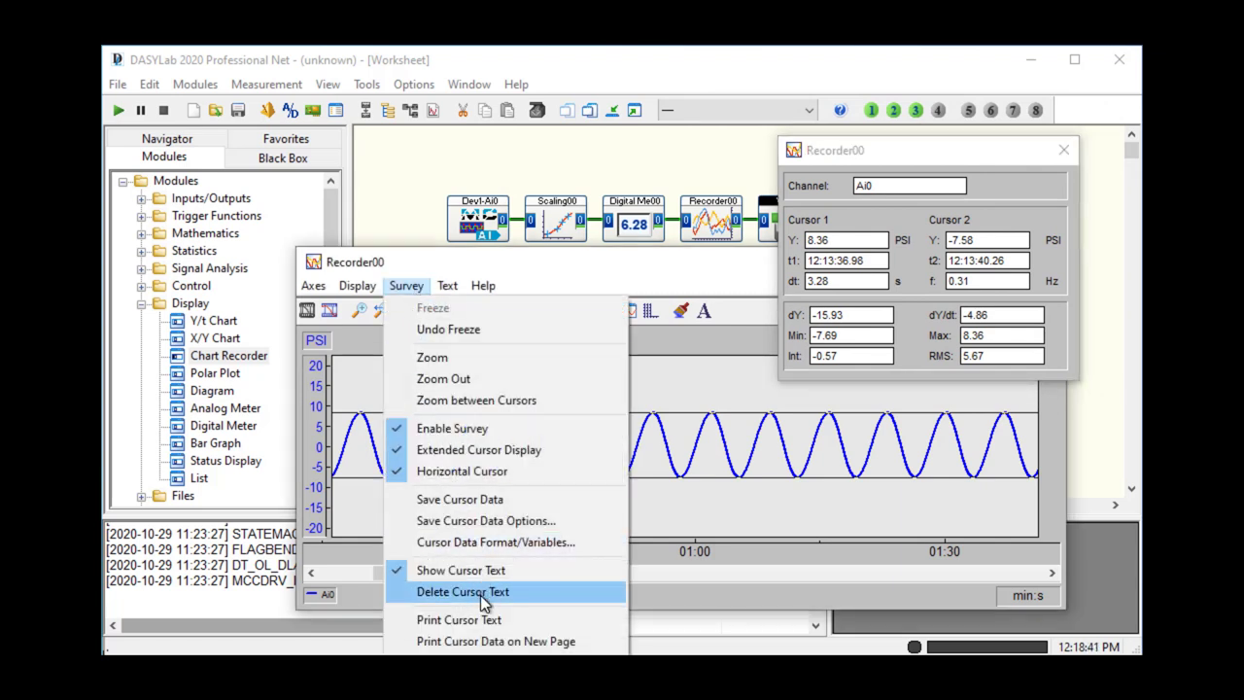
{"action": "left_click", "coordinate": [480, 544]}
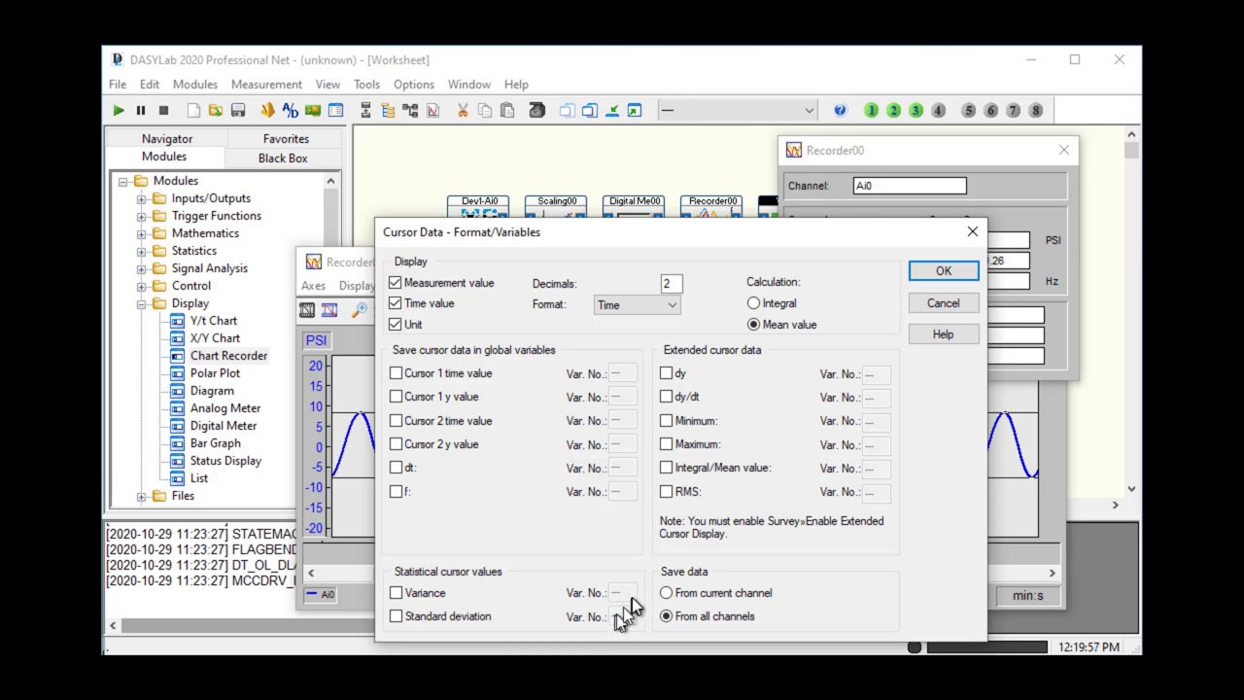
{"action": "left_click", "coordinate": [940, 271]}
Try to set the saved cursor data file to exercise1.ddf in the data folder, declining to replace the existing file.
{"action": "left_click", "coordinate": [424, 285]}
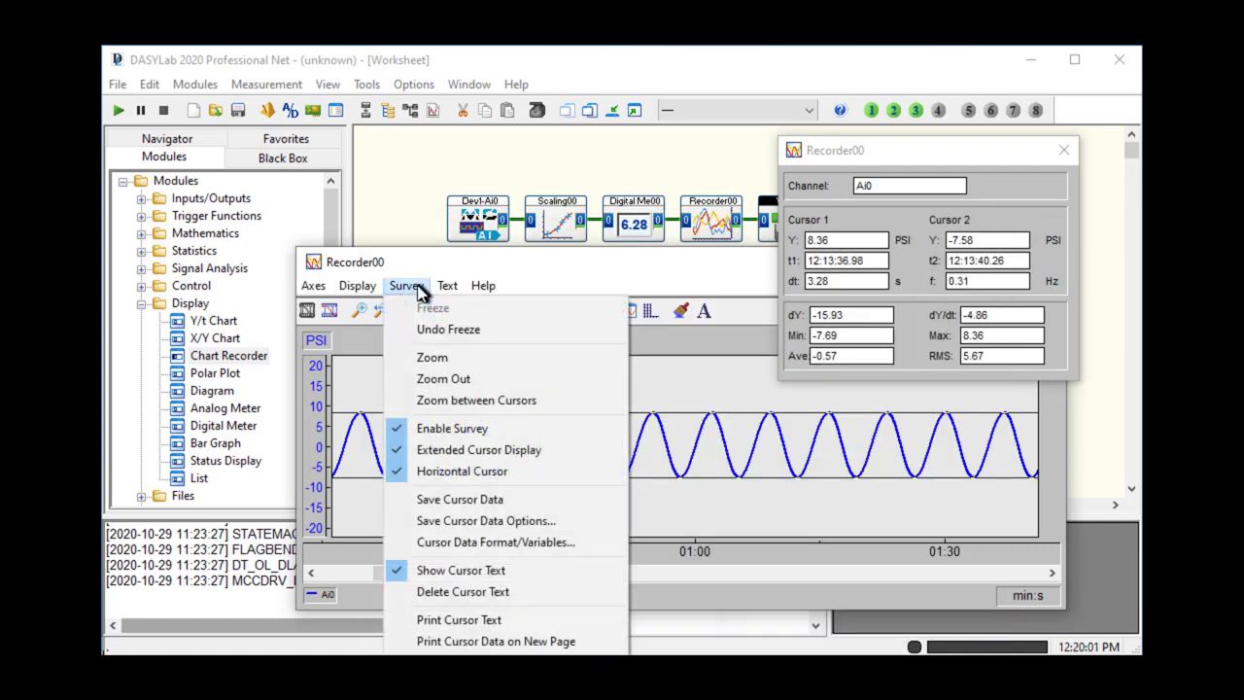
{"action": "left_click", "coordinate": [413, 522]}
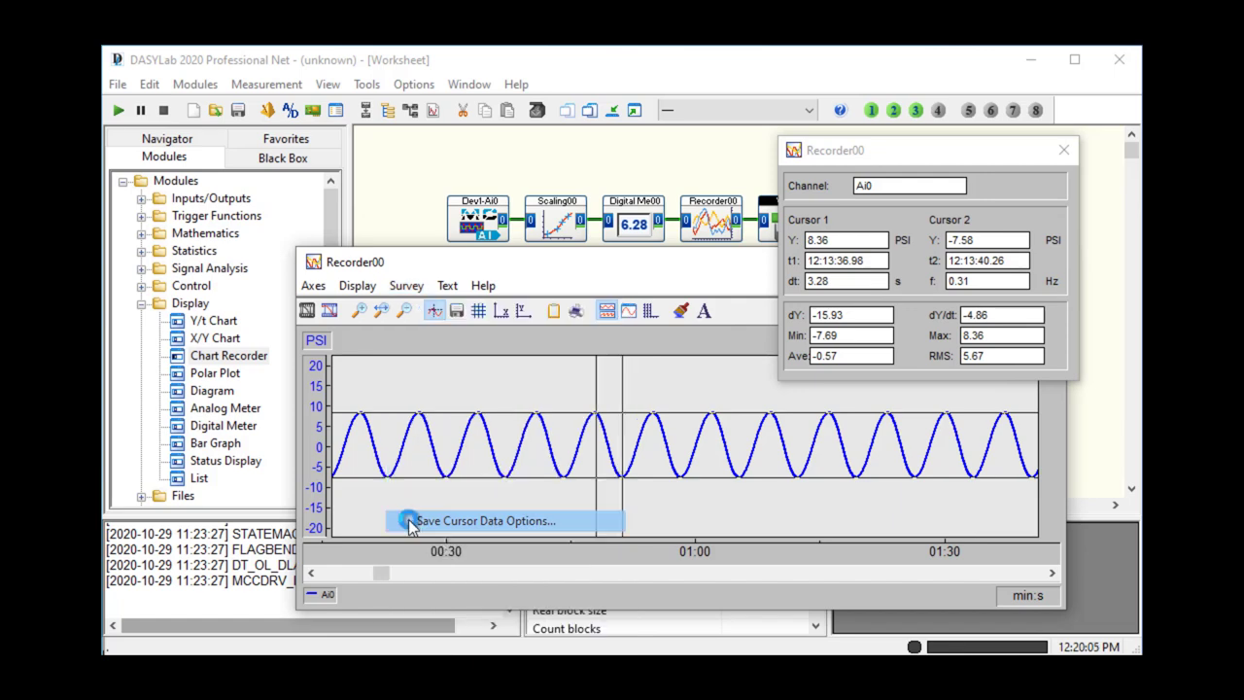
{"action": "left_click_drag", "start_coordinate": [566, 206], "coordinate": [475, 148]}
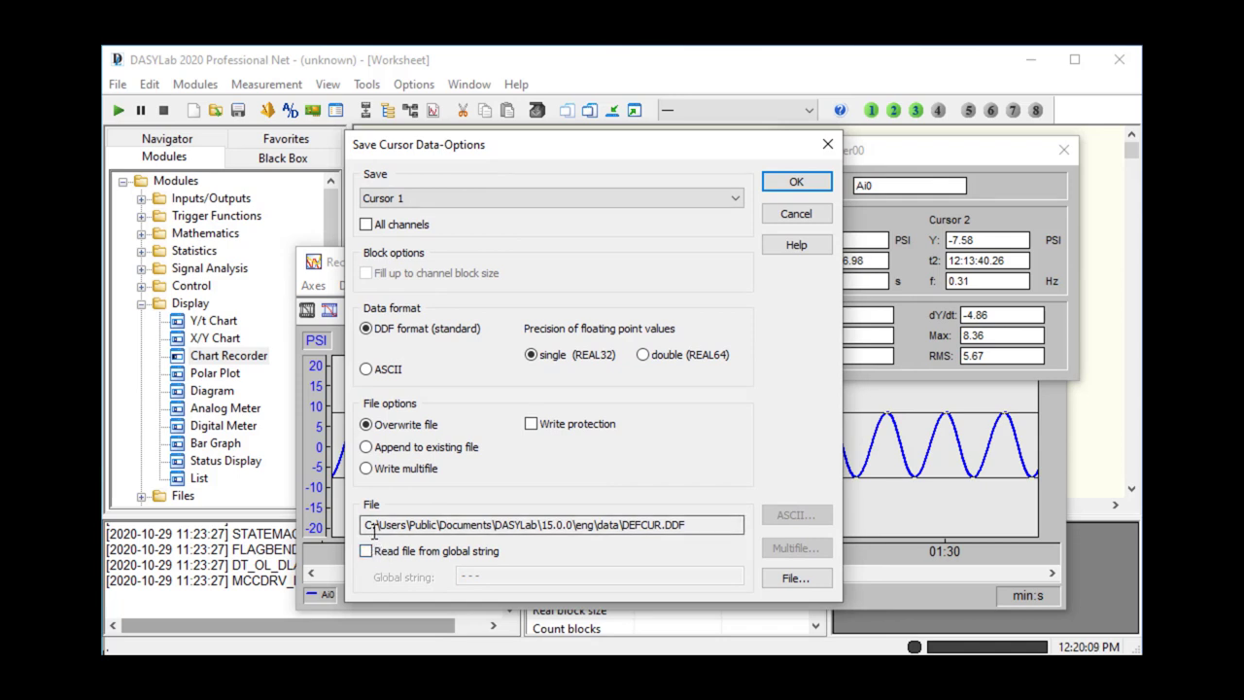
{"action": "left_click", "coordinate": [723, 524]}
{"action": "left_click", "coordinate": [796, 578]}
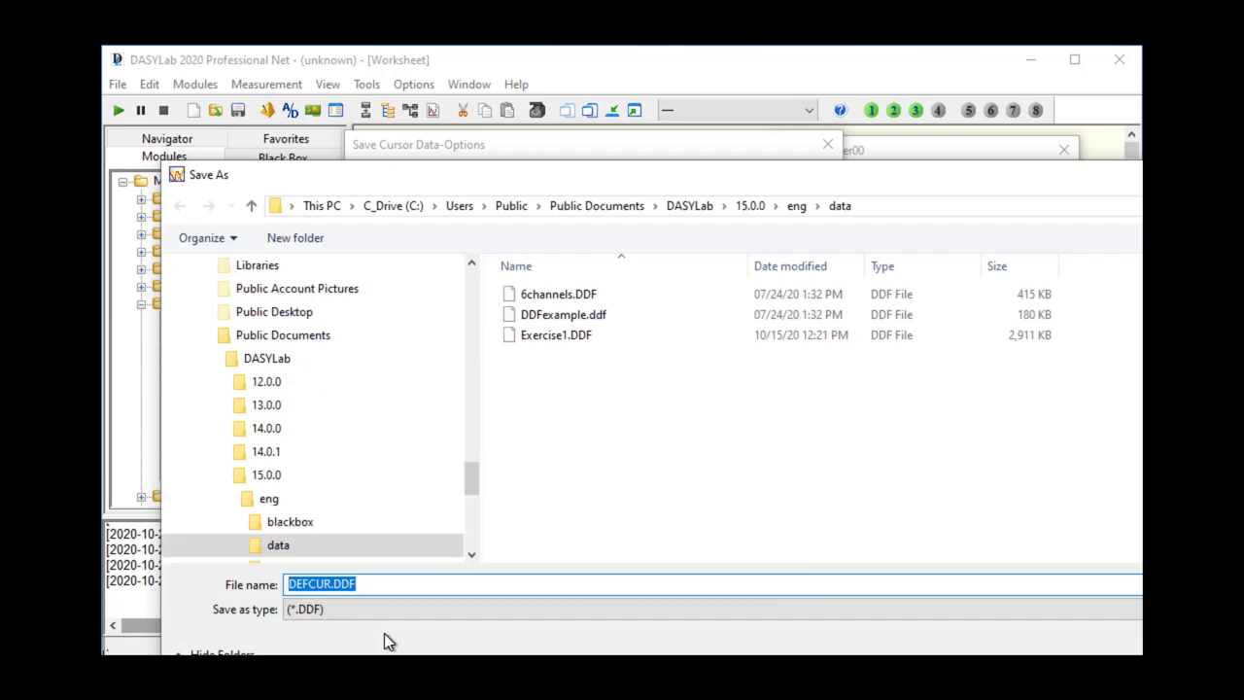
{"action": "type", "text": "exer"}
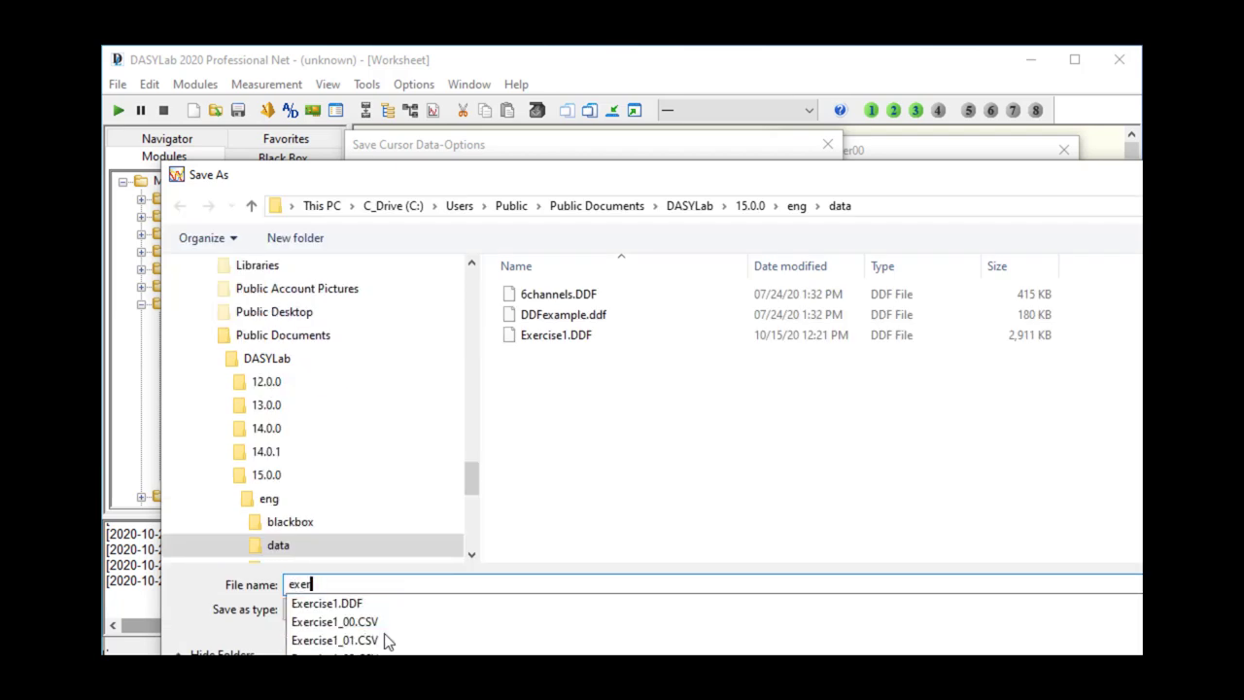
{"action": "type", "text": "cise1."}
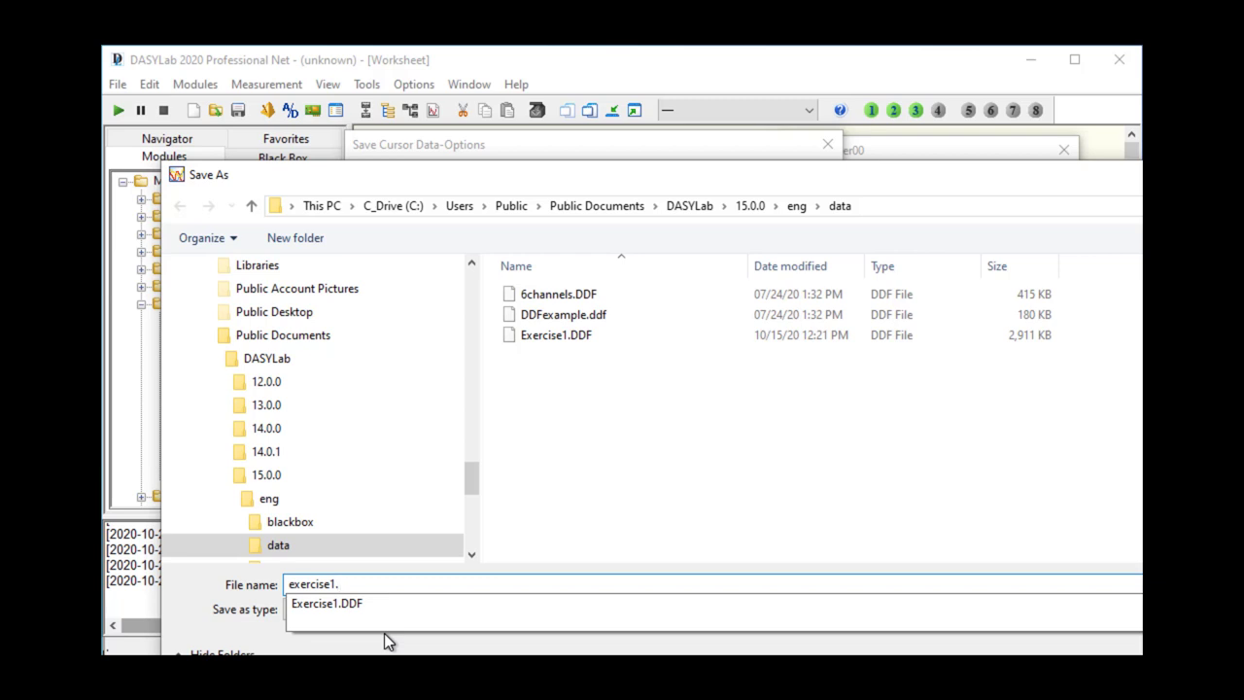
{"action": "type", "text": "ddf"}
{"action": "key", "text": "Return"}
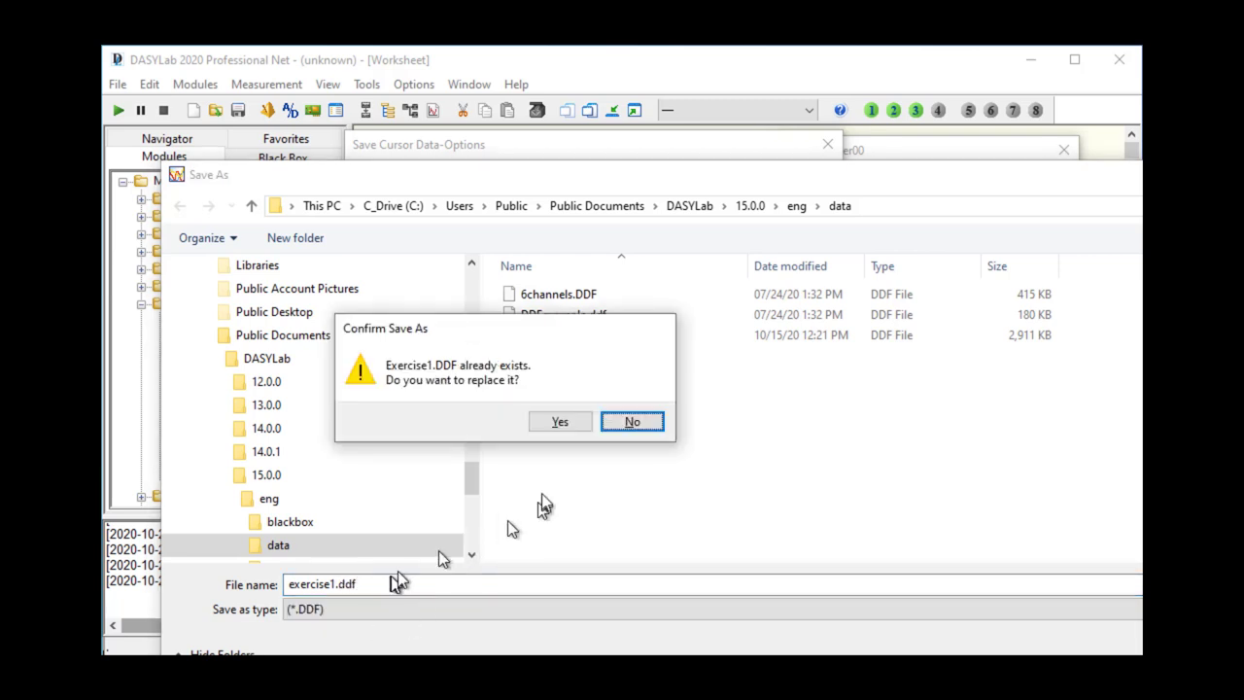
{"action": "left_click", "coordinate": [629, 427]}
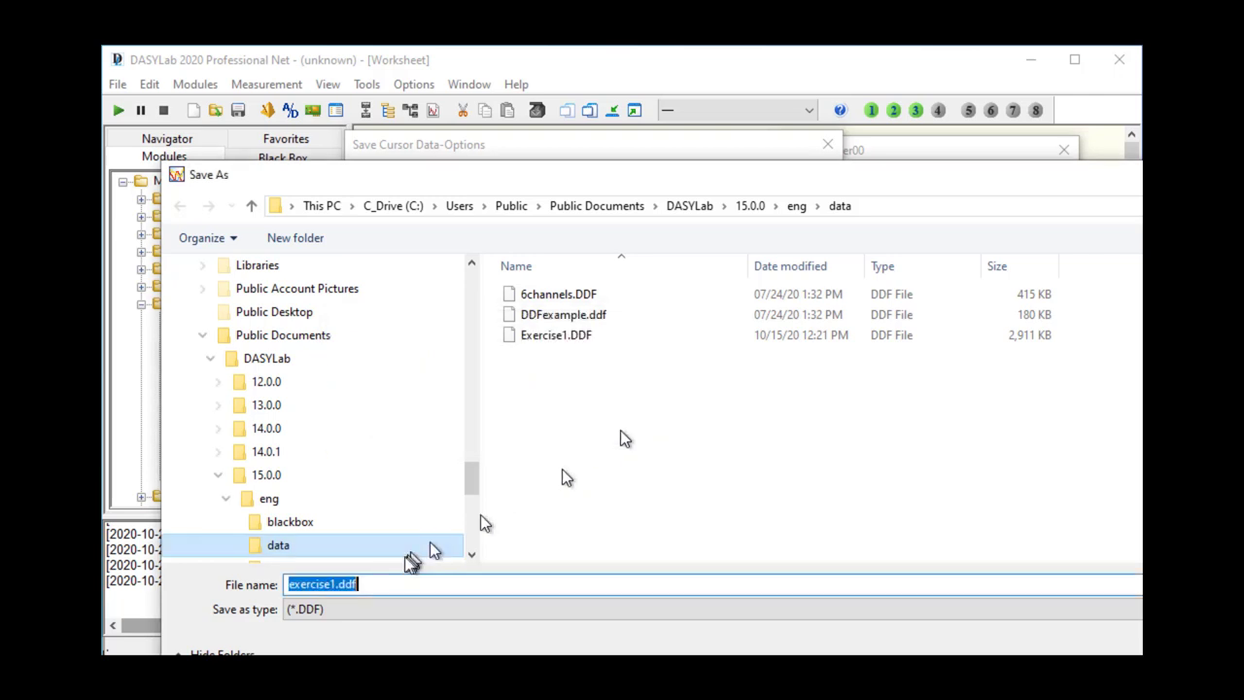
Change the cursor data file name to exercise1_cursor.ddf and accept it.
{"action": "left_click", "coordinate": [331, 582]}
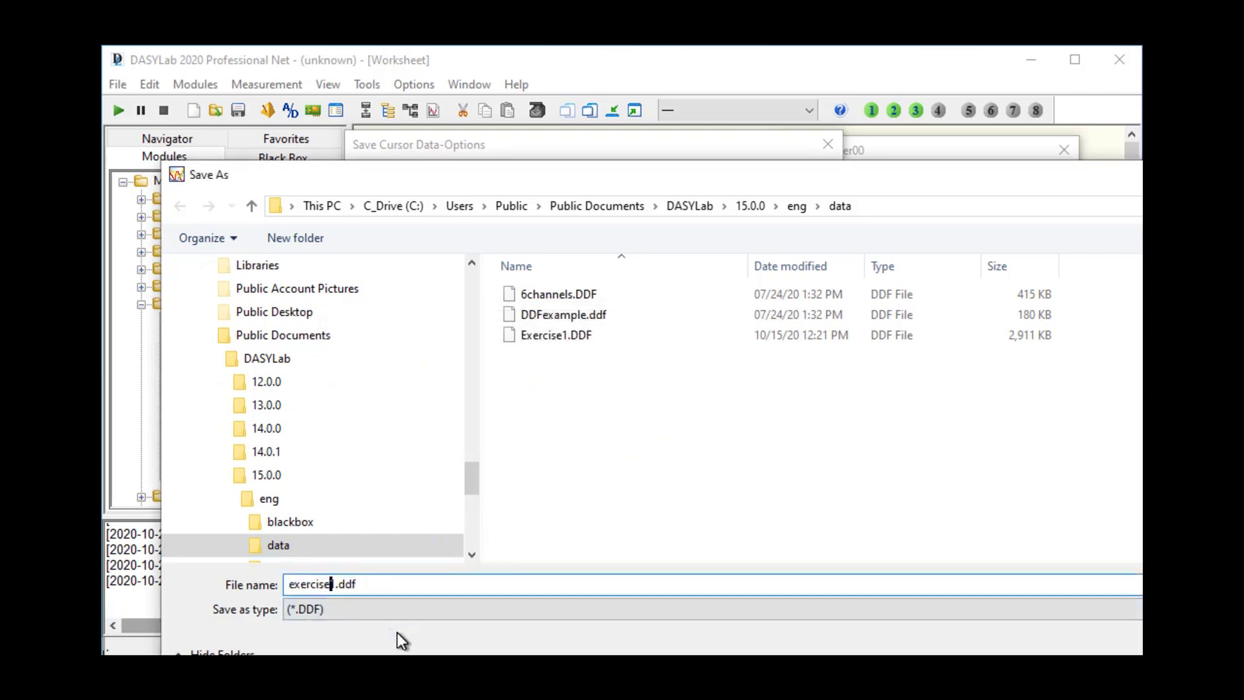
{"action": "type", "text": "_cursor"}
{"action": "key", "text": "Return"}
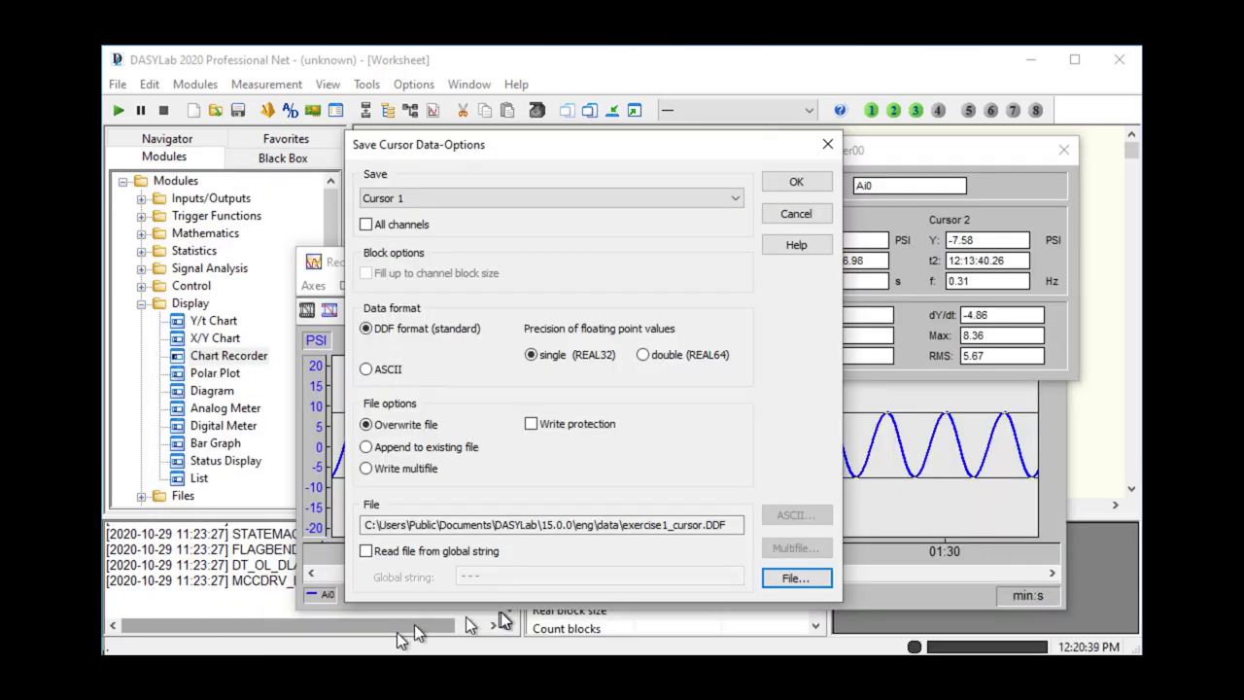
Set the cursor data format to ASCII with Tab as separator, keeping four decimals and the Measurement time[hh:mm:ss] format.
{"action": "left_click", "coordinate": [368, 369]}
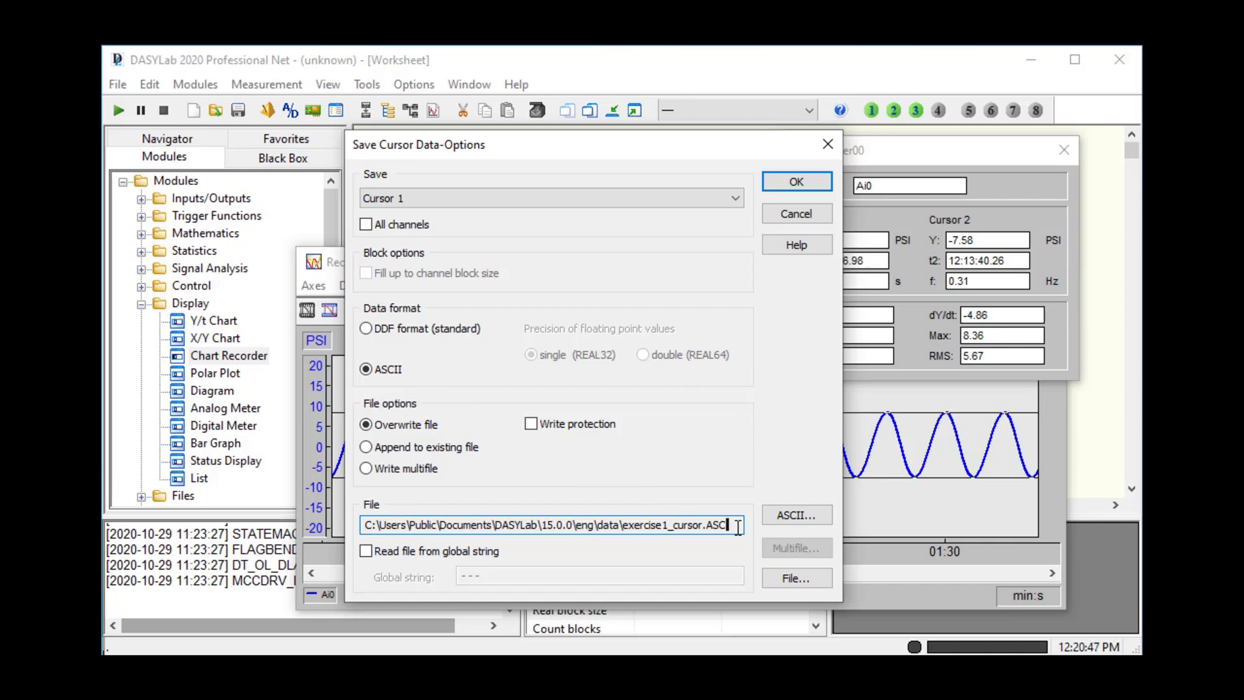
{"action": "left_click", "coordinate": [791, 517]}
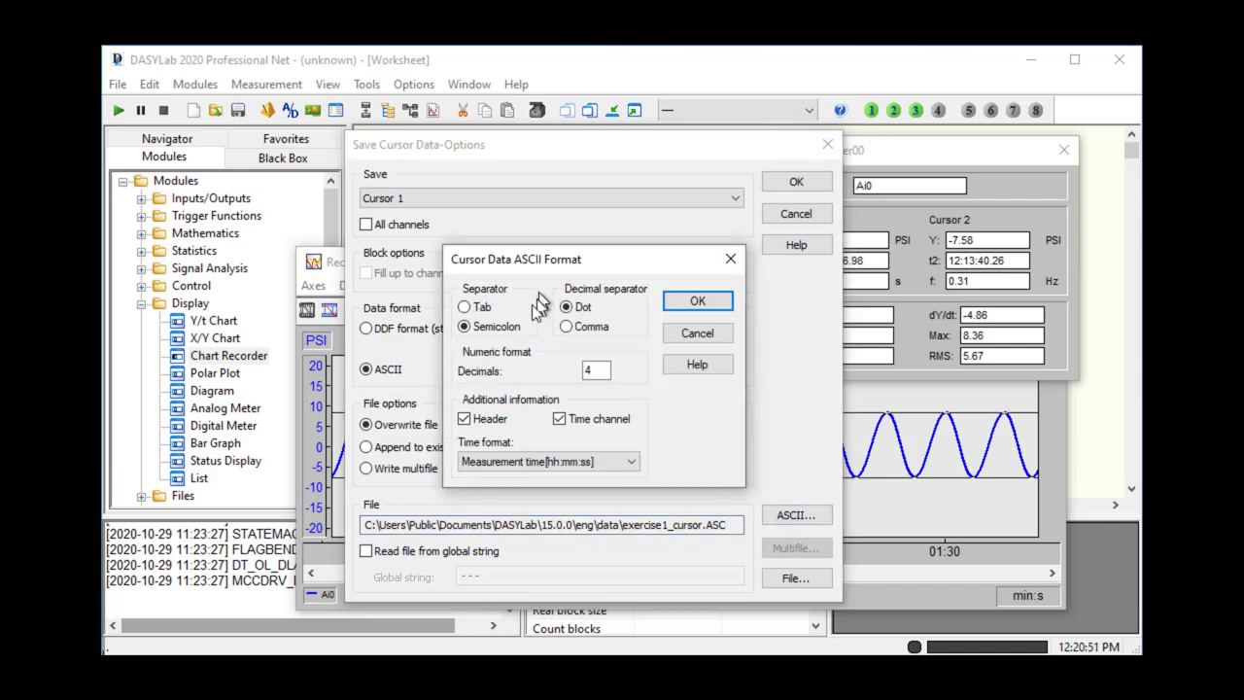
{"action": "left_click", "coordinate": [472, 309]}
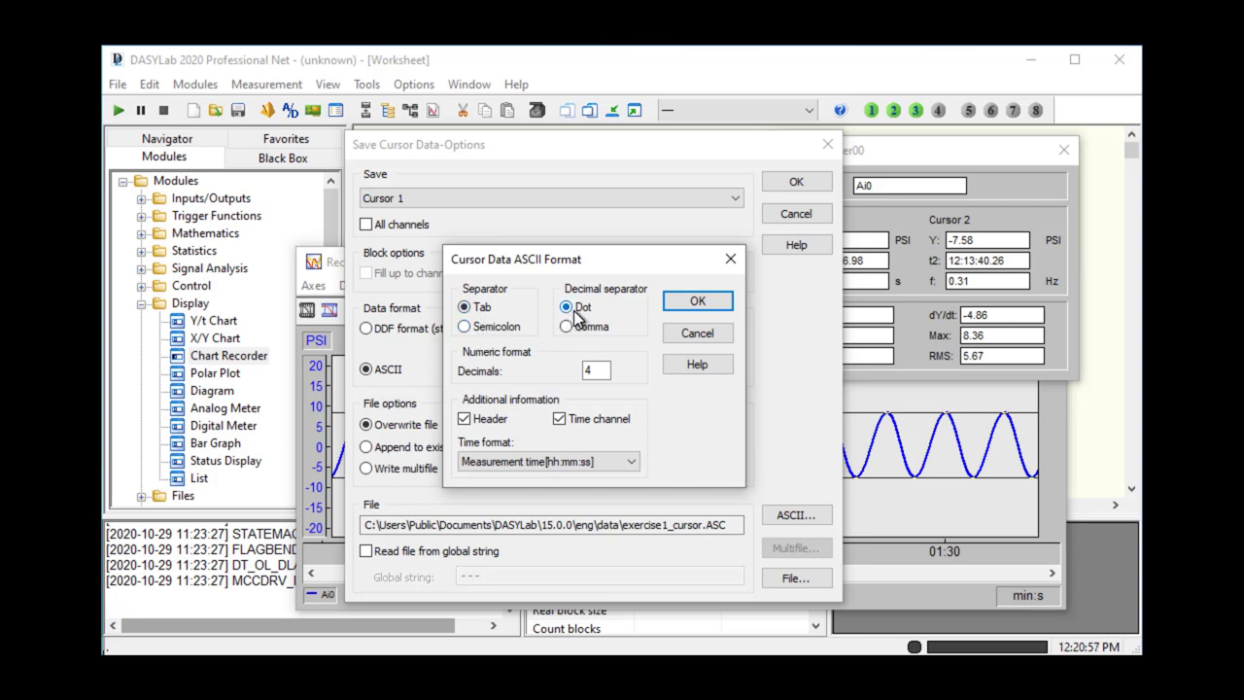
{"action": "double_click", "coordinate": [592, 372]}
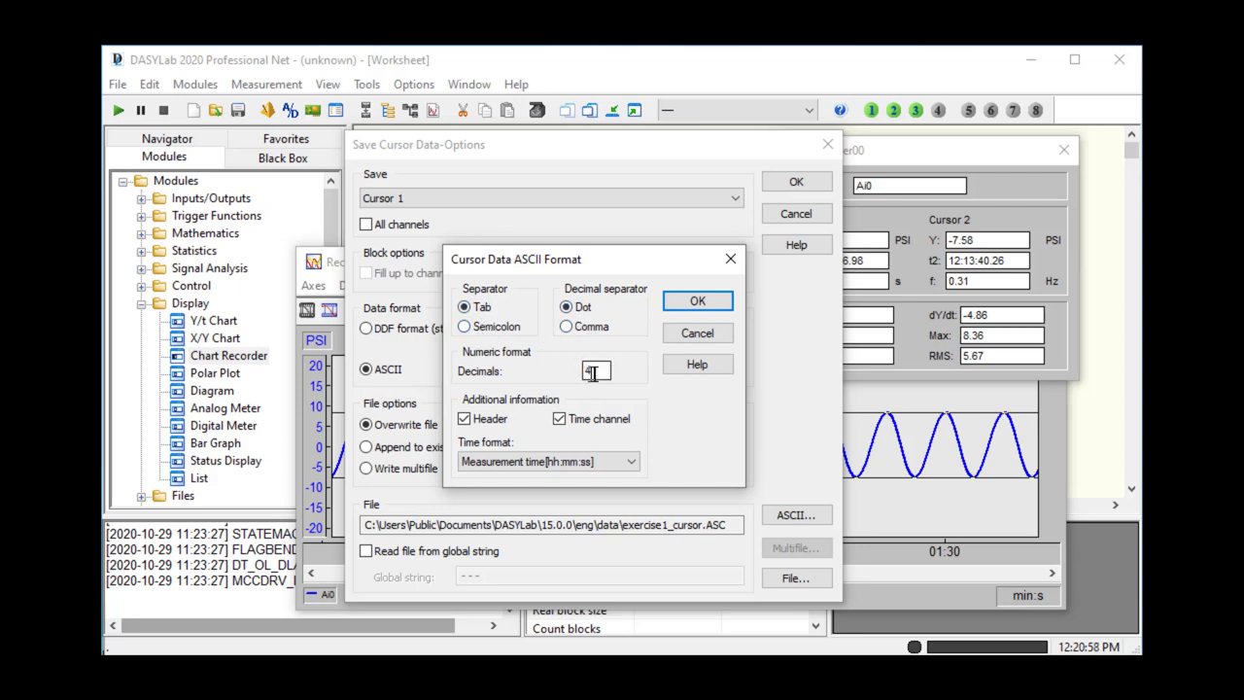
{"action": "left_click", "coordinate": [583, 463]}
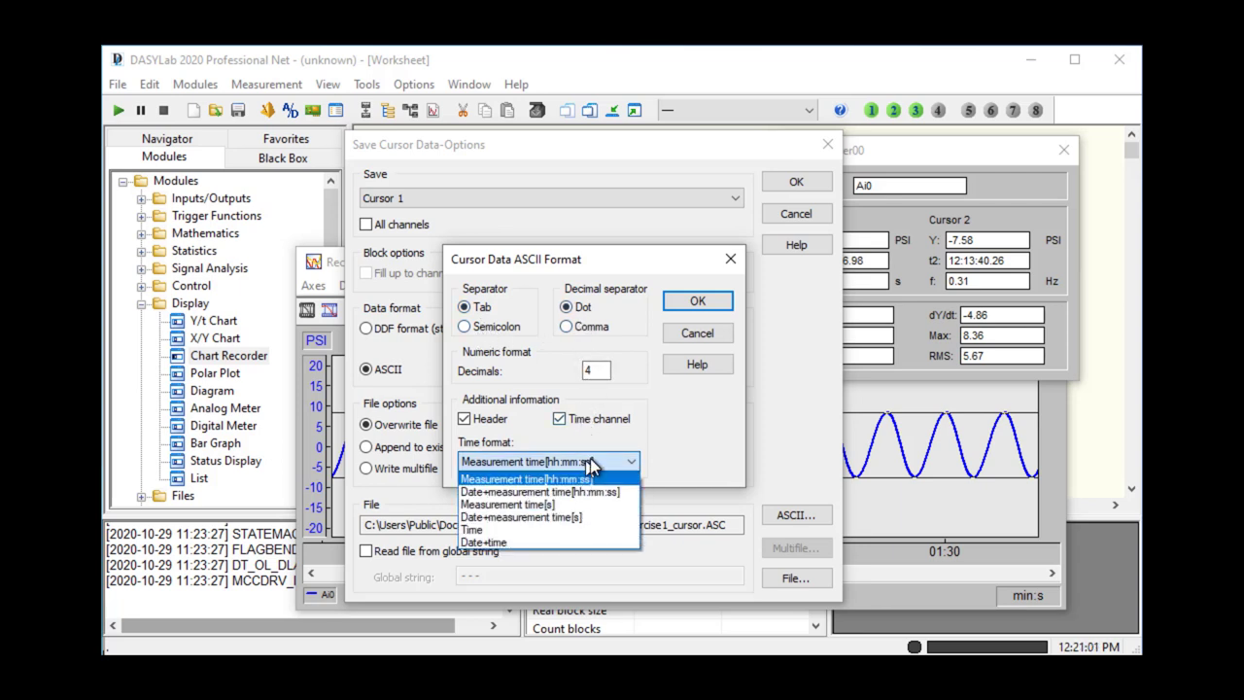
{"action": "left_click", "coordinate": [613, 453]}
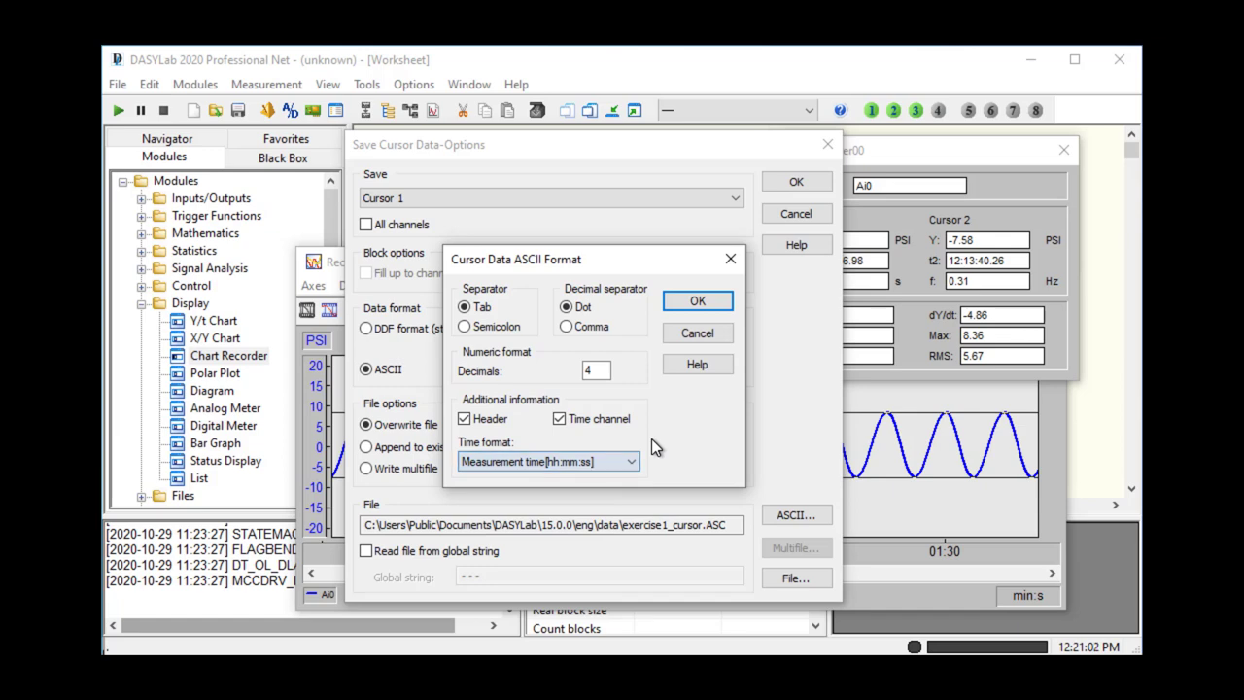
{"action": "left_click", "coordinate": [689, 300]}
{"action": "left_click", "coordinate": [796, 184]}
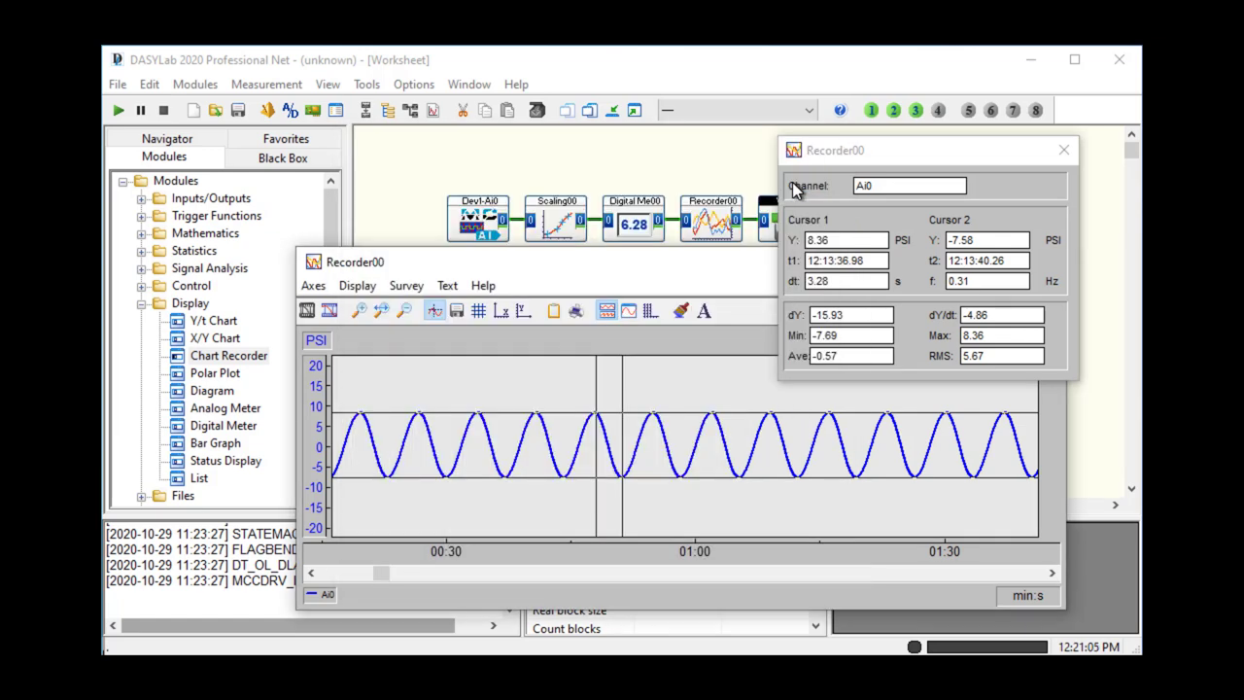
Save the cursor data and open exercise1_cursor.ASC from the data folder in TextPad.
{"action": "left_click", "coordinate": [406, 289]}
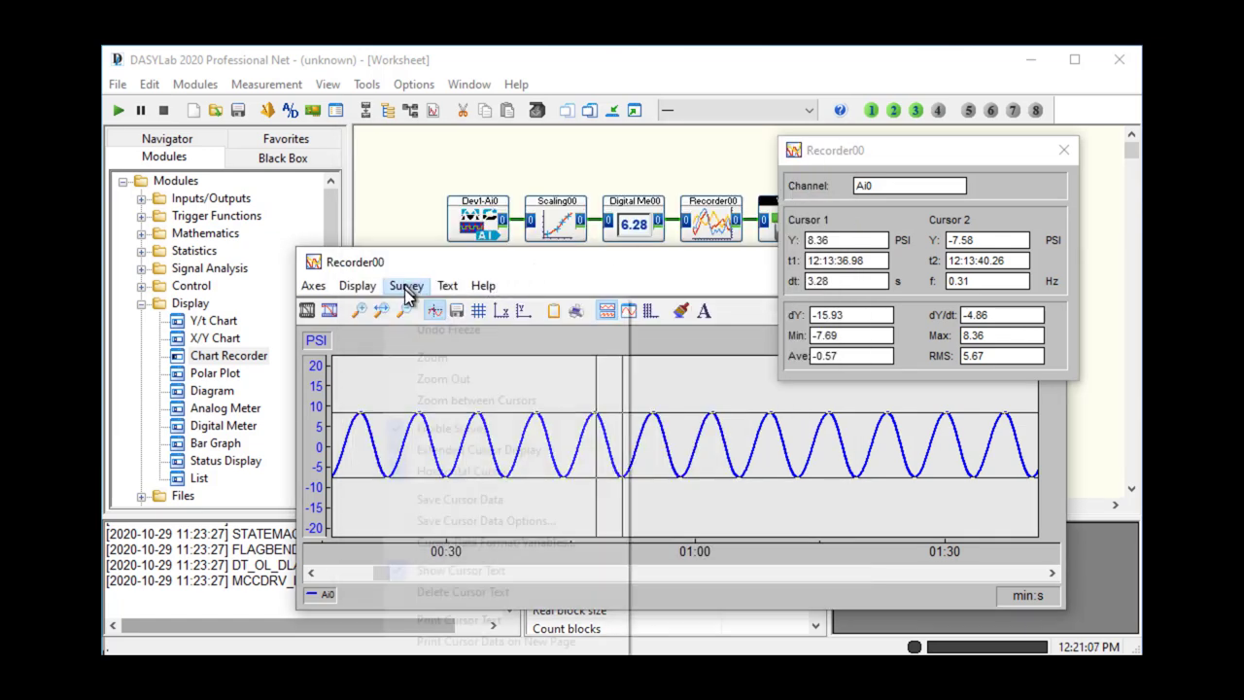
{"action": "left_click", "coordinate": [439, 499]}
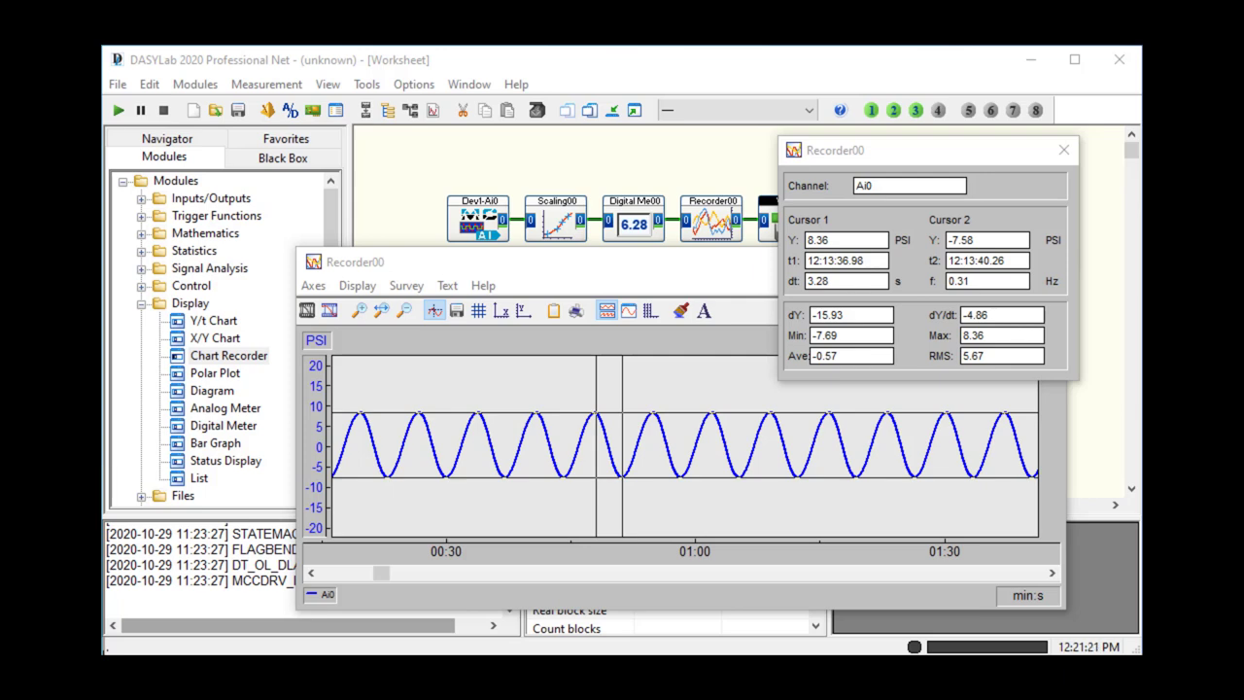
{"action": "left_click_drag", "start_coordinate": [508, 172], "coordinate": [603, 200]}
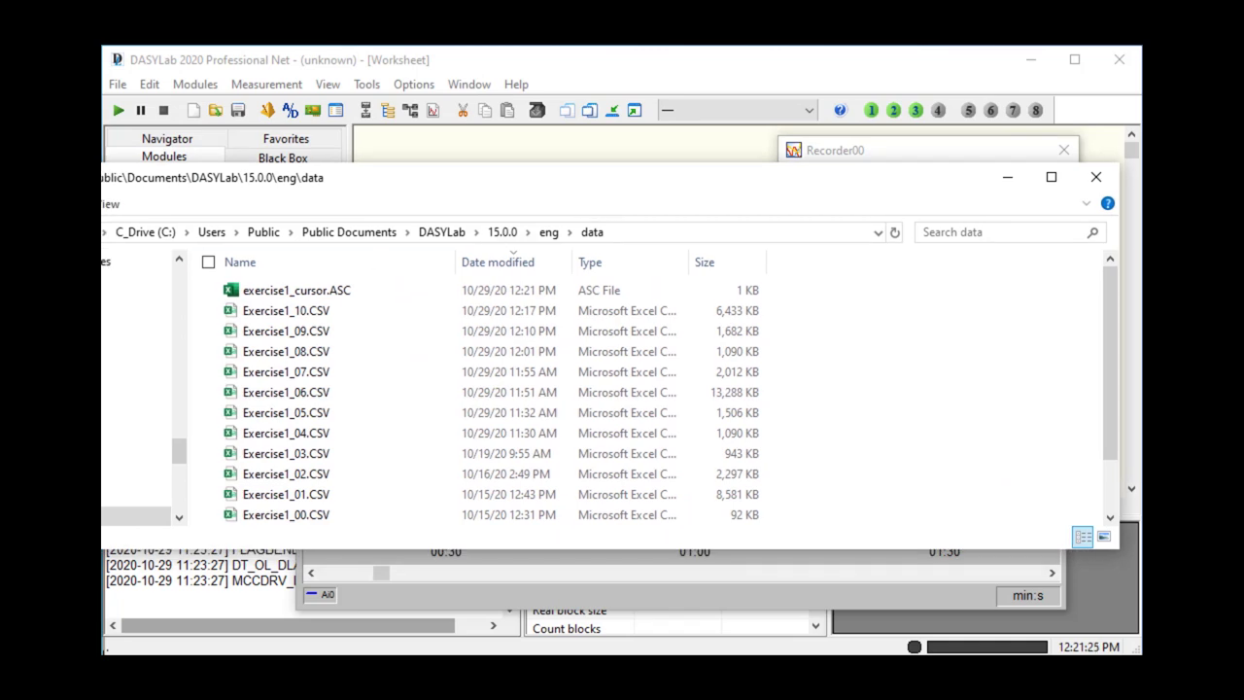
{"action": "mouse_move", "coordinate": [101, 339]}
{"action": "left_mouse_down"}
{"action": "mouse_move", "coordinate": [208, 339]}
{"action": "mouse_move", "coordinate": [105, 339]}
{"action": "left_mouse_up"}
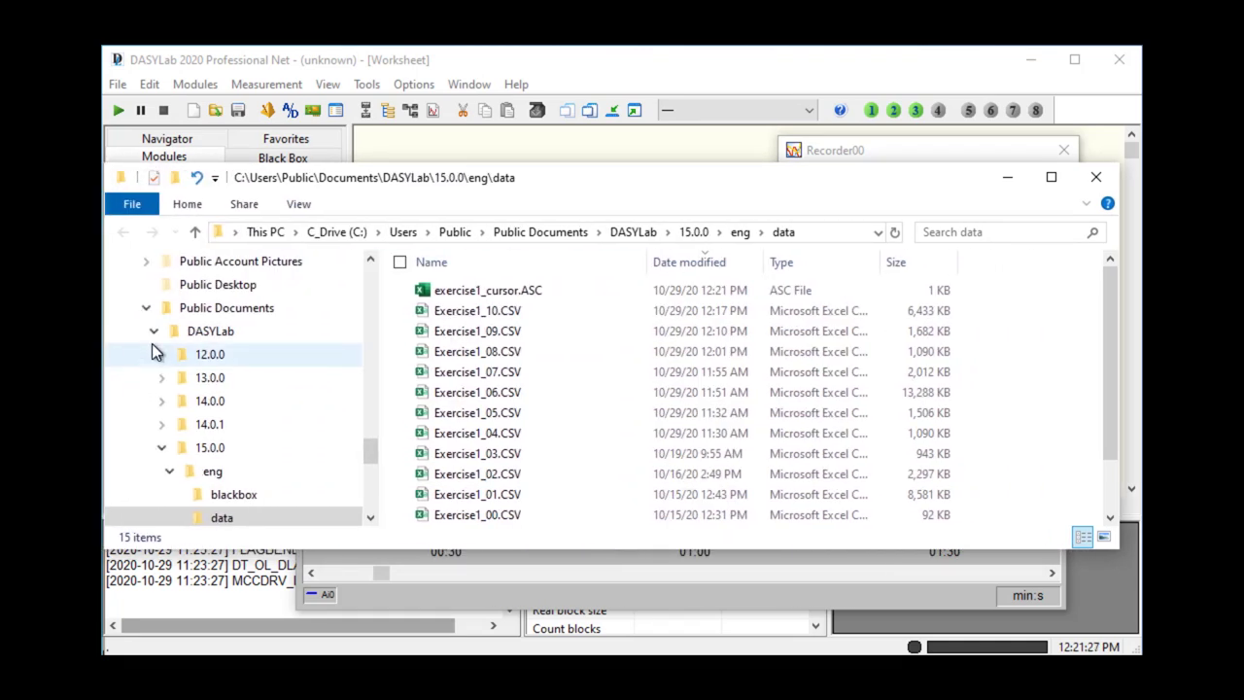
{"action": "left_click", "coordinate": [544, 293]}
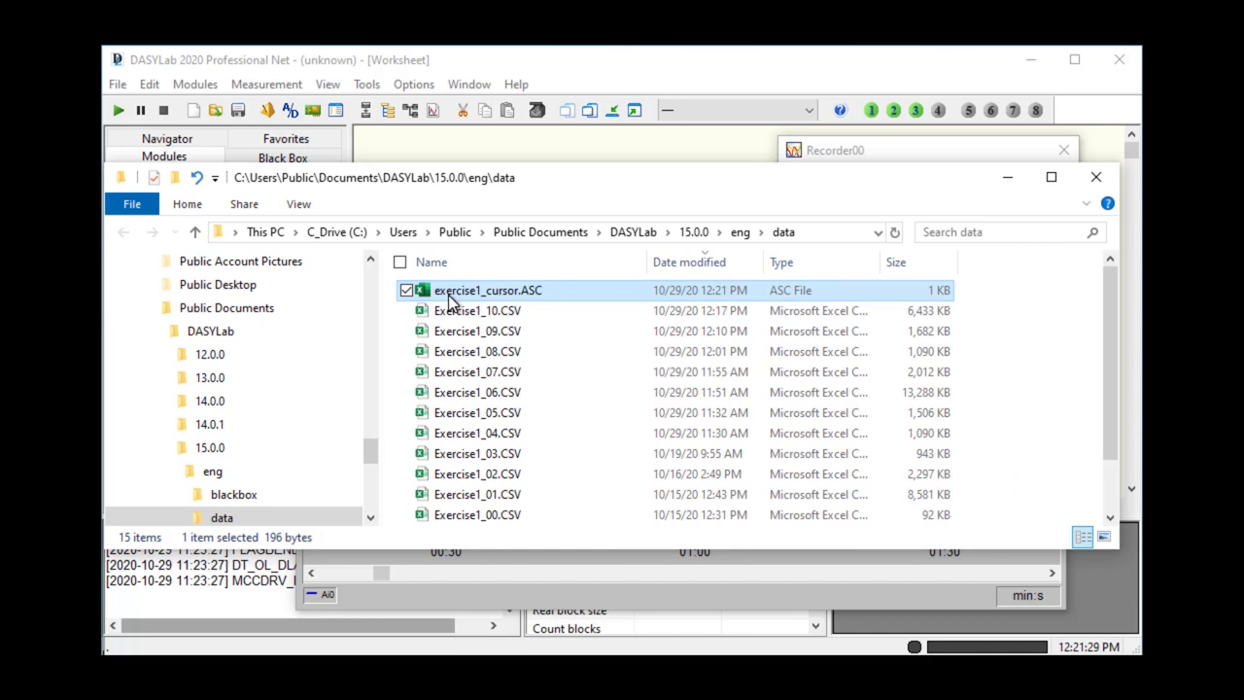
{"action": "right_click", "coordinate": [448, 294]}
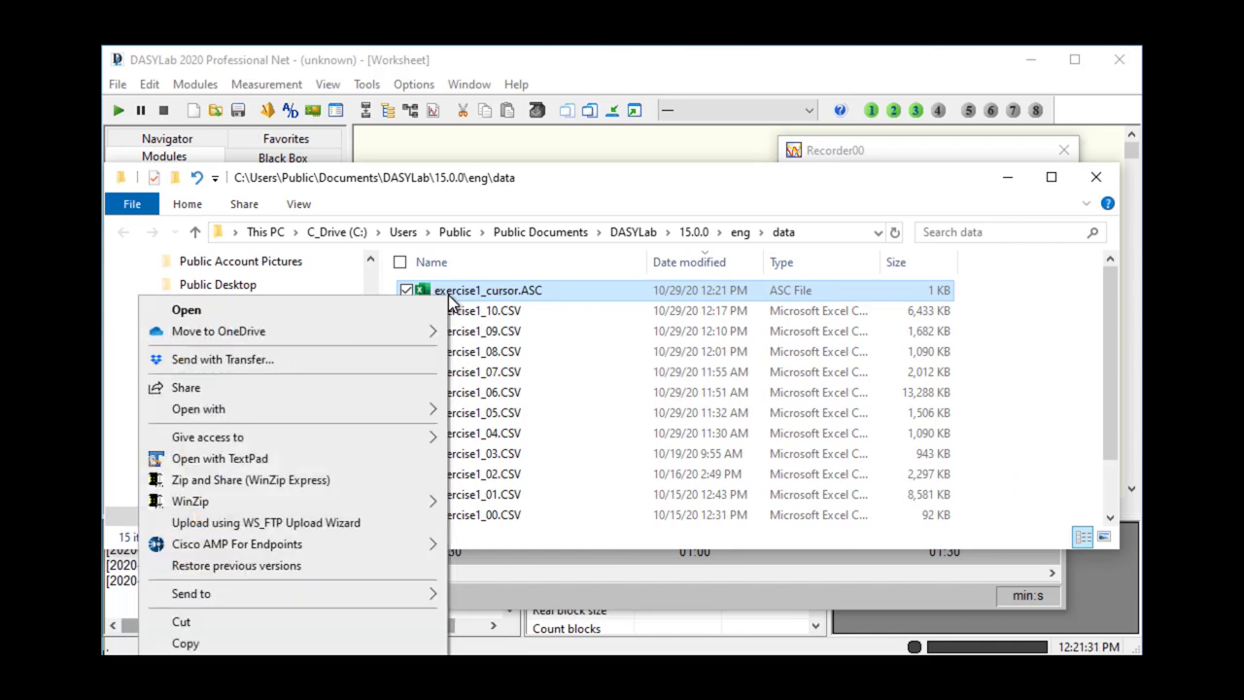
{"action": "left_click", "coordinate": [283, 459]}
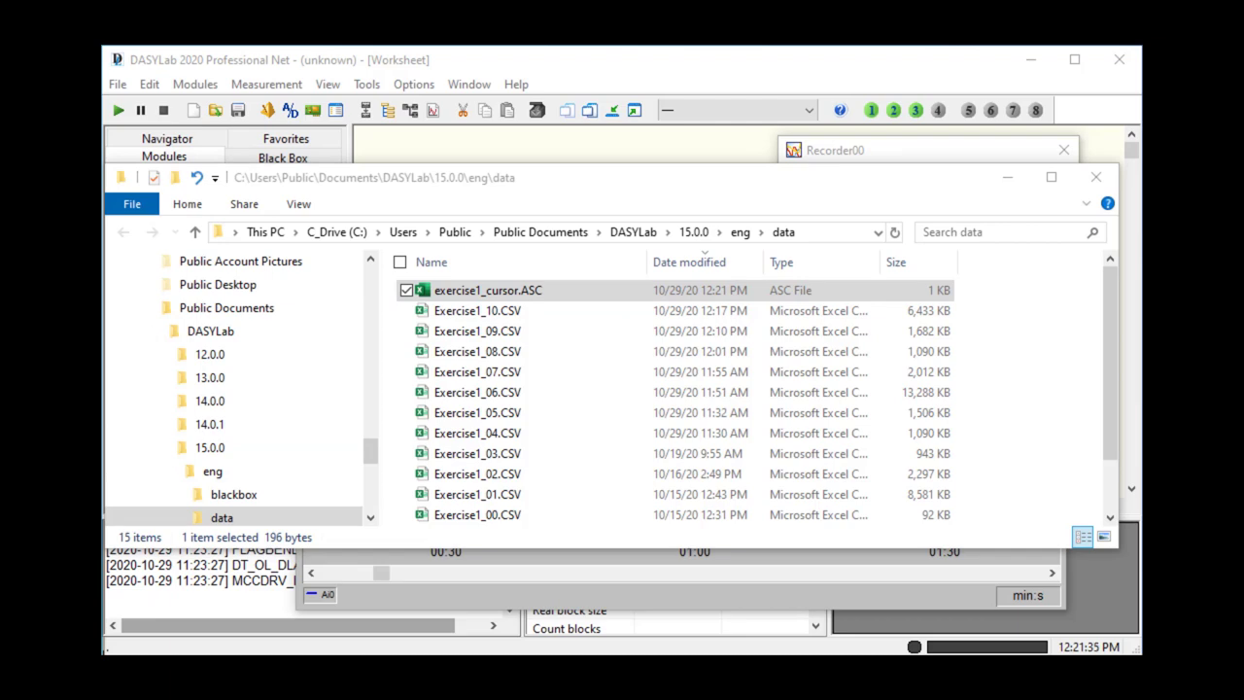
Examine the saved Ai0 value in exercise1_cursor.ASC and return to the DASYLab recorder.
{"action": "left_click_drag", "start_coordinate": [208, 158], "coordinate": [297, 111]}
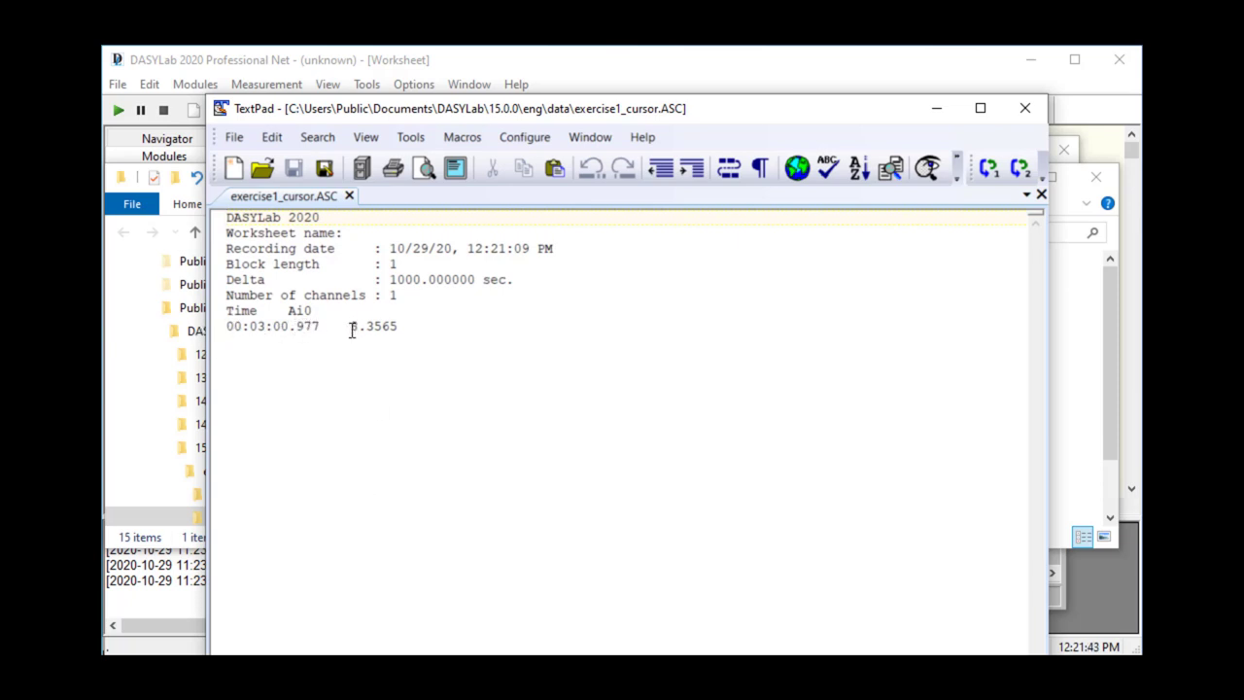
{"action": "left_click_drag", "start_coordinate": [352, 330], "coordinate": [419, 333]}
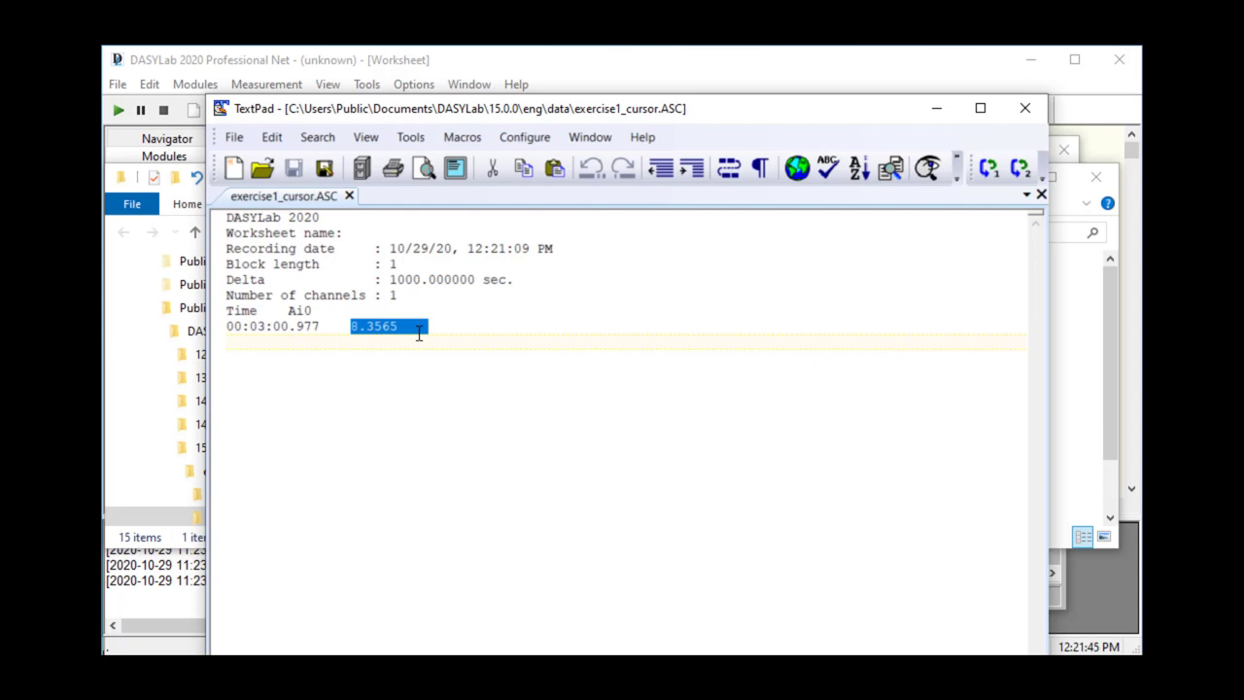
{"action": "left_click", "coordinate": [931, 114]}
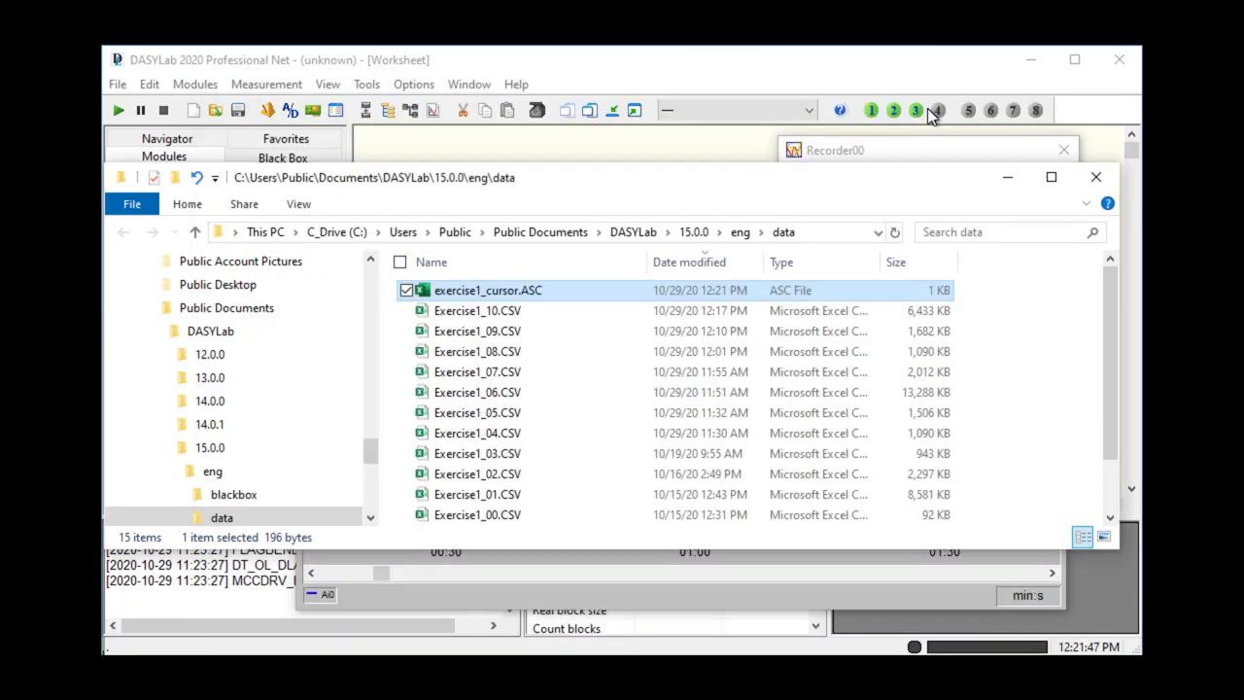
{"action": "left_click", "coordinate": [1005, 180]}
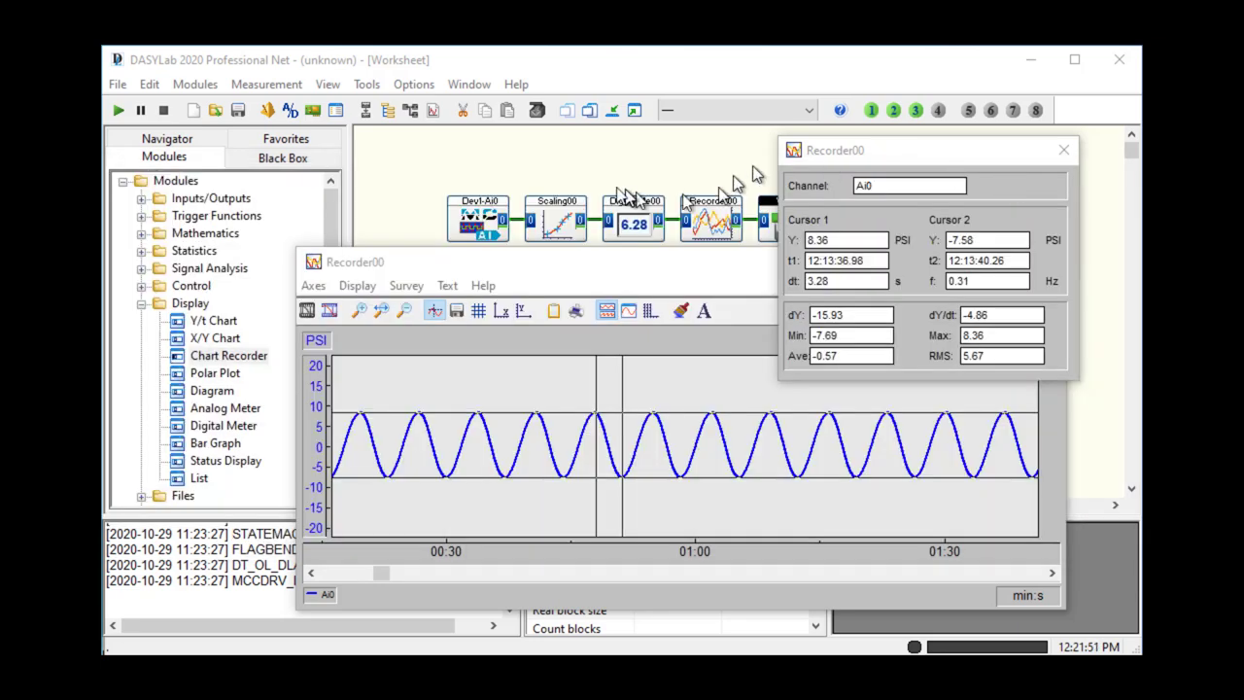
Set the cursor data save options to All data between cursor 1+2 with all channels included, and accept them.
{"action": "left_click", "coordinate": [398, 286]}
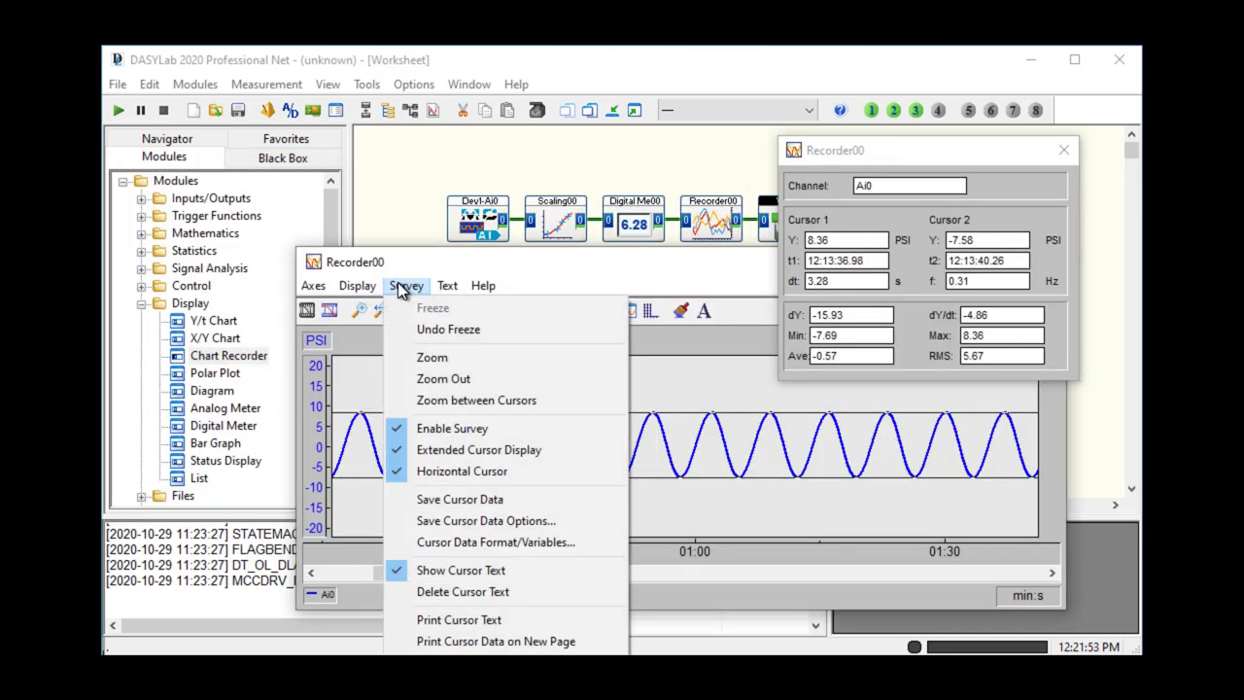
{"action": "left_click", "coordinate": [488, 522]}
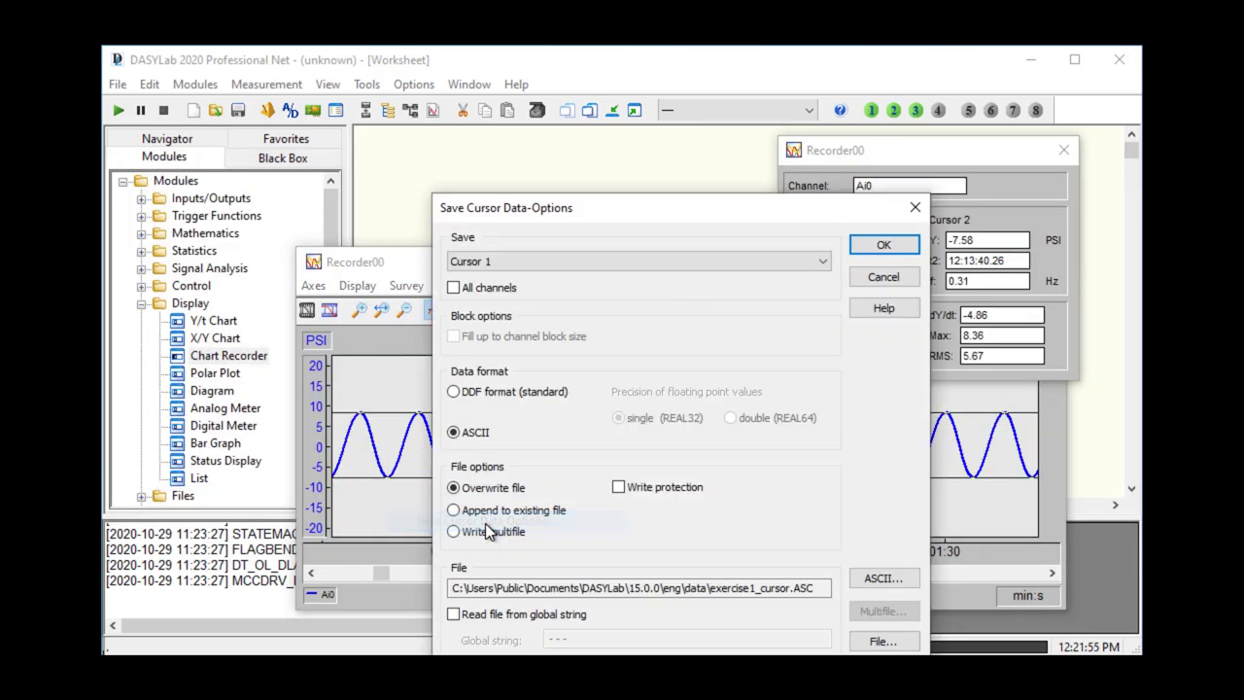
{"action": "left_click", "coordinate": [549, 260]}
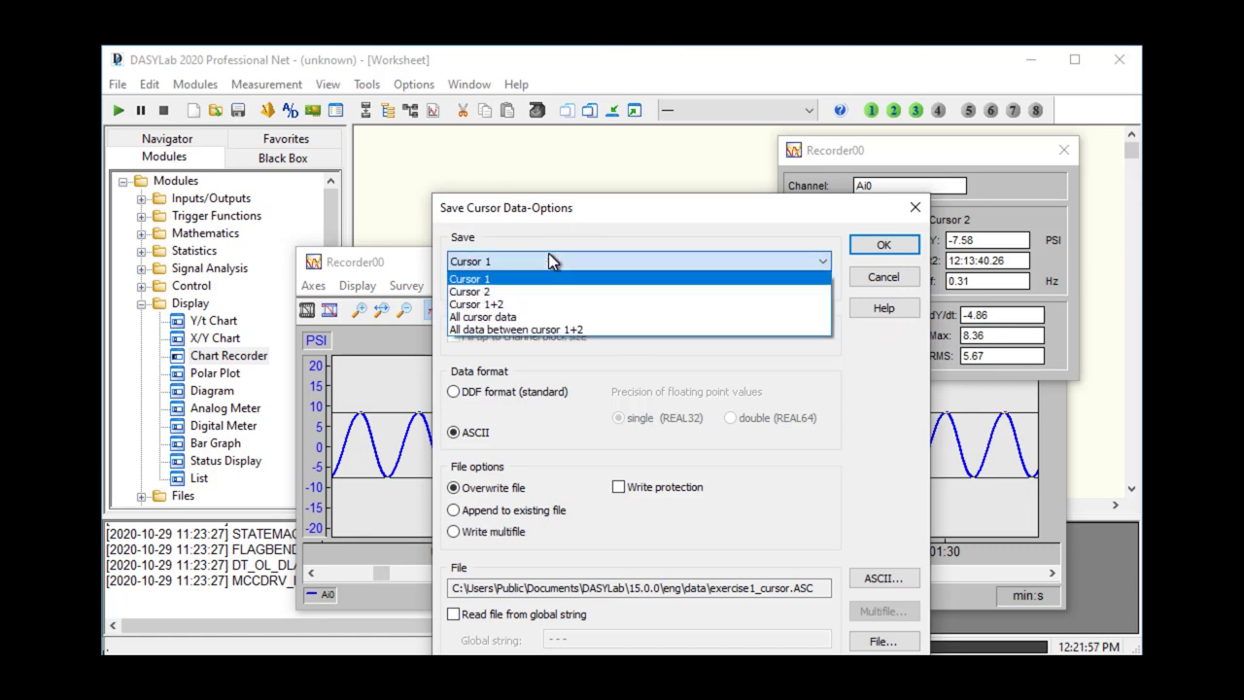
{"action": "left_click", "coordinate": [494, 327]}
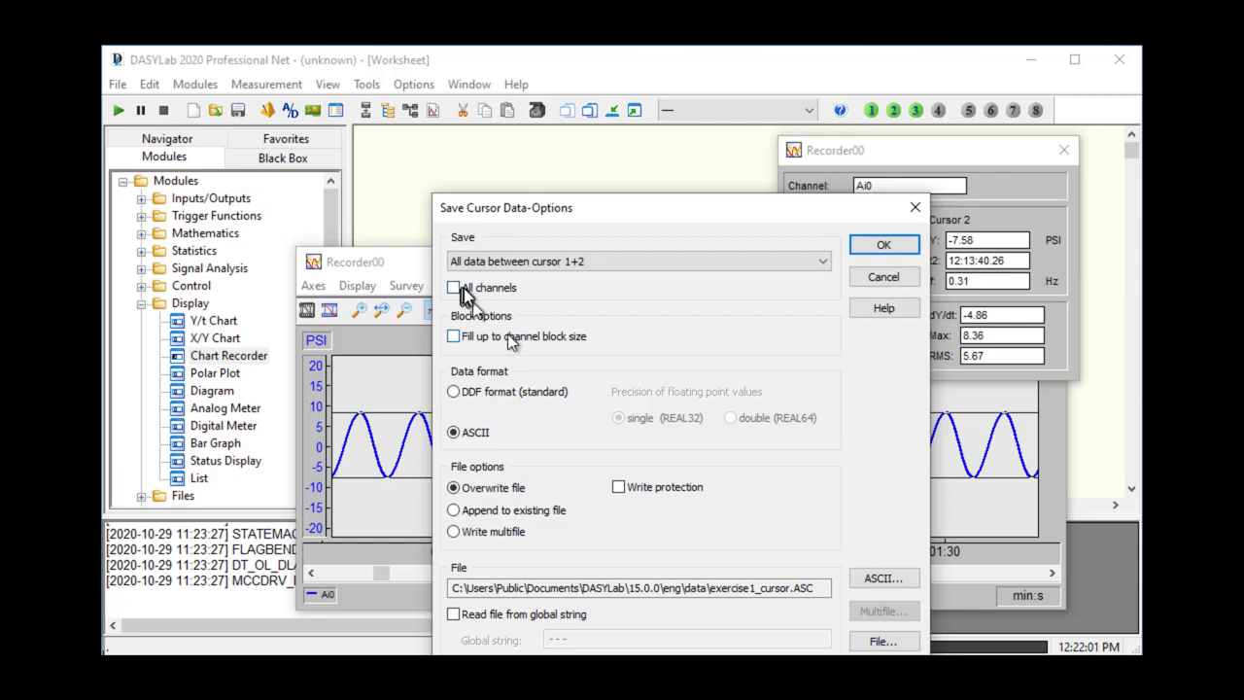
{"action": "left_click", "coordinate": [464, 287]}
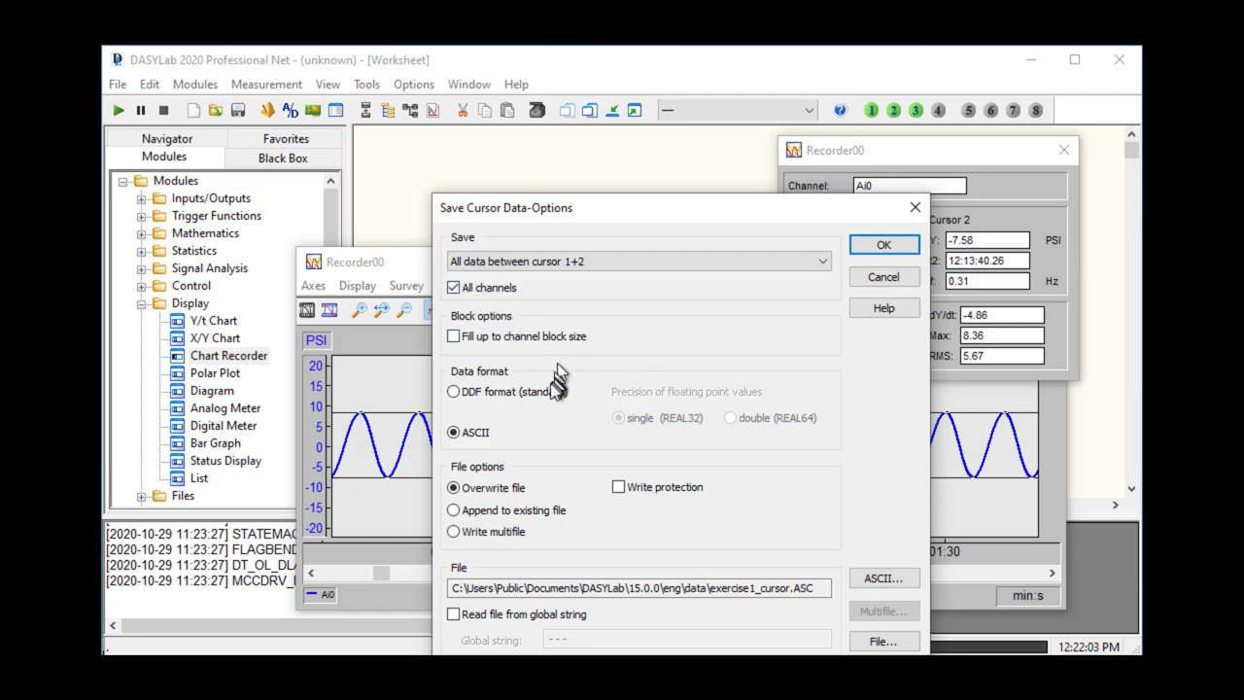
{"action": "left_click", "coordinate": [884, 244]}
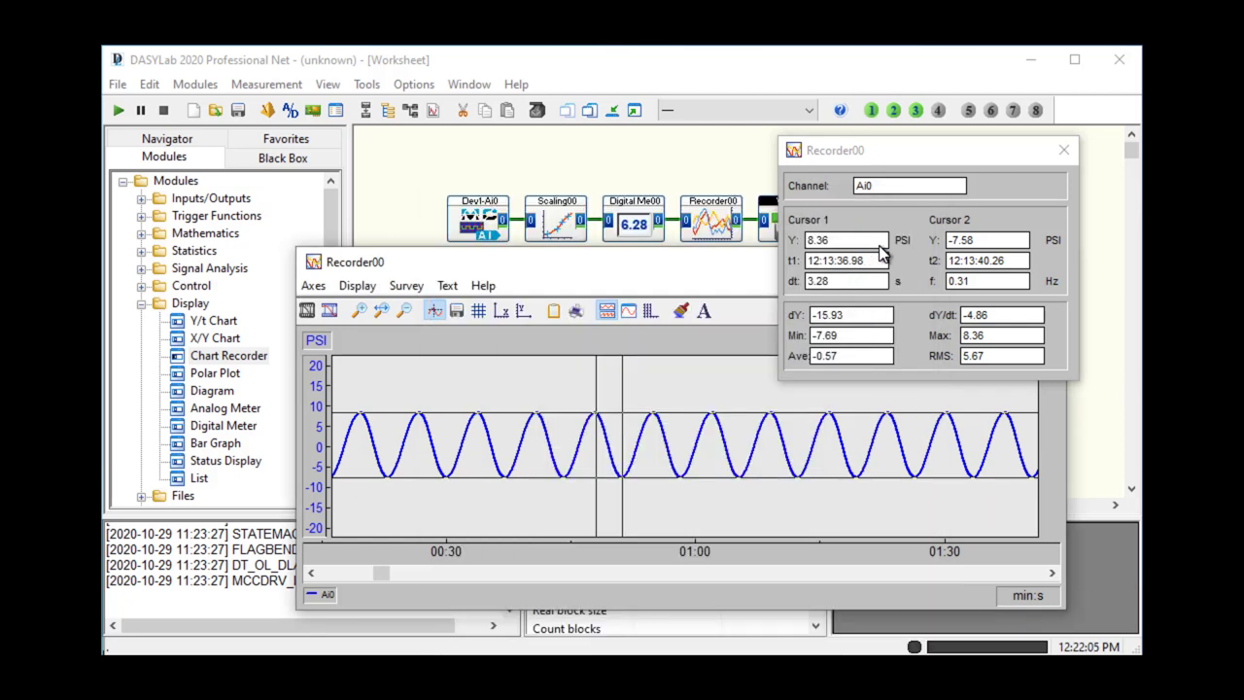
Save the cursor data and reload the updated exercise1_cursor.ASC in TextPad.
{"action": "left_click", "coordinate": [406, 286]}
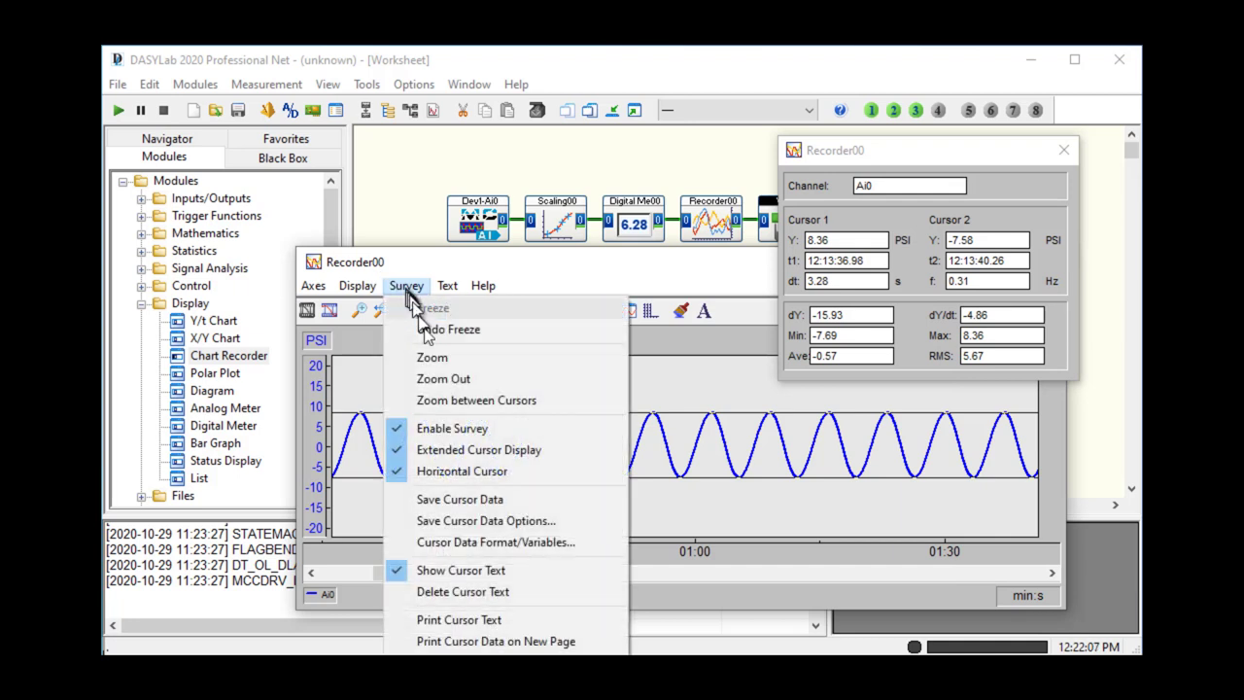
{"action": "left_click", "coordinate": [476, 499]}
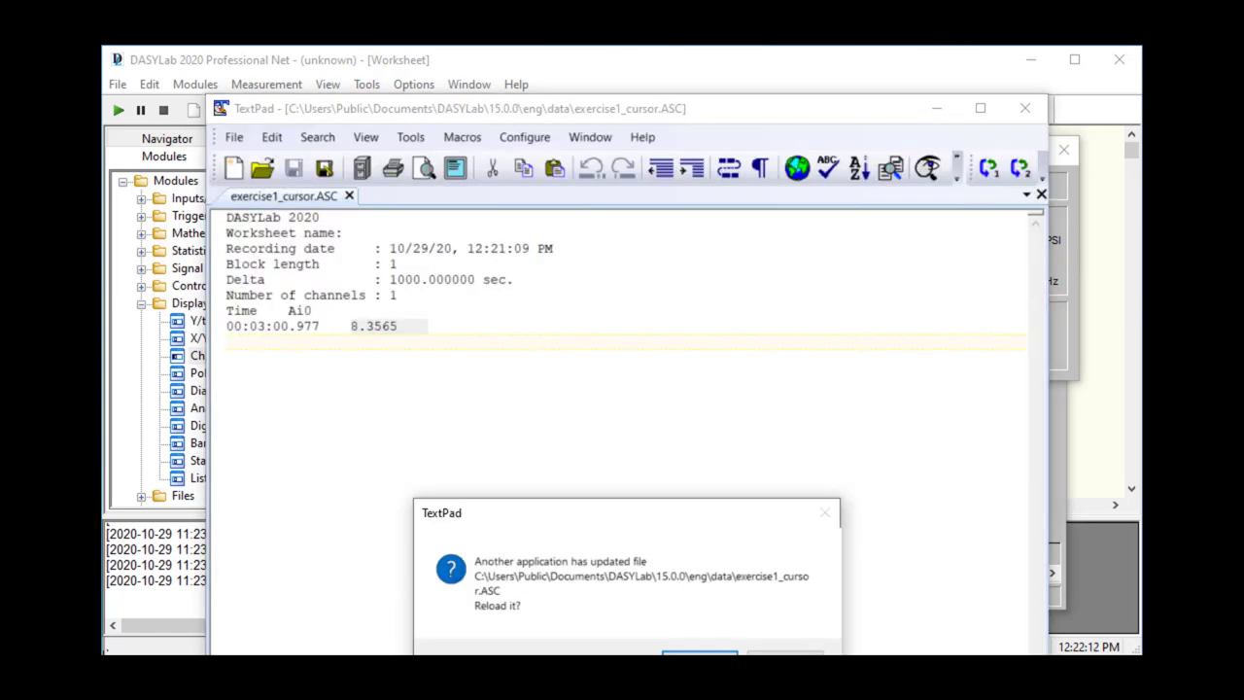
{"action": "left_click", "coordinate": [700, 649]}
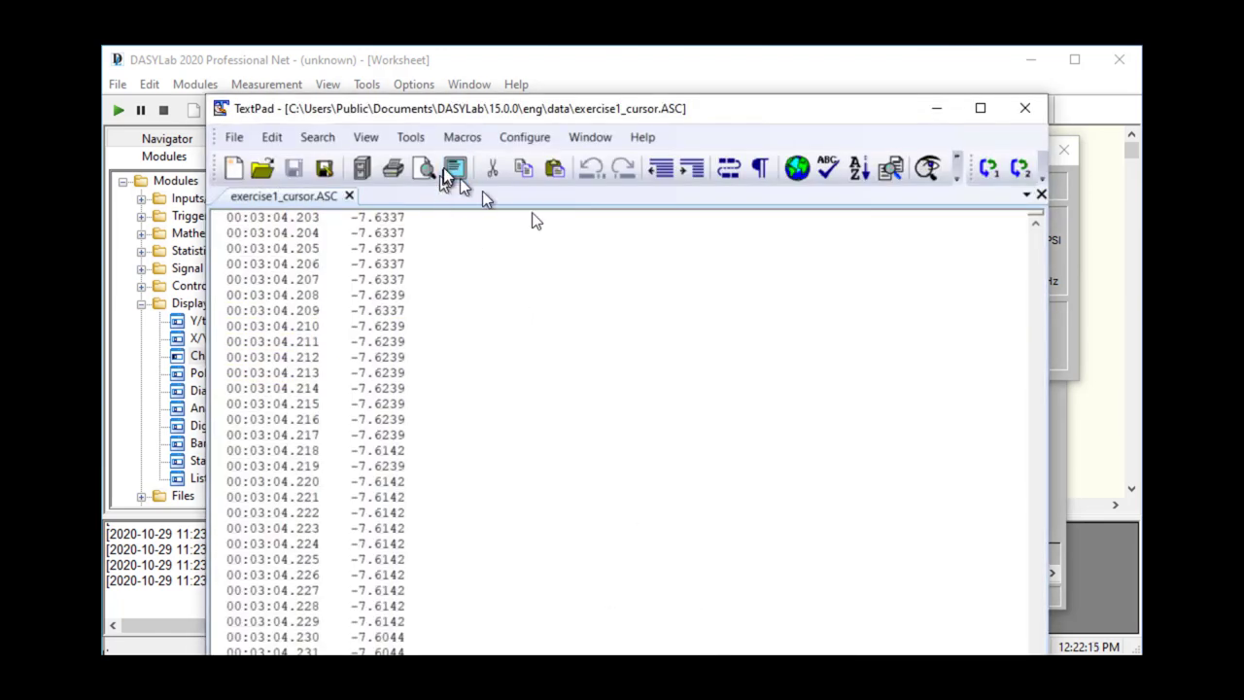
Examine the header and the first and last data rows of exercise1_cursor.ASC, and return to the DASYLab recorder.
{"action": "scroll", "coordinate": [1037, 288], "scroll_direction": "up", "scroll_amount": 18}
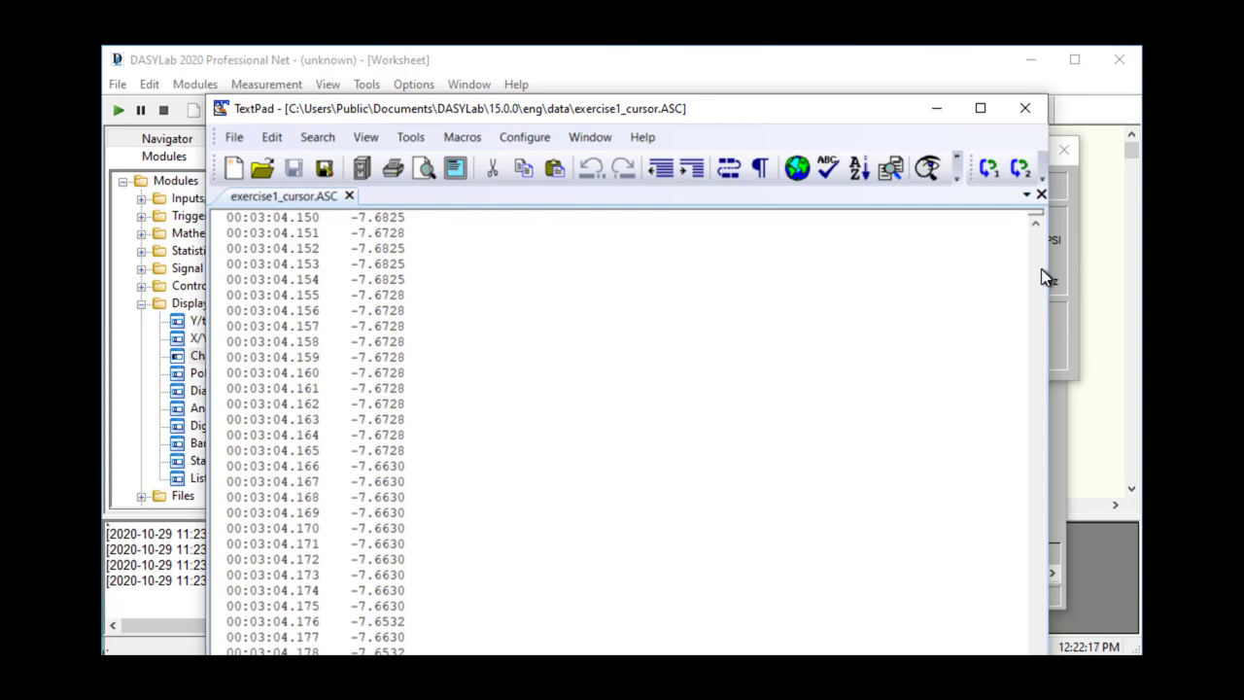
{"action": "scroll", "coordinate": [554, 457], "scroll_direction": "up", "scroll_amount": 20}
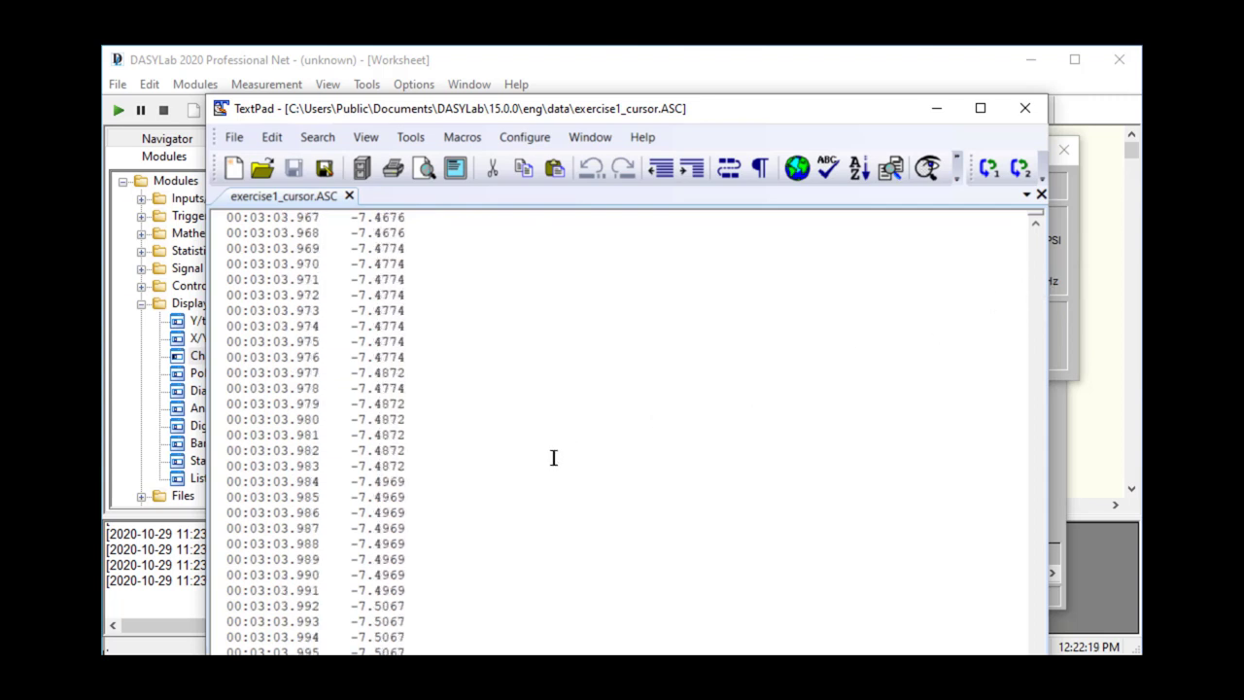
{"action": "scroll", "coordinate": [554, 457], "scroll_direction": "up", "scroll_amount": 20}
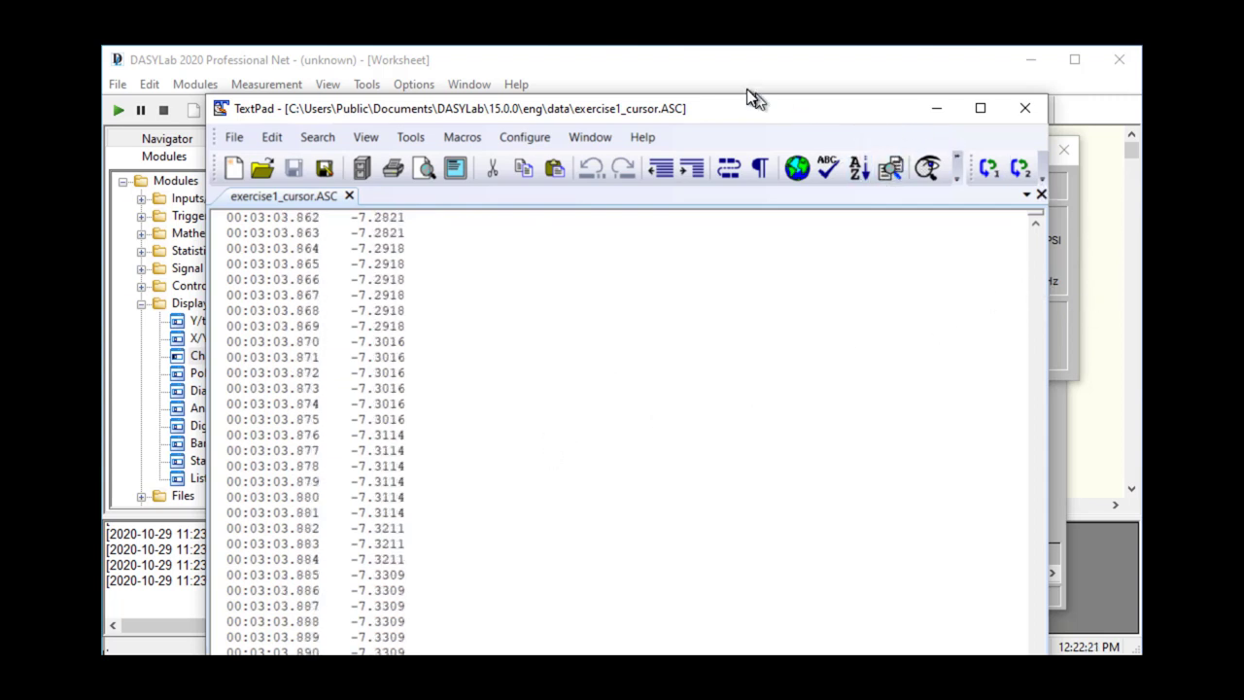
{"action": "mouse_move", "coordinate": [744, 101]}
{"action": "left_mouse_down"}
{"action": "mouse_move", "coordinate": [759, 401]}
{"action": "mouse_move", "coordinate": [748, 204]}
{"action": "mouse_move", "coordinate": [761, 111]}
{"action": "left_mouse_up"}
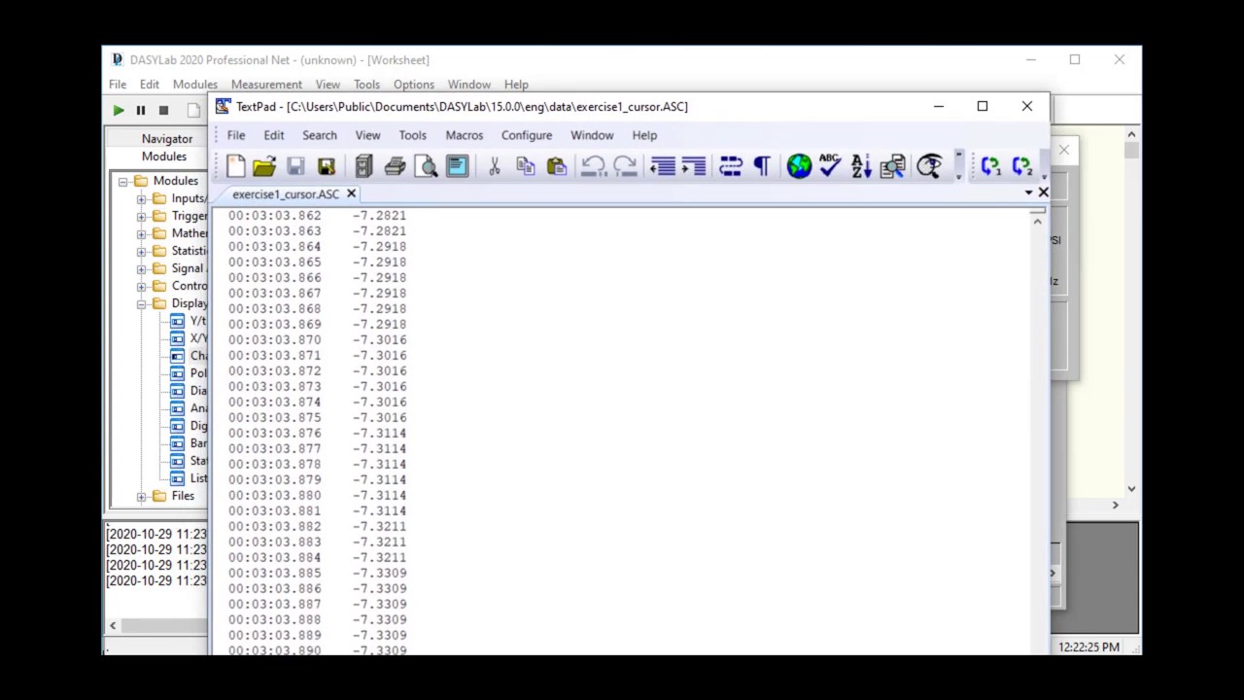
{"action": "left_click_drag", "start_coordinate": [419, 653], "coordinate": [419, 632]}
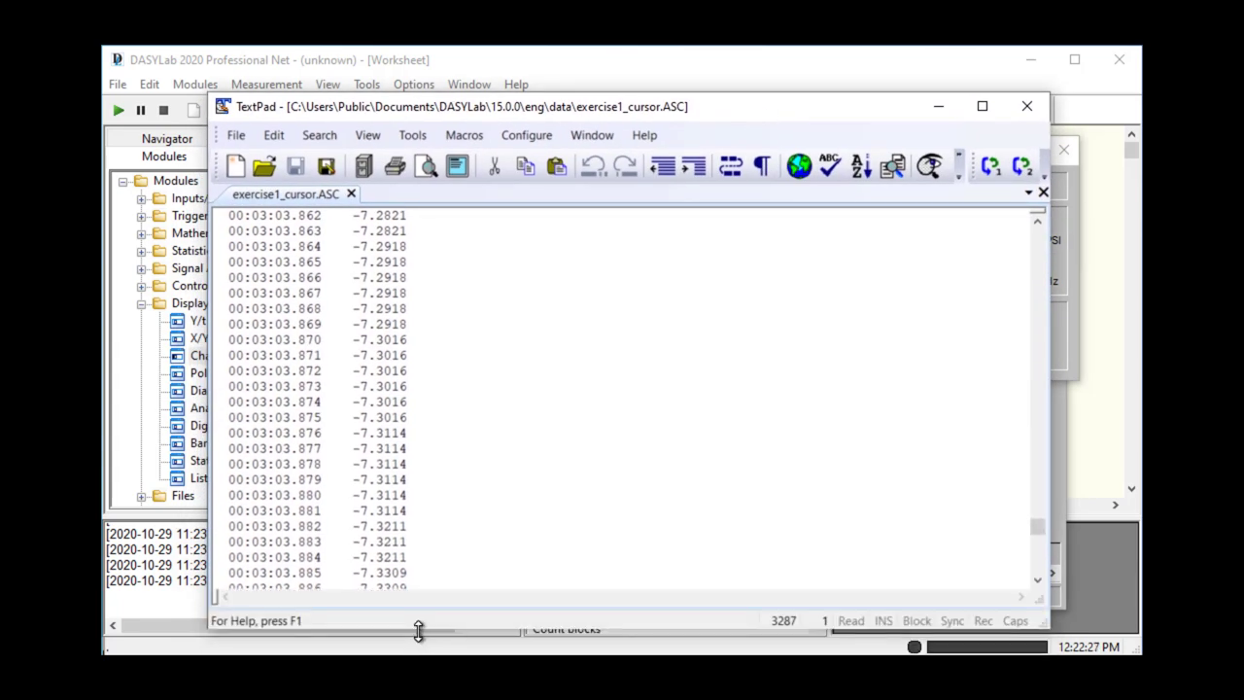
{"action": "left_click_drag", "start_coordinate": [1033, 526], "coordinate": [1034, 207]}
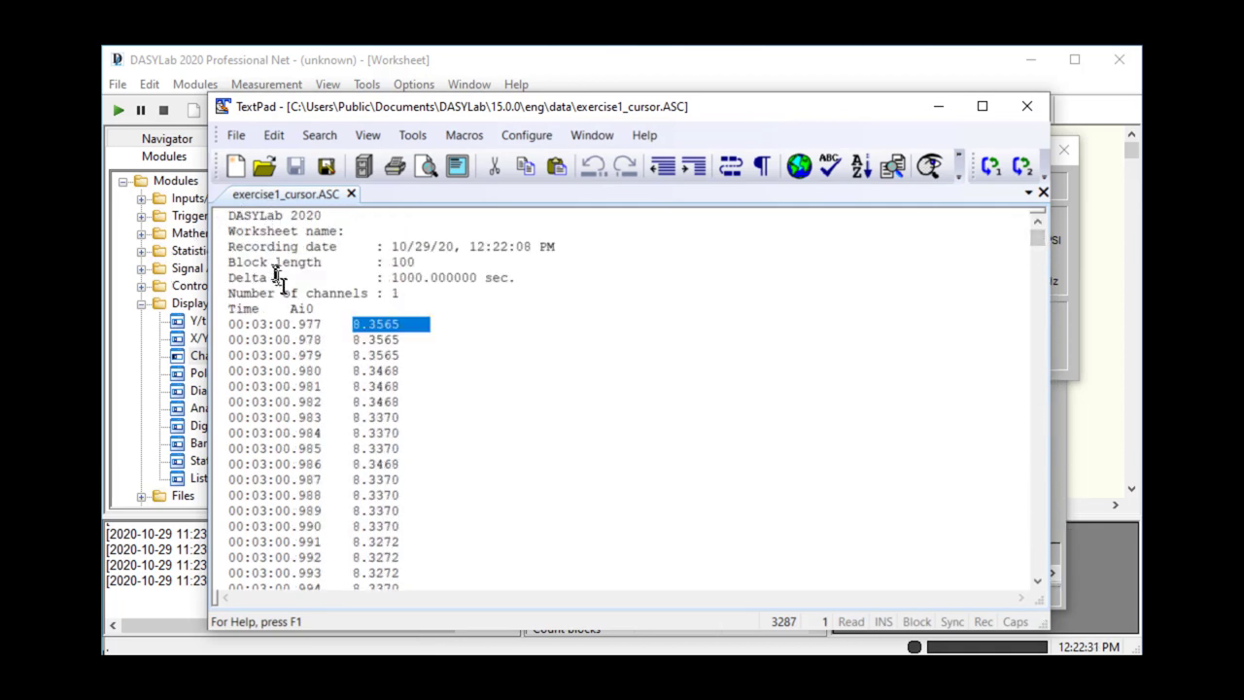
{"action": "left_click", "coordinate": [233, 324]}
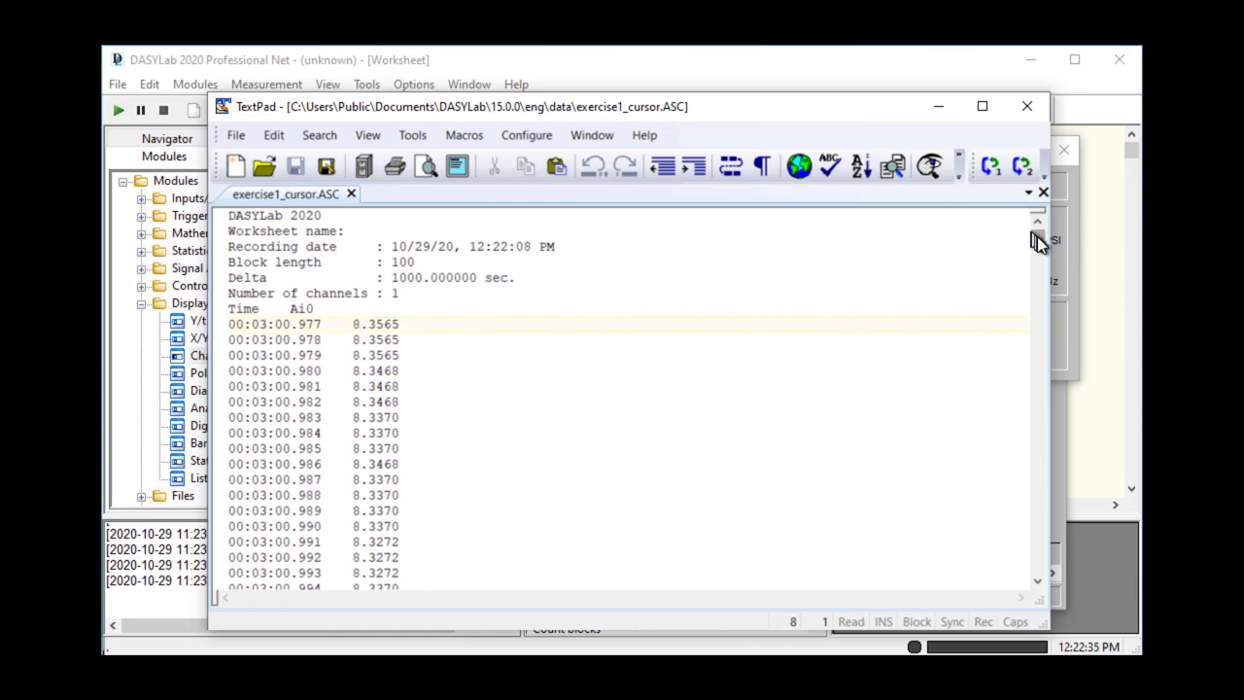
{"action": "left_click_drag", "start_coordinate": [1035, 237], "coordinate": [1034, 568]}
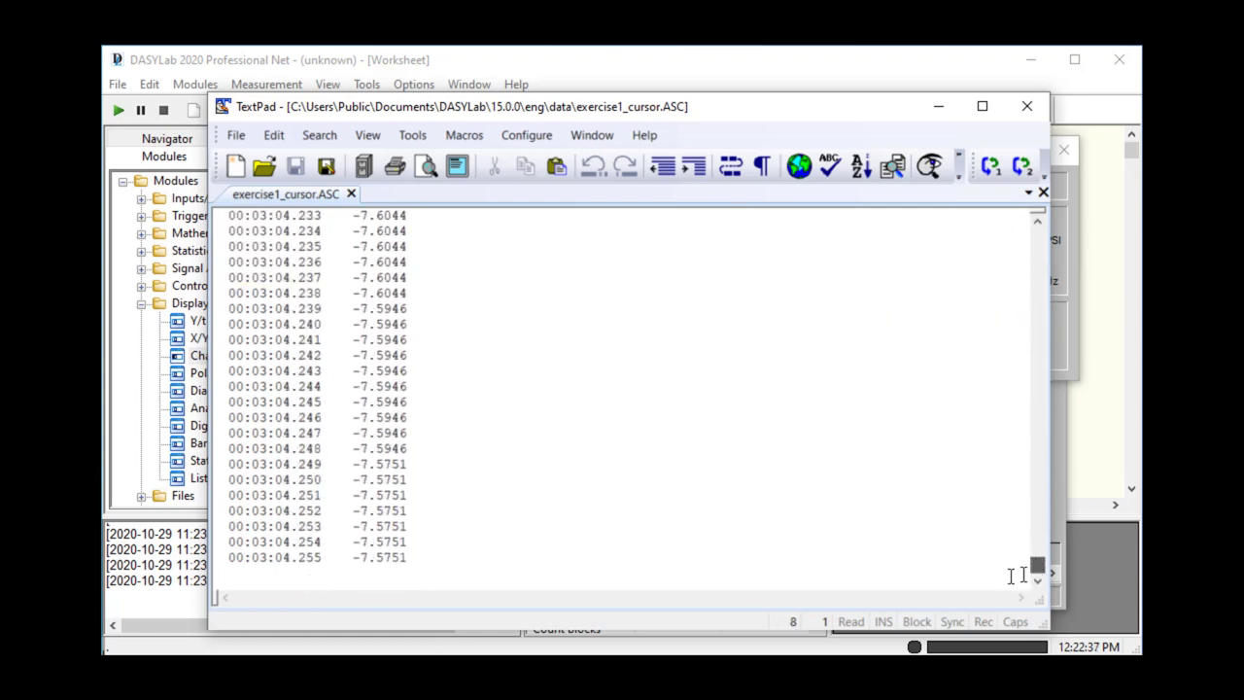
{"action": "left_click", "coordinate": [426, 561]}
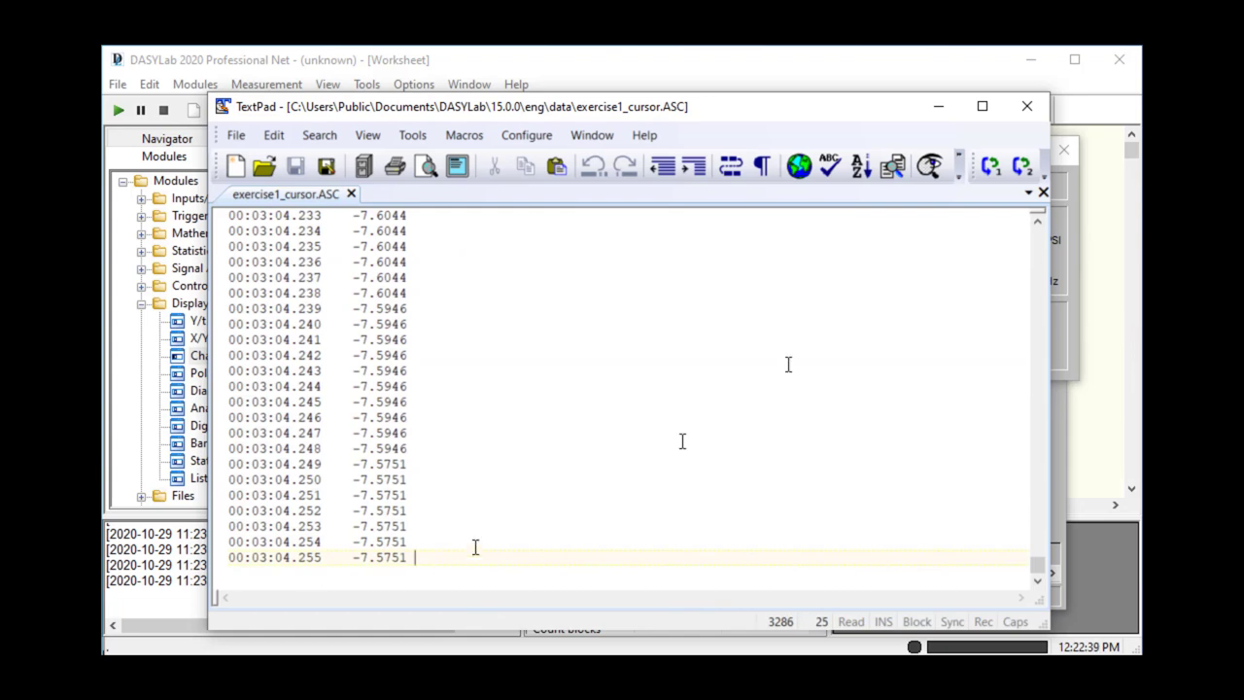
{"action": "left_click", "coordinate": [939, 109]}
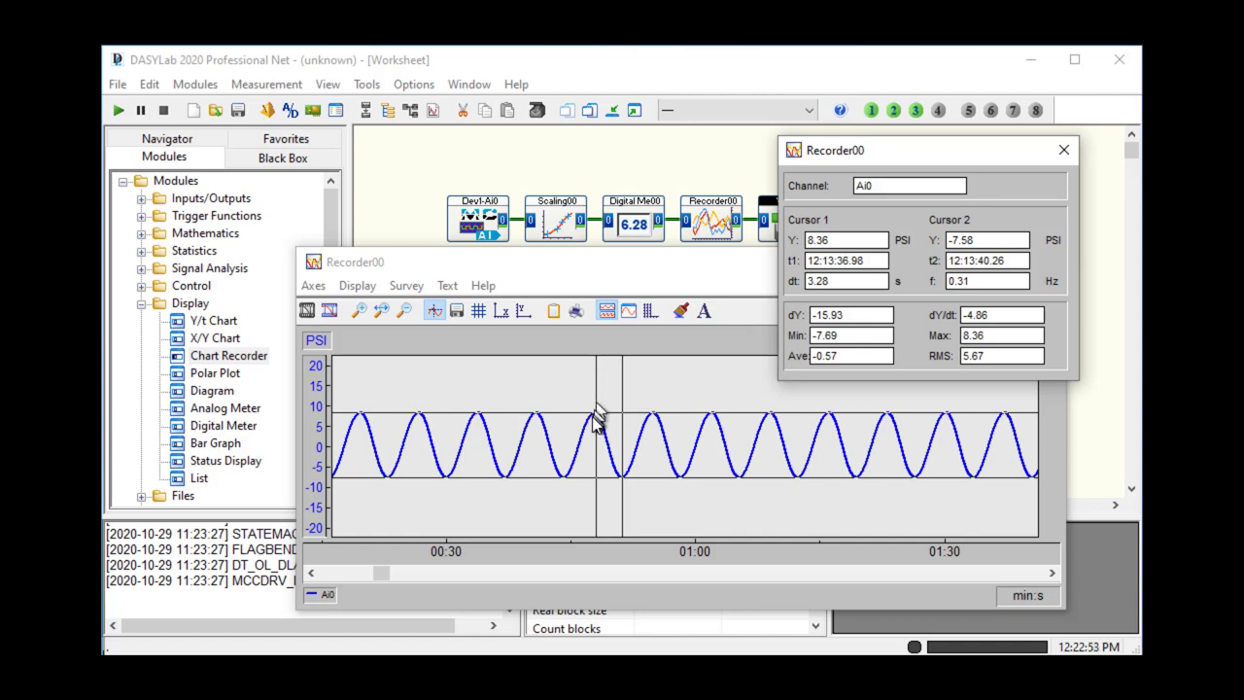
Add cursor text labels at both survey cursors, placing the peak's label above the waveform and the trough's label below it.
{"action": "left_click", "coordinate": [597, 501]}
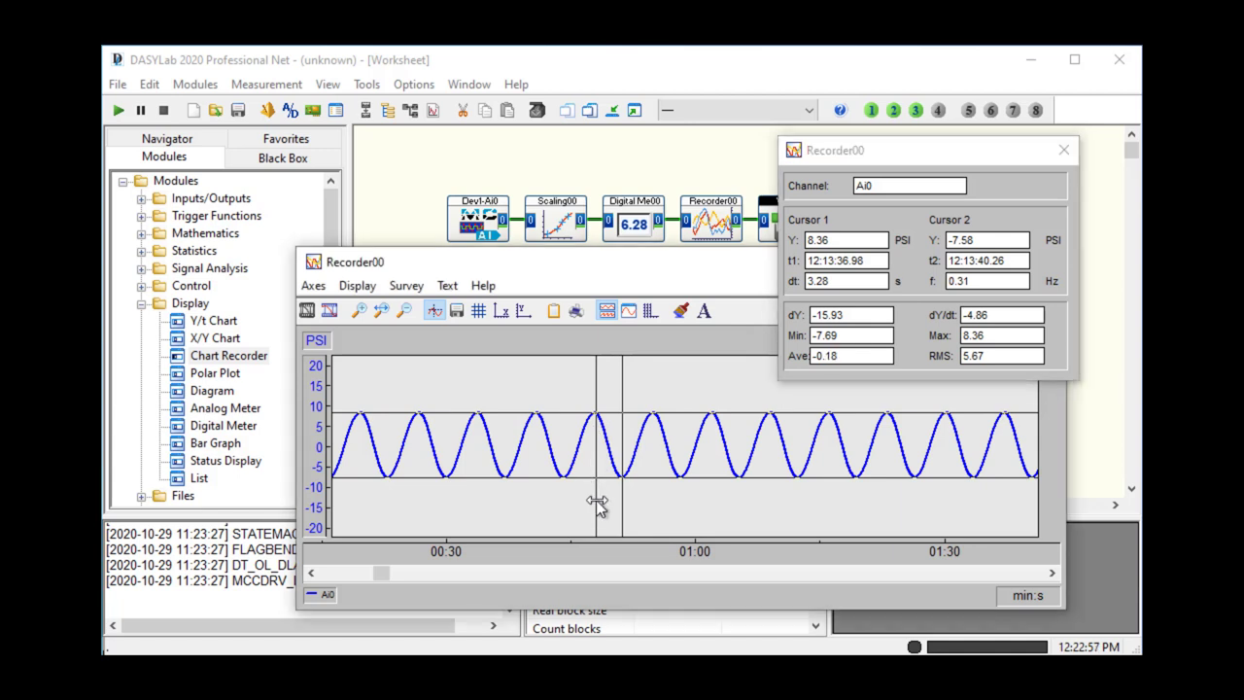
{"action": "mouse_move", "coordinate": [595, 499]}
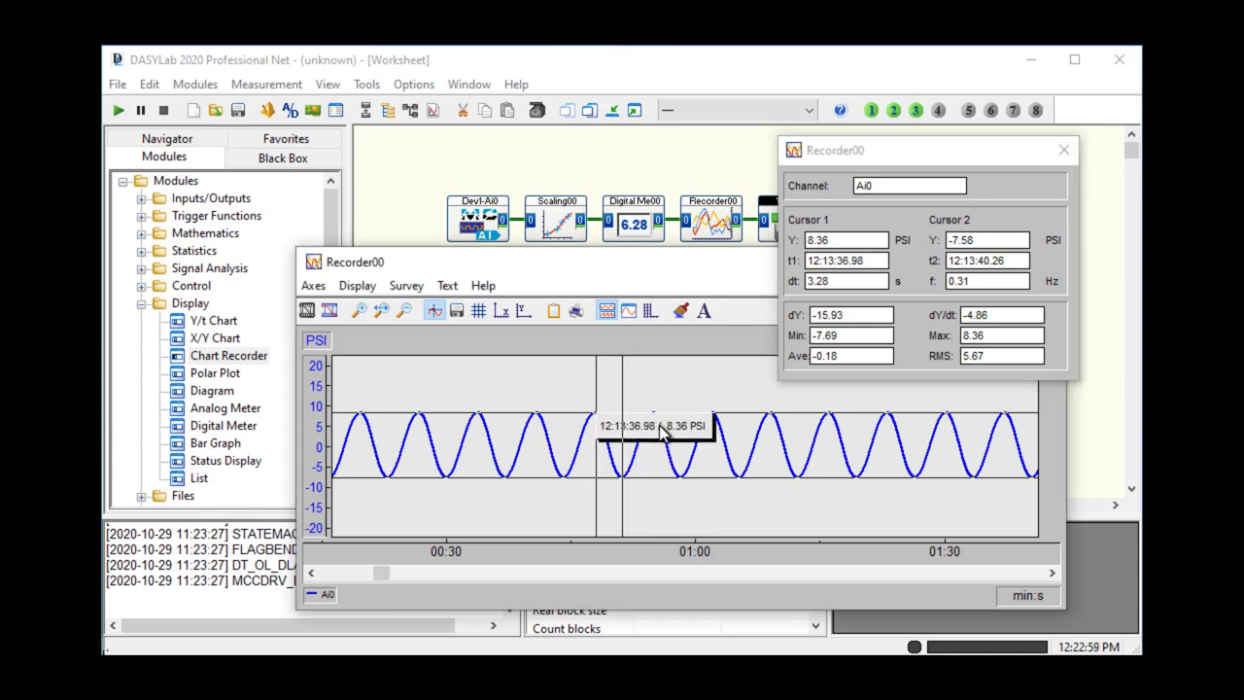
{"action": "left_click_drag", "start_coordinate": [664, 434], "coordinate": [530, 388]}
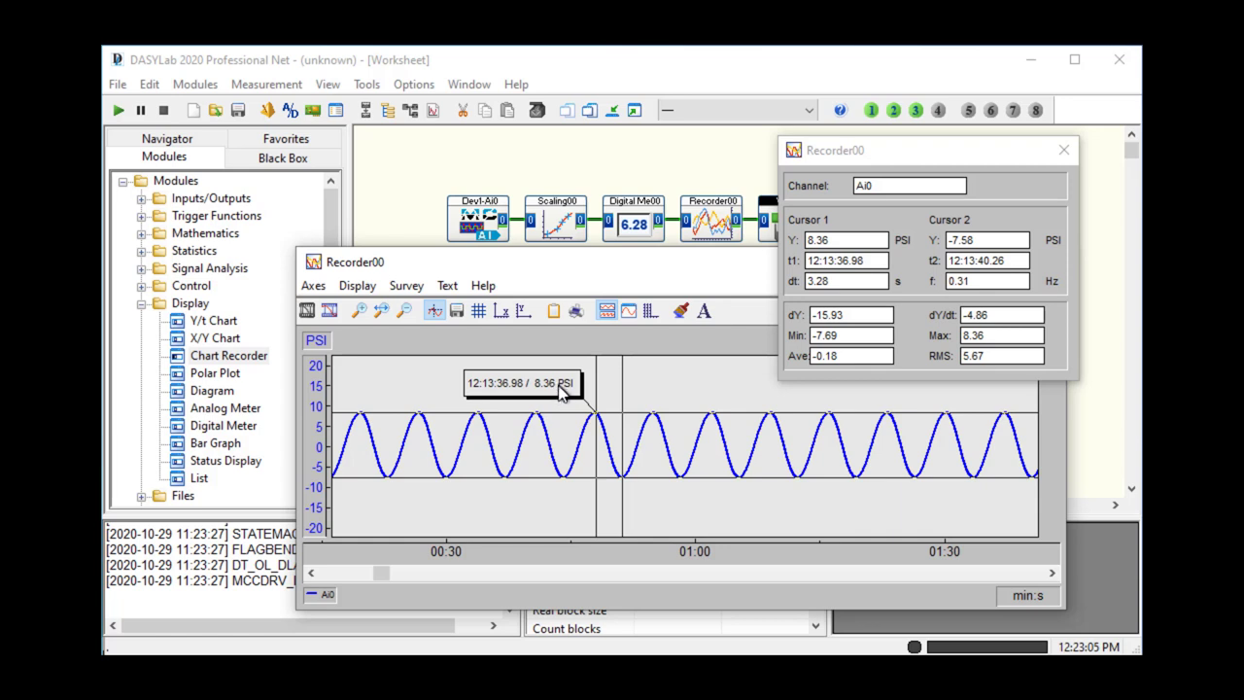
{"action": "left_click", "coordinate": [622, 501]}
{"action": "left_click_drag", "start_coordinate": [624, 500], "coordinate": [688, 507]}
Move cursor 2 to the third peak after cursor 1, label that point, and place its label above the waveform.
{"action": "left_click_drag", "start_coordinate": [622, 389], "coordinate": [772, 407]}
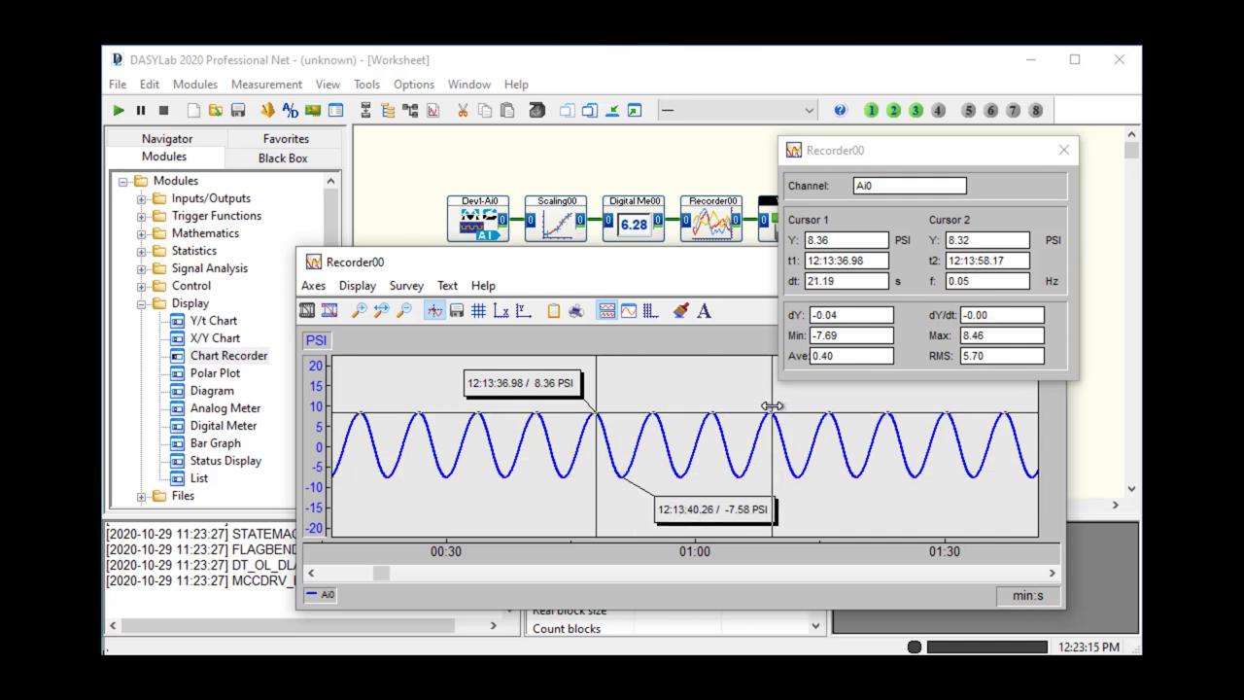
{"action": "left_click", "coordinate": [772, 406]}
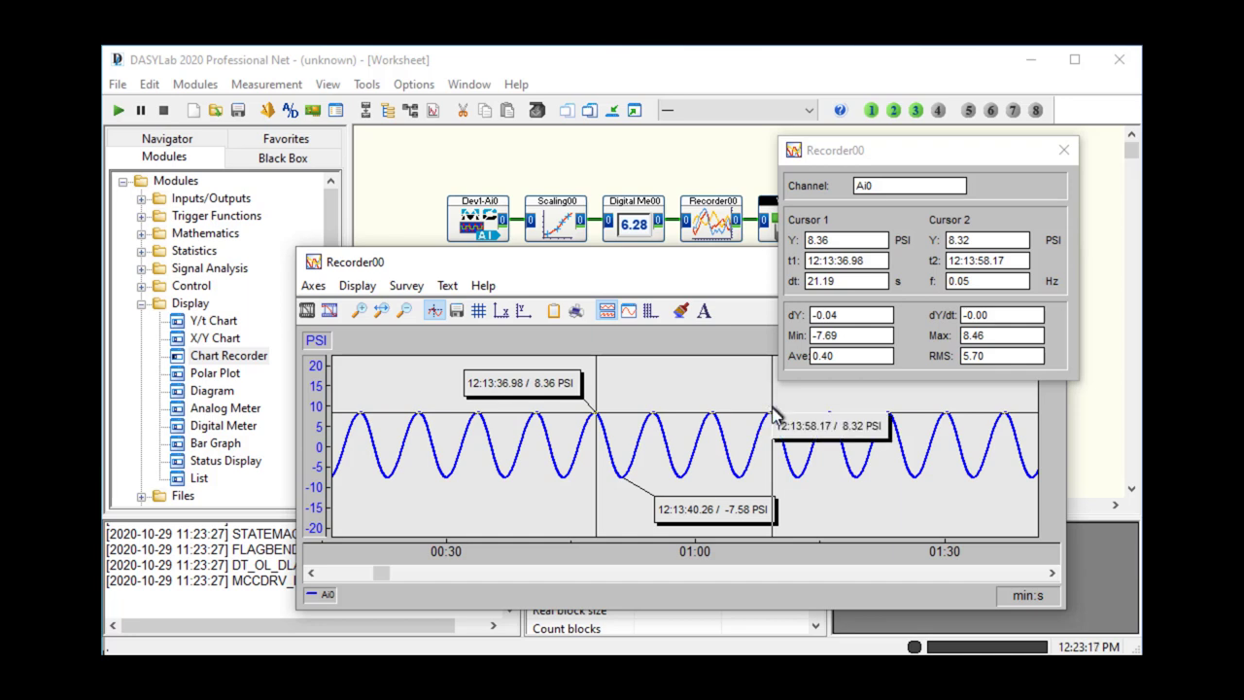
{"action": "left_click_drag", "start_coordinate": [815, 432], "coordinate": [700, 388]}
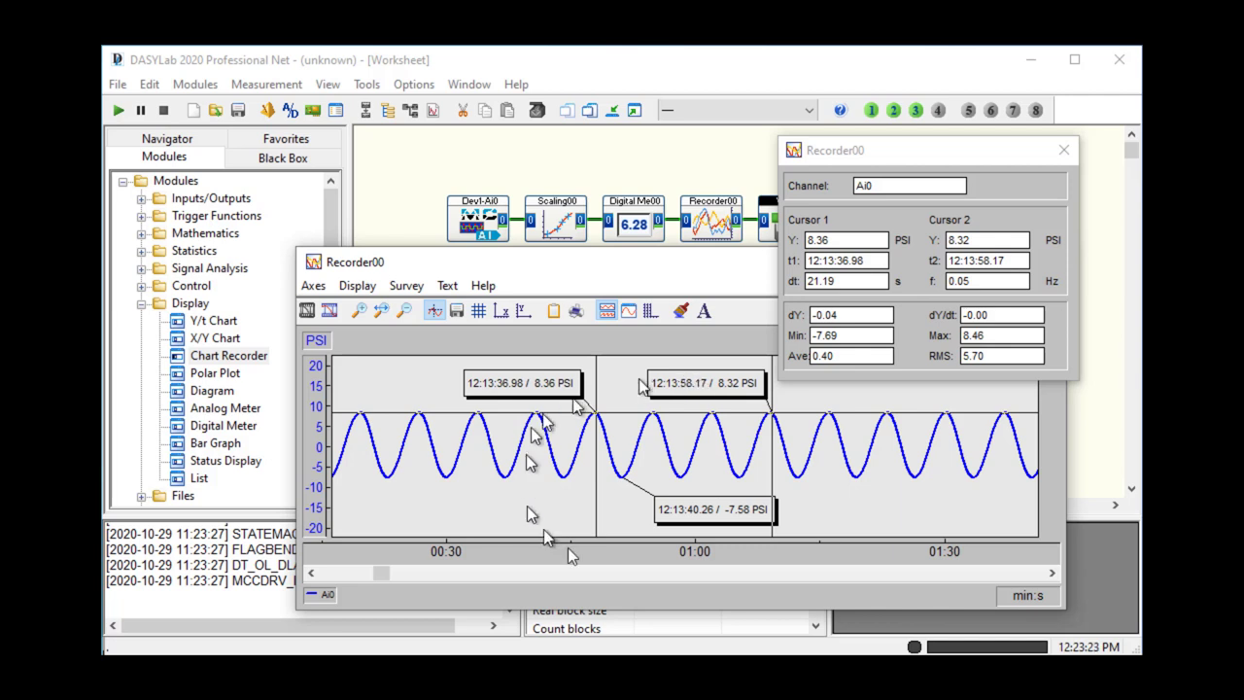
Restart the measurement and spread the old cursor labels apart on the empty part of the chart.
{"action": "left_click", "coordinate": [118, 111]}
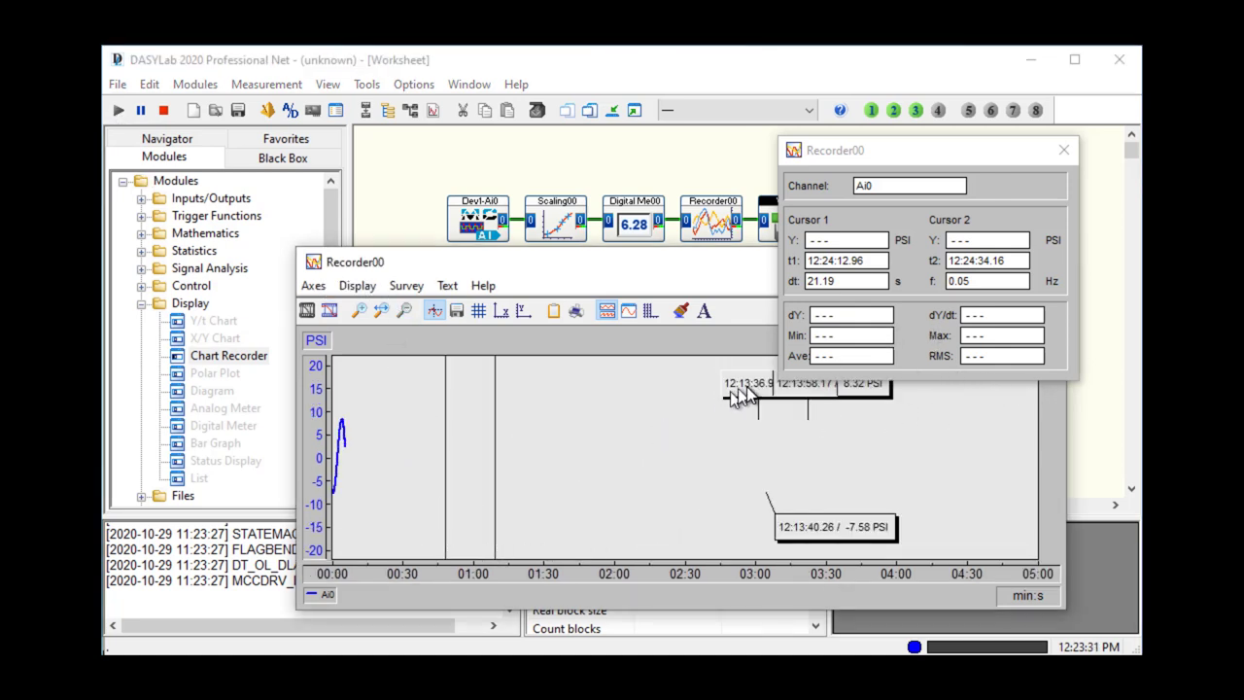
{"action": "left_click_drag", "start_coordinate": [729, 383], "coordinate": [630, 375]}
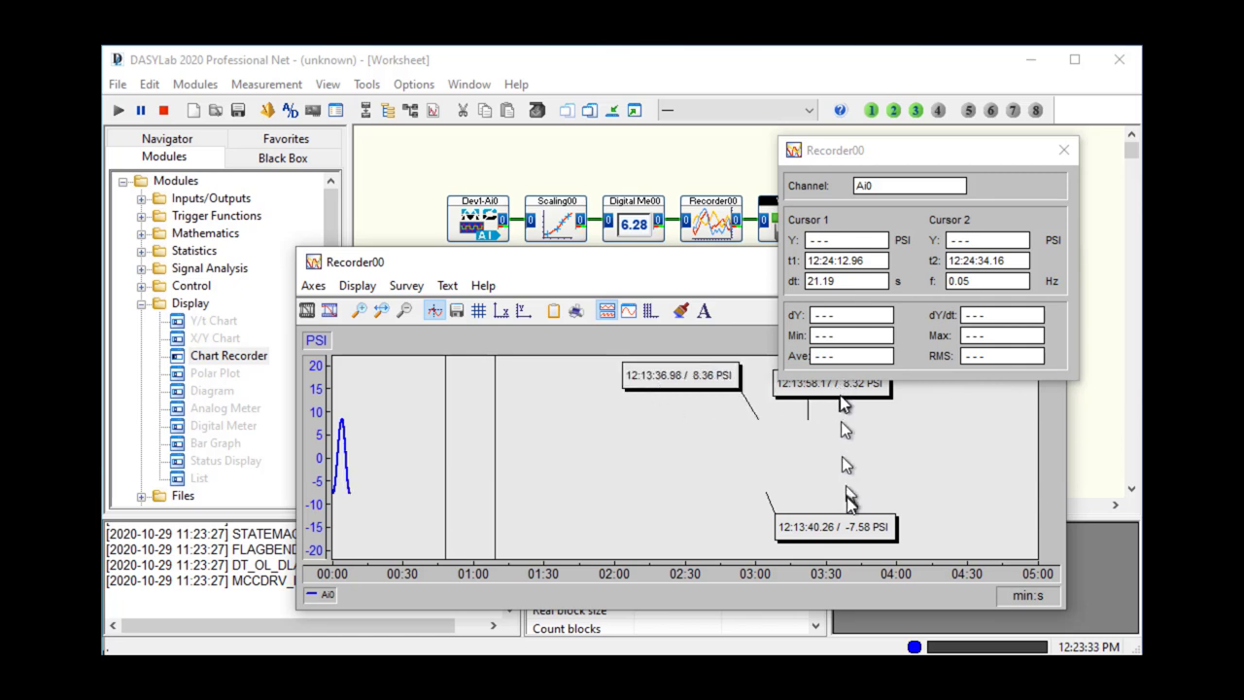
{"action": "left_click_drag", "start_coordinate": [849, 527], "coordinate": [876, 528]}
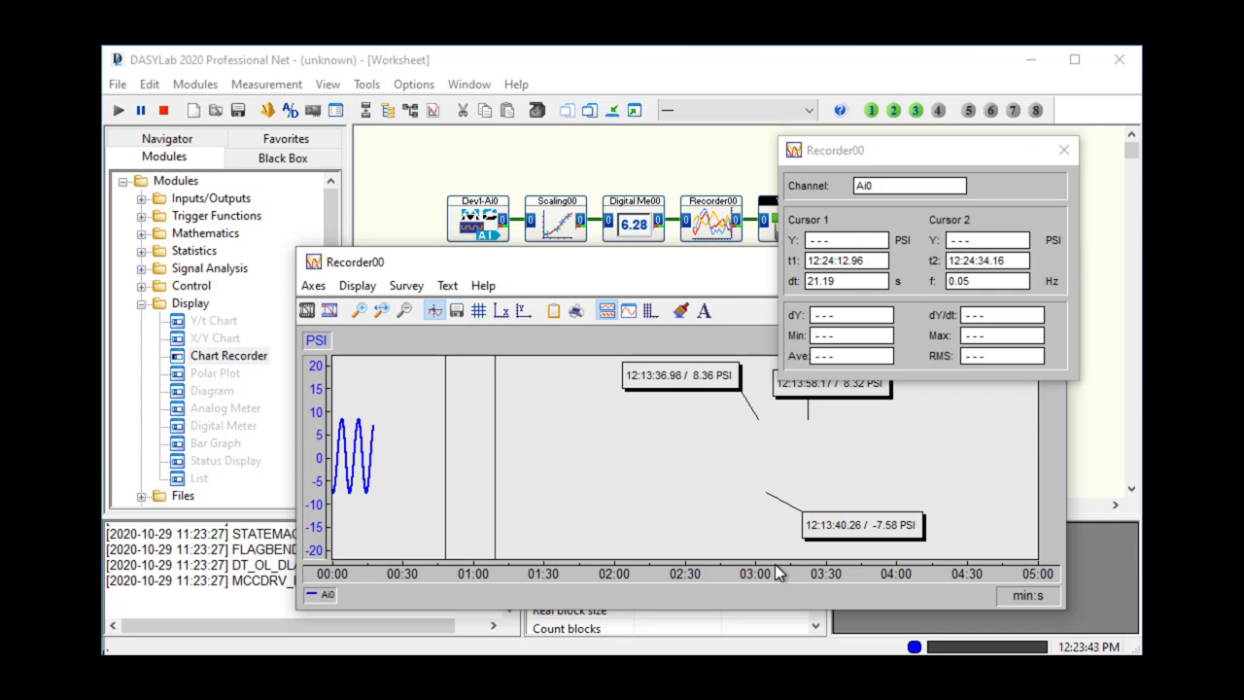
Delete all three old cursor text labels from the recorder chart.
{"action": "right_click", "coordinate": [693, 389]}
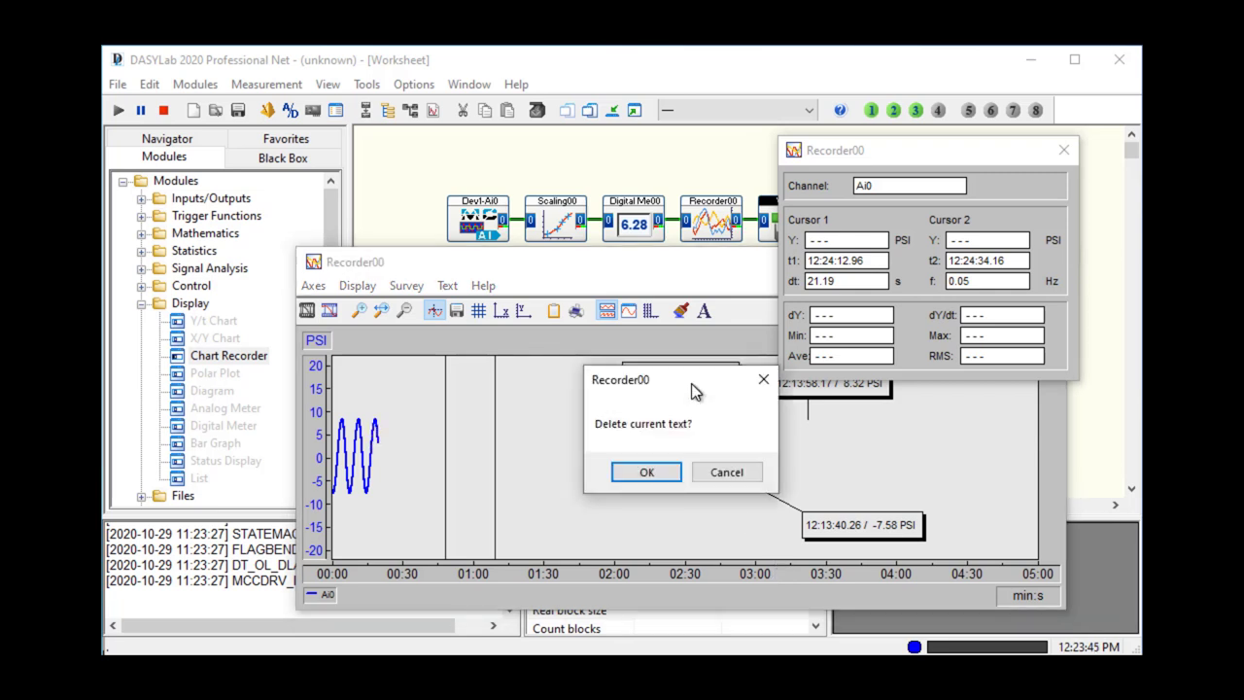
{"action": "left_click", "coordinate": [646, 471]}
{"action": "right_click", "coordinate": [814, 396]}
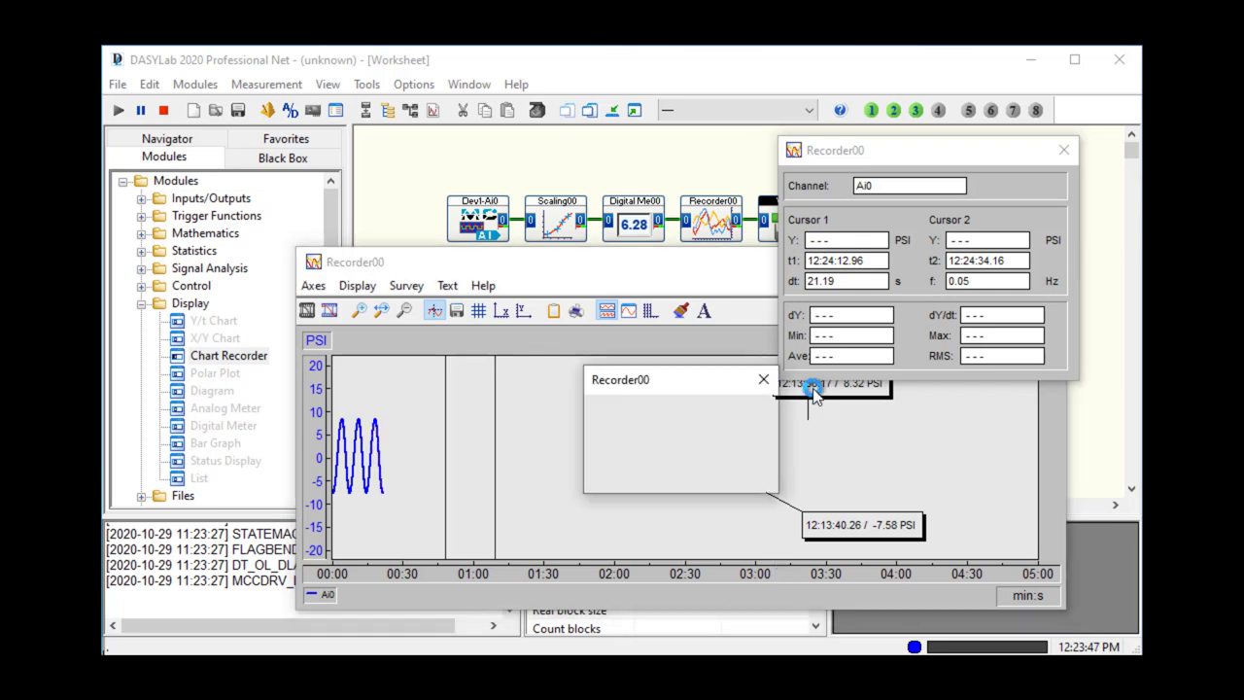
{"action": "left_click", "coordinate": [664, 472]}
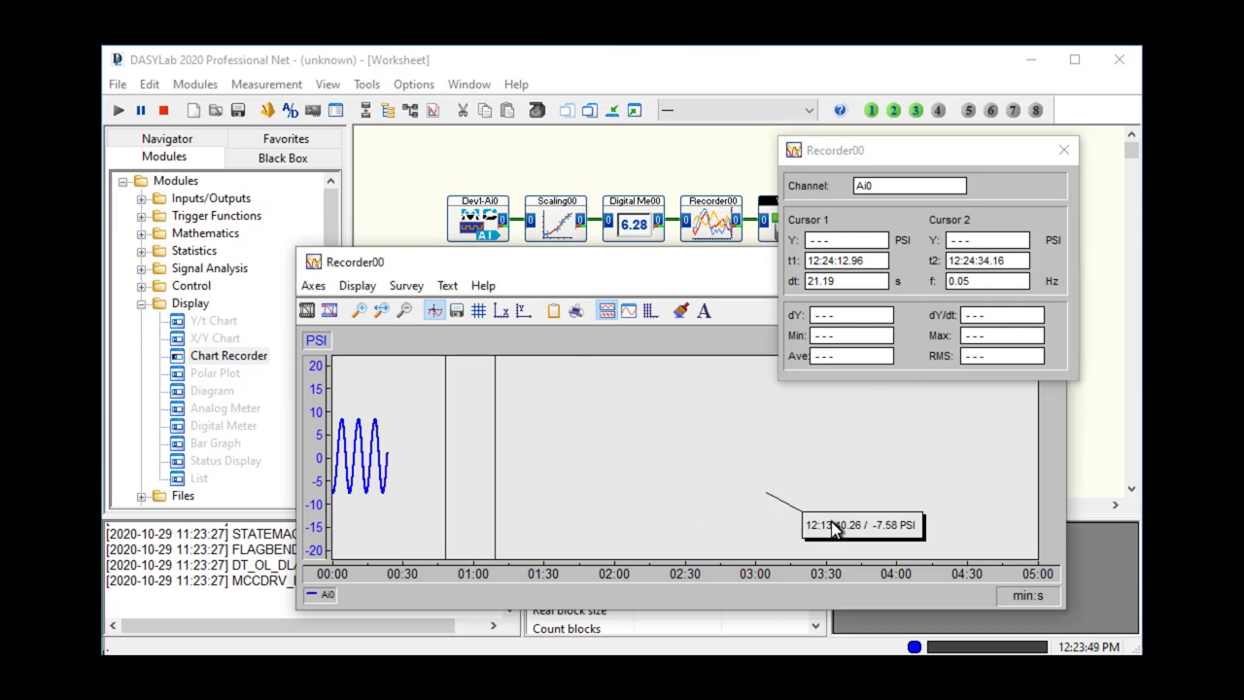
{"action": "right_click", "coordinate": [833, 527]}
{"action": "left_click", "coordinate": [649, 472]}
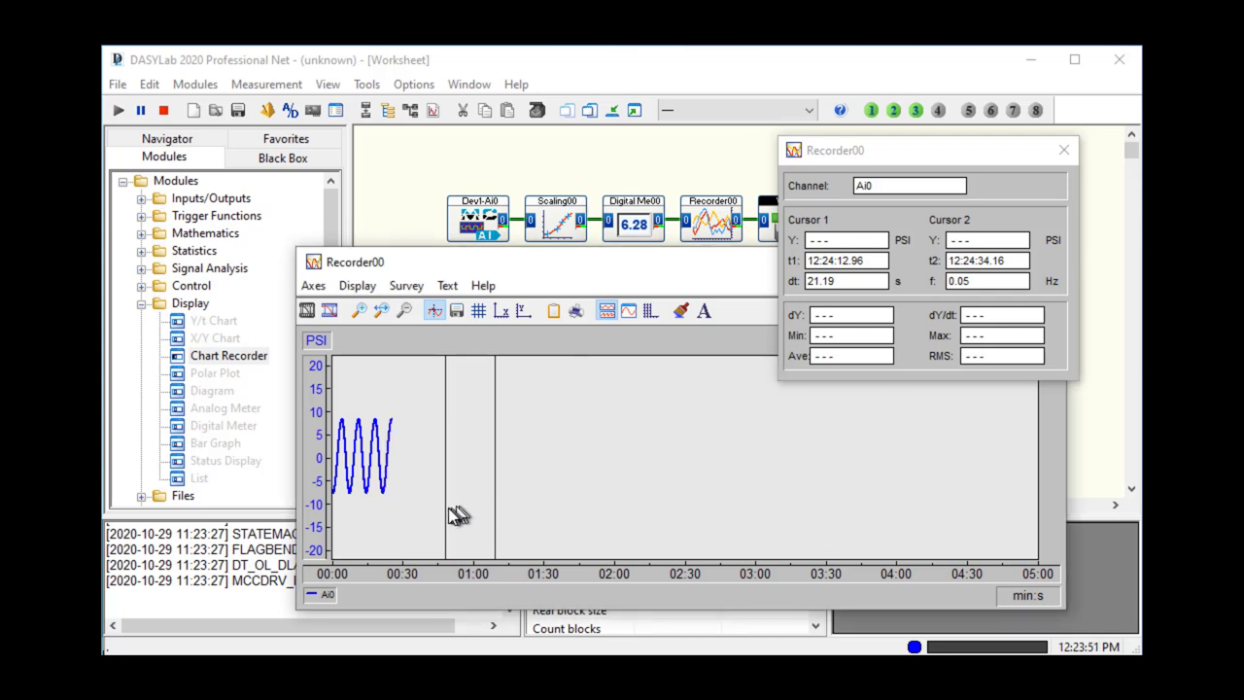
Move cursor 1 to the new trace's third peak and cursor 2 to the following trough, labelling both points clear of the waveform.
{"action": "left_click_drag", "start_coordinate": [447, 515], "coordinate": [372, 519]}
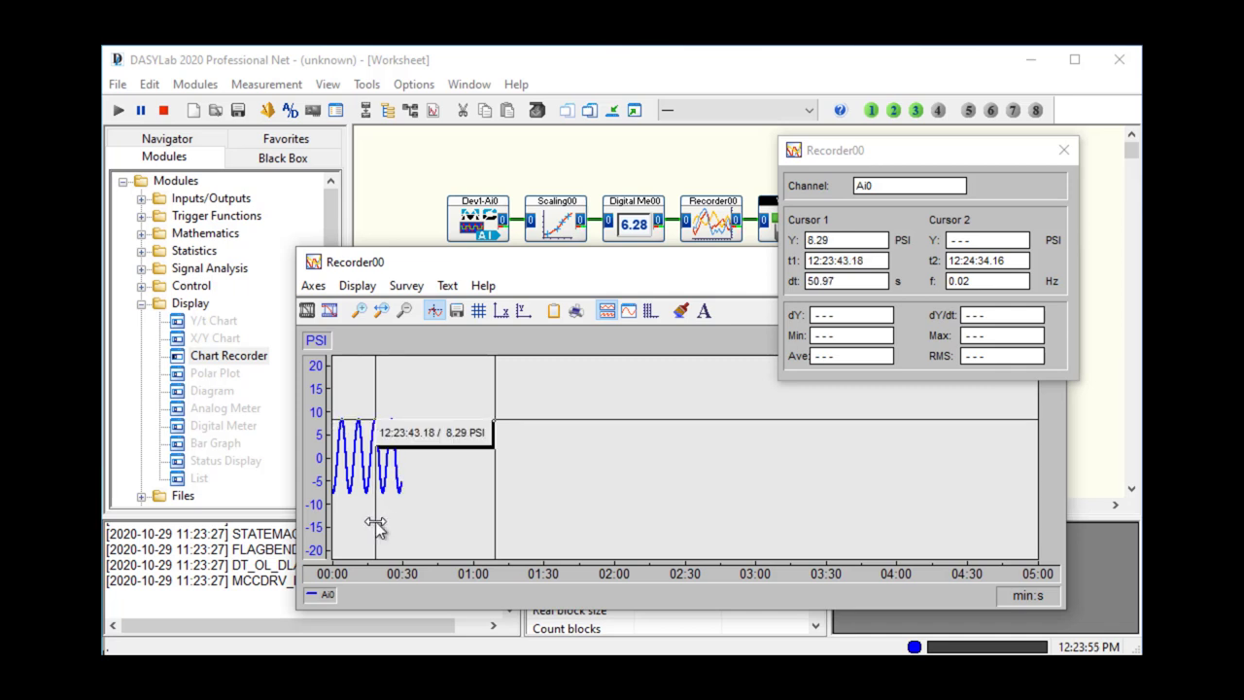
{"action": "left_click_drag", "start_coordinate": [426, 436], "coordinate": [433, 387]}
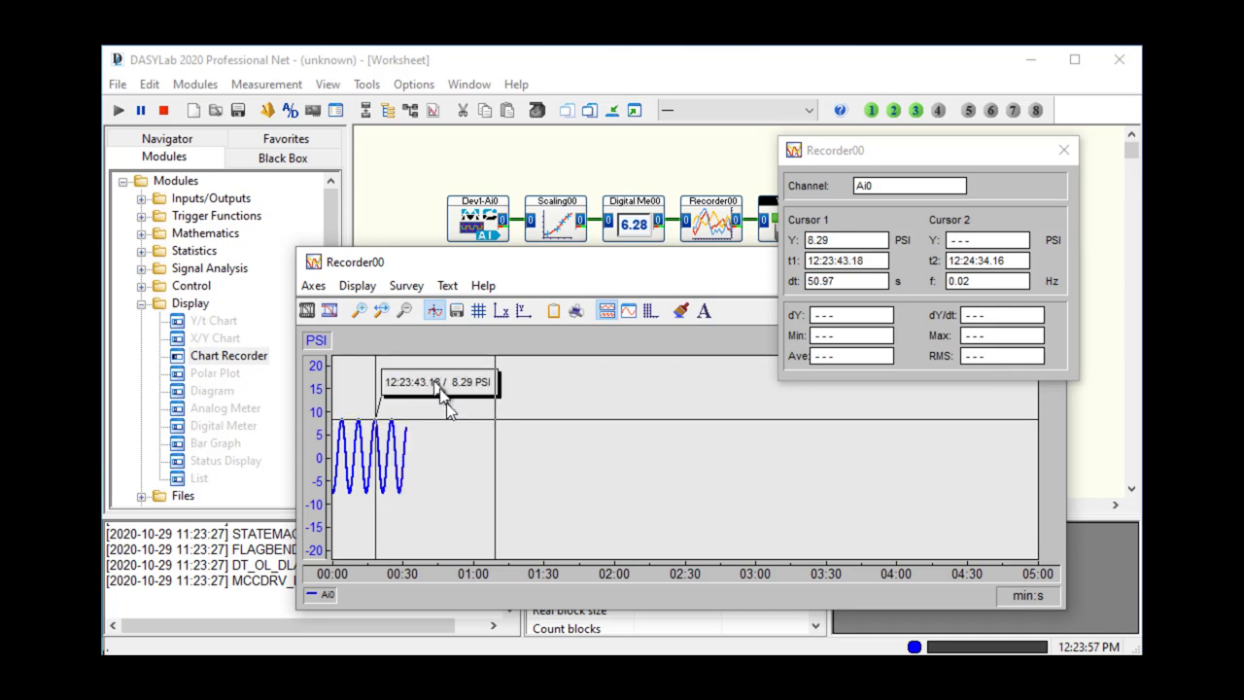
{"action": "left_click_drag", "start_coordinate": [494, 508], "coordinate": [514, 540]}
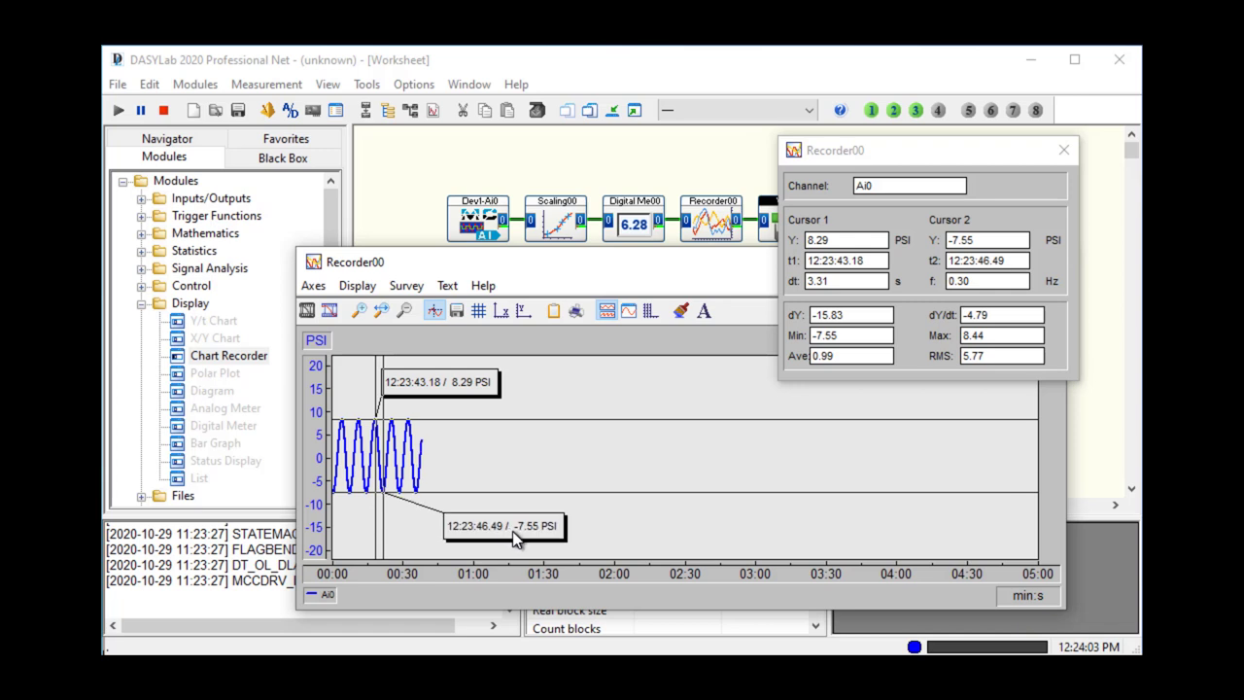
Turn off the survey cursors, copy the labelled chart to the clipboard, and view the copied image in Snagit Editor.
{"action": "left_click", "coordinate": [433, 312]}
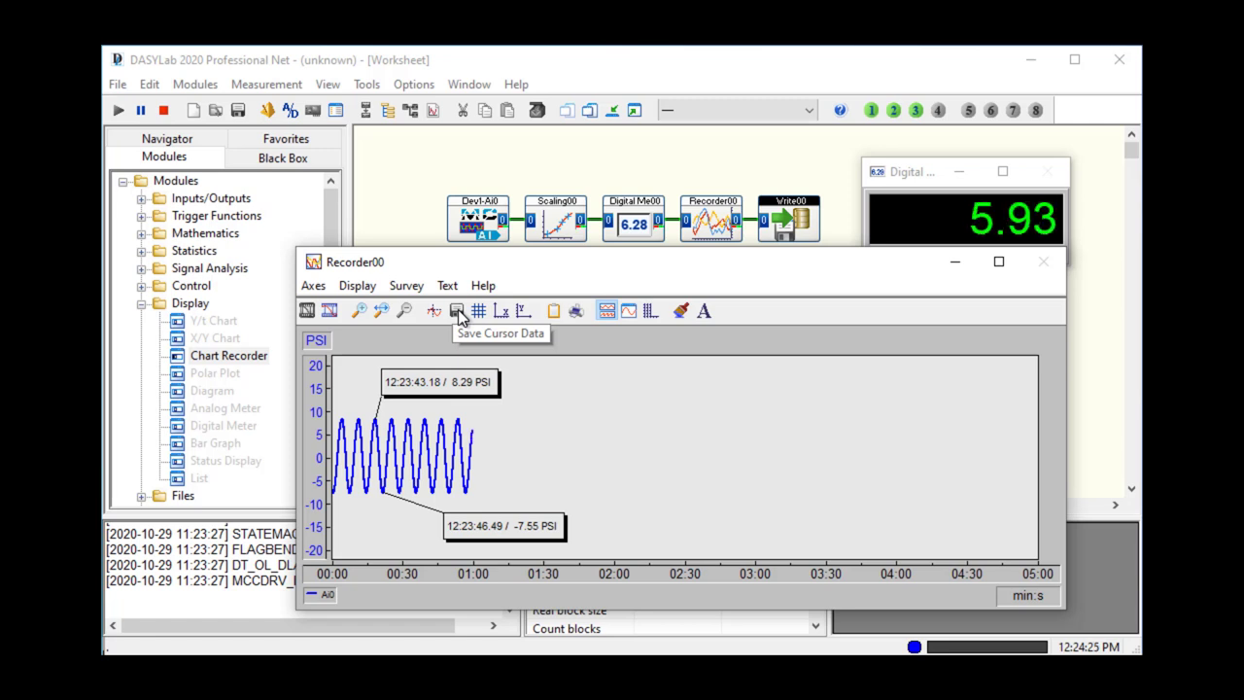
{"action": "left_click", "coordinate": [552, 316]}
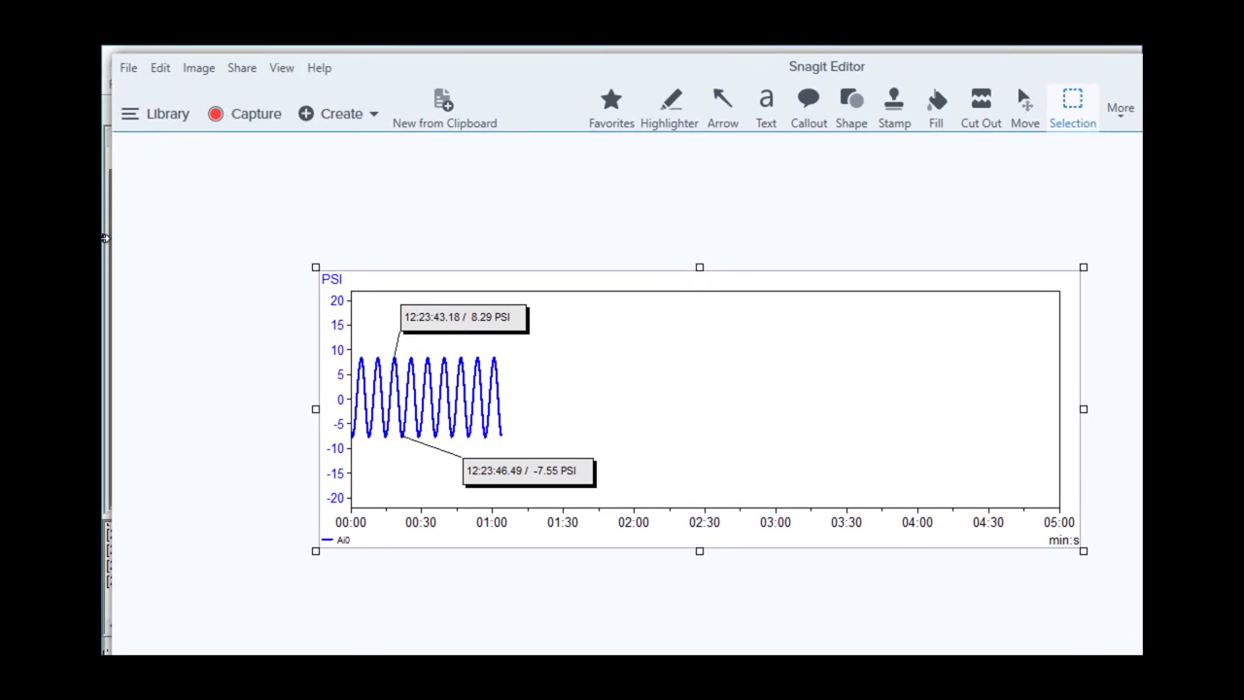
{"action": "left_click_drag", "start_coordinate": [111, 264], "coordinate": [269, 280]}
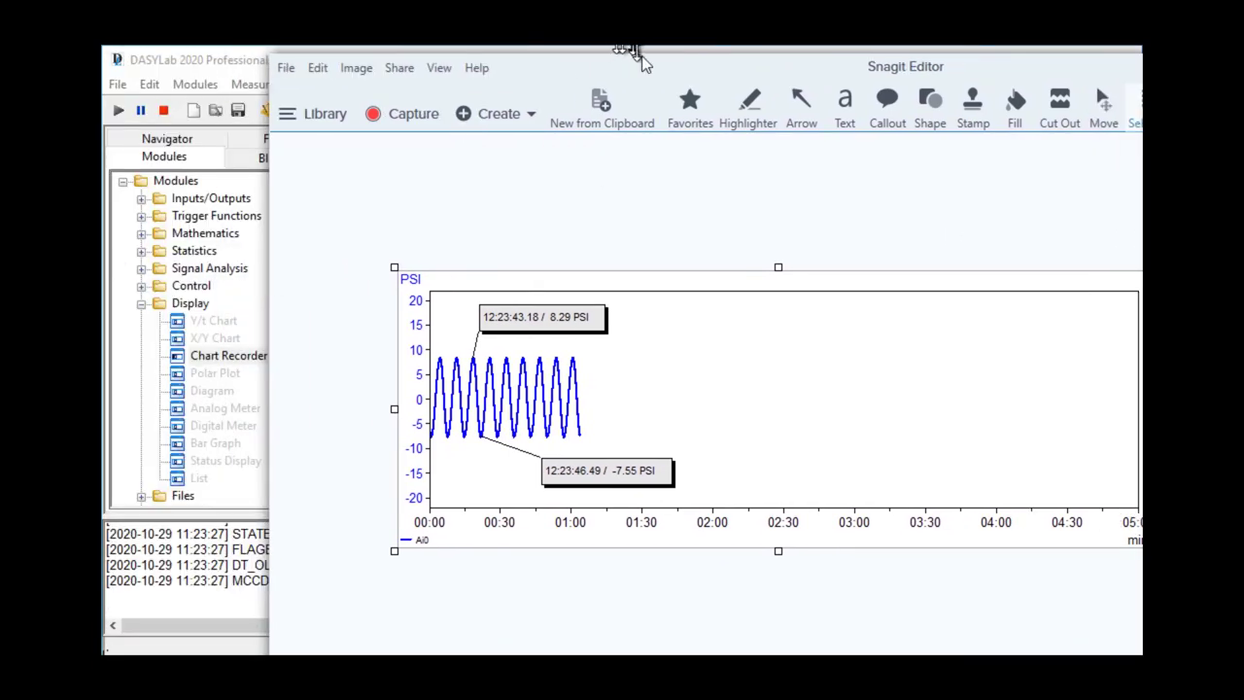
{"action": "left_click_drag", "start_coordinate": [670, 87], "coordinate": [513, 83]}
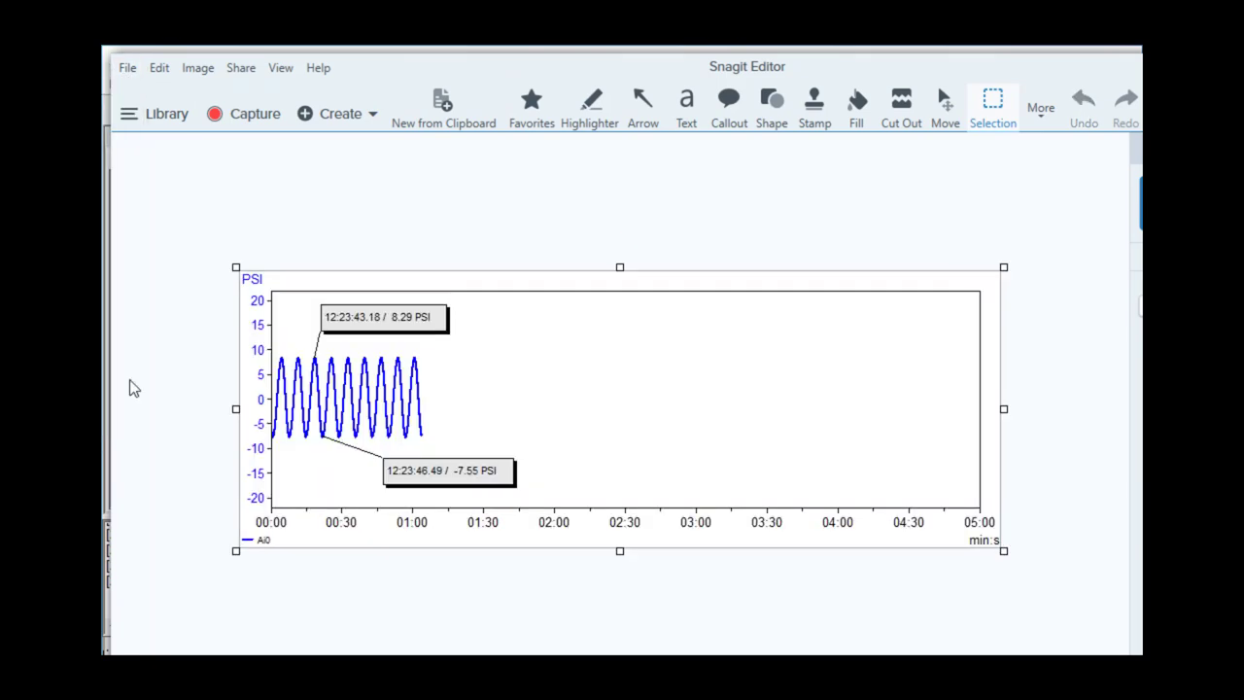
{"action": "left_click_drag", "start_coordinate": [128, 386], "coordinate": [1009, 530]}
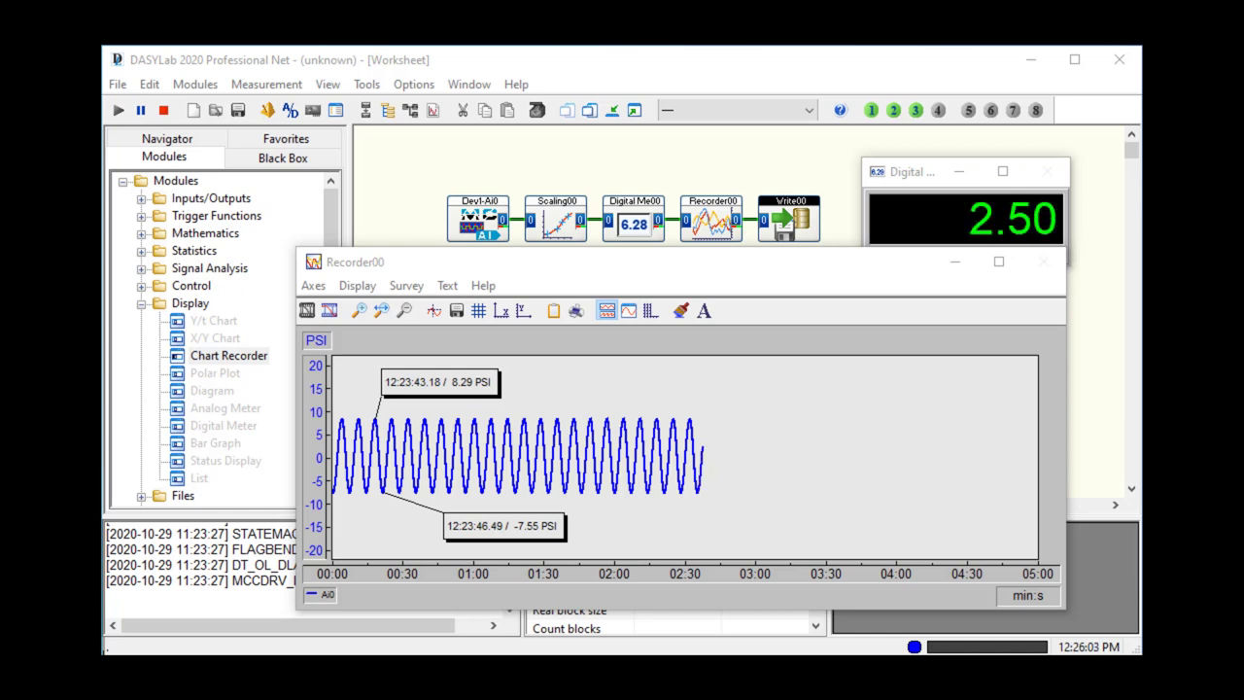
Set the recorder's background colour to bright pink in Colors and Lines.
{"action": "left_click", "coordinate": [680, 311]}
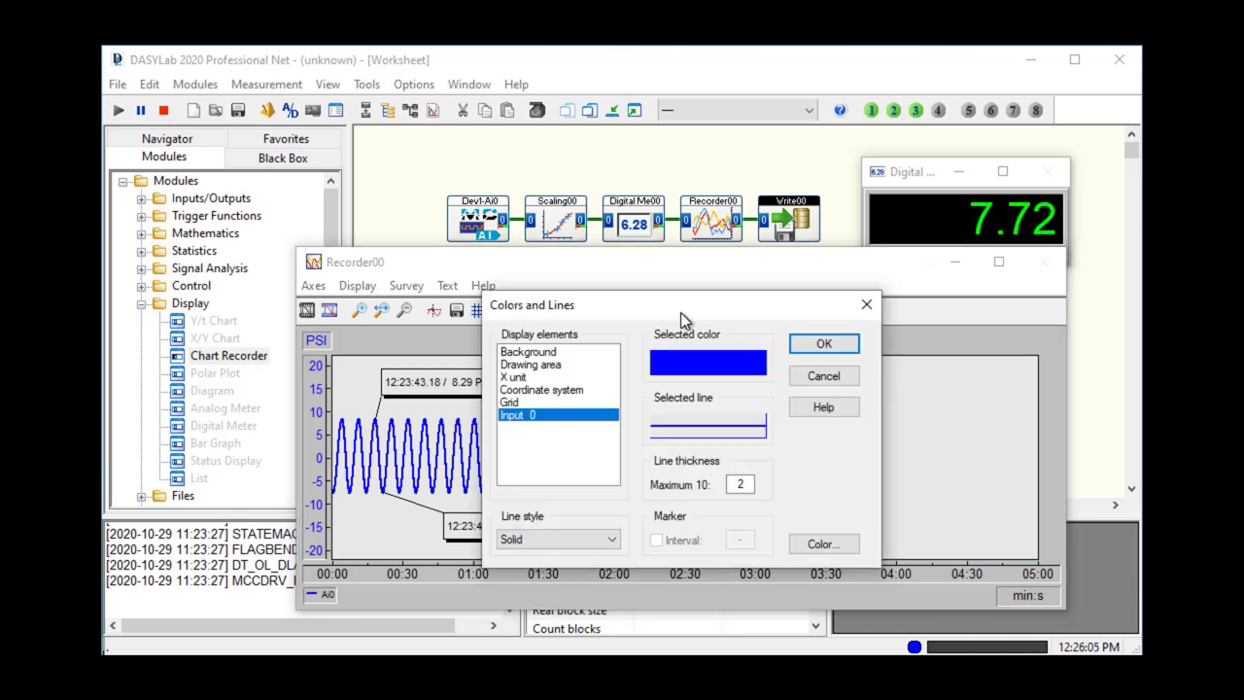
{"action": "left_click", "coordinate": [548, 353]}
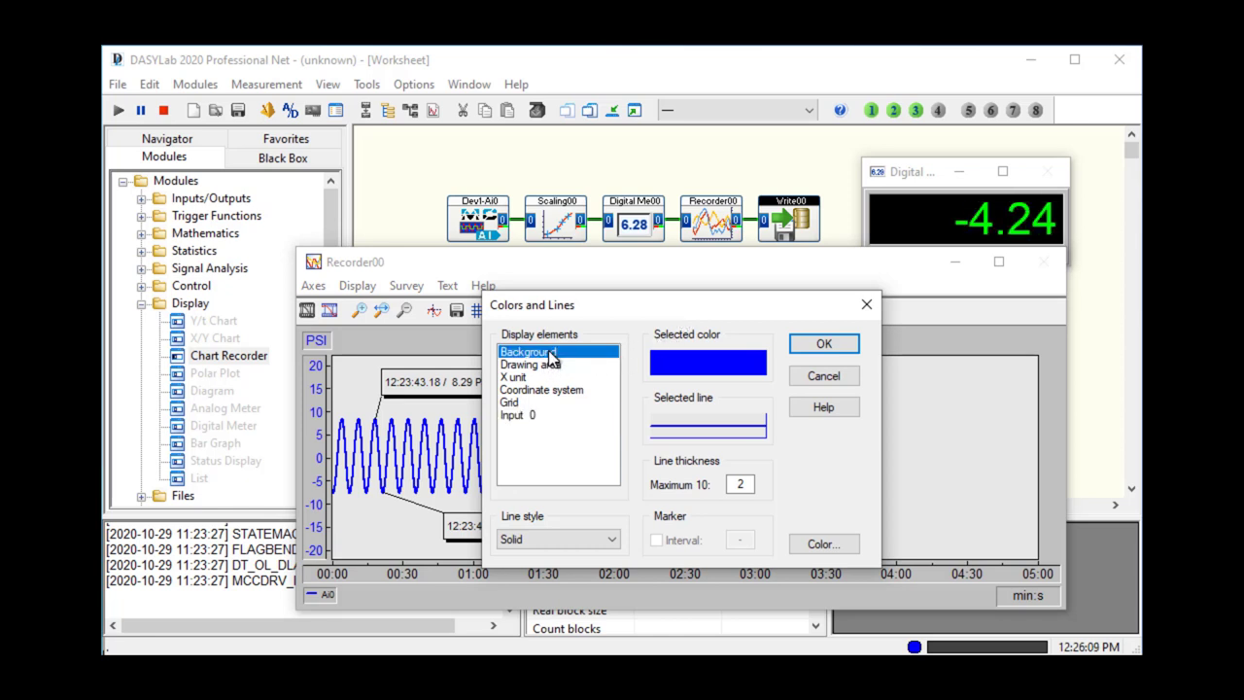
{"action": "left_click", "coordinate": [819, 544]}
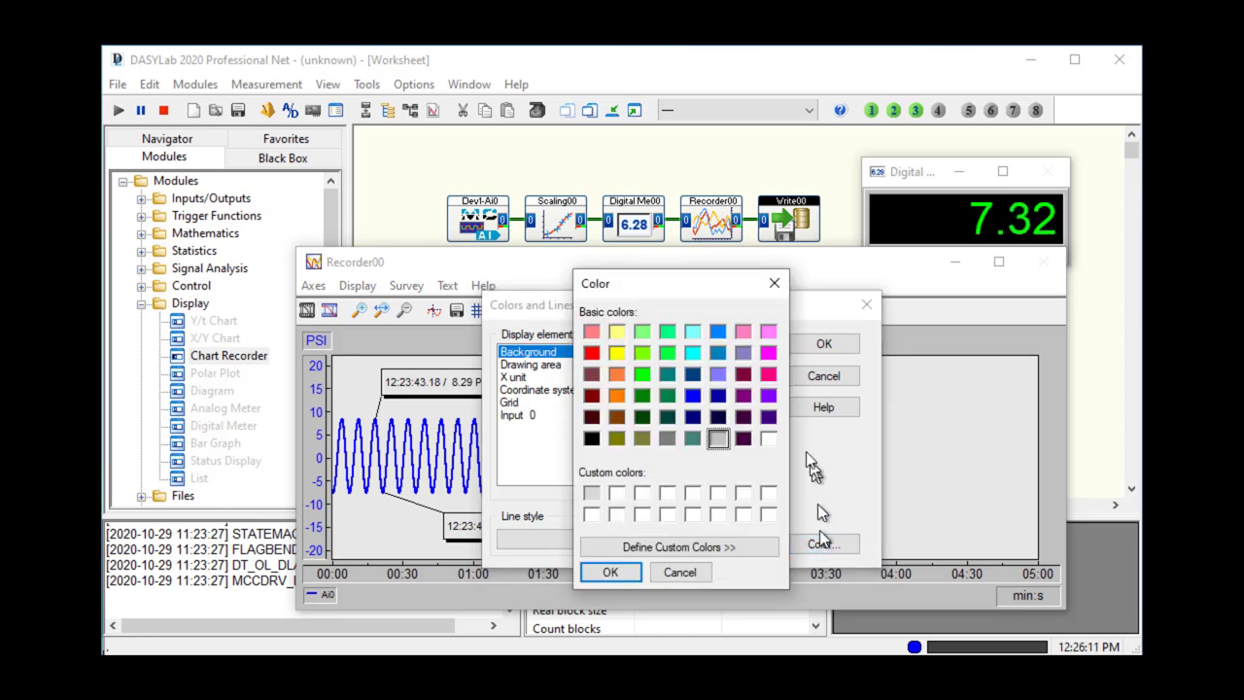
{"action": "left_click", "coordinate": [769, 377]}
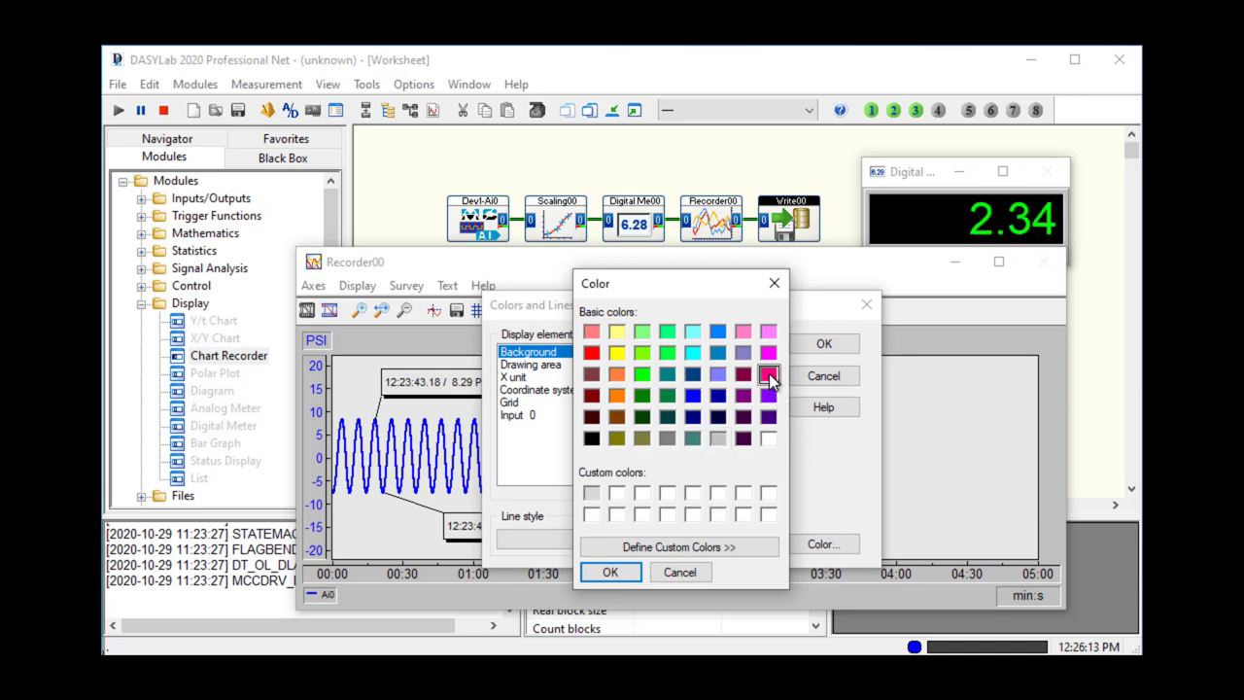
{"action": "left_click", "coordinate": [621, 571]}
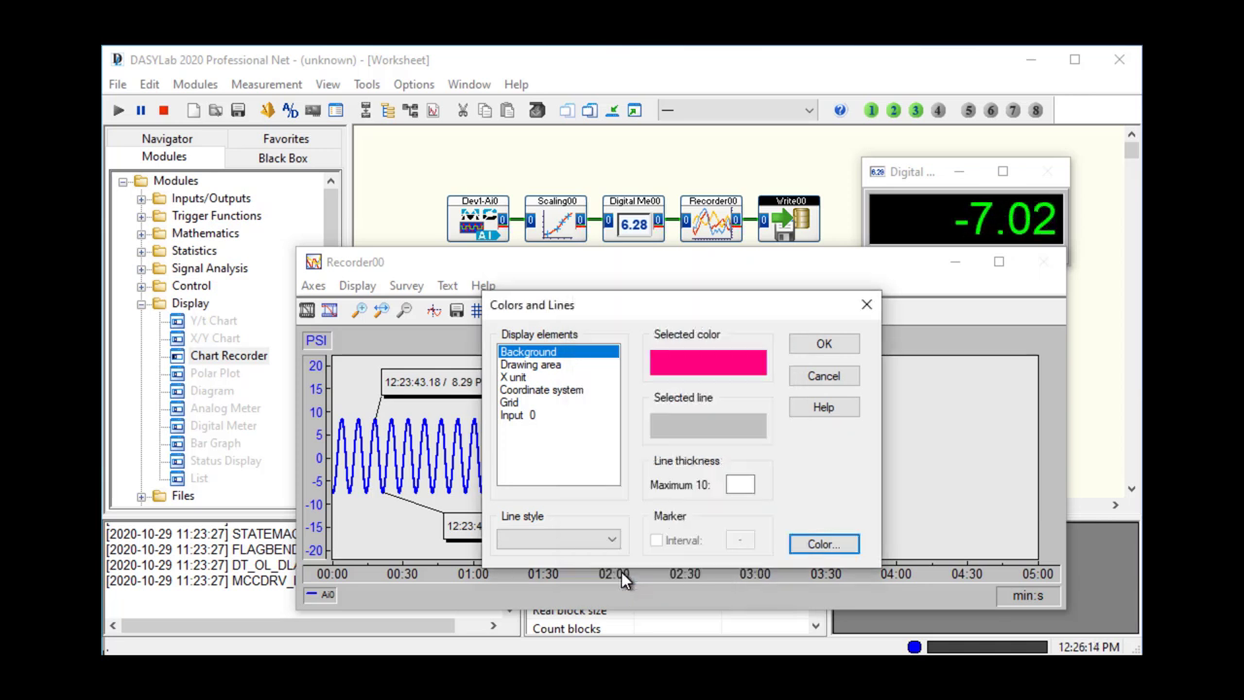
{"action": "left_click", "coordinate": [815, 345]}
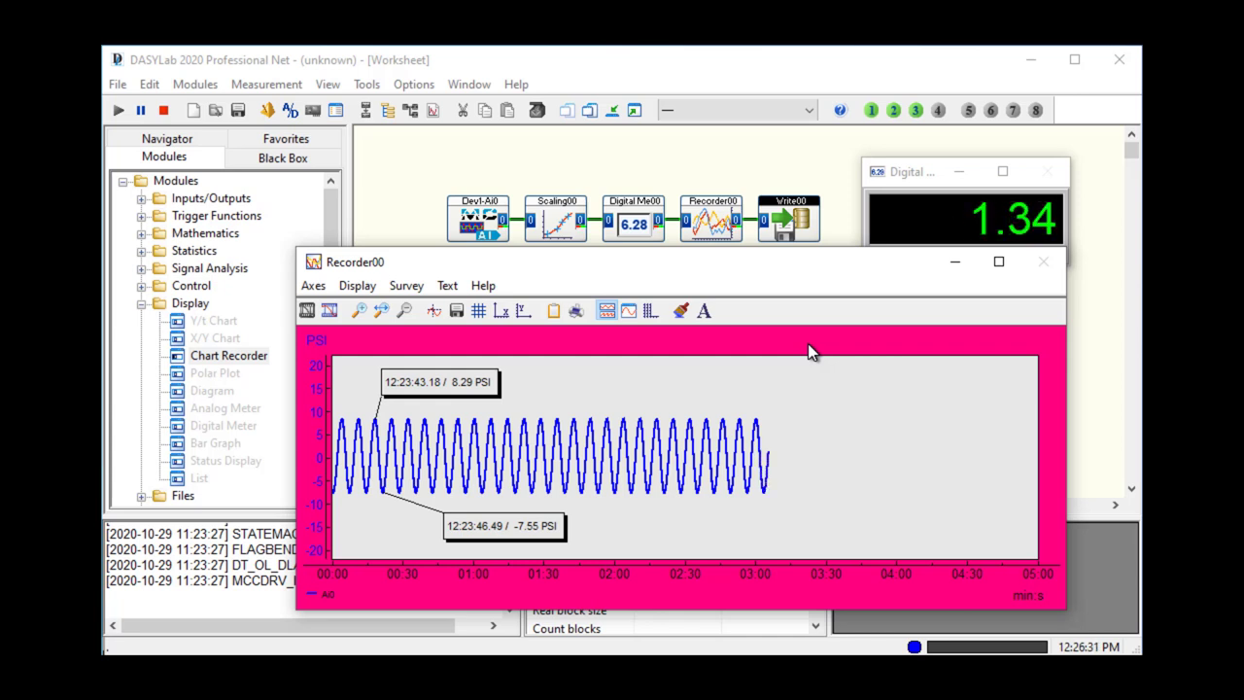
Set the line colour of Input 0 to light gray in the recorder.
{"action": "left_click", "coordinate": [682, 313]}
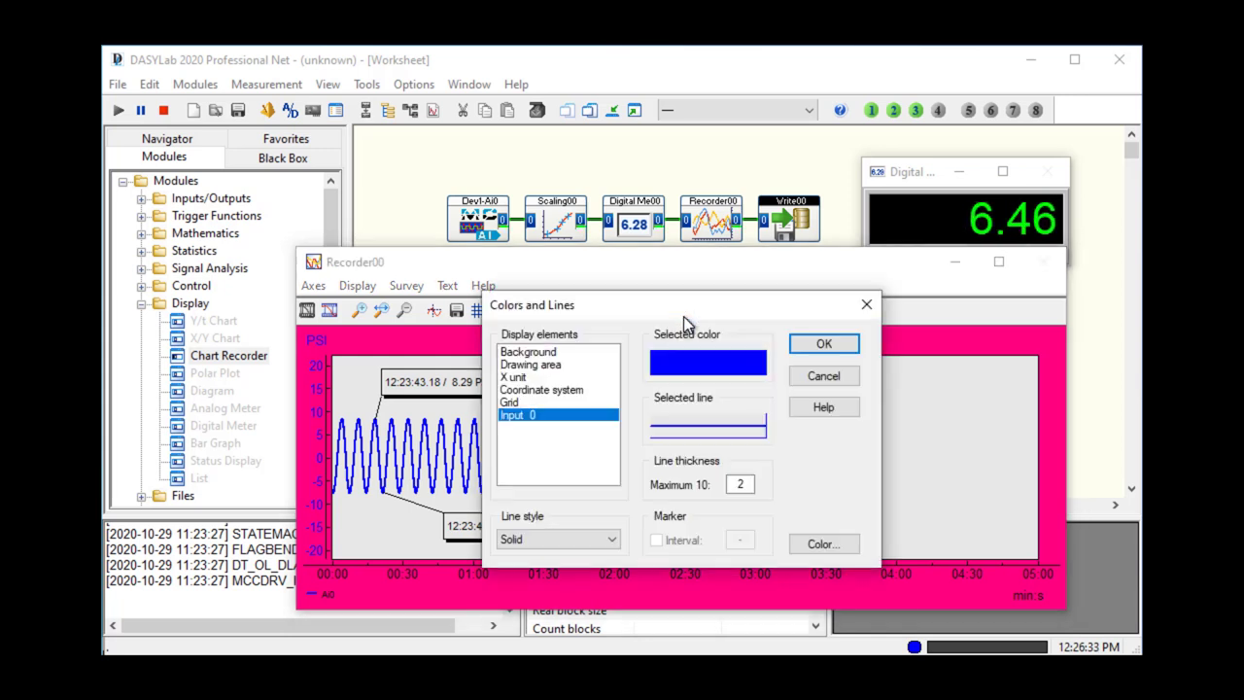
{"action": "left_click", "coordinate": [821, 547]}
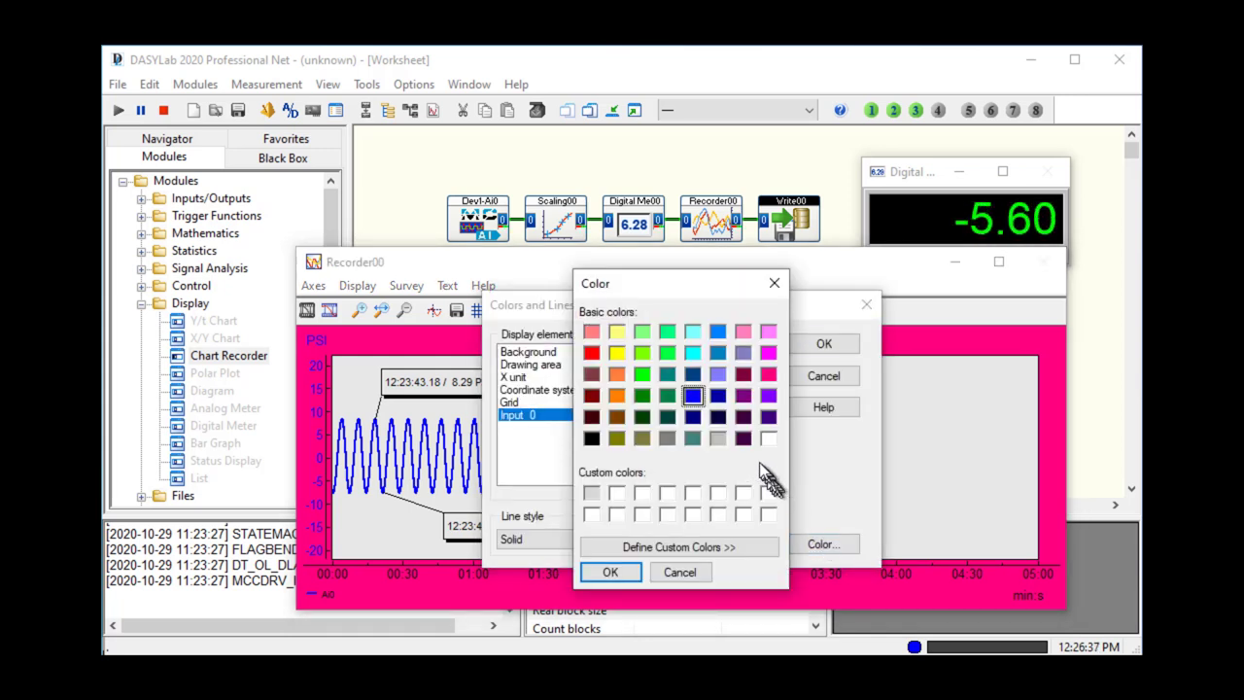
{"action": "left_click", "coordinate": [719, 438]}
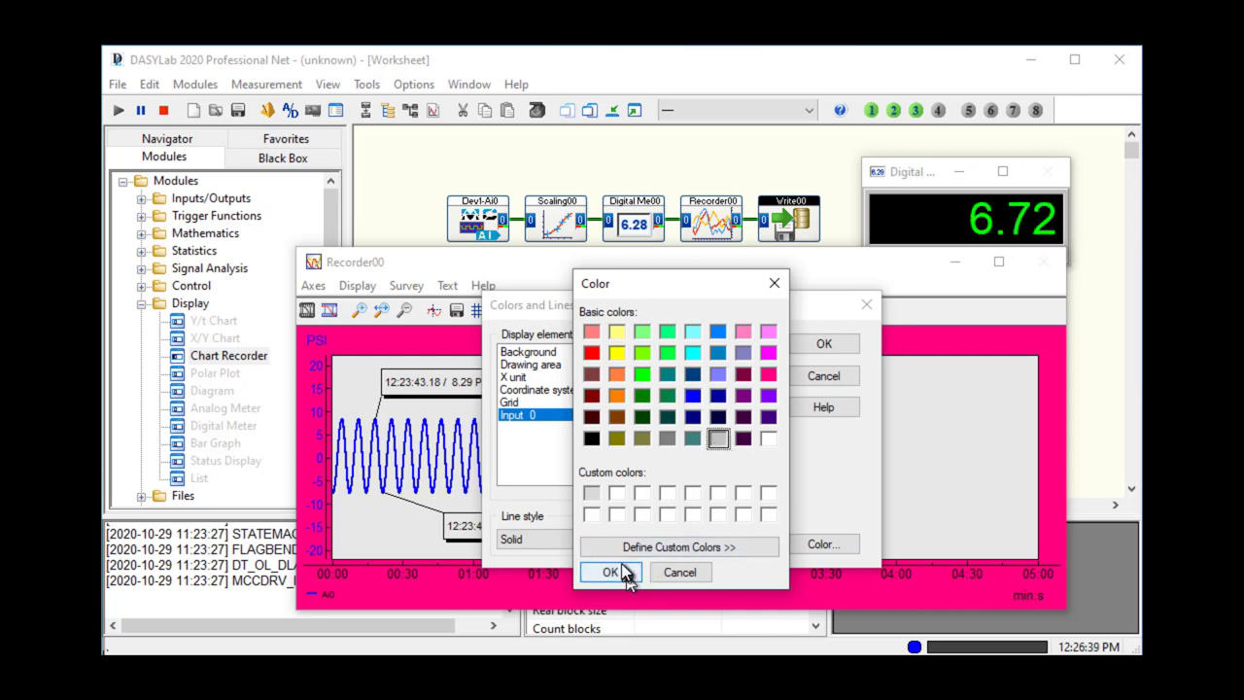
{"action": "left_click", "coordinate": [616, 573]}
{"action": "left_click", "coordinate": [824, 345]}
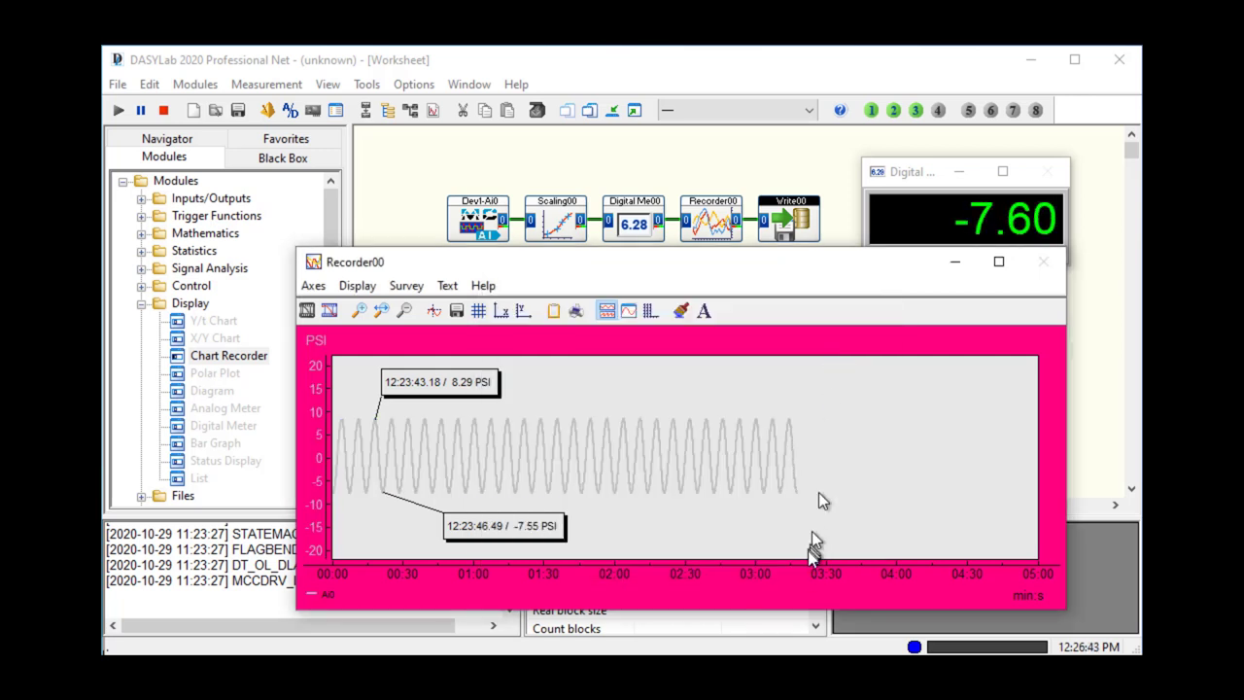
Set the recorder's background colour back to light gray in Colors and Lines.
{"action": "left_click", "coordinate": [679, 312]}
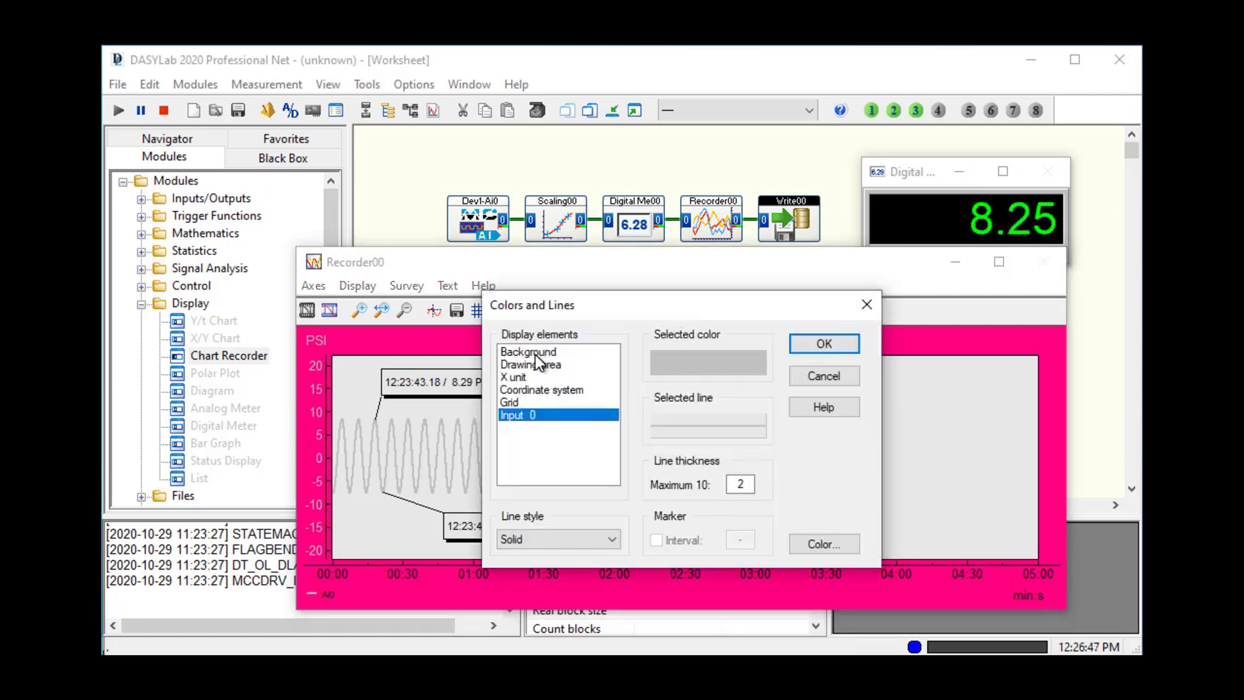
{"action": "left_click", "coordinate": [532, 352]}
{"action": "left_click", "coordinate": [806, 542]}
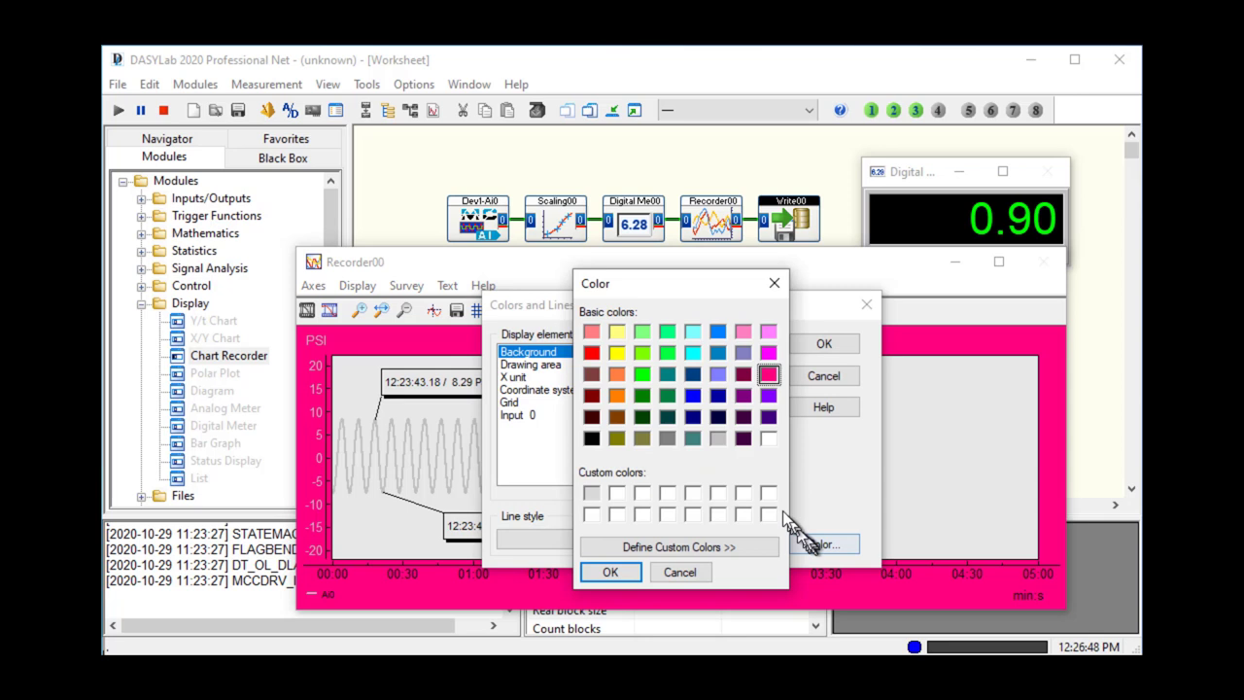
{"action": "left_click", "coordinate": [717, 438]}
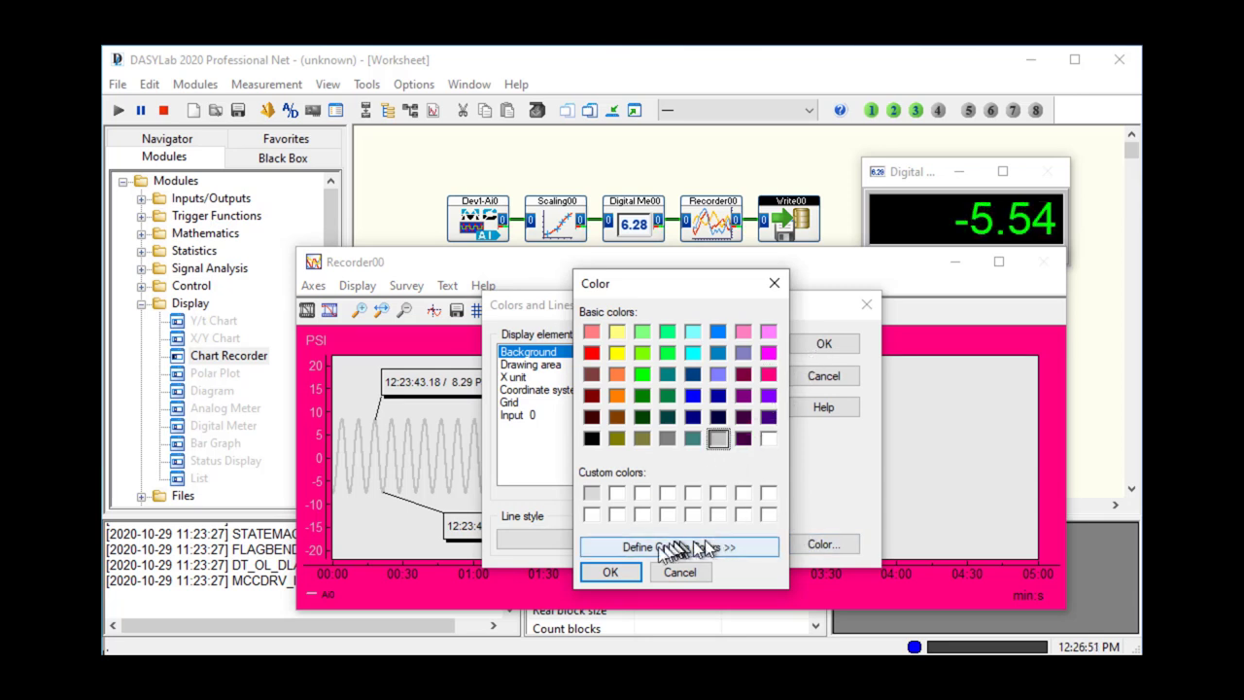
{"action": "left_click", "coordinate": [621, 572]}
Set the Input 0 line colour back to blue and apply the recorder's colour settings.
{"action": "left_click", "coordinate": [522, 415]}
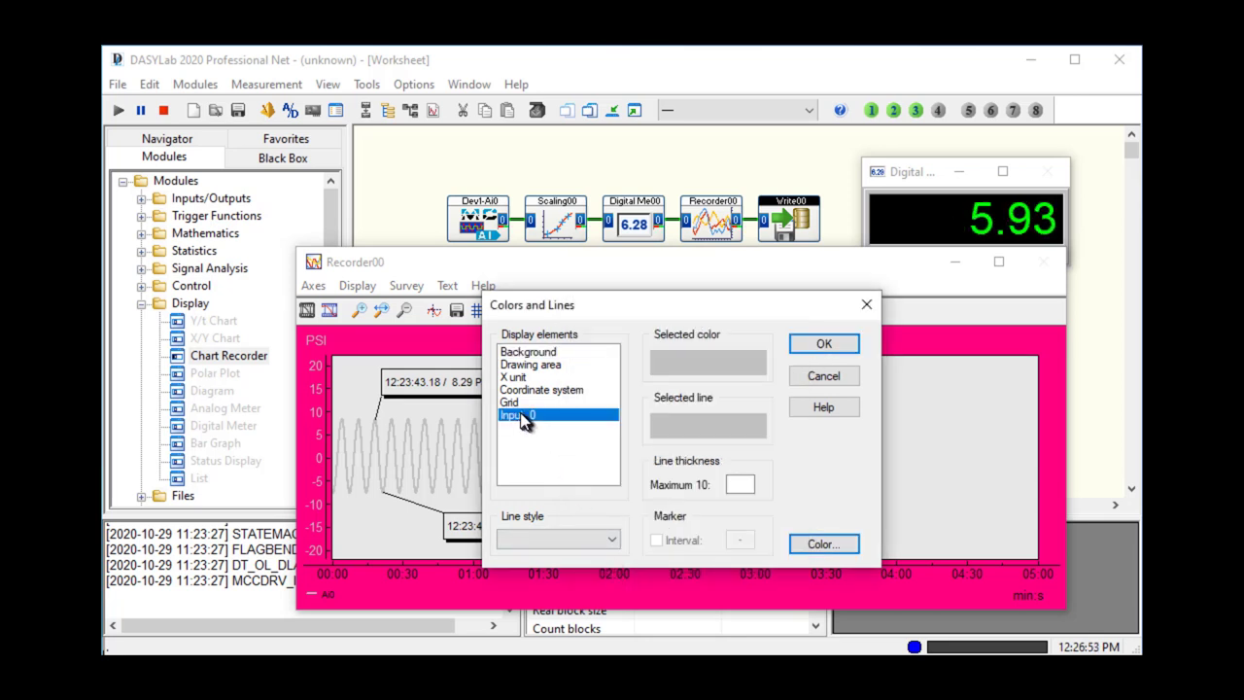
{"action": "left_click", "coordinate": [819, 544]}
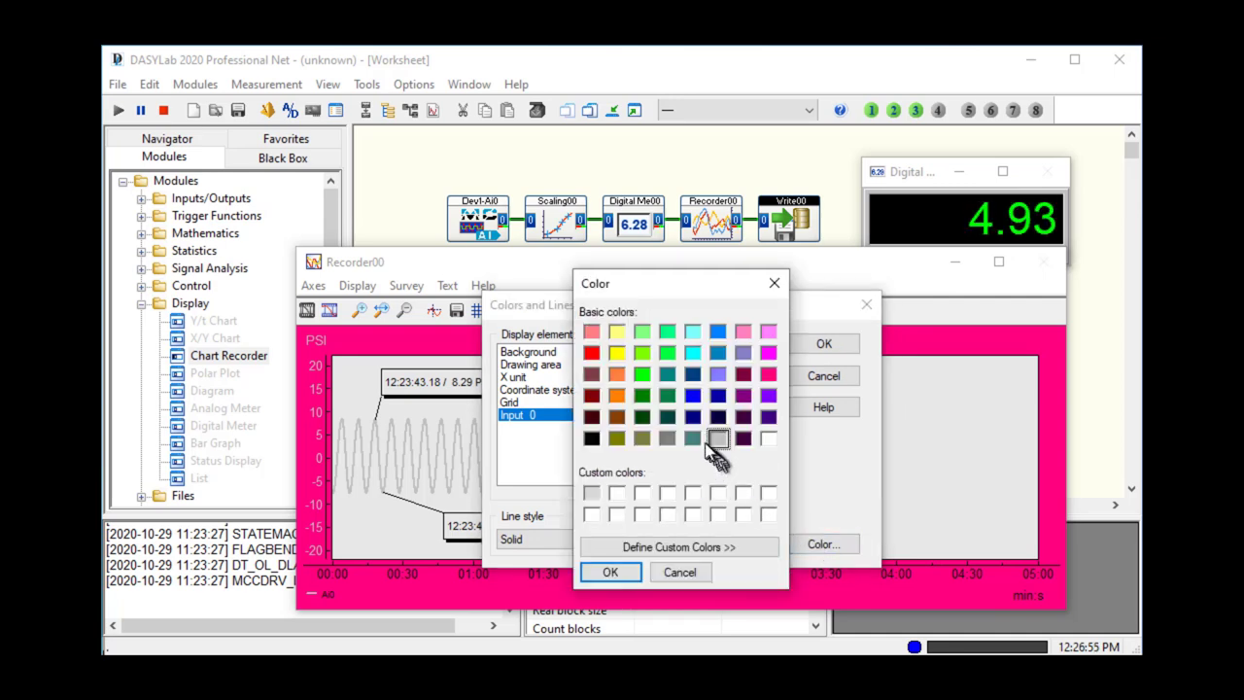
{"action": "left_click", "coordinate": [692, 395]}
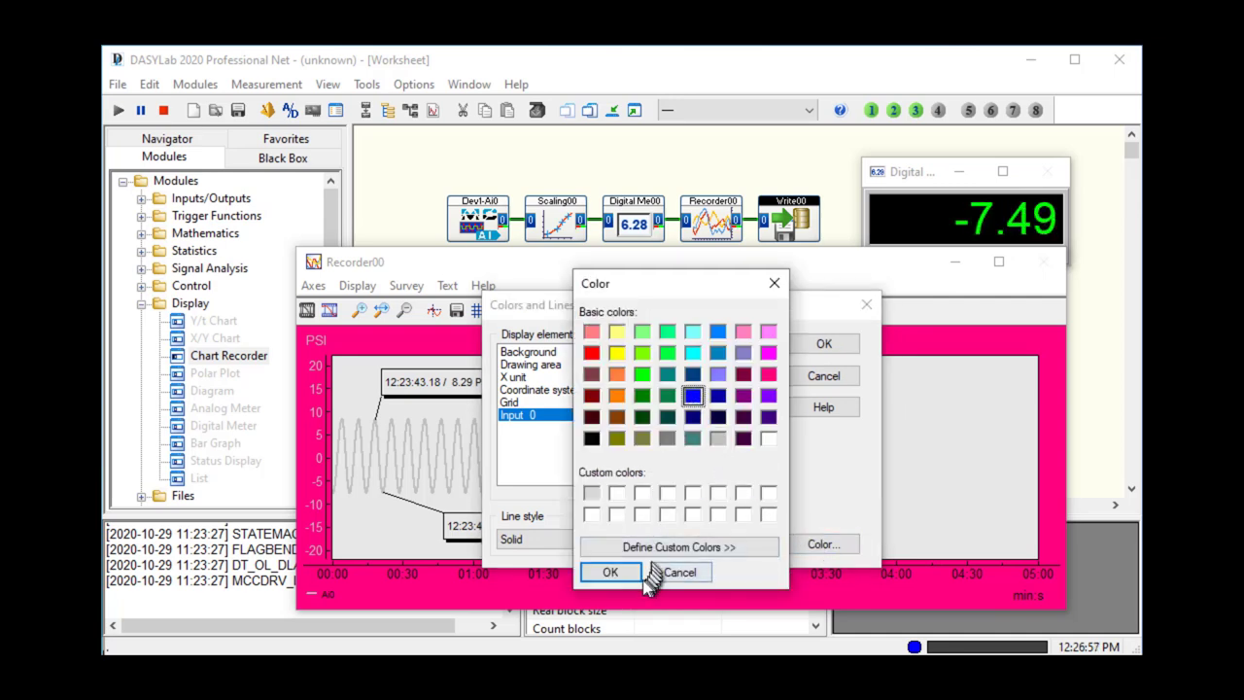
{"action": "left_click", "coordinate": [613, 571]}
{"action": "left_click", "coordinate": [823, 346]}
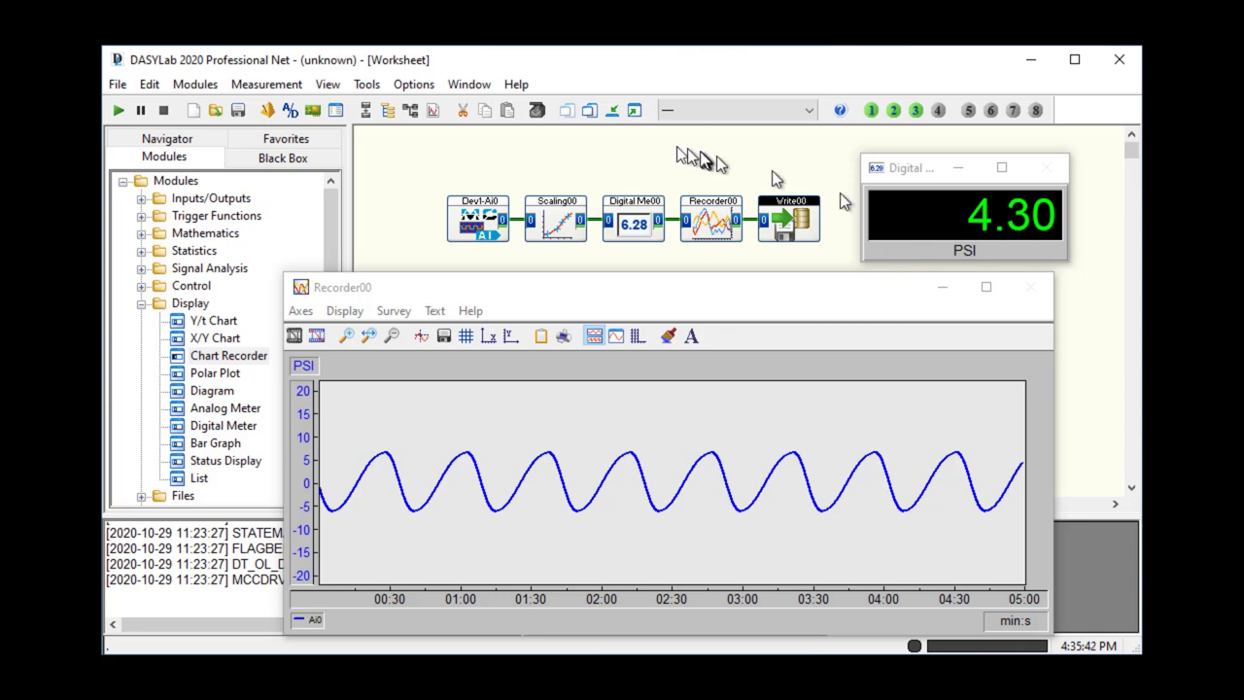
Hide the display windows and enable channel 1 in the properties of the Dev1-Ai0 analog input module.
{"action": "left_click", "coordinate": [614, 112]}
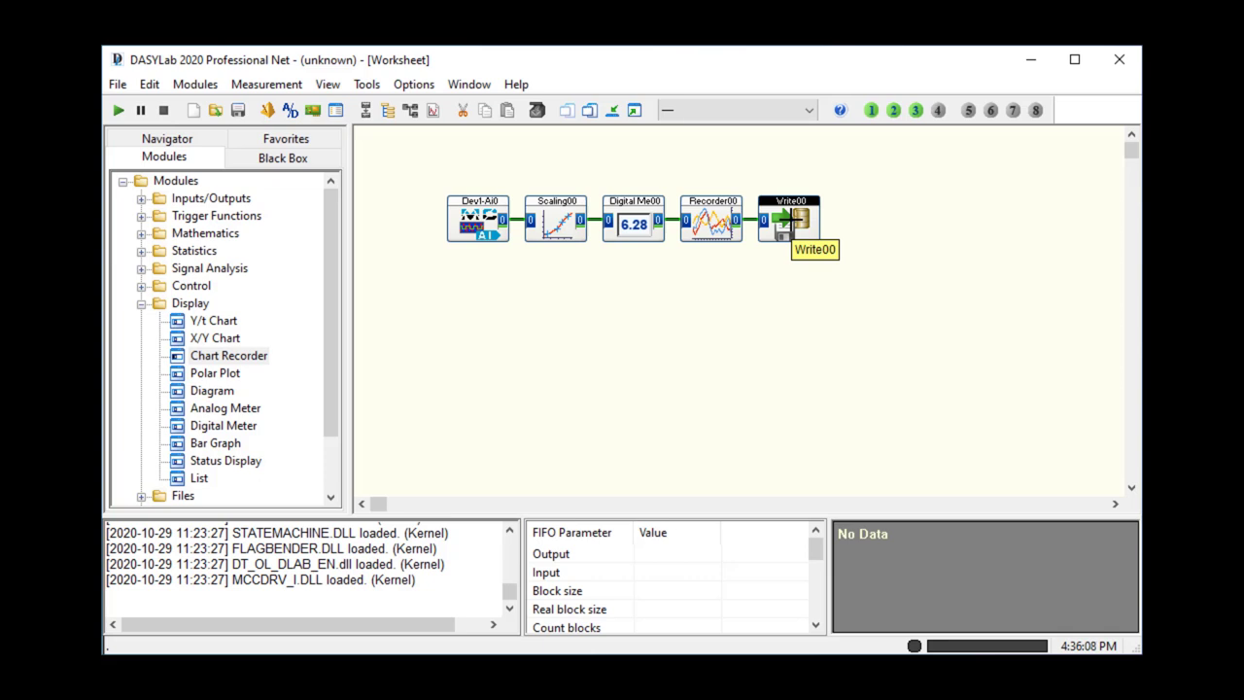
{"action": "right_click", "coordinate": [470, 213]}
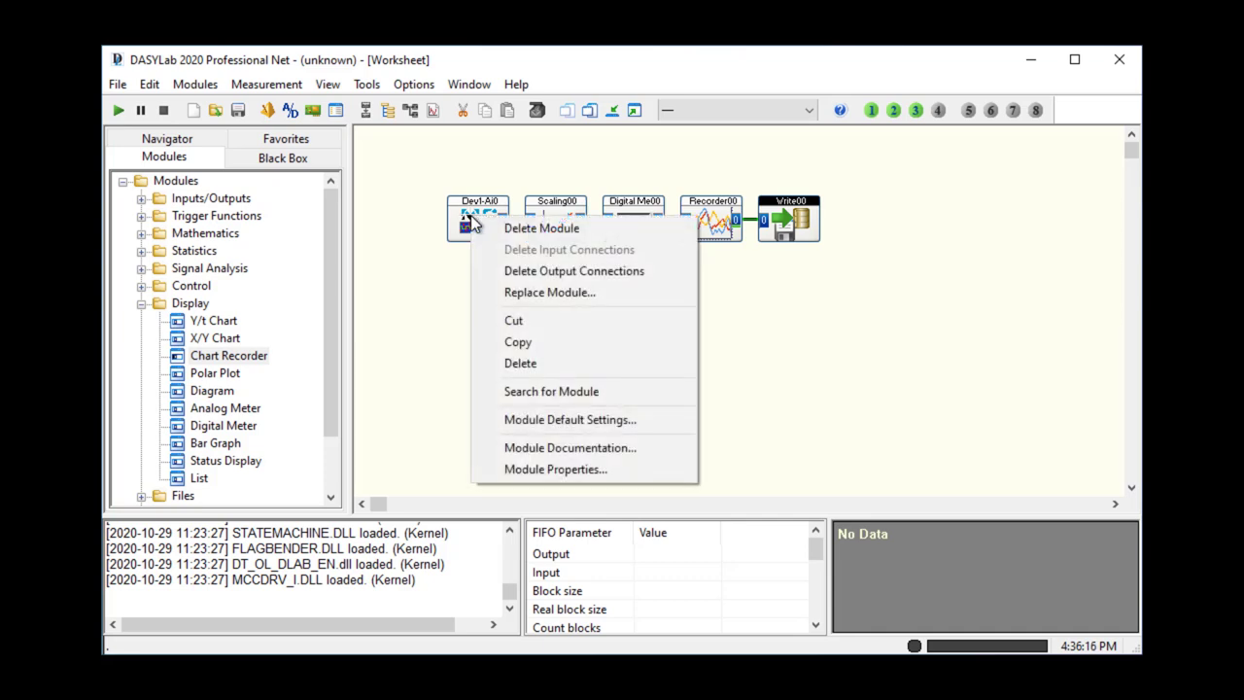
{"action": "left_click", "coordinate": [535, 468]}
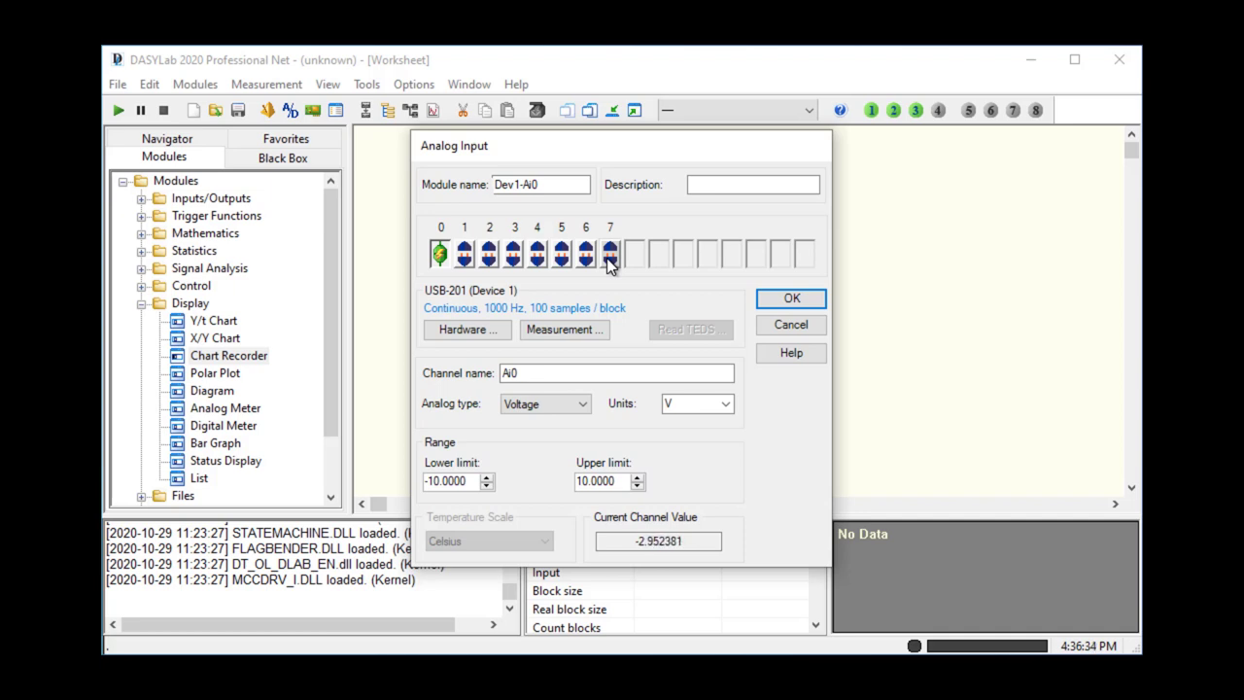
{"action": "left_click", "coordinate": [465, 253]}
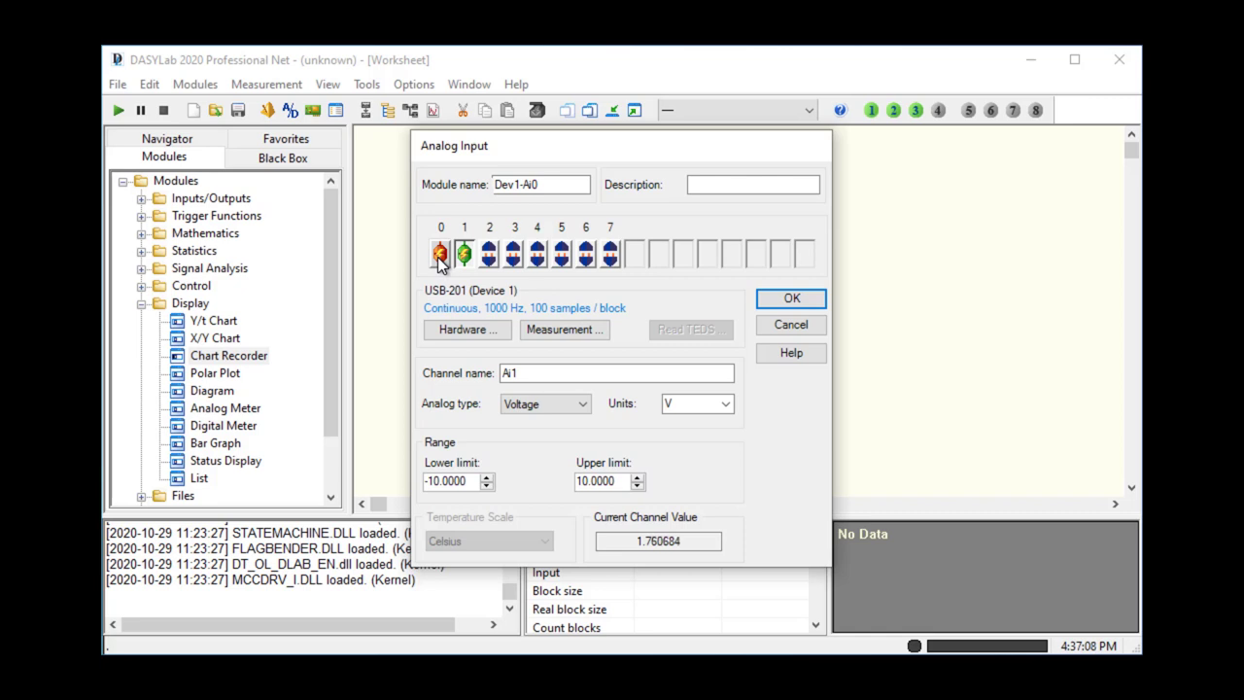
{"action": "left_click", "coordinate": [544, 373]}
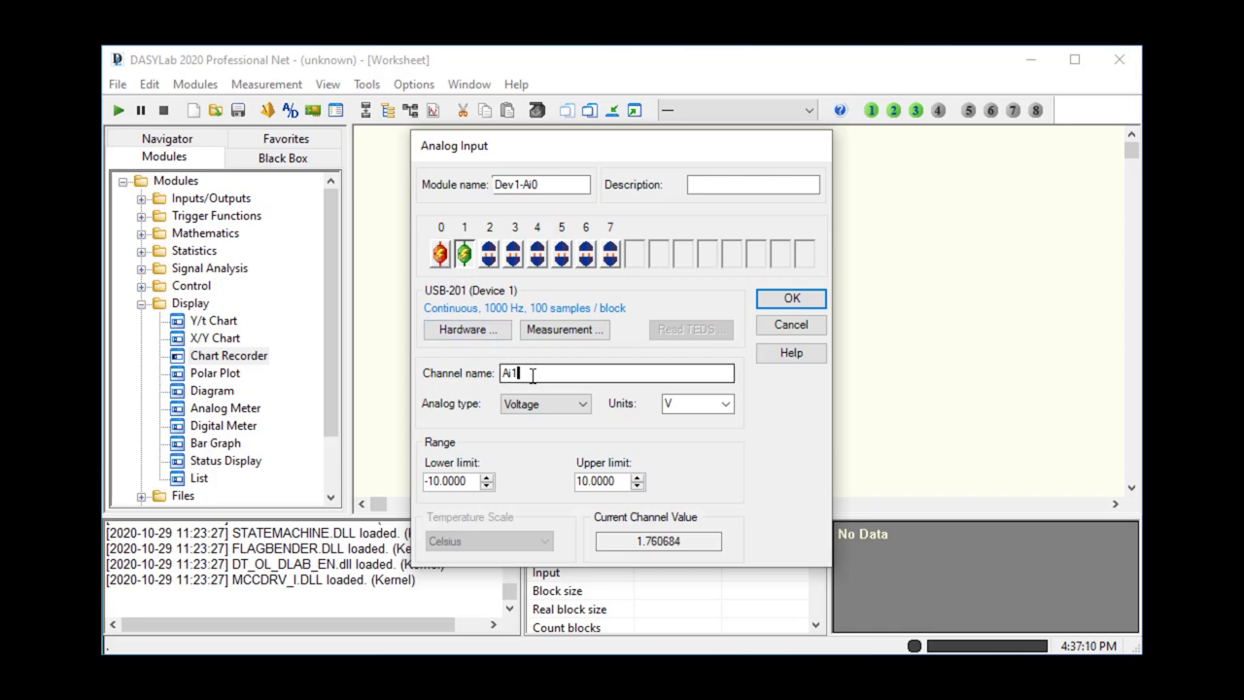
Rename channel 0 of the analog input module as Signal.
{"action": "left_click", "coordinate": [439, 255]}
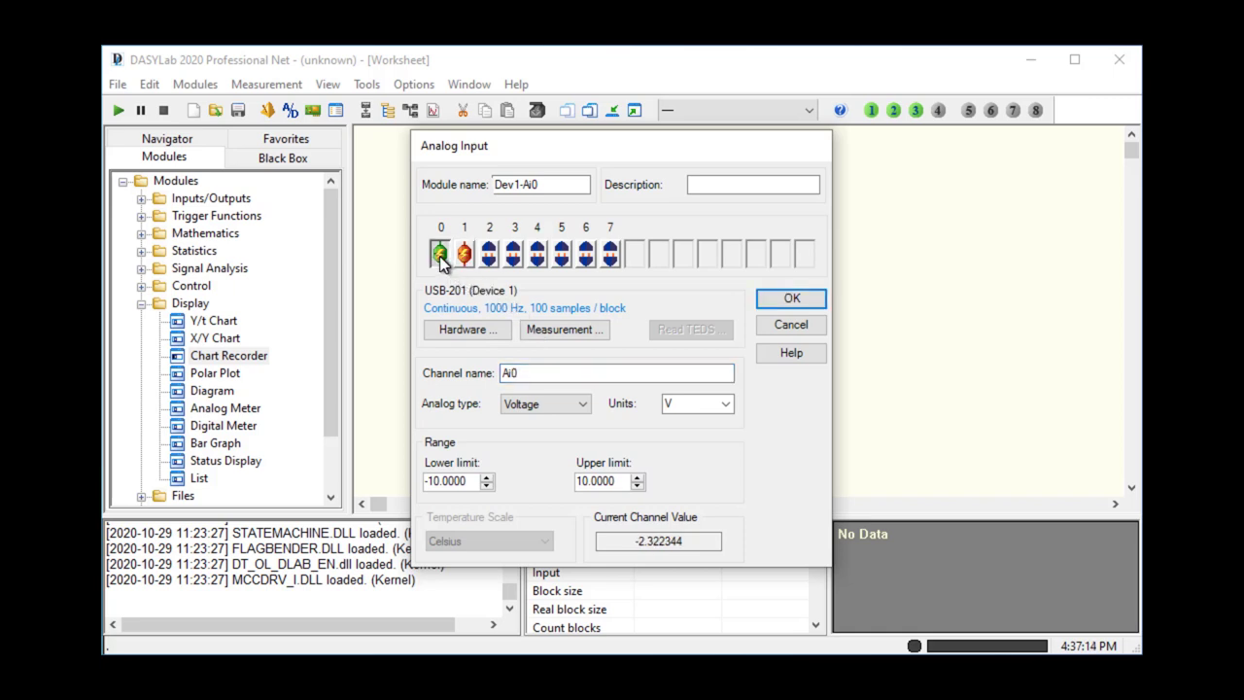
{"action": "left_click", "coordinate": [552, 372]}
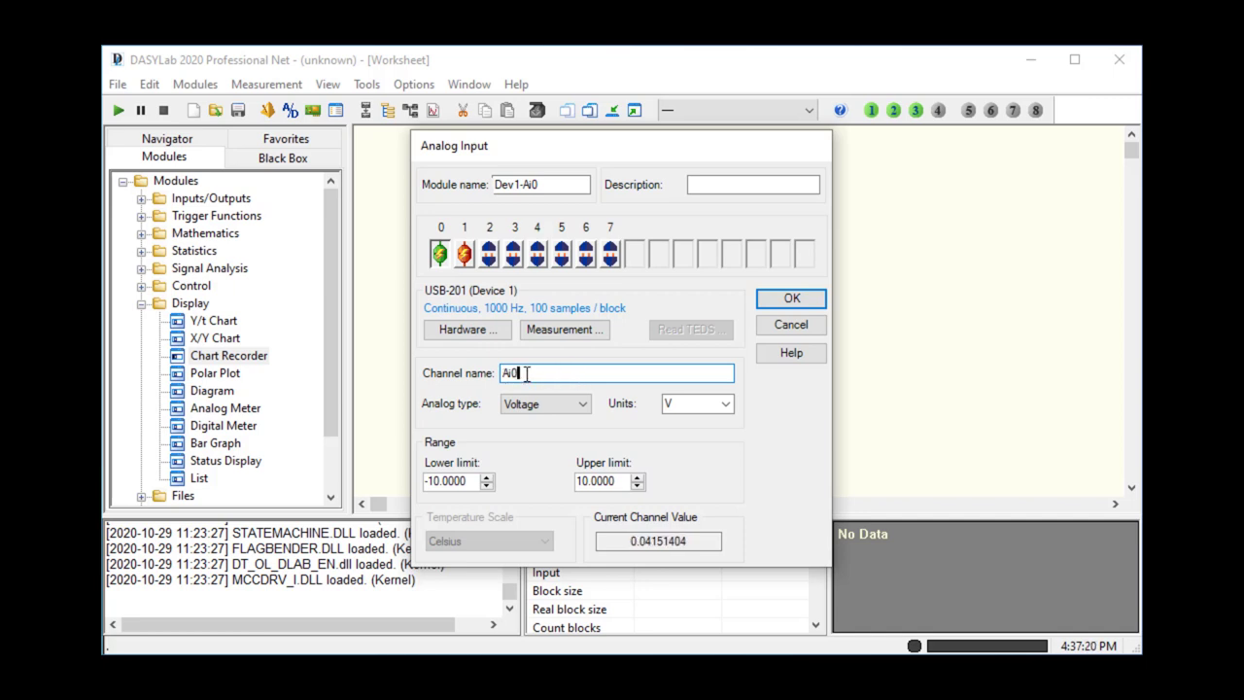
{"action": "left_click_drag", "start_coordinate": [526, 372], "coordinate": [487, 374]}
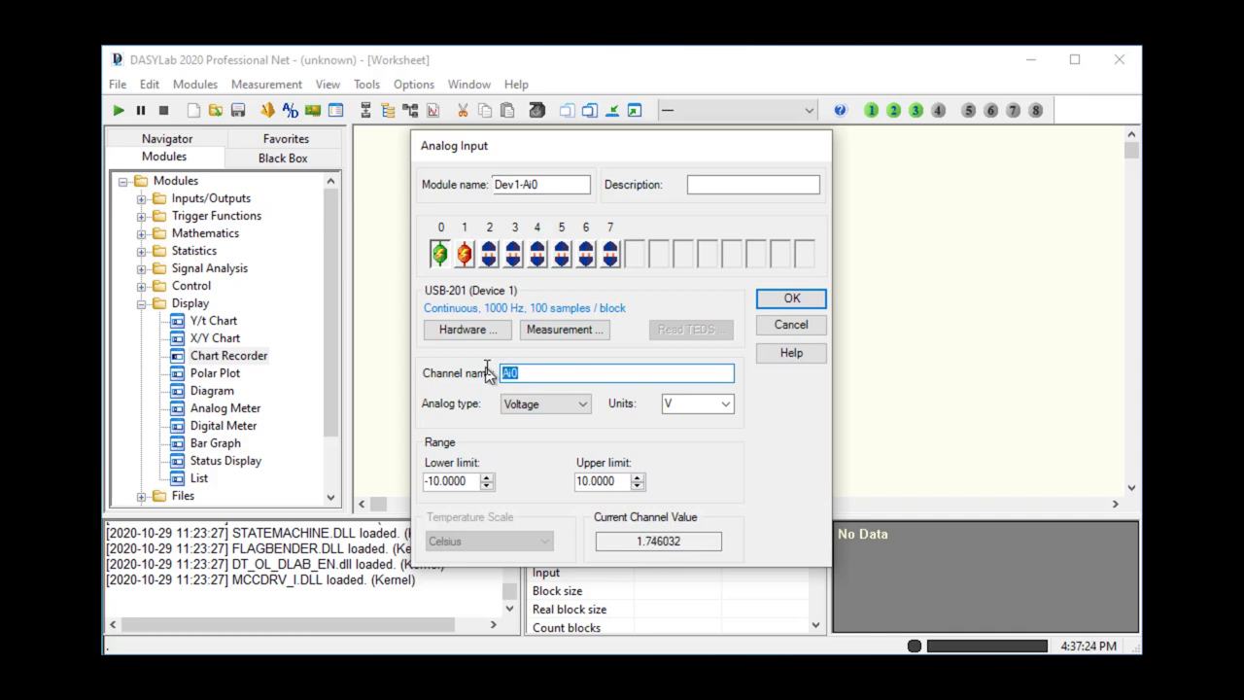
{"action": "type", "text": "?S"}
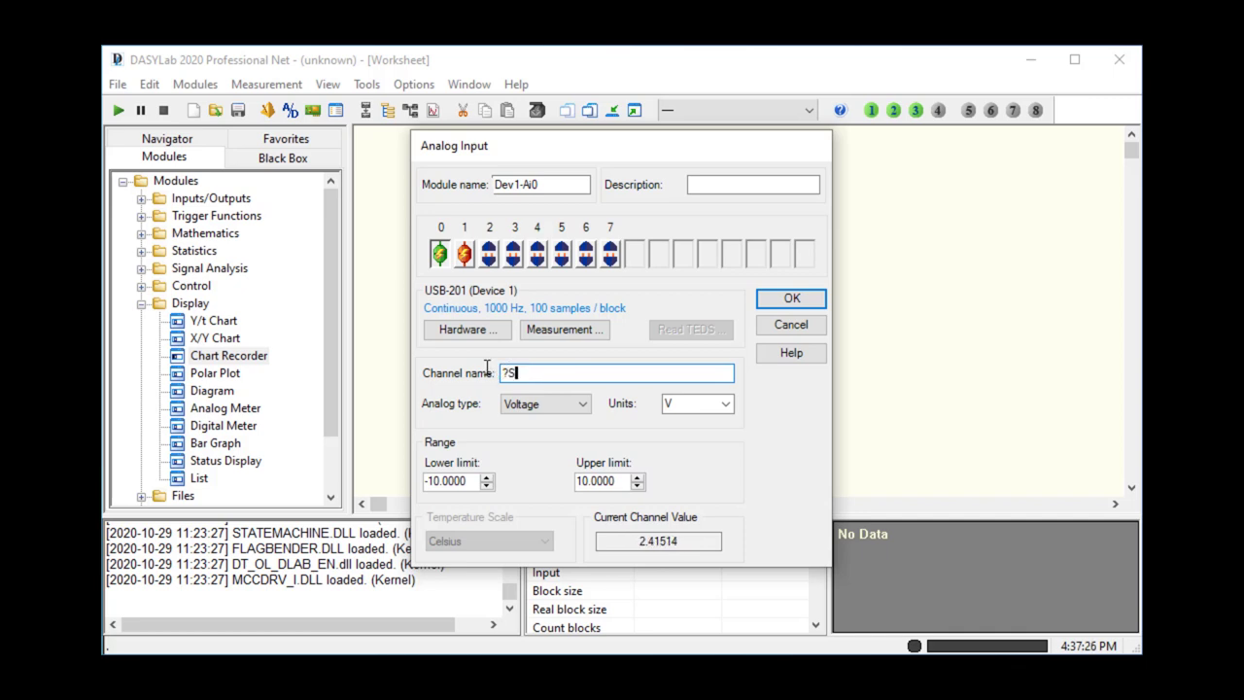
{"action": "key", "text": "BackSpace"}
{"action": "key", "text": "BackSpace"}
{"action": "type", "text": "Signal"}
Rename channel 1 of the analog input module as Signal2 and review its available analog types.
{"action": "left_click", "coordinate": [466, 255]}
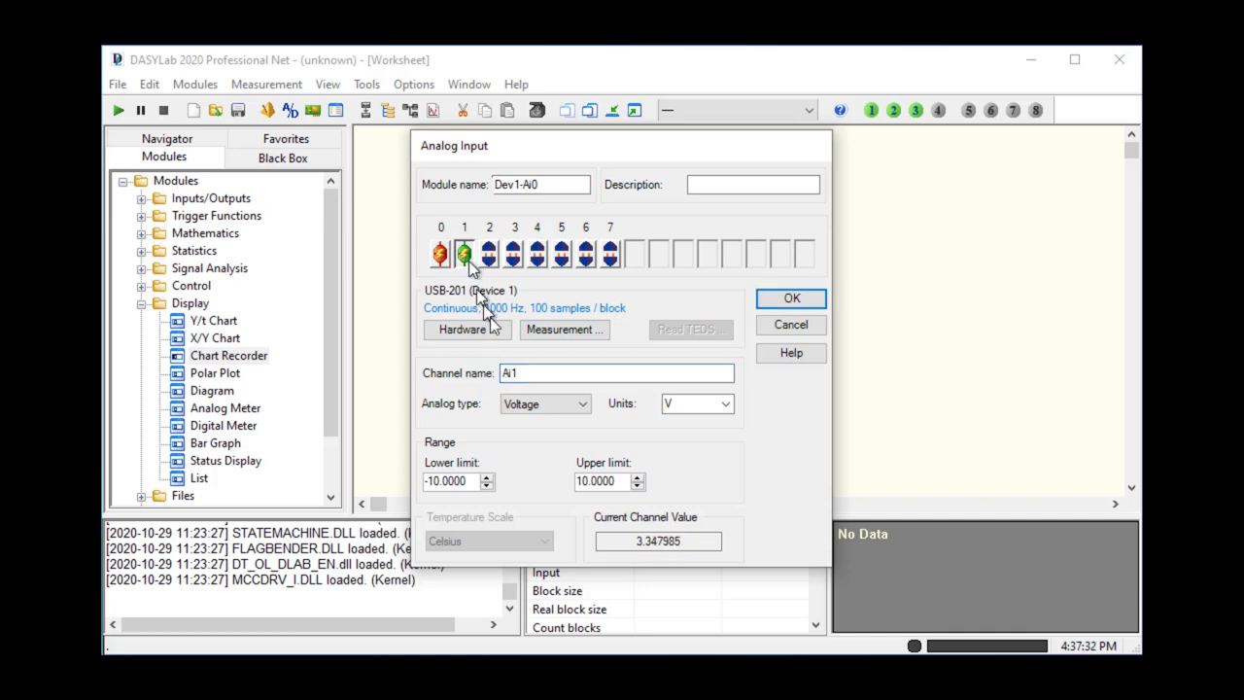
{"action": "double_click", "coordinate": [525, 369]}
{"action": "type", "text": "S"}
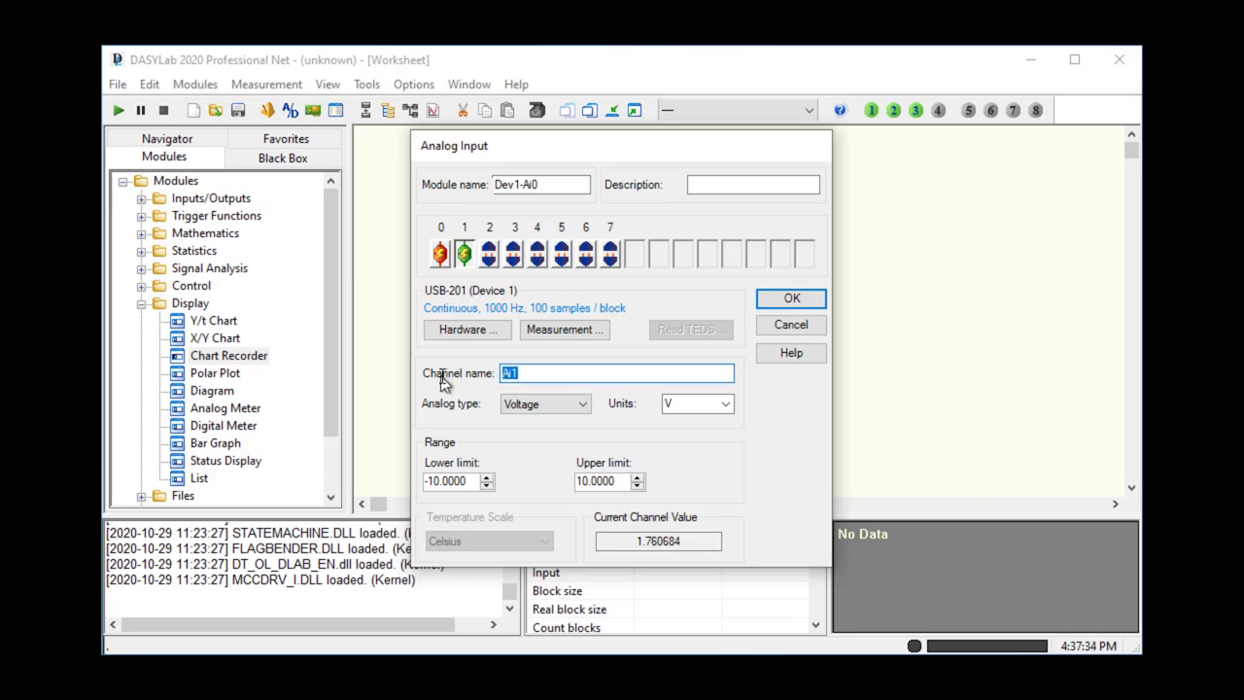
{"action": "type", "text": "ignal2"}
{"action": "left_click", "coordinate": [533, 406]}
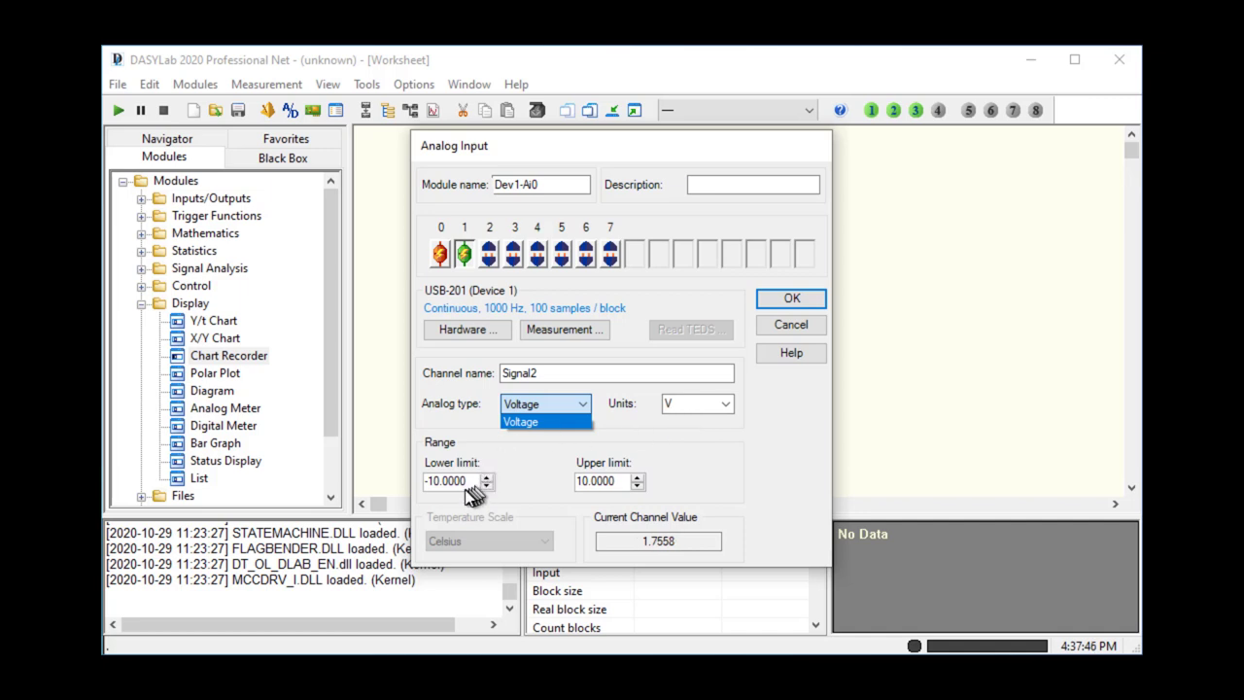
{"action": "left_click", "coordinate": [565, 480]}
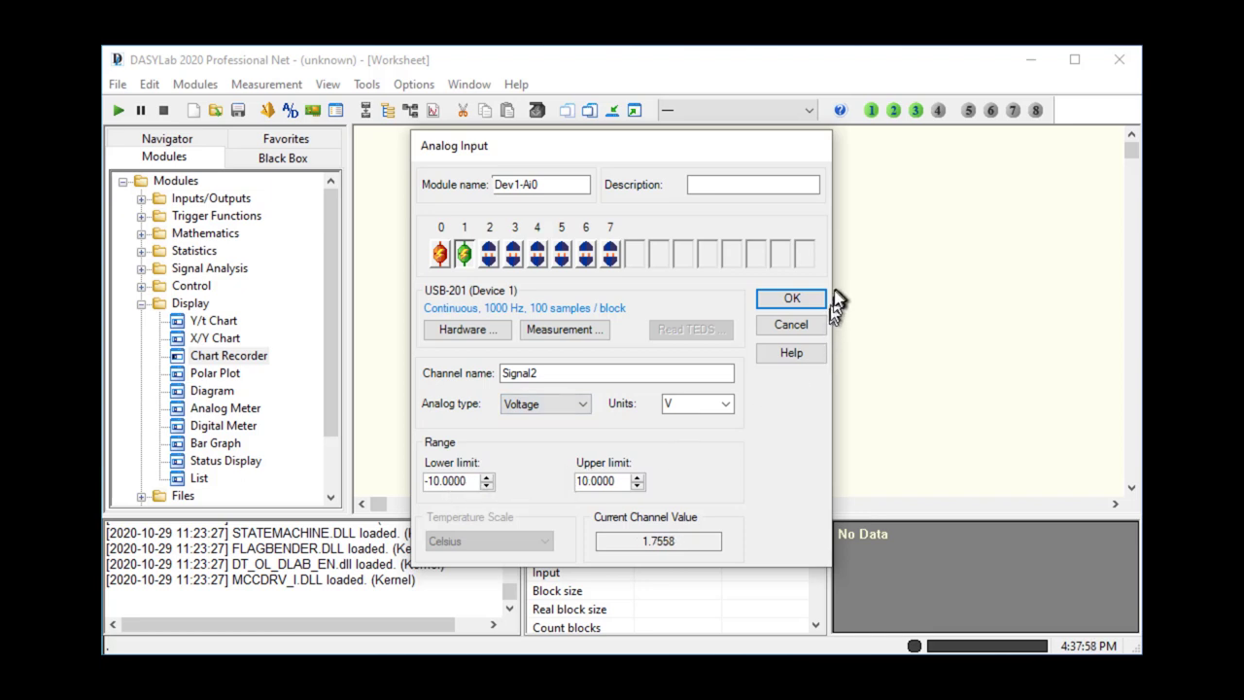
Apply the analog input settings and reposition the Dev1-Ai0 module so its output 0 lines up with the Scaling00 input.
{"action": "left_click", "coordinate": [792, 299]}
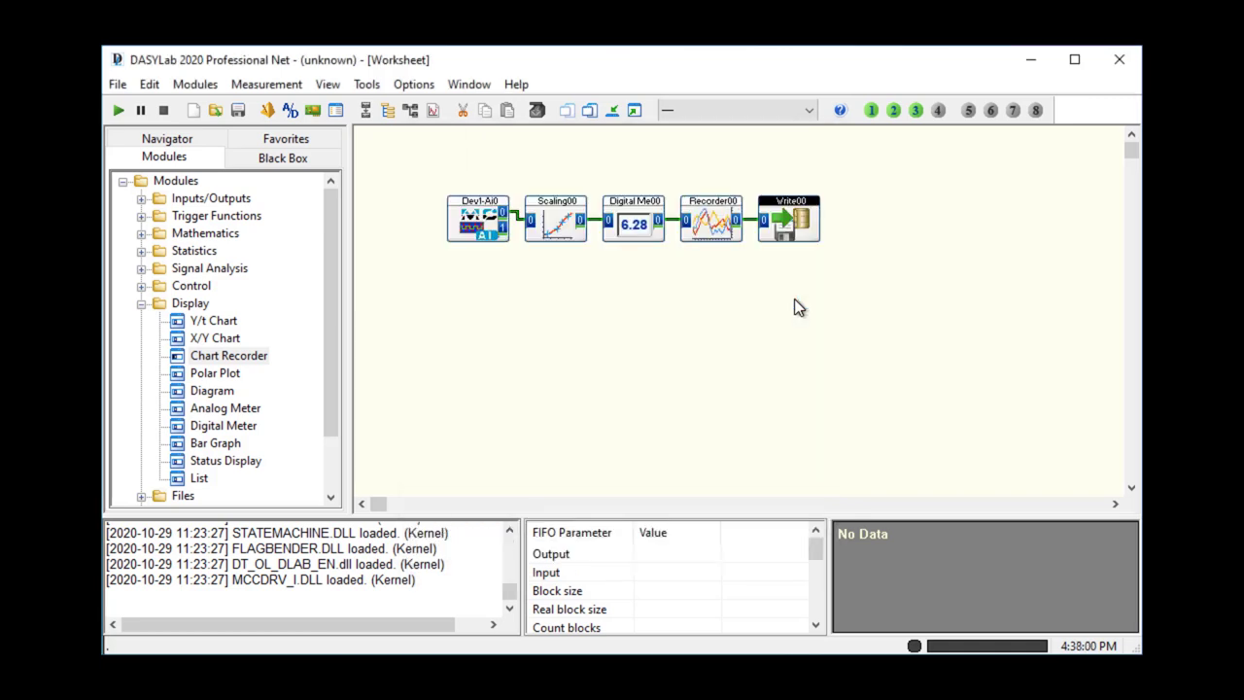
{"action": "left_click_drag", "start_coordinate": [505, 232], "coordinate": [459, 227]}
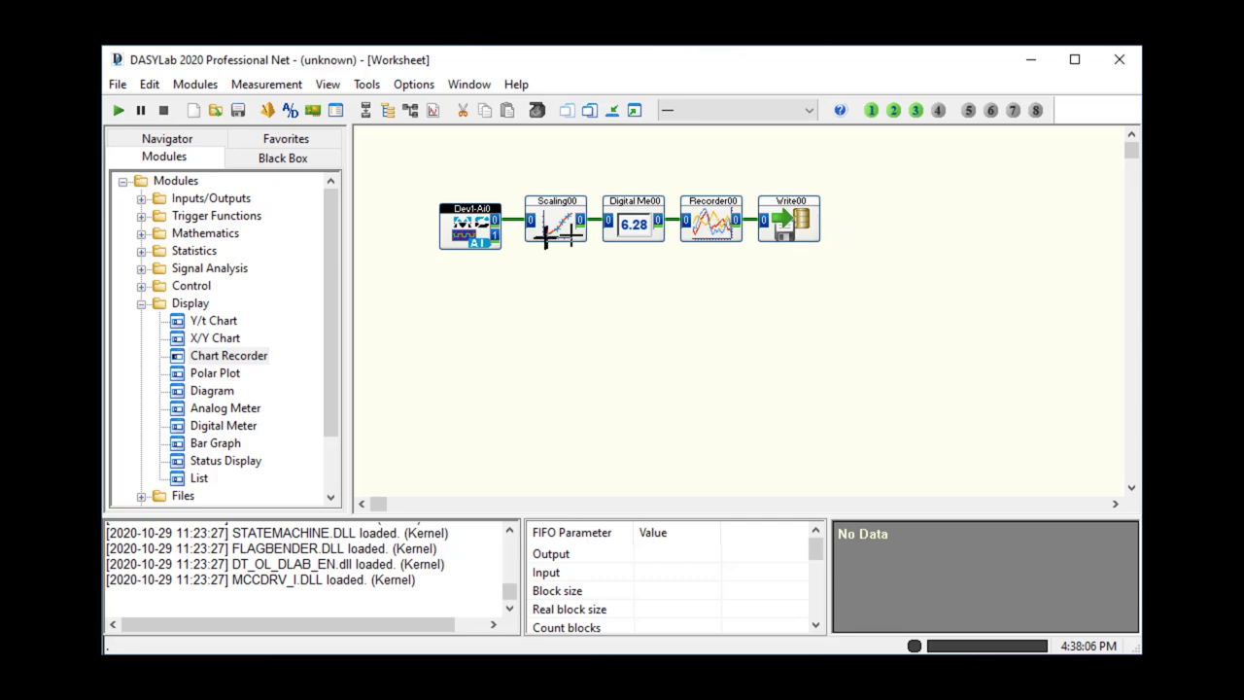
Add channel 1 to the Scaling00 module, review its linear function and unit settings, and apply.
{"action": "right_click", "coordinate": [549, 227]}
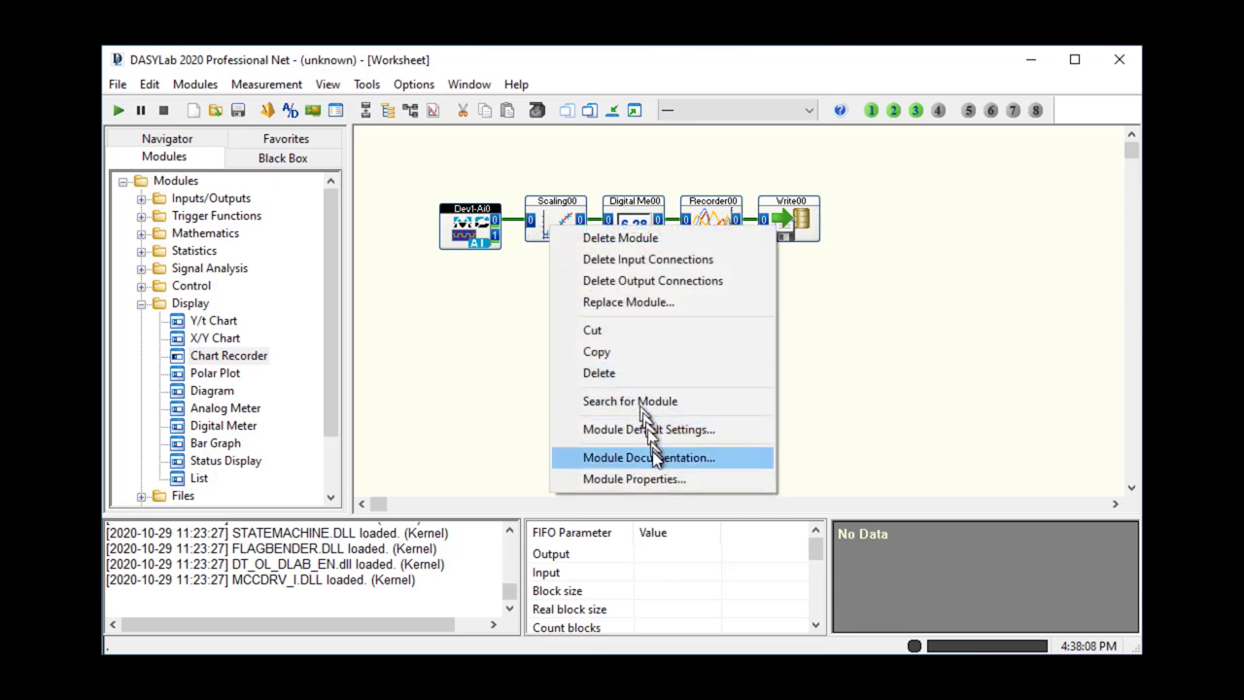
{"action": "left_click", "coordinate": [646, 479]}
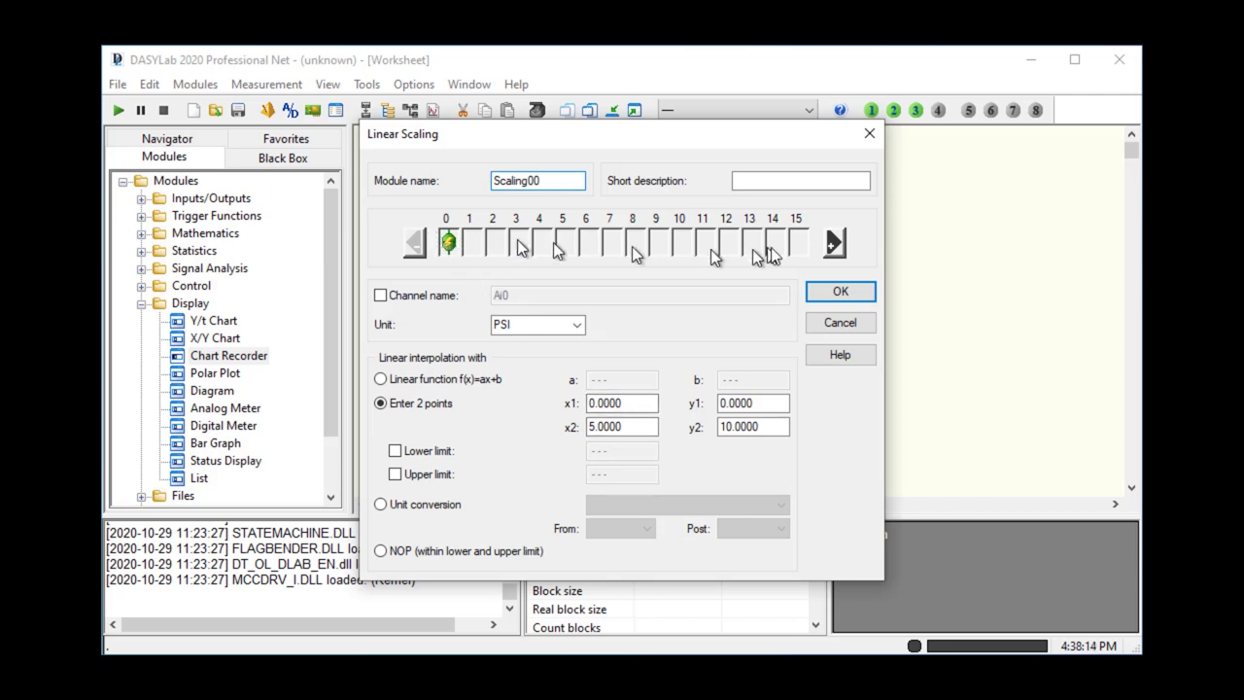
{"action": "left_click", "coordinate": [835, 243]}
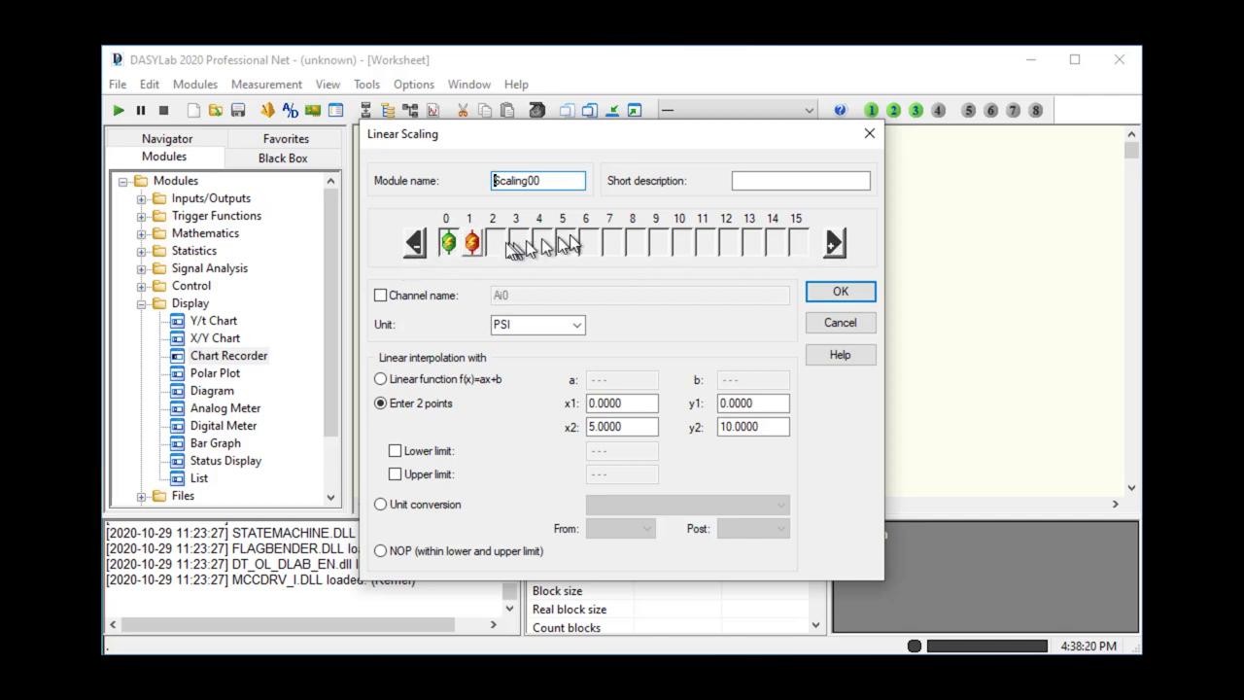
{"action": "left_click", "coordinate": [472, 243]}
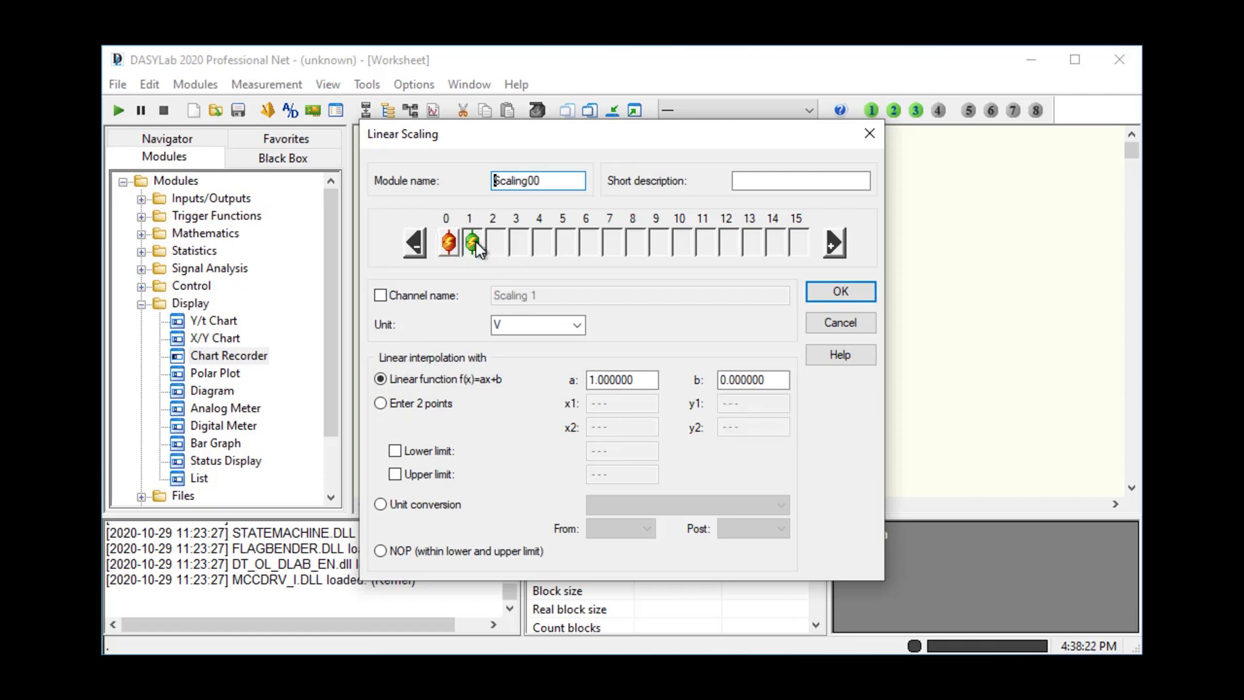
{"action": "left_click", "coordinate": [634, 384]}
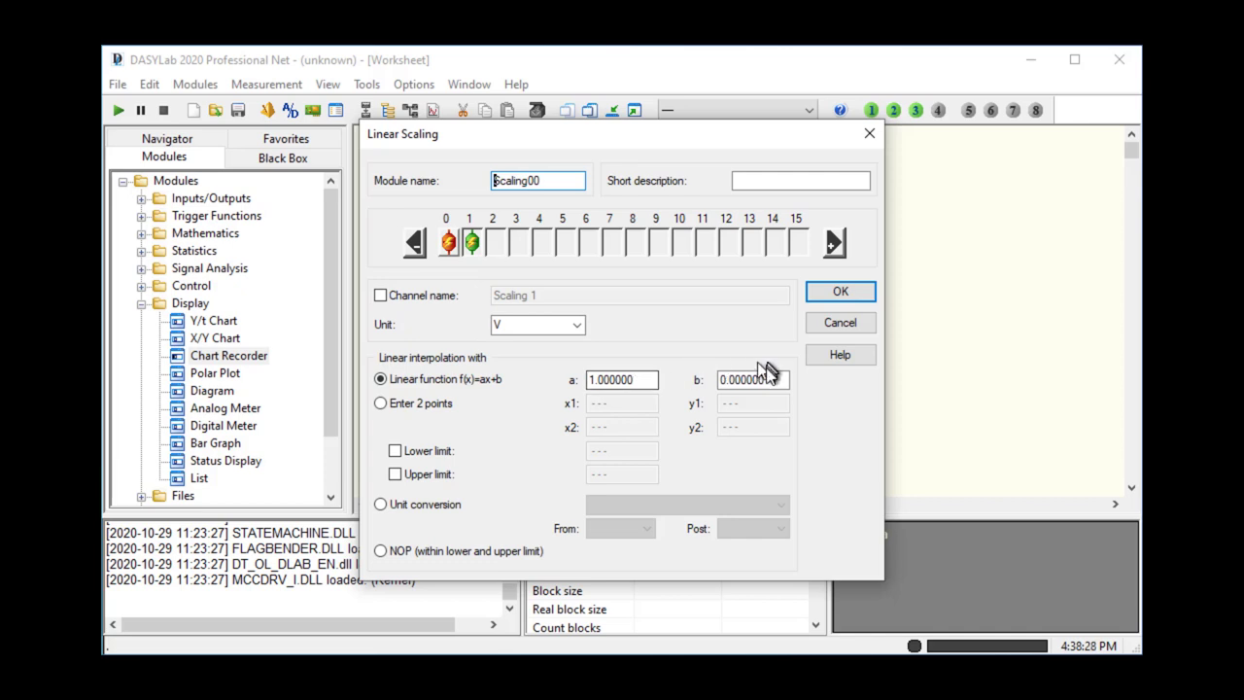
{"action": "left_click", "coordinate": [785, 381]}
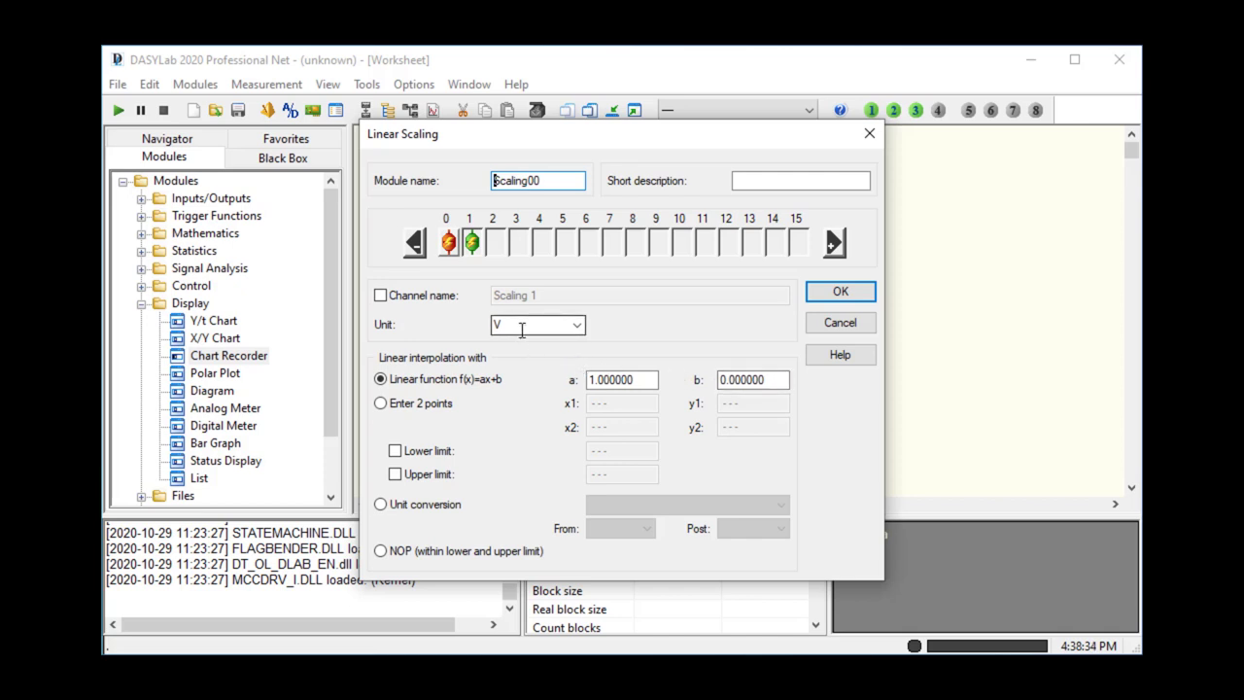
{"action": "left_click", "coordinate": [841, 292]}
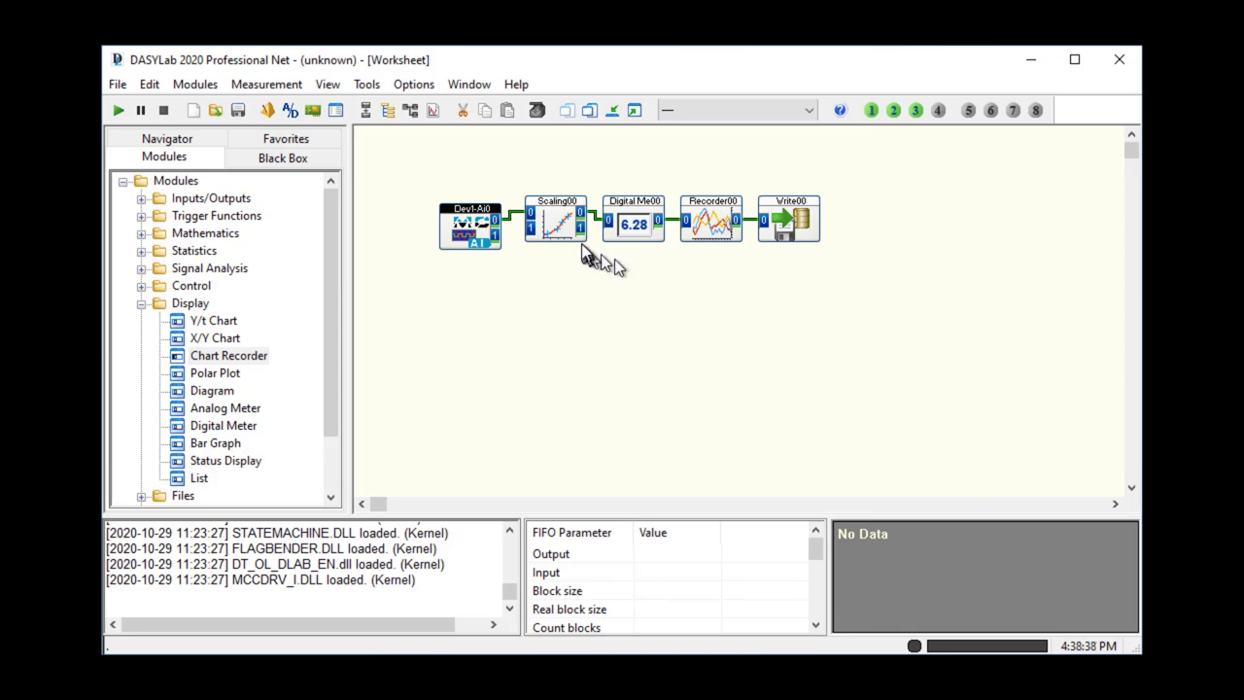
Add channel 1 to the Digital Me00 digital meter module and apply the change.
{"action": "right_click", "coordinate": [628, 225]}
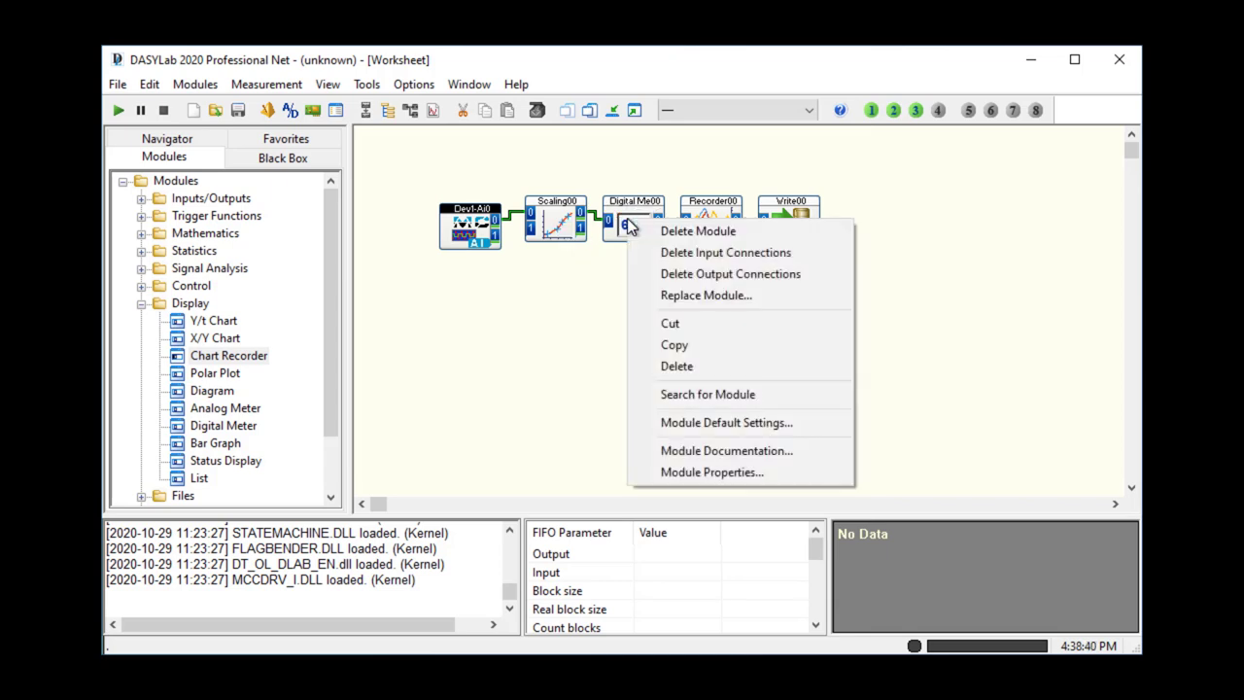
{"action": "left_click", "coordinate": [627, 225]}
{"action": "right_click", "coordinate": [627, 220]}
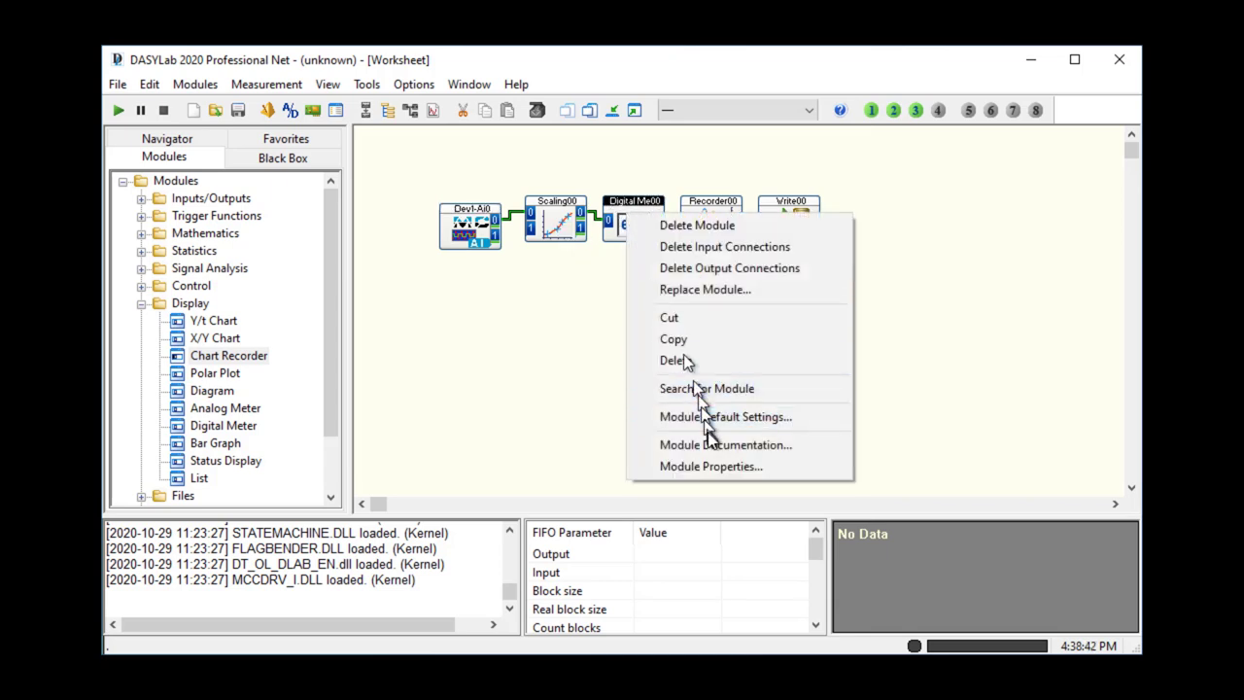
{"action": "left_click", "coordinate": [708, 465]}
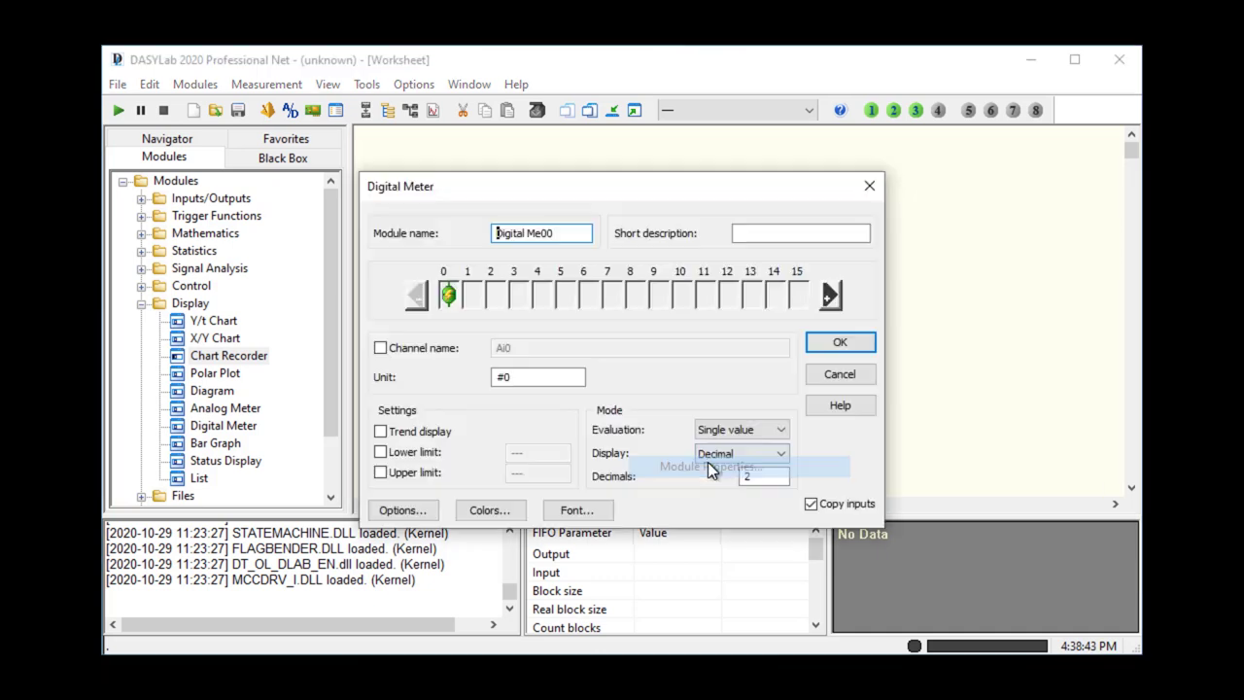
{"action": "left_click", "coordinate": [831, 292]}
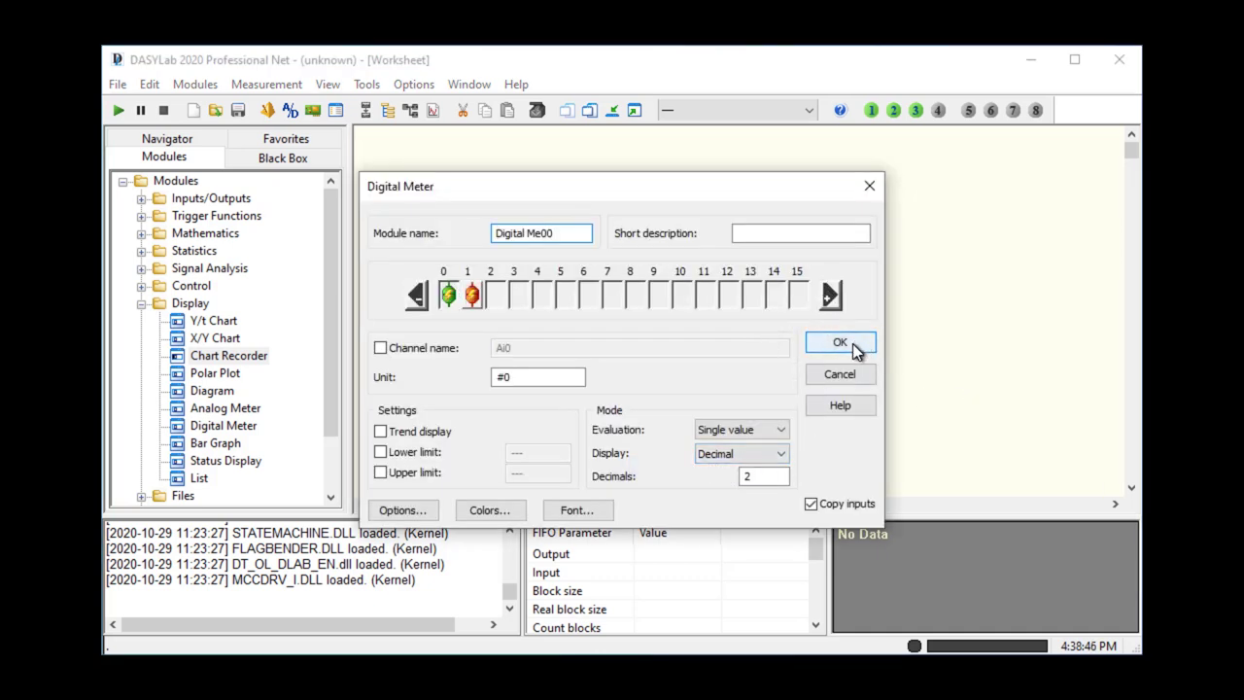
{"action": "left_click", "coordinate": [840, 343]}
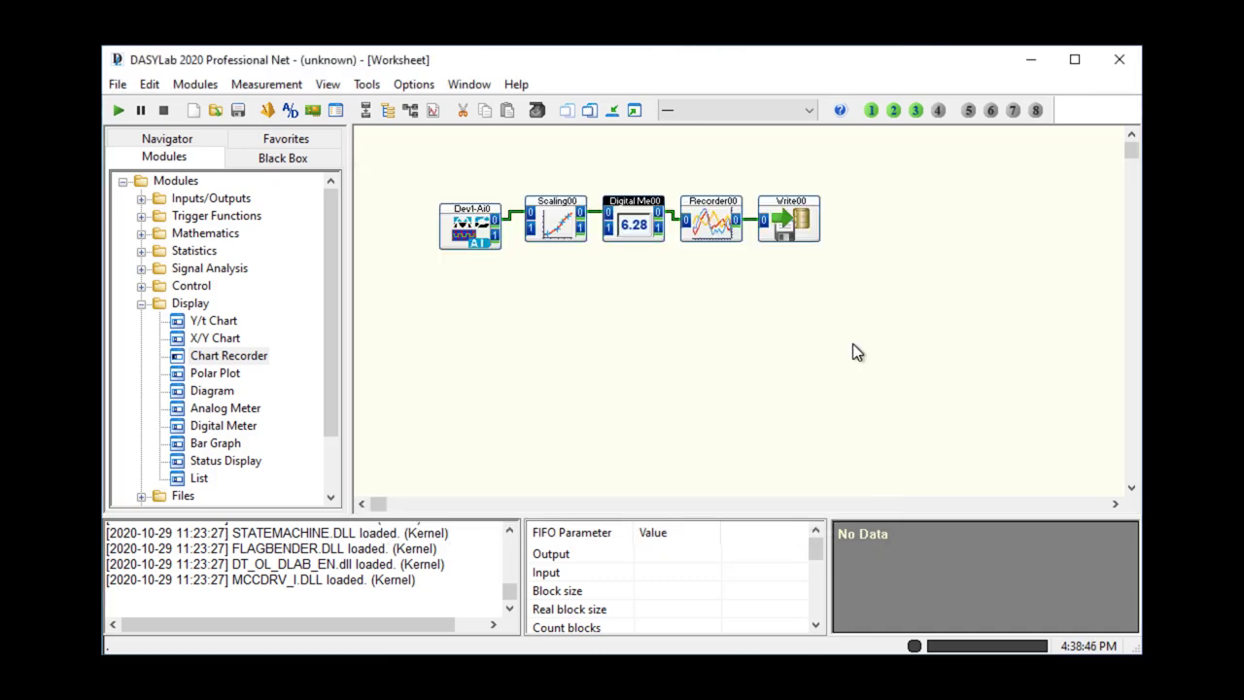
Add channel 1 to the Recorder00 chart recorder module and apply the change.
{"action": "right_click", "coordinate": [707, 222]}
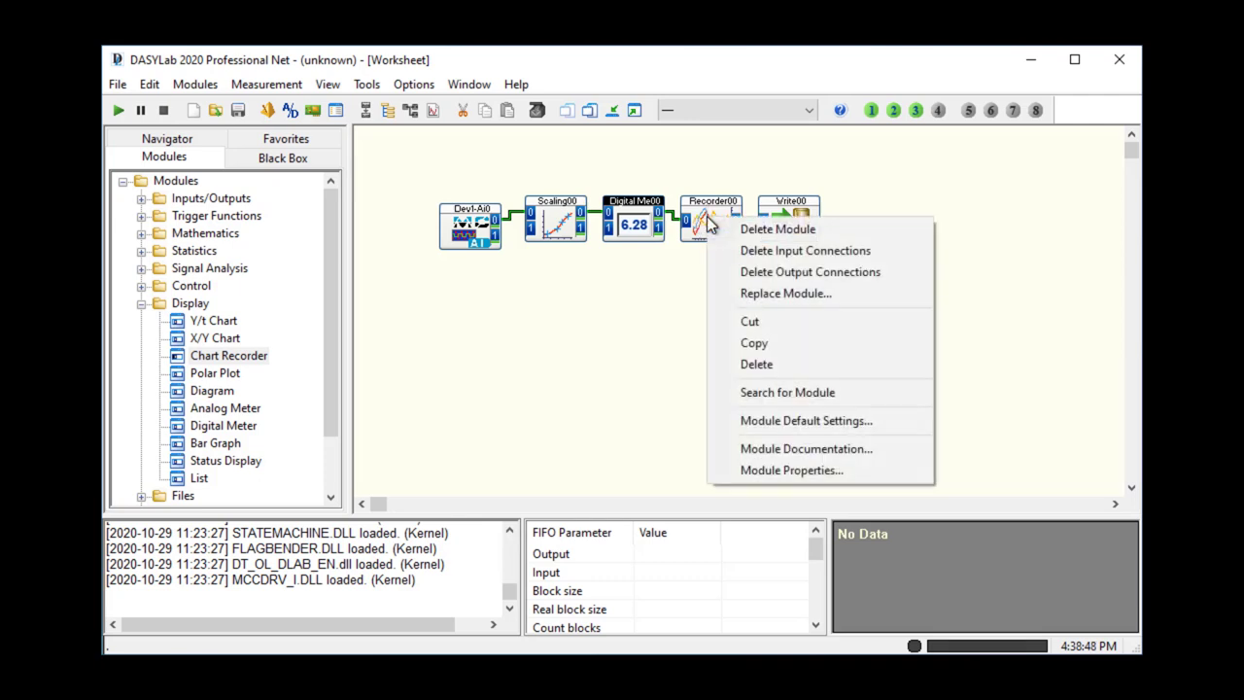
{"action": "left_click", "coordinate": [760, 471]}
{"action": "left_click", "coordinate": [831, 392]}
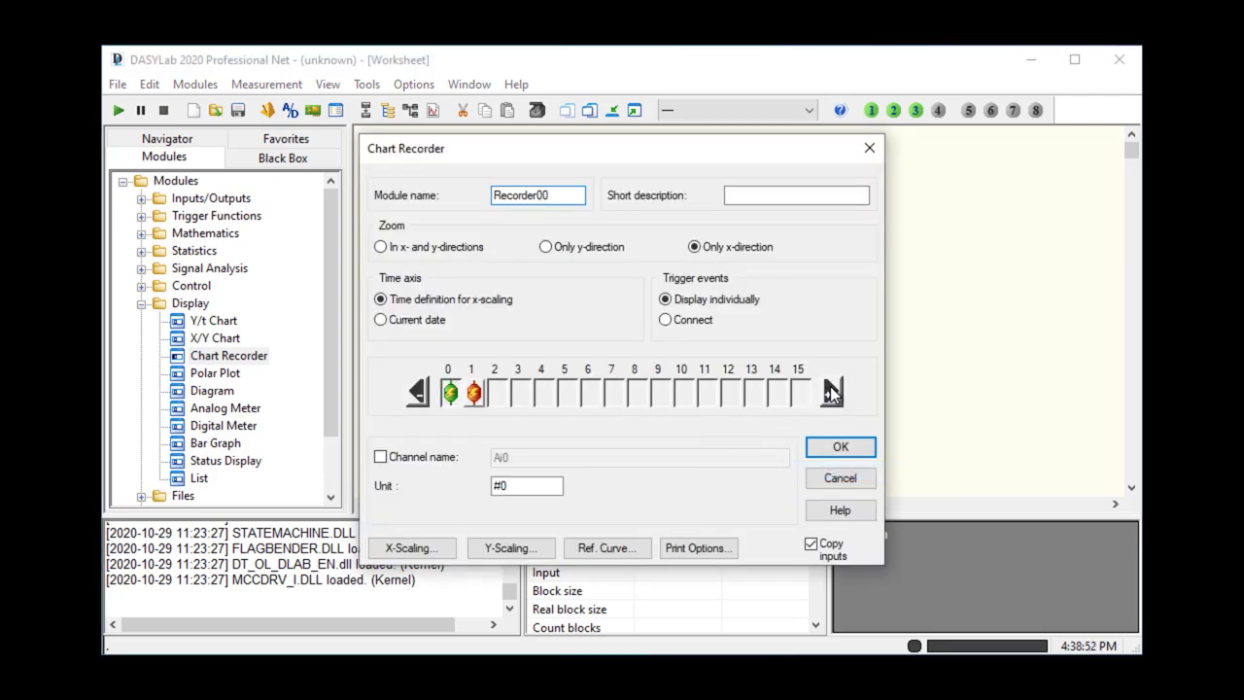
{"action": "left_click", "coordinate": [841, 447]}
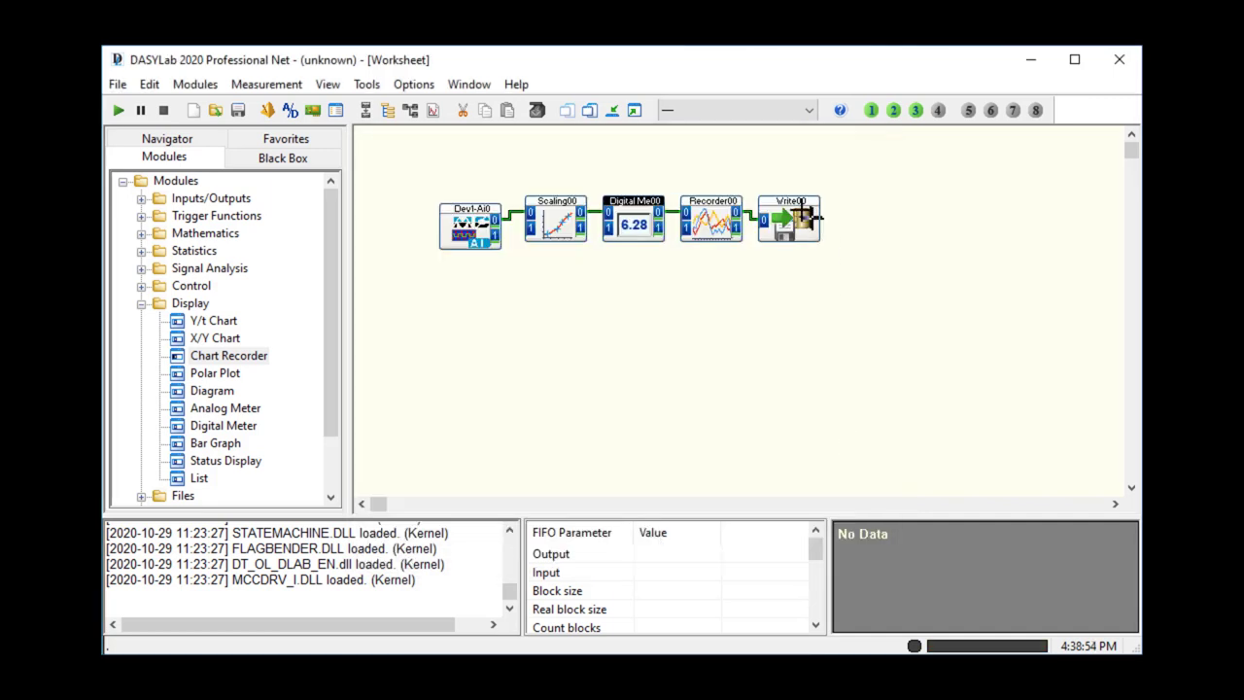
Add channel 1 in the properties of the Write00 data writing module.
{"action": "right_click", "coordinate": [806, 216]}
{"action": "left_click", "coordinate": [852, 469]}
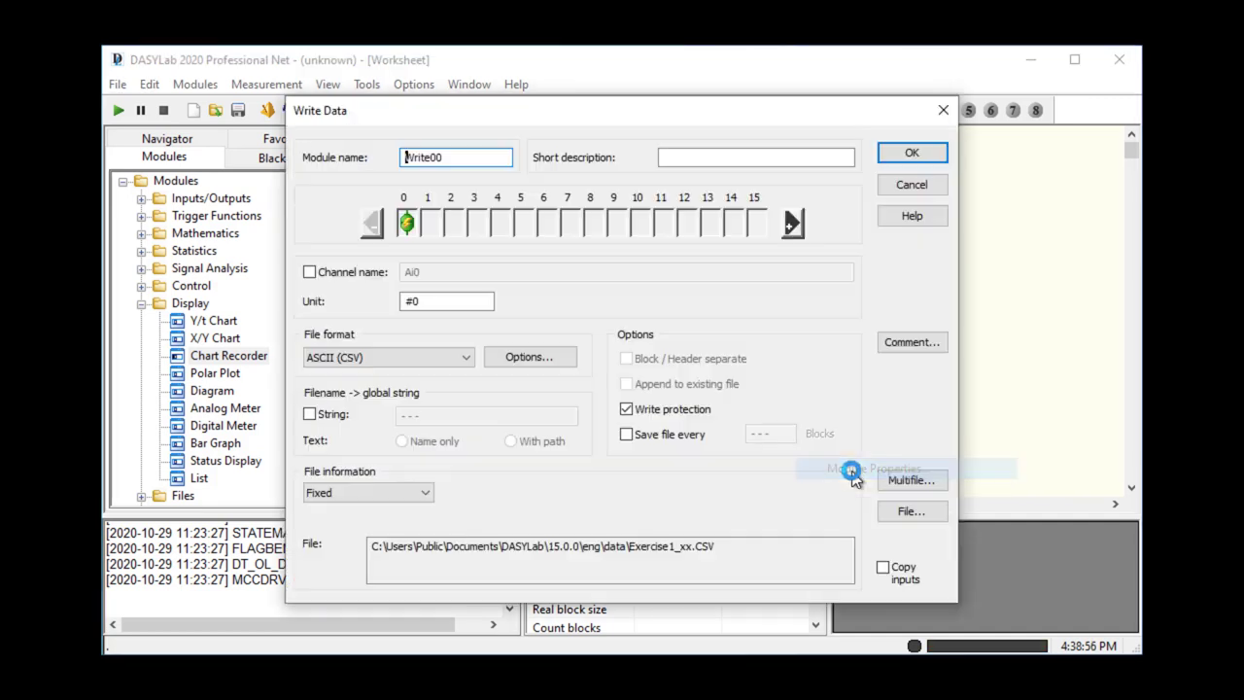
{"action": "left_click", "coordinate": [793, 224]}
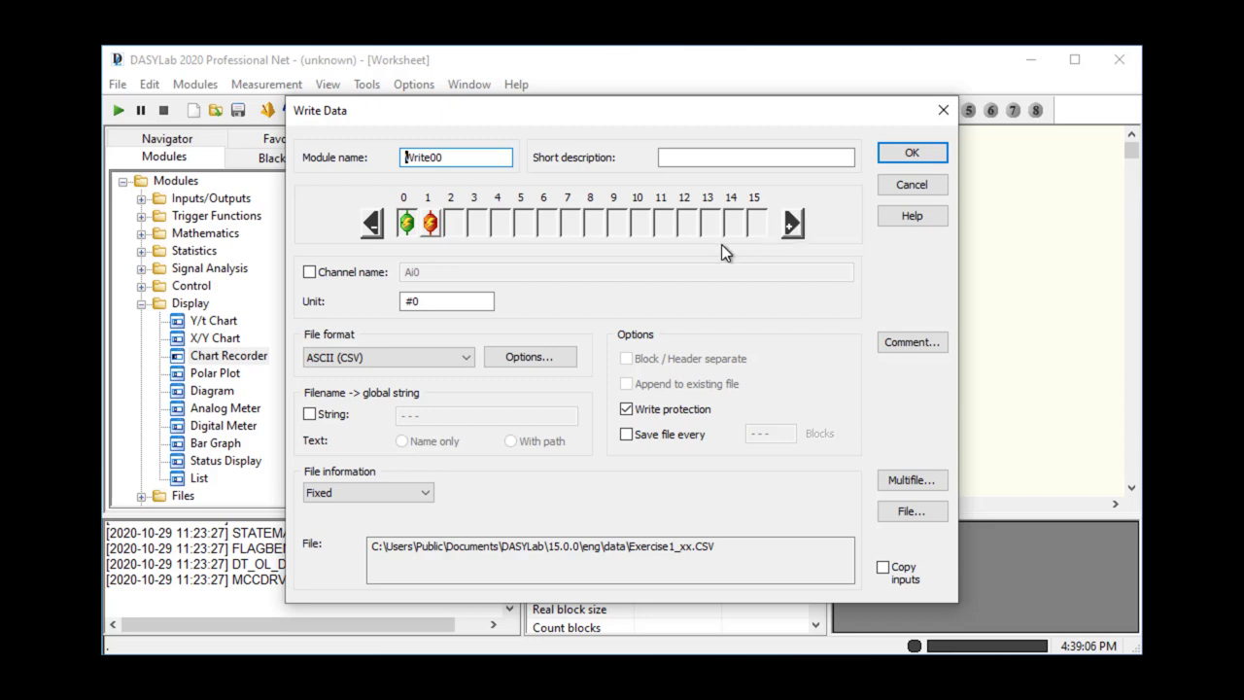
Set the Write00 module's data file name to Exercise2 and apply the module settings.
{"action": "left_click", "coordinate": [906, 519]}
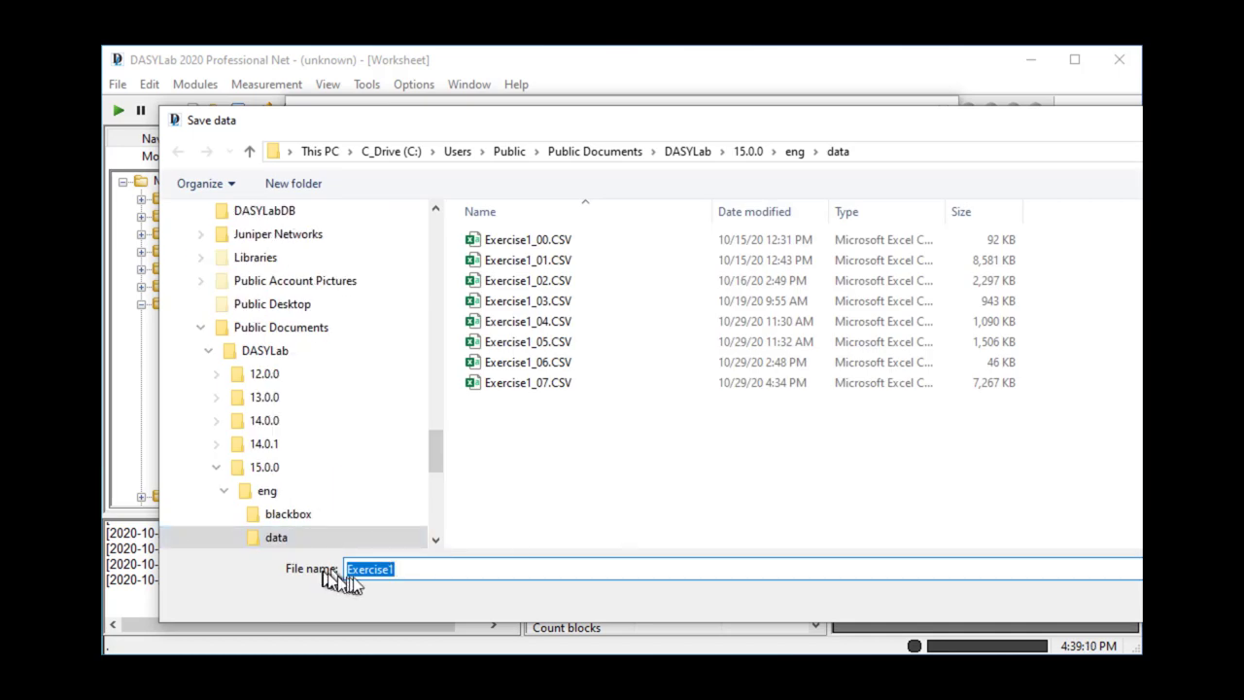
{"action": "left_click", "coordinate": [412, 569]}
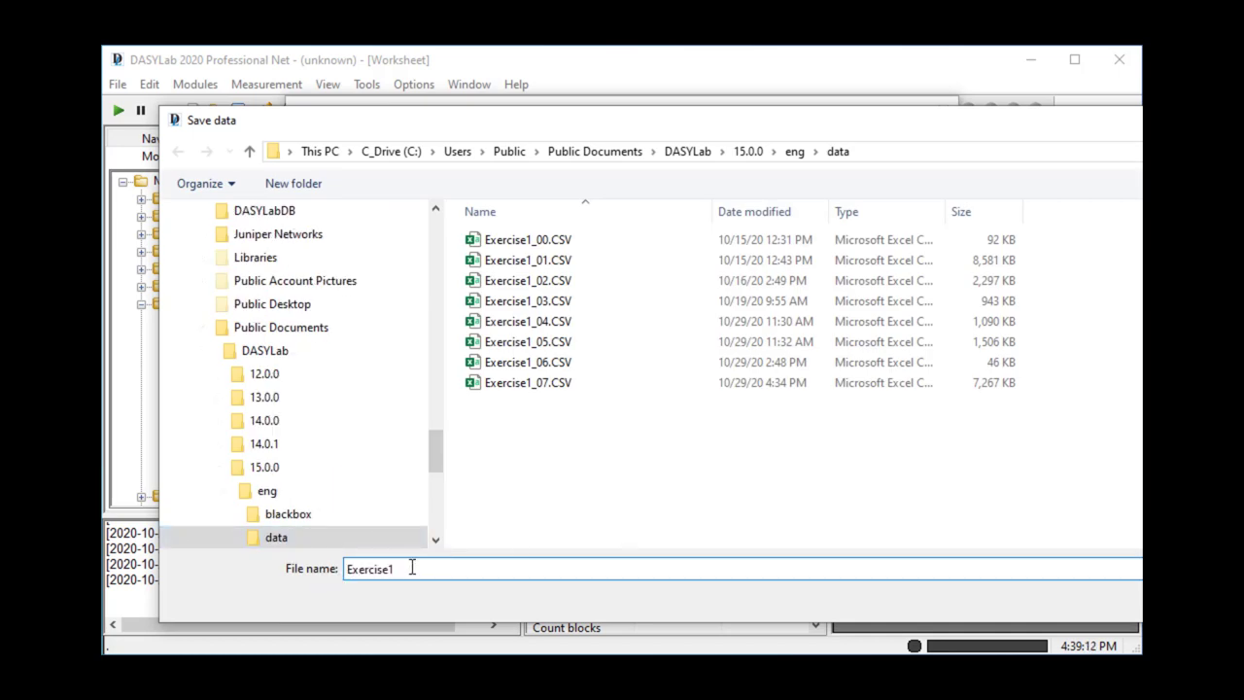
{"action": "key", "text": "BackSpace"}
{"action": "type", "text": "2"}
{"action": "key", "text": "Return"}
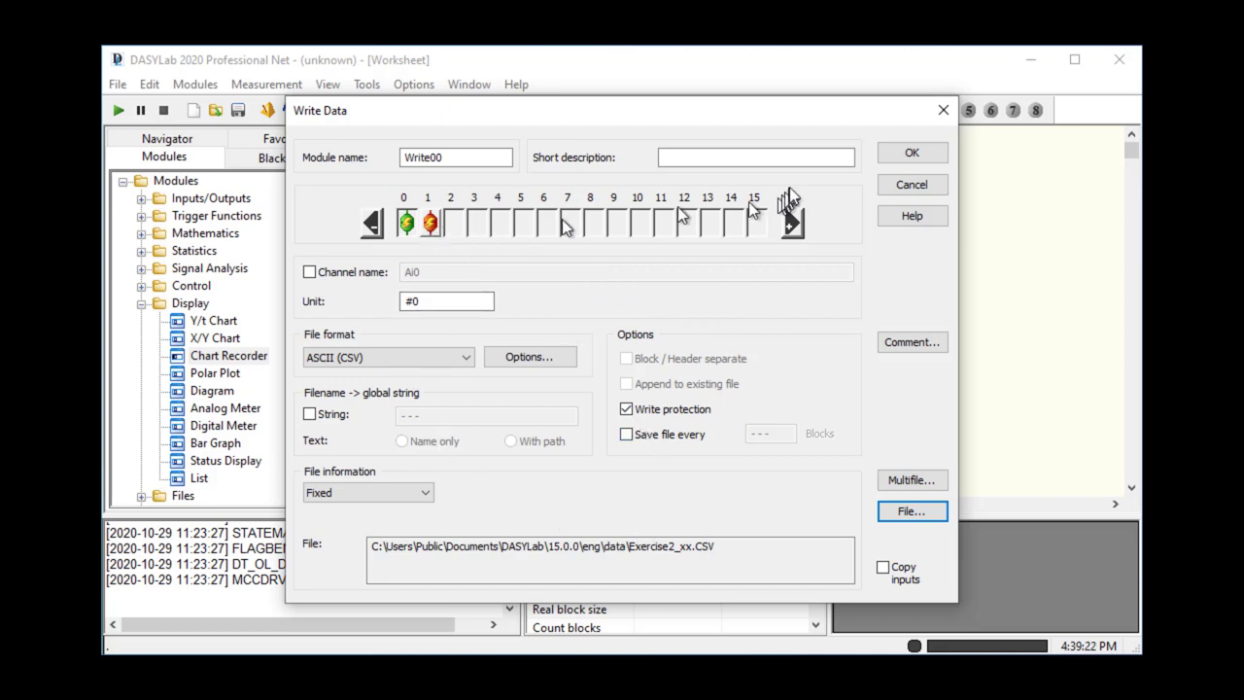
{"action": "left_click", "coordinate": [913, 153]}
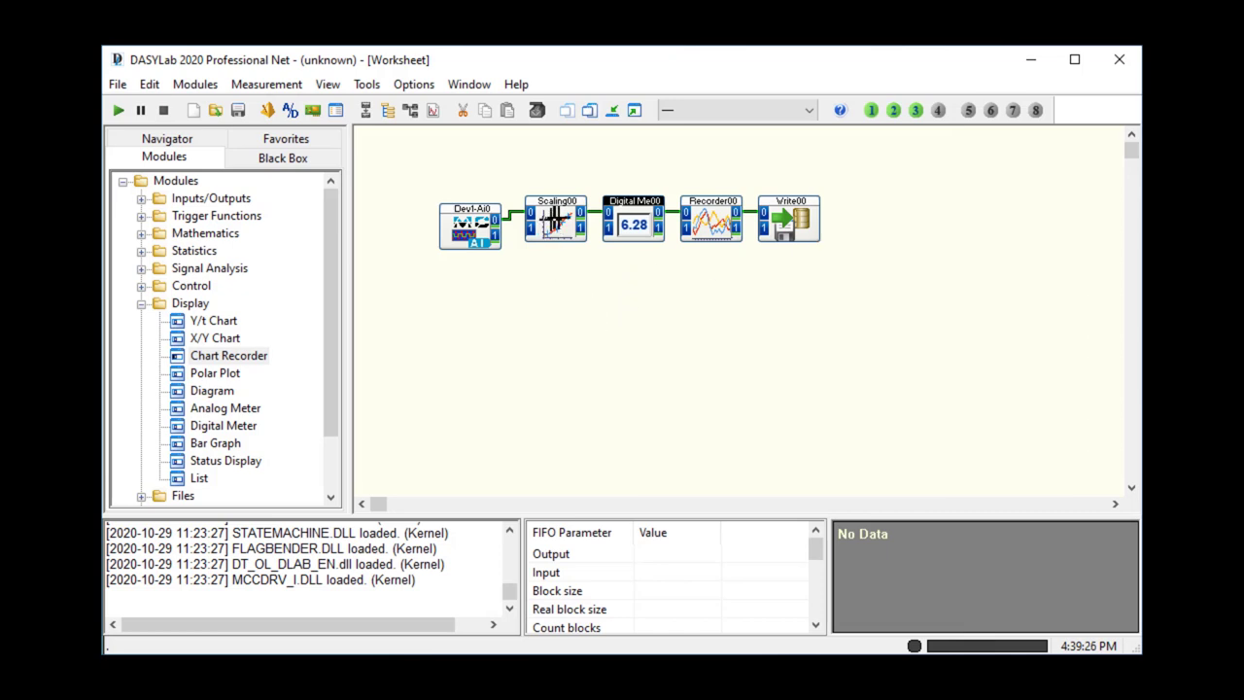
Line up the worksheet modules from Dev1-Ai0 to Write00 so both channels connect through the chain, and space them out horizontally.
{"action": "left_click_drag", "start_coordinate": [551, 223], "coordinate": [544, 232]}
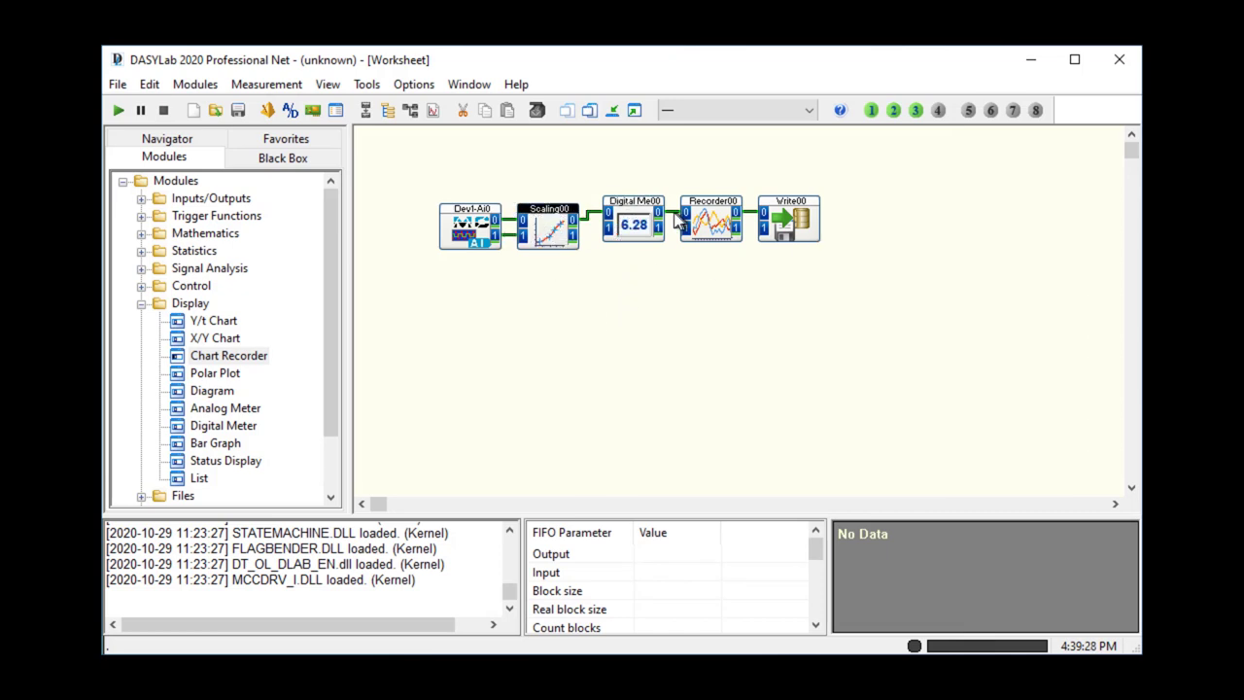
{"action": "left_click_drag", "start_coordinate": [652, 218], "coordinate": [703, 225]}
{"action": "mouse_move", "coordinate": [787, 221]}
{"action": "left_mouse_down"}
{"action": "mouse_move", "coordinate": [763, 222]}
{"action": "mouse_move", "coordinate": [779, 224]}
{"action": "left_mouse_up"}
{"action": "left_click_drag", "start_coordinate": [804, 223], "coordinate": [808, 227]}
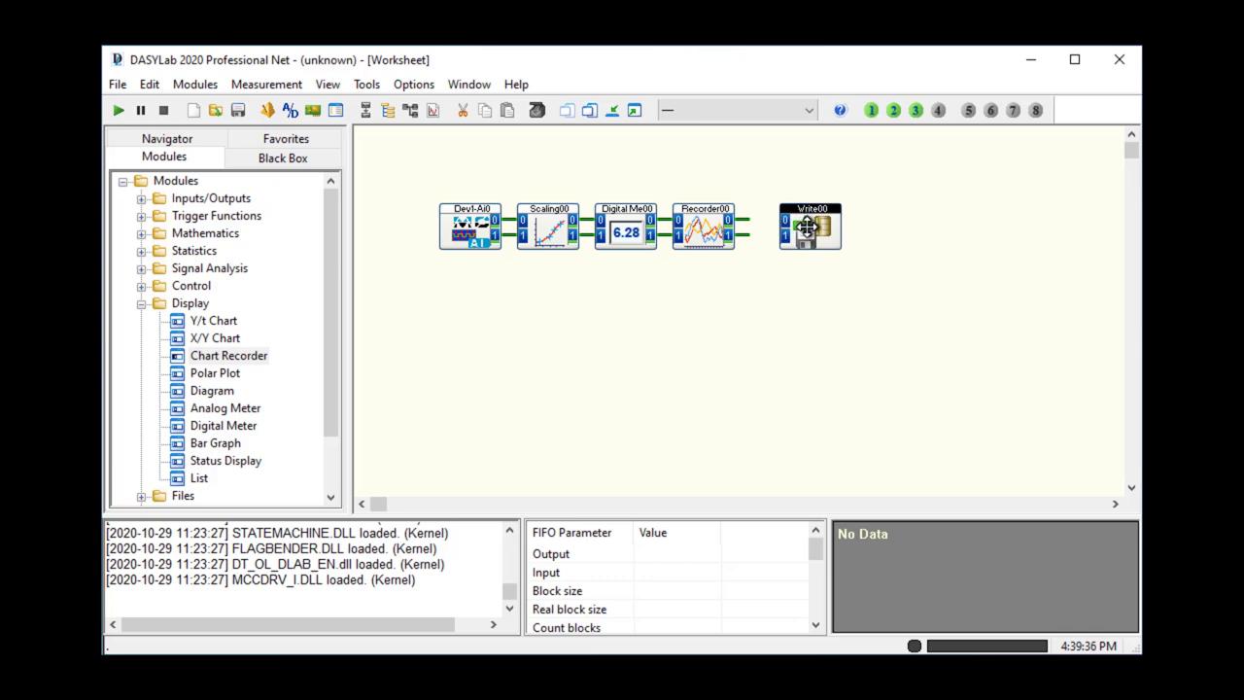
{"action": "left_click_drag", "start_coordinate": [705, 229], "coordinate": [719, 227]}
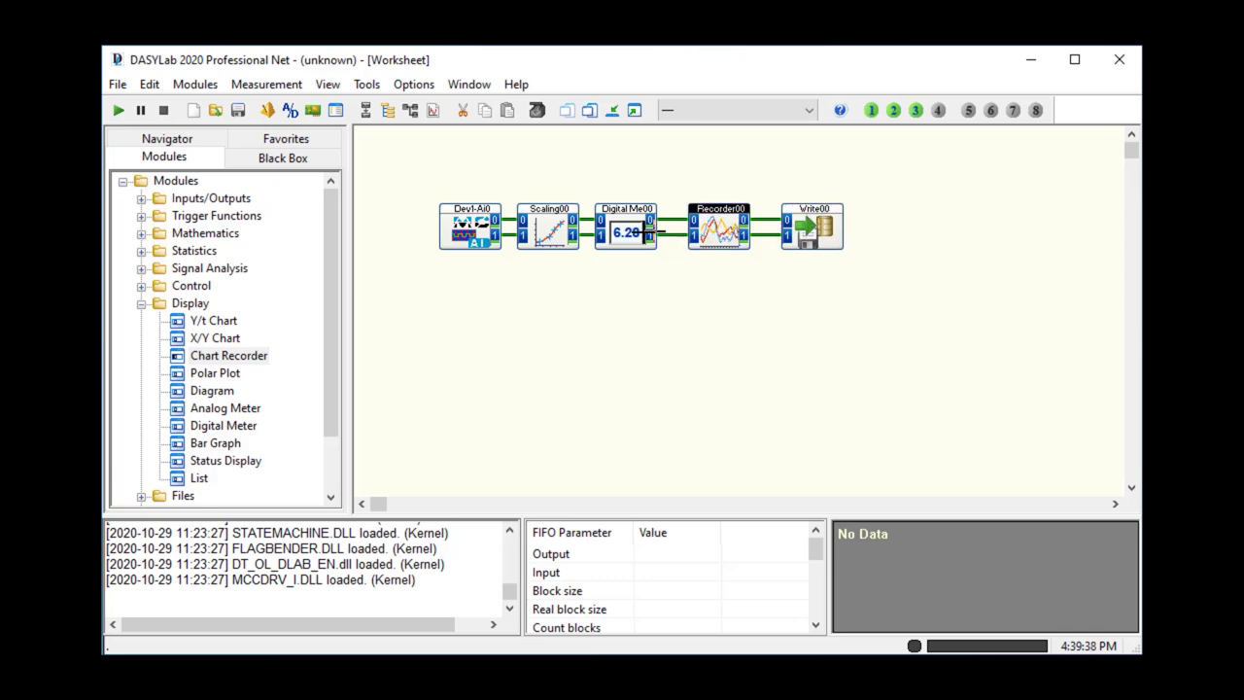
{"action": "left_click_drag", "start_coordinate": [626, 232], "coordinate": [634, 231]}
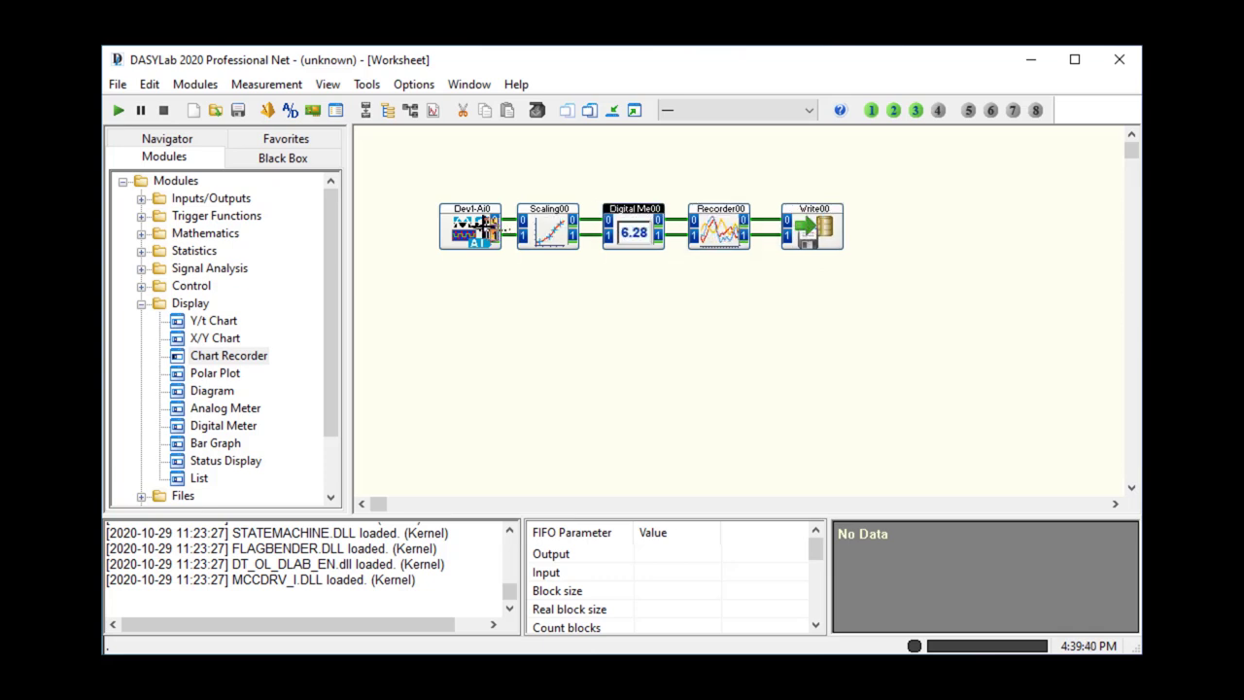
{"action": "left_click_drag", "start_coordinate": [480, 223], "coordinate": [472, 223]}
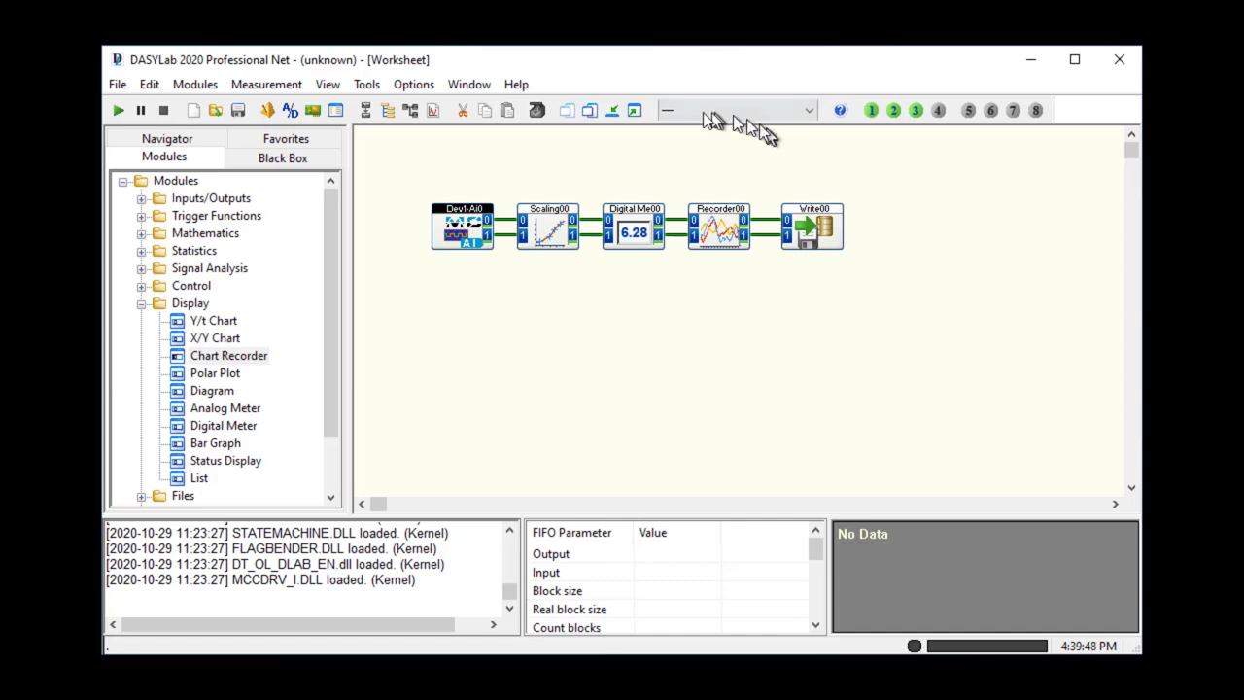
Show the display windows, resize the Recorder00 window from both sides, and place the digital meter window beside it.
{"action": "left_click", "coordinate": [632, 112]}
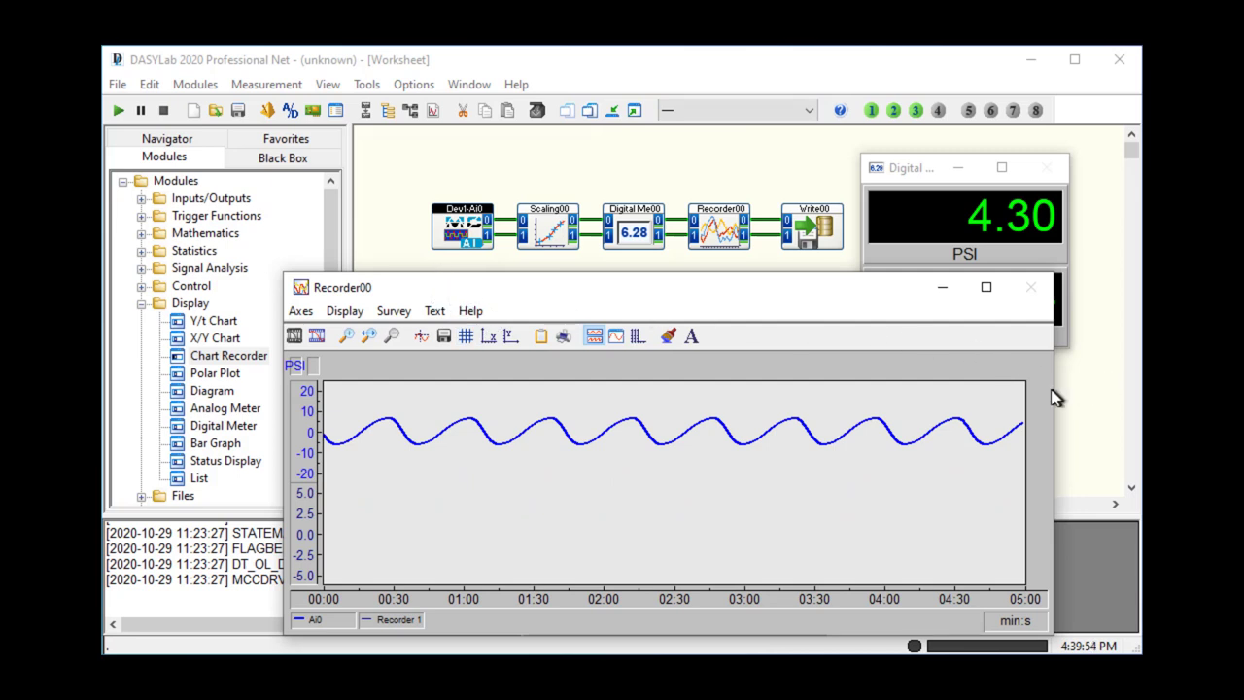
{"action": "left_click_drag", "start_coordinate": [1052, 383], "coordinate": [859, 372]}
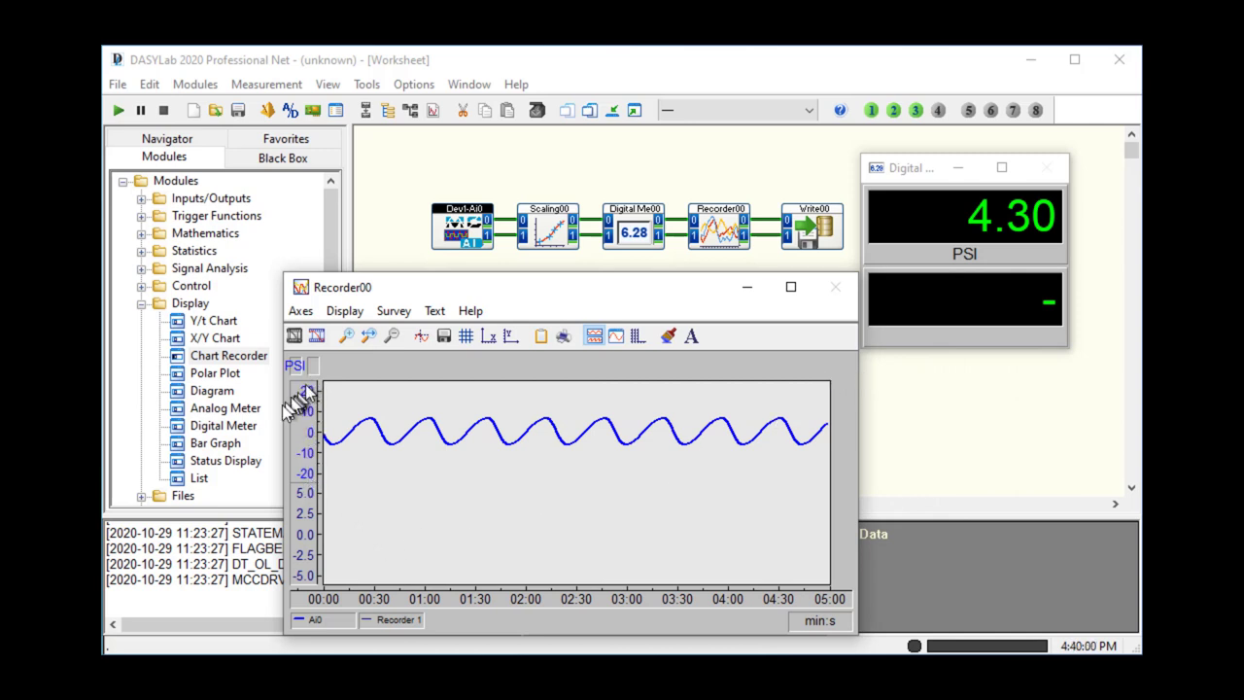
{"action": "left_click_drag", "start_coordinate": [277, 411], "coordinate": [158, 412]}
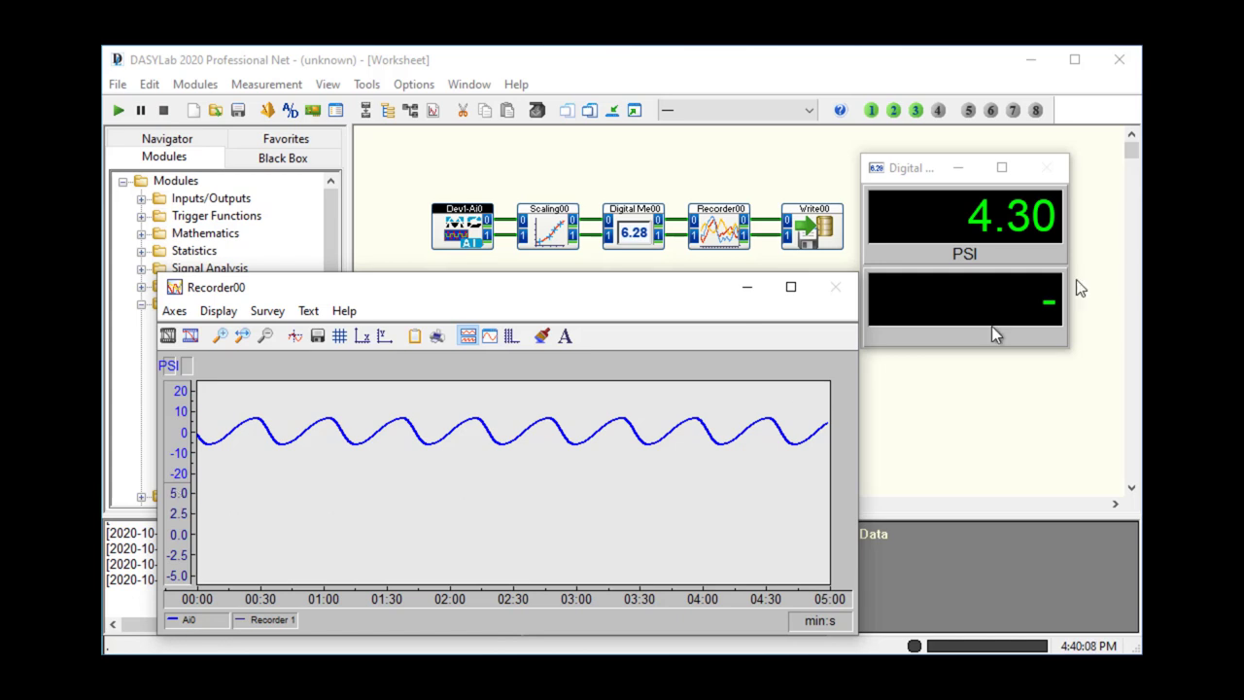
{"action": "left_click_drag", "start_coordinate": [925, 171], "coordinate": [932, 285]}
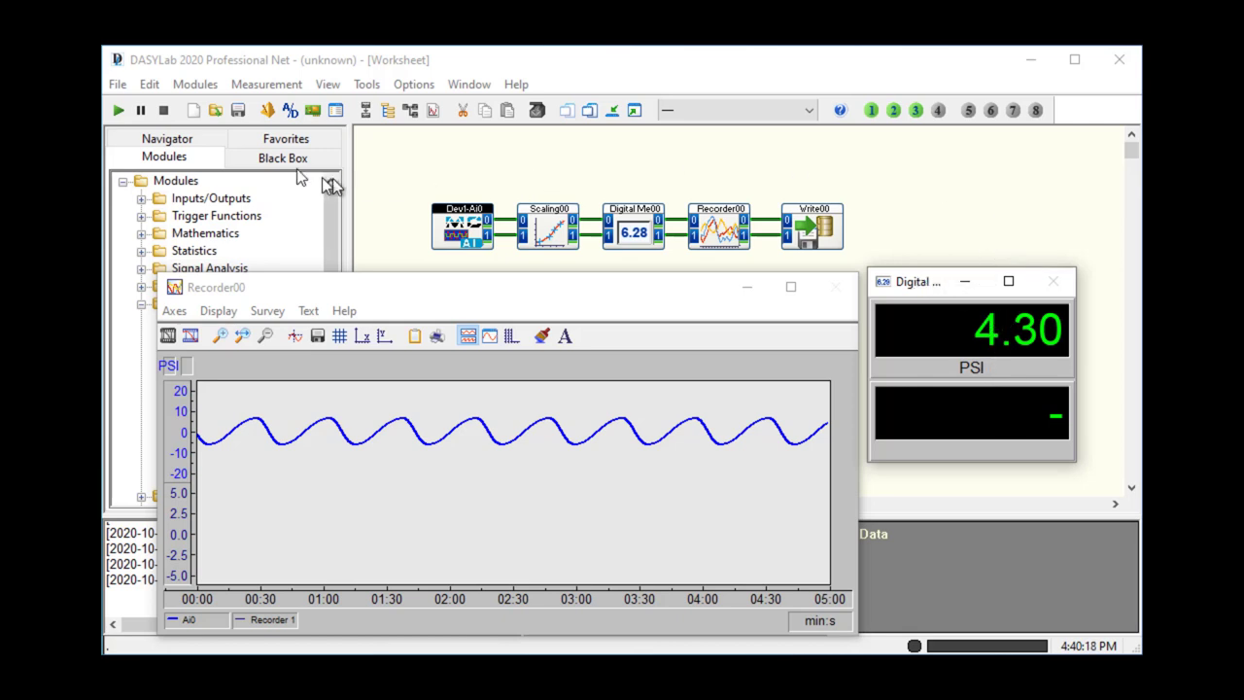
Start the measurement and switch the Recorder00 chart to One Window so both signals share one plot.
{"action": "left_click", "coordinate": [117, 113]}
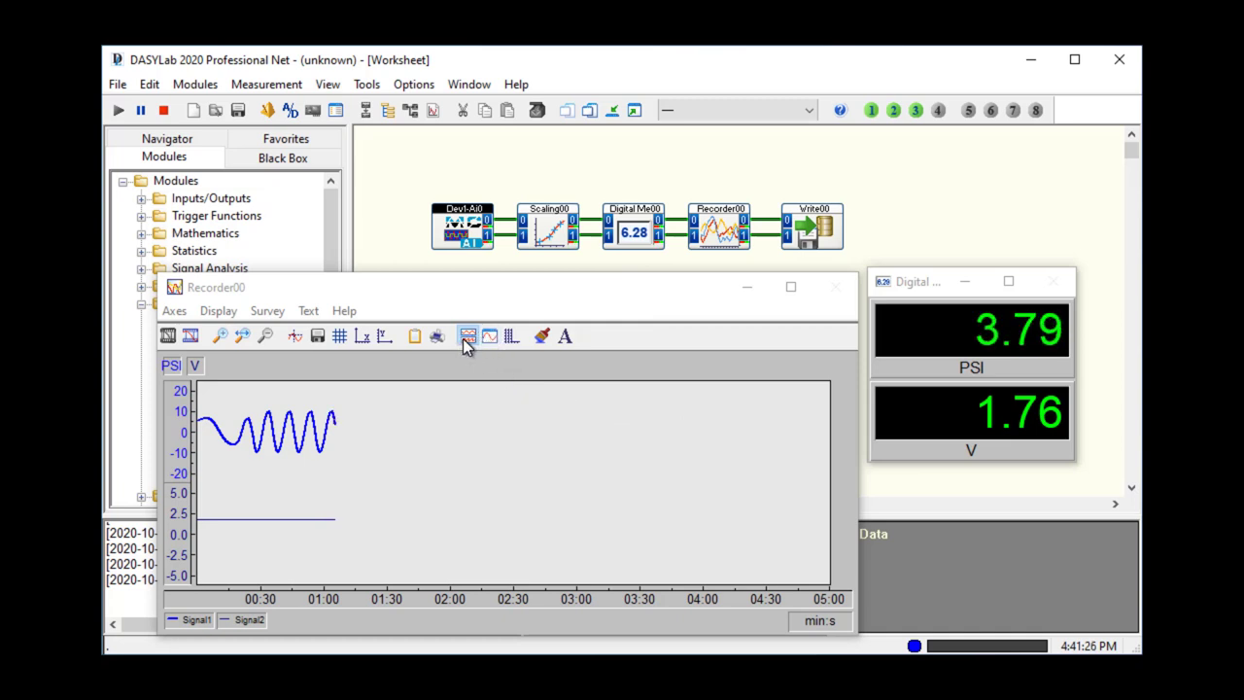
{"action": "left_click", "coordinate": [503, 301]}
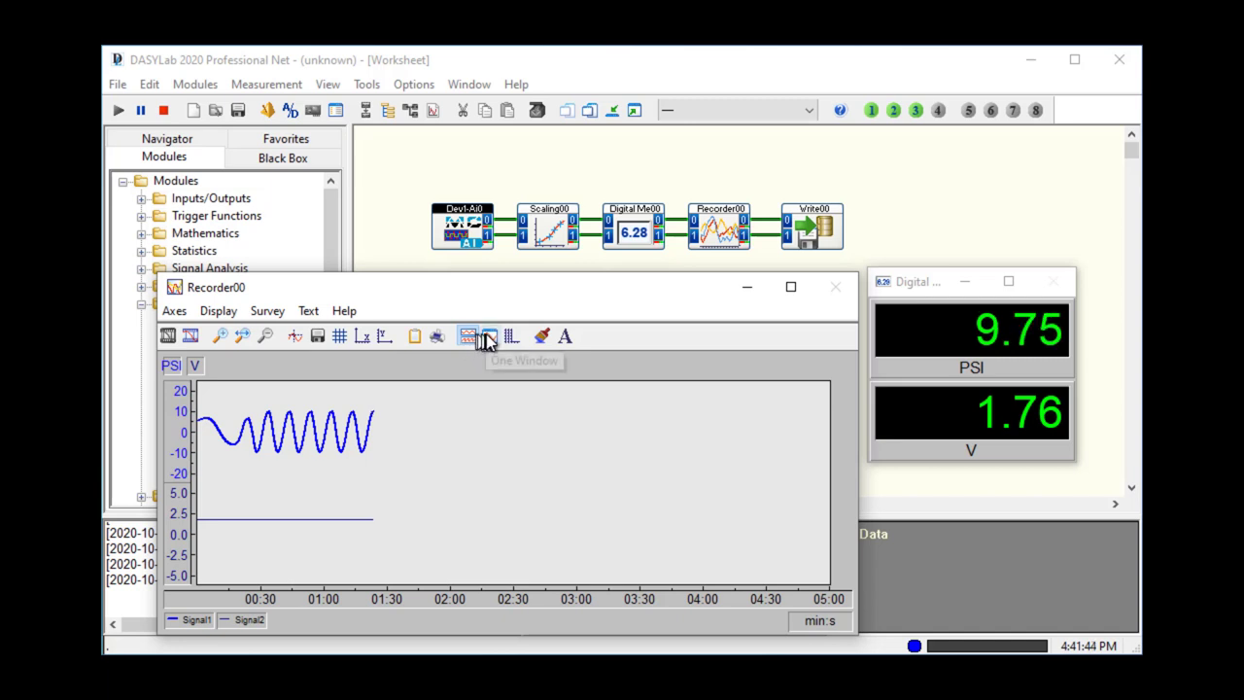
{"action": "left_click", "coordinate": [490, 335]}
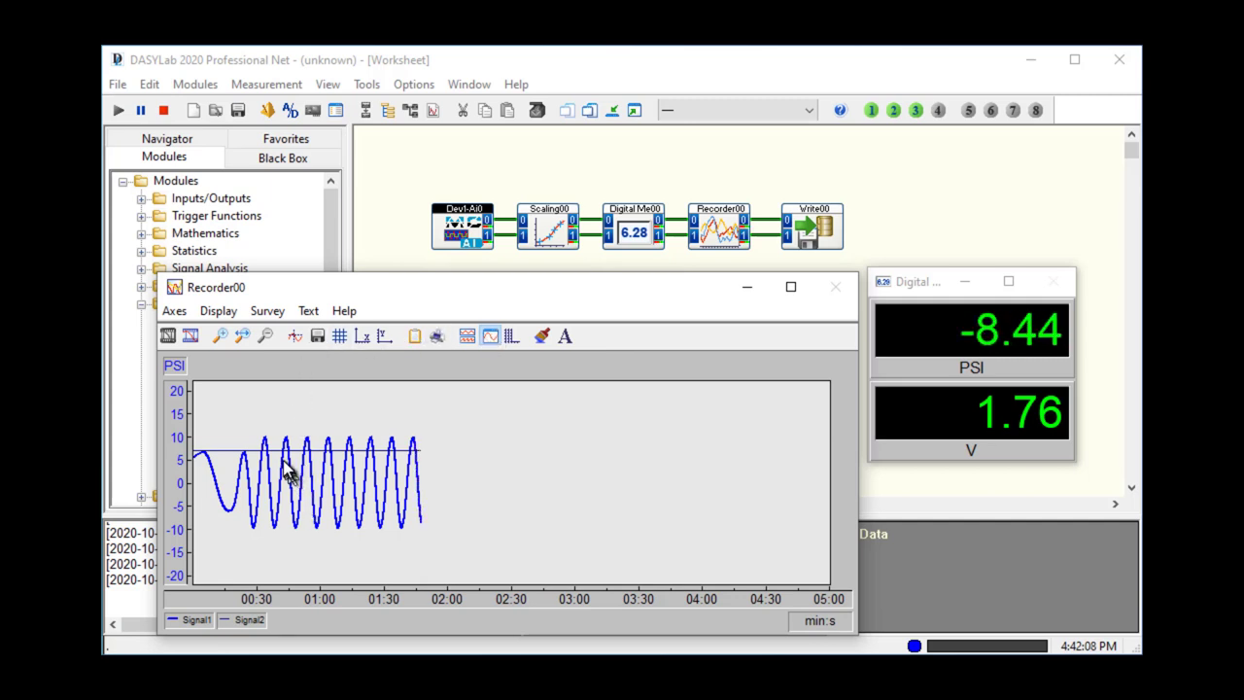
Change the line color of Input 1 to dark green in the Recorder00 chart.
{"action": "left_click", "coordinate": [542, 336]}
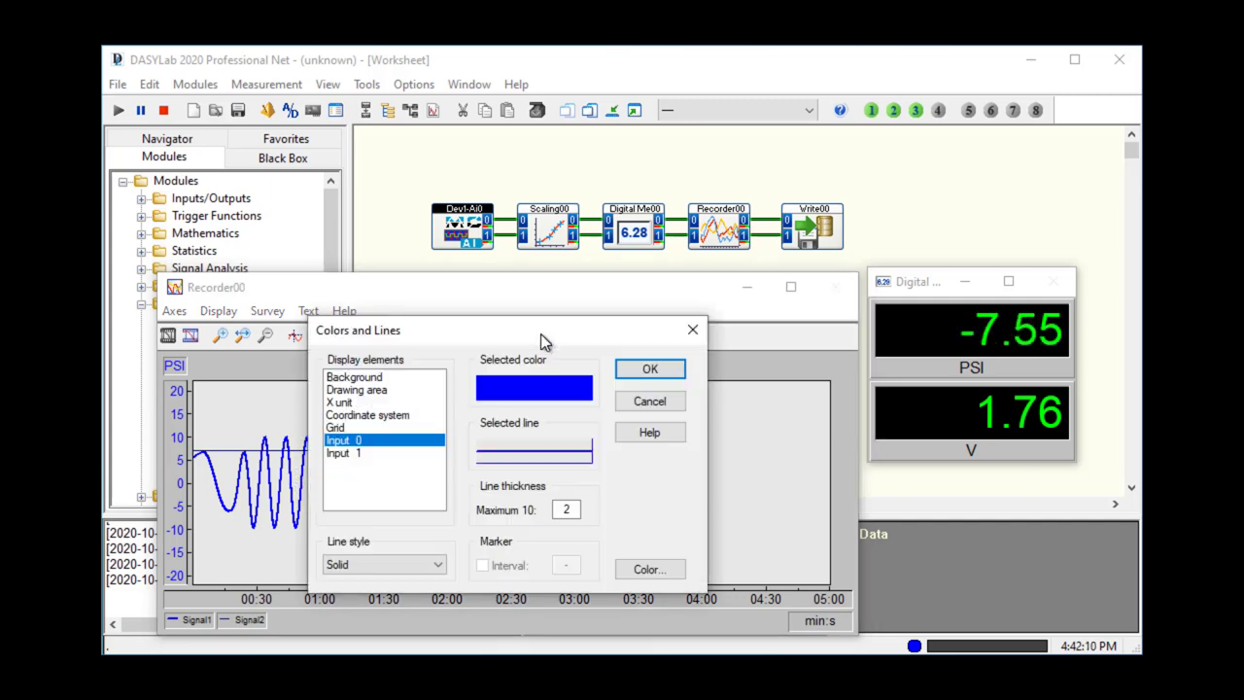
{"action": "left_click", "coordinate": [346, 453]}
{"action": "left_click", "coordinate": [634, 570]}
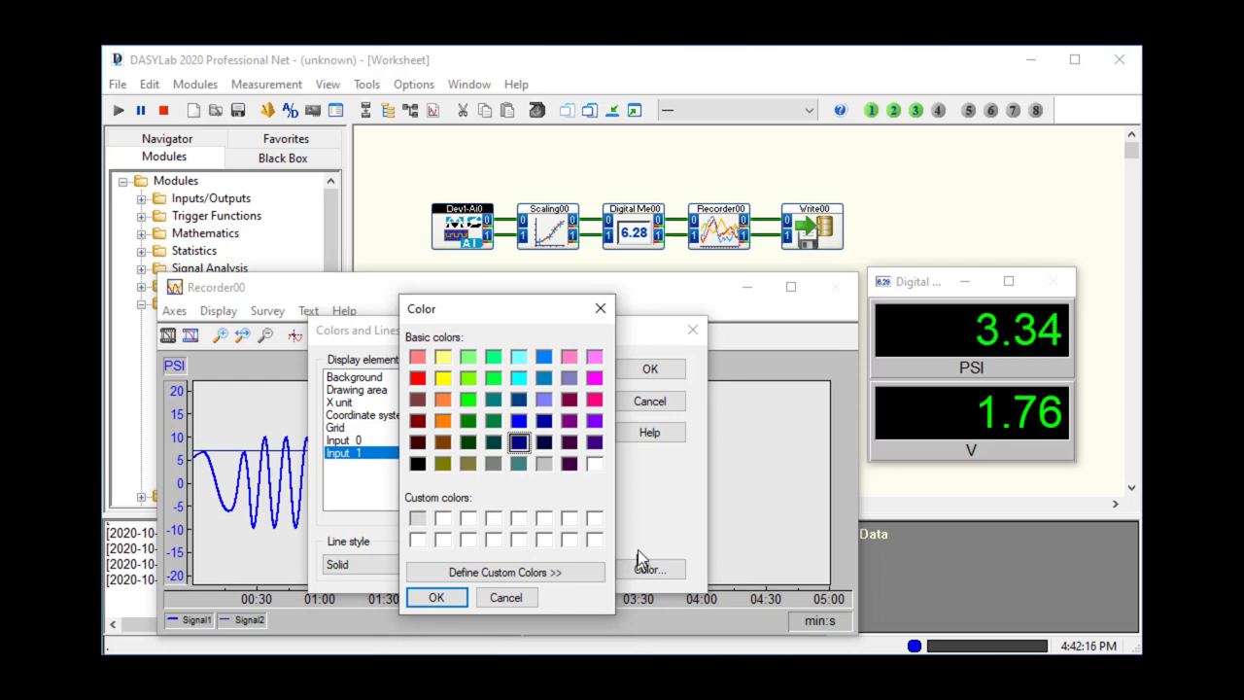
{"action": "left_click", "coordinate": [488, 418]}
{"action": "left_click", "coordinate": [440, 596]}
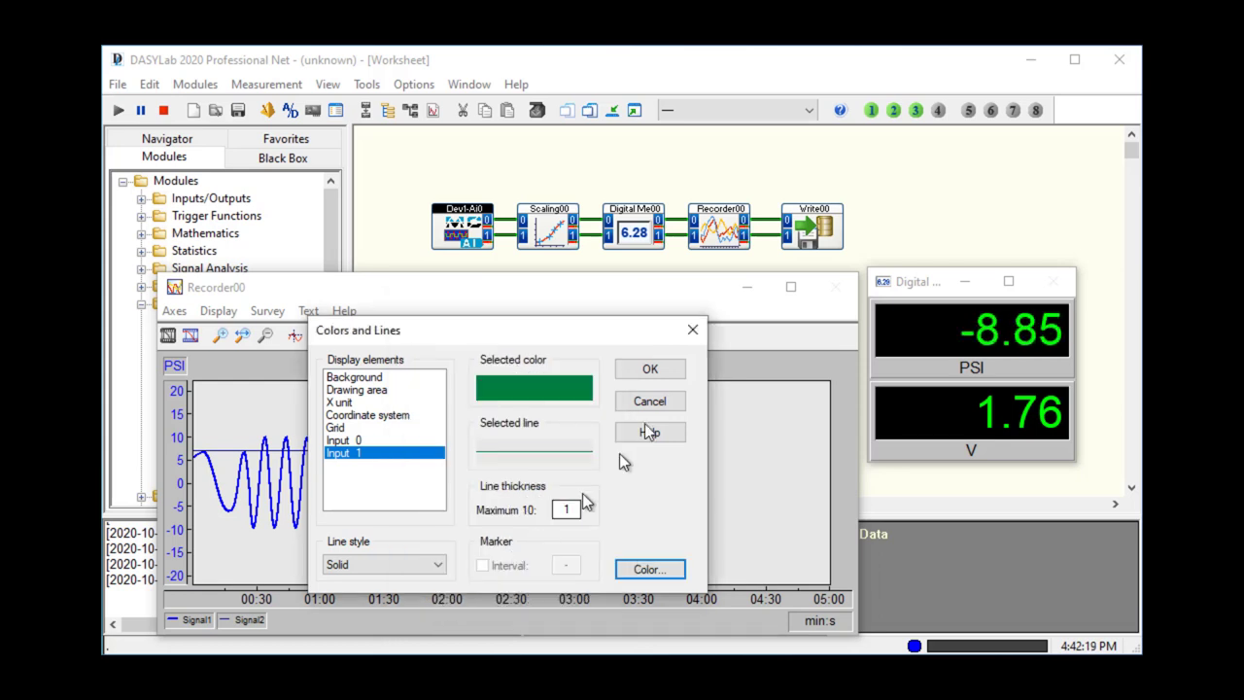
{"action": "left_click", "coordinate": [650, 369]}
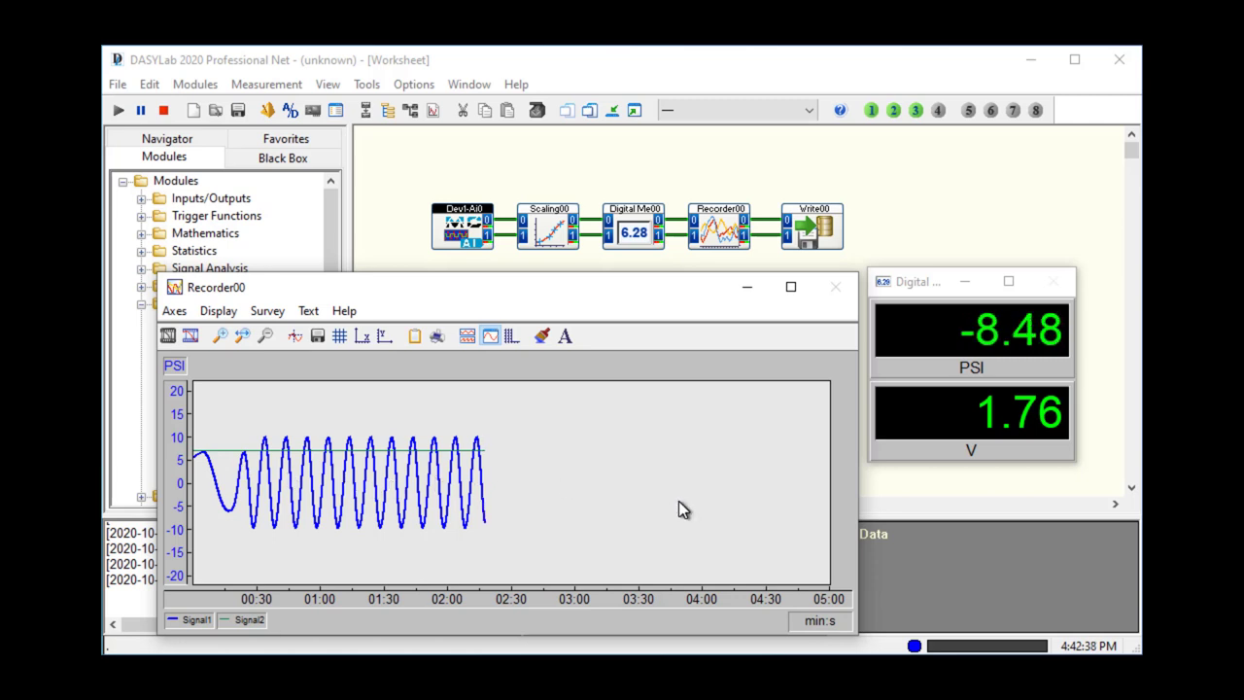
Open the axis scaling assignment settings for the Recorder00 chart.
{"action": "left_click", "coordinate": [177, 311]}
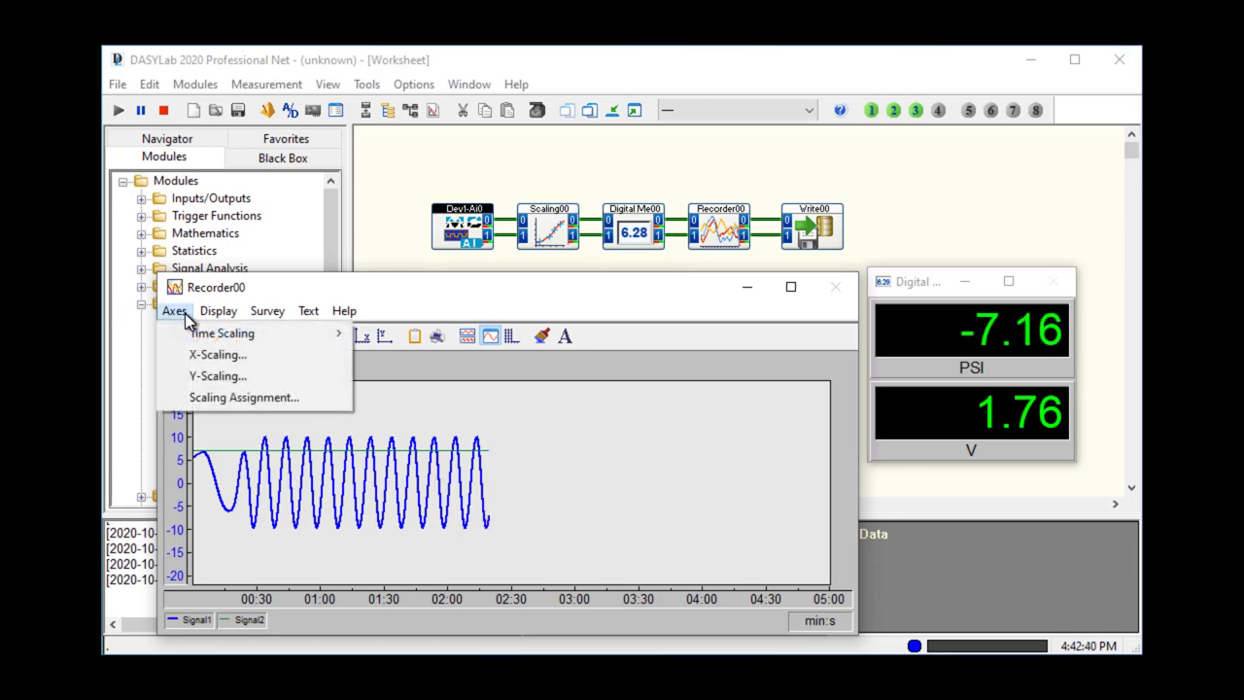
{"action": "left_click", "coordinate": [220, 396]}
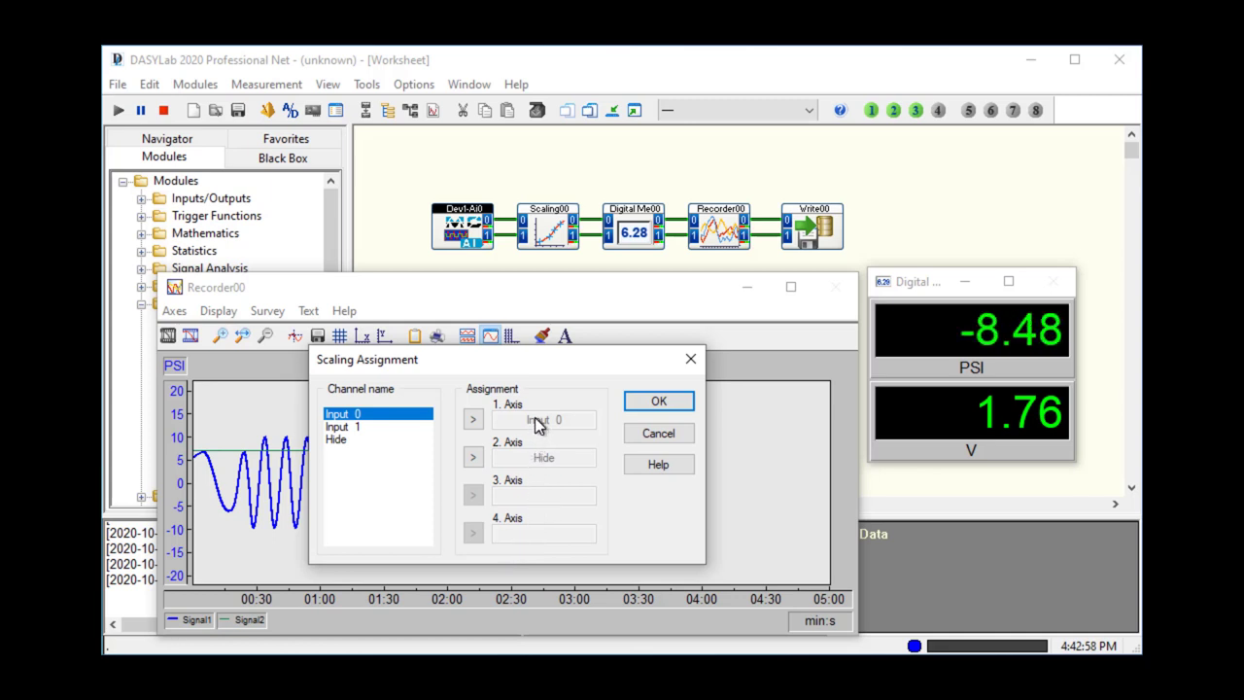
Assign Input 1 to the recorder's 2. Axis in the scaling assignment.
{"action": "left_click", "coordinate": [350, 428]}
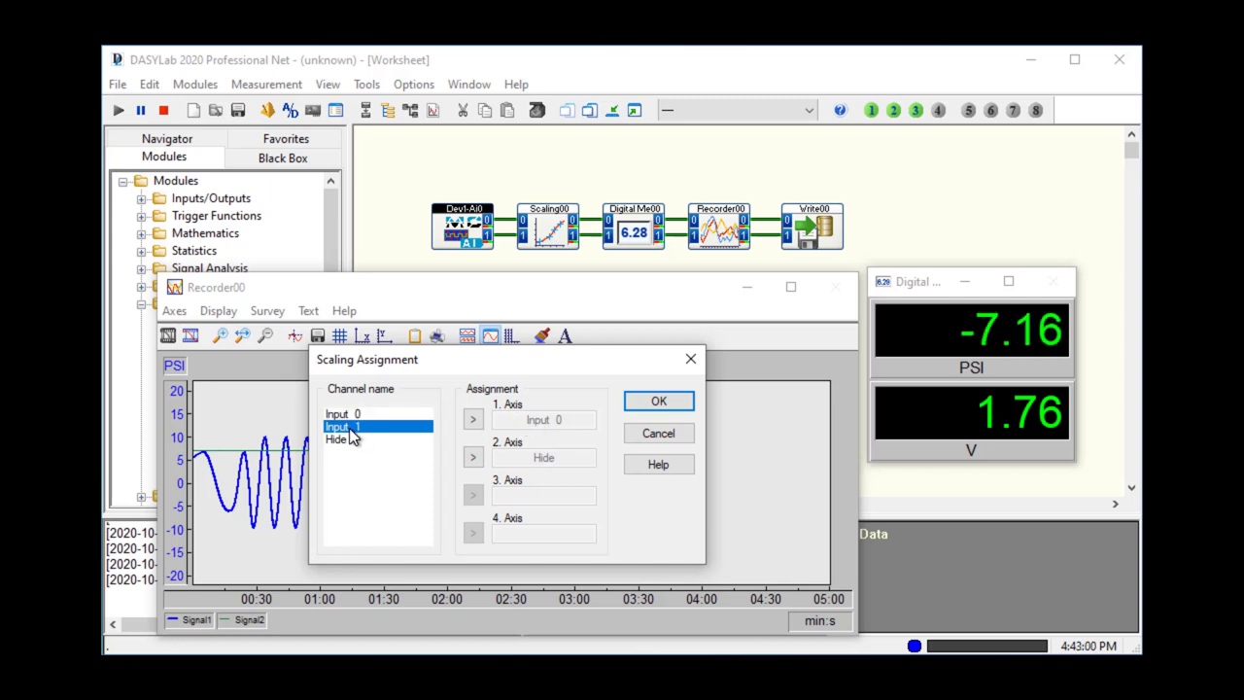
{"action": "left_click", "coordinate": [473, 458]}
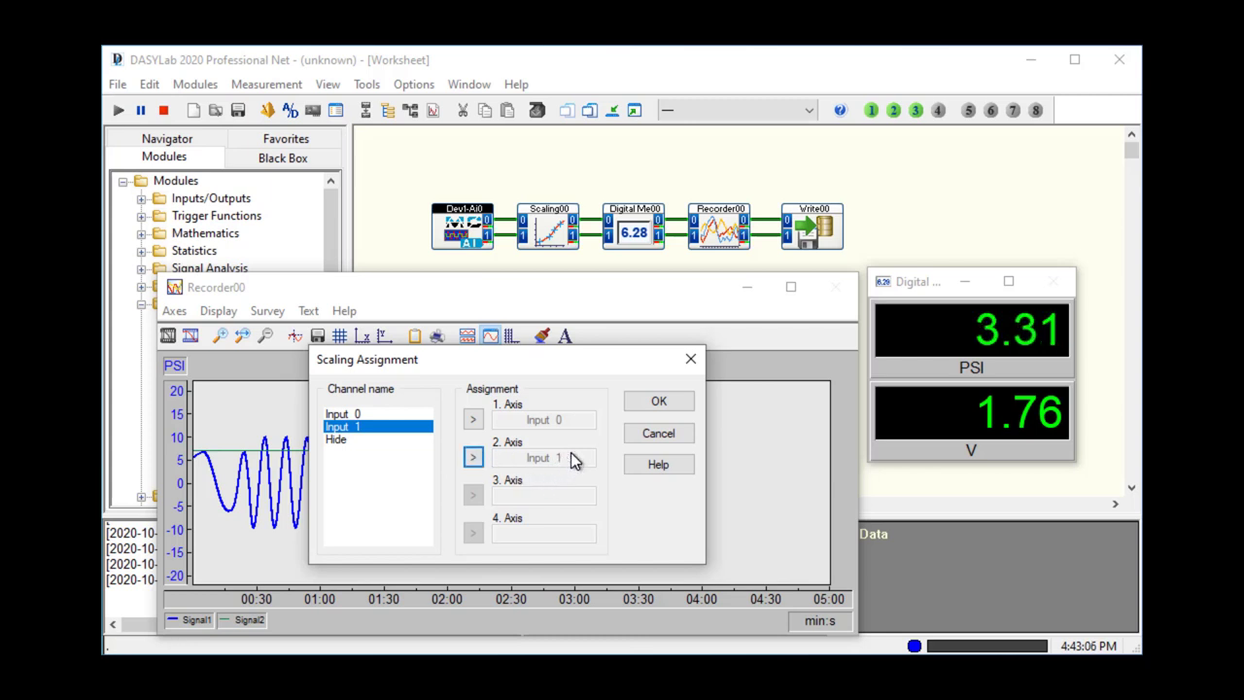
{"action": "left_click", "coordinate": [658, 404]}
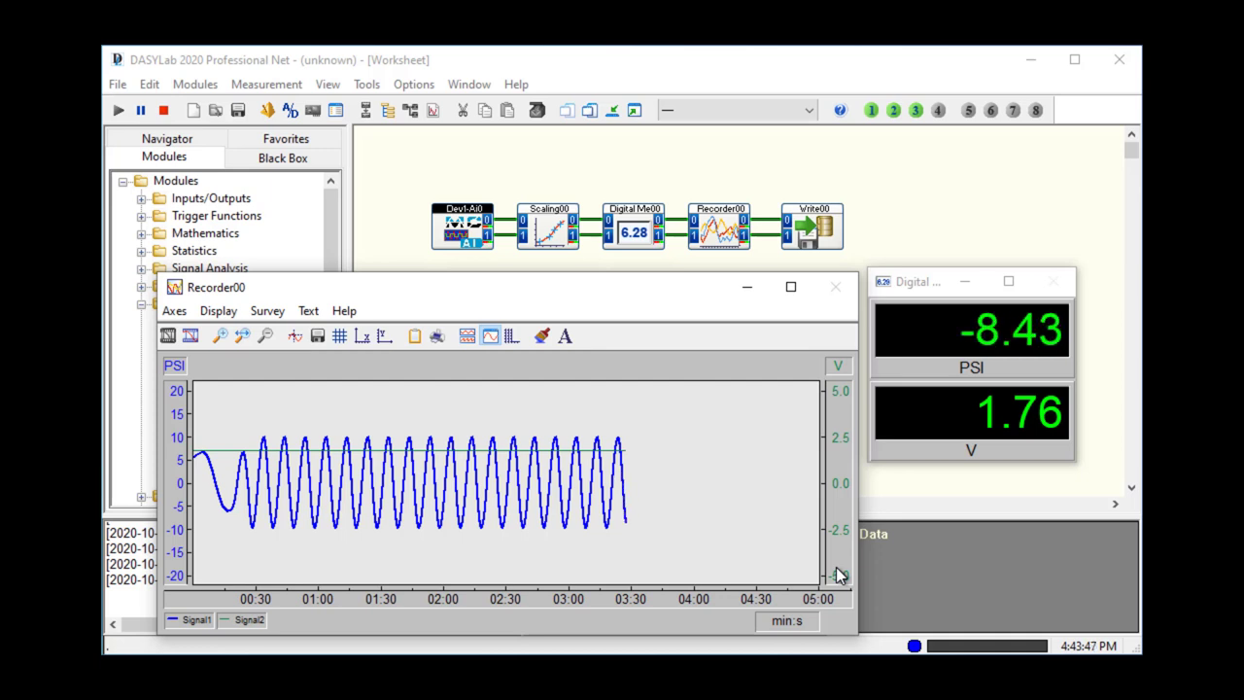
Try showing the recorder's channels in separate stacked plots, and return to the shared plot with both axes.
{"action": "left_click", "coordinate": [469, 338]}
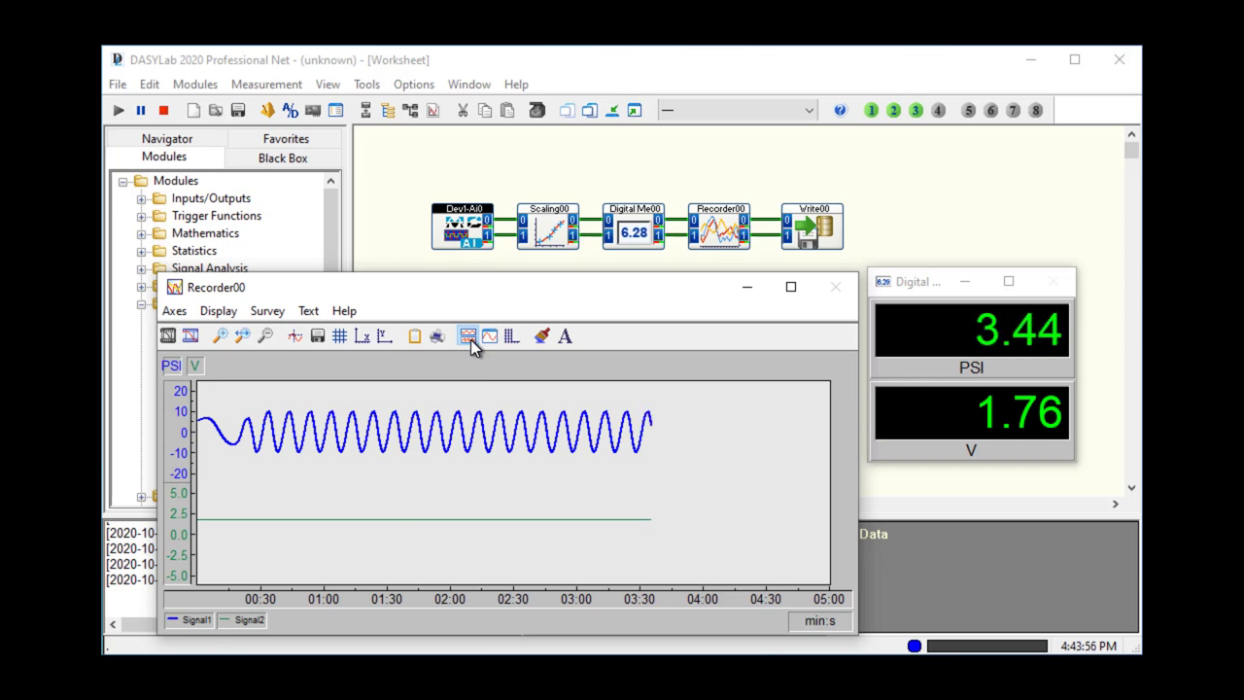
{"action": "left_click", "coordinate": [490, 336]}
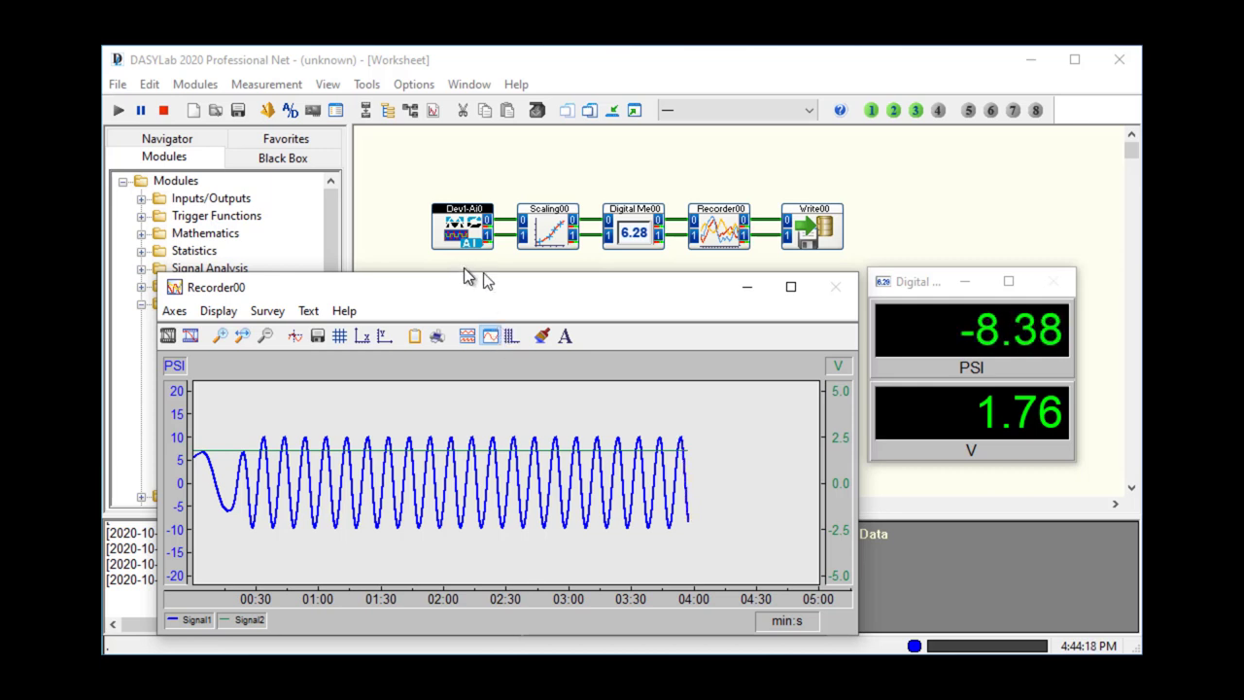
{"action": "left_click", "coordinate": [884, 281]}
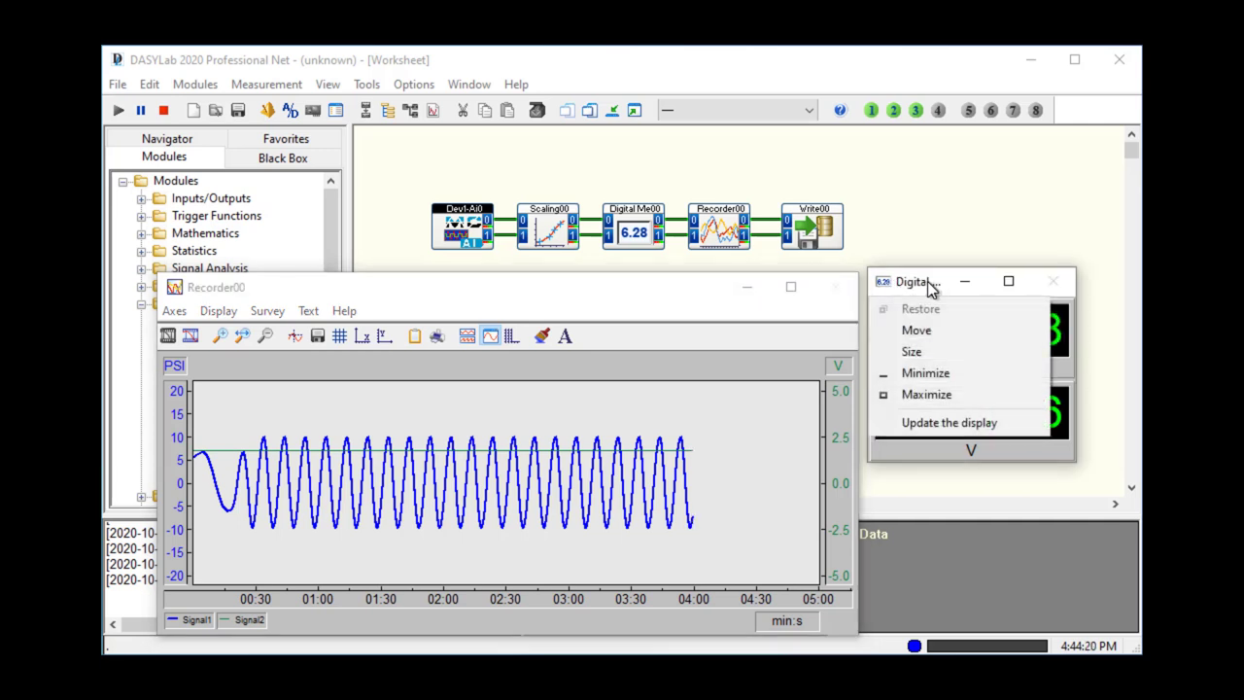
{"action": "left_click", "coordinate": [932, 284]}
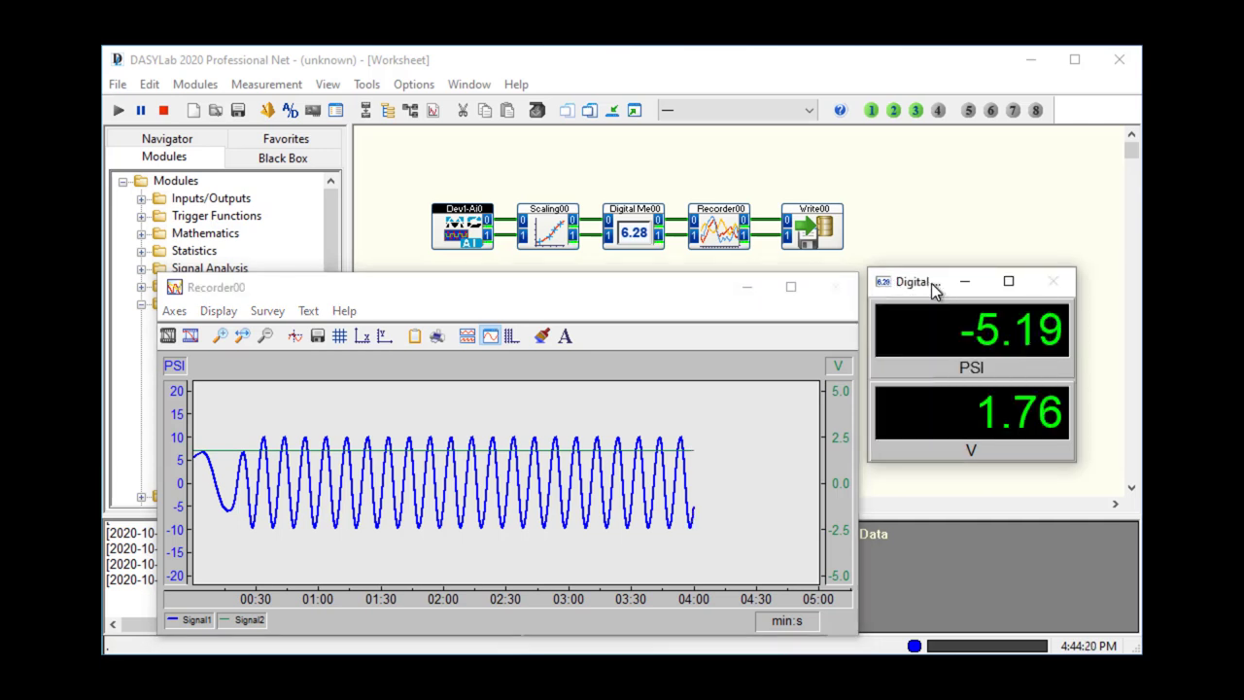
Set the digital meter's options to show channel names, not place the unit in a separate row, and use 2 columns.
{"action": "left_click", "coordinate": [632, 222]}
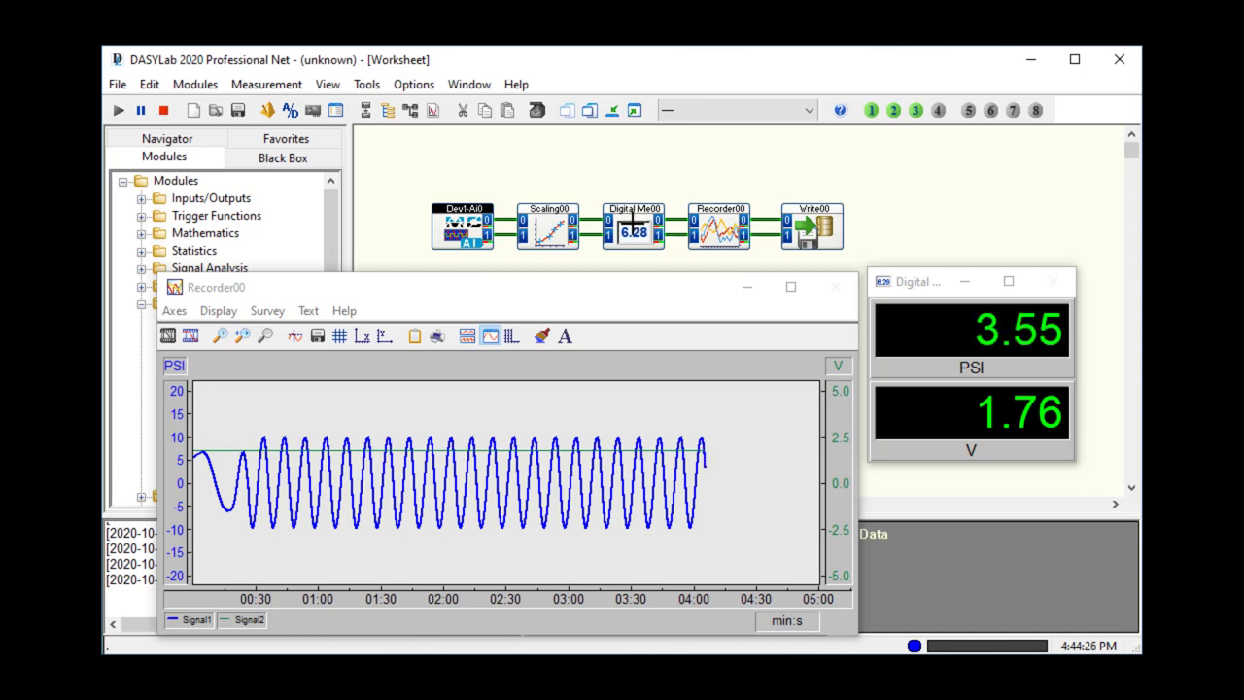
{"action": "double_click", "coordinate": [632, 223]}
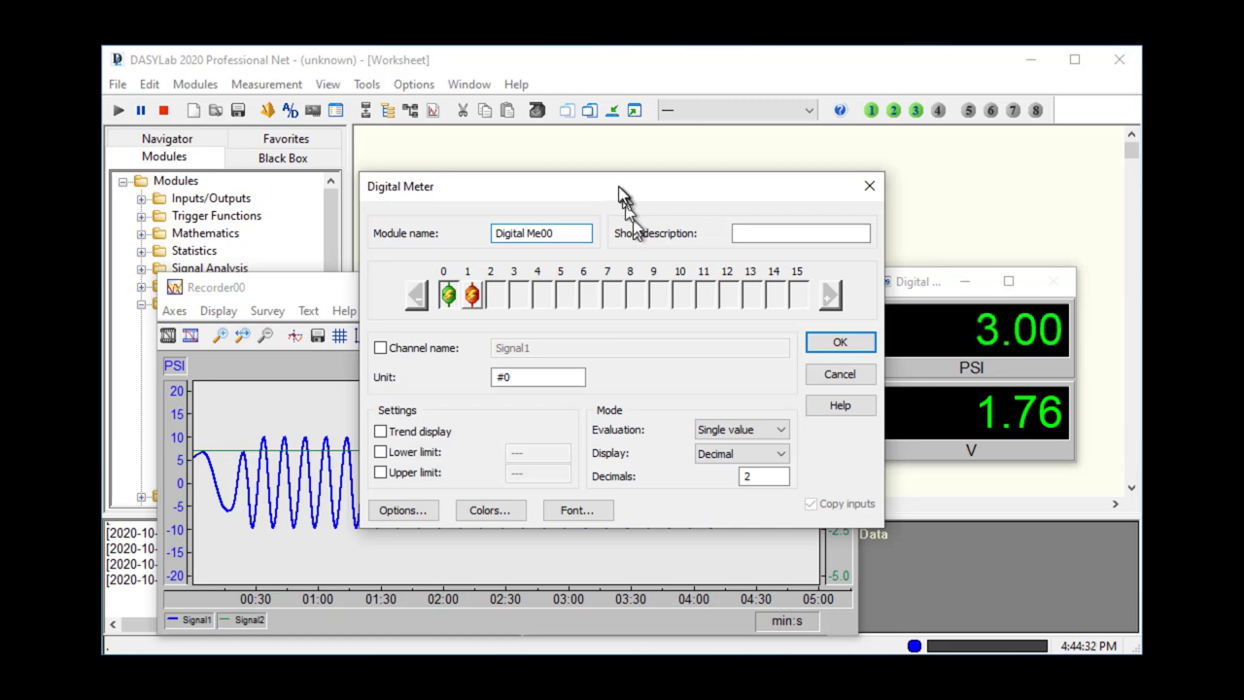
{"action": "left_click_drag", "start_coordinate": [594, 189], "coordinate": [493, 190]}
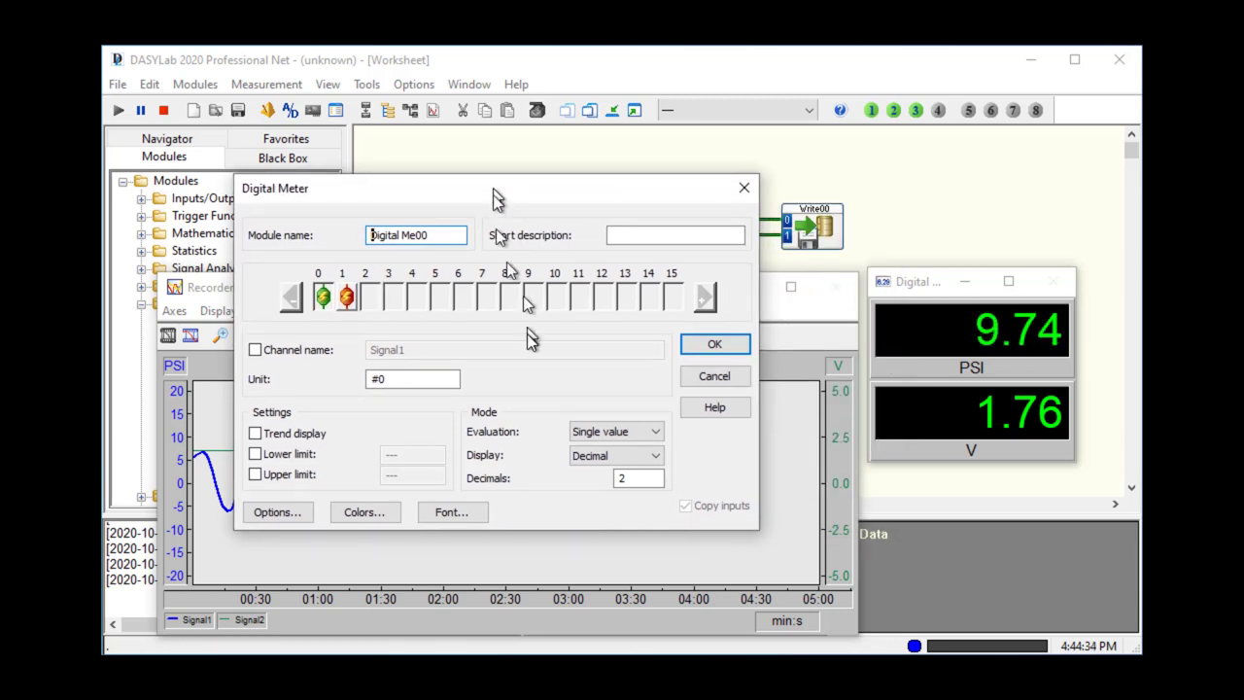
{"action": "left_click", "coordinate": [287, 512]}
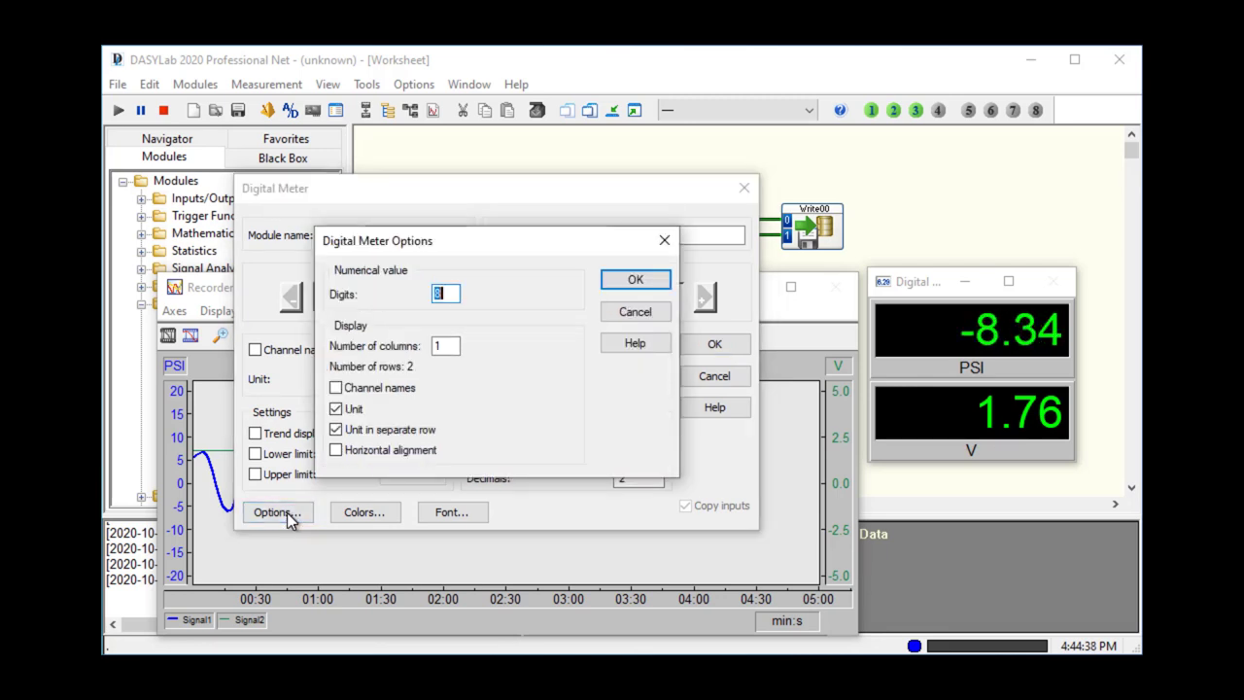
{"action": "left_click", "coordinate": [361, 389]}
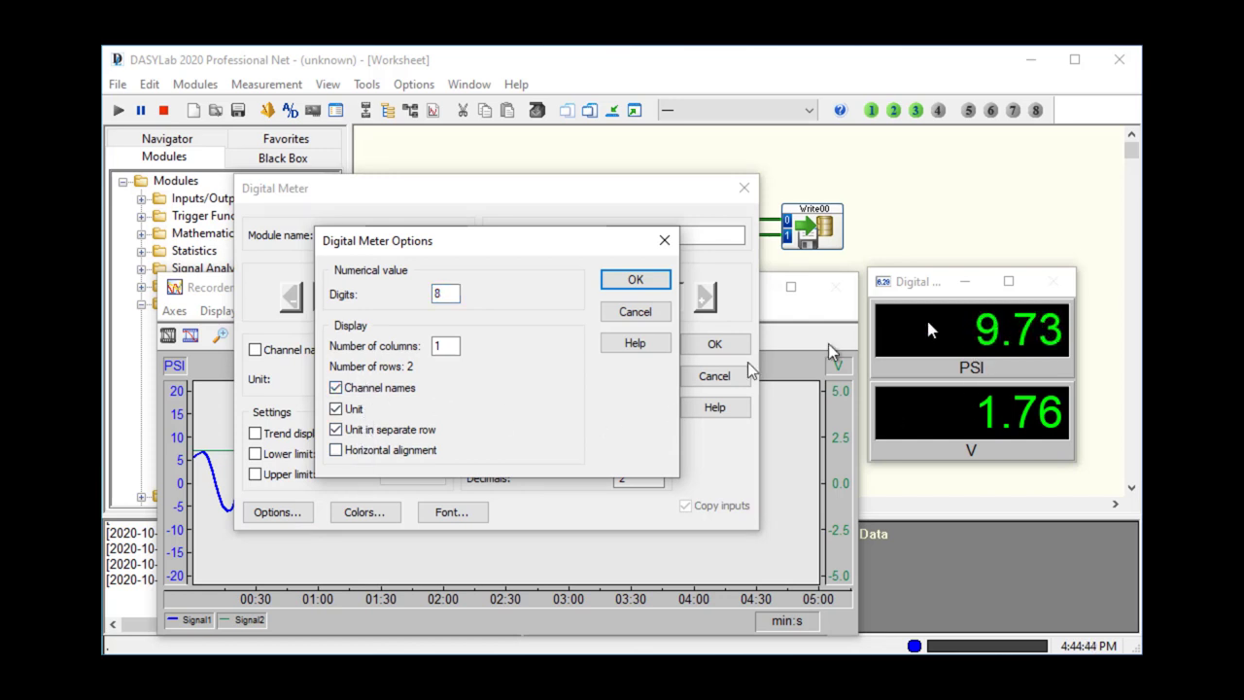
{"action": "left_click", "coordinate": [334, 433]}
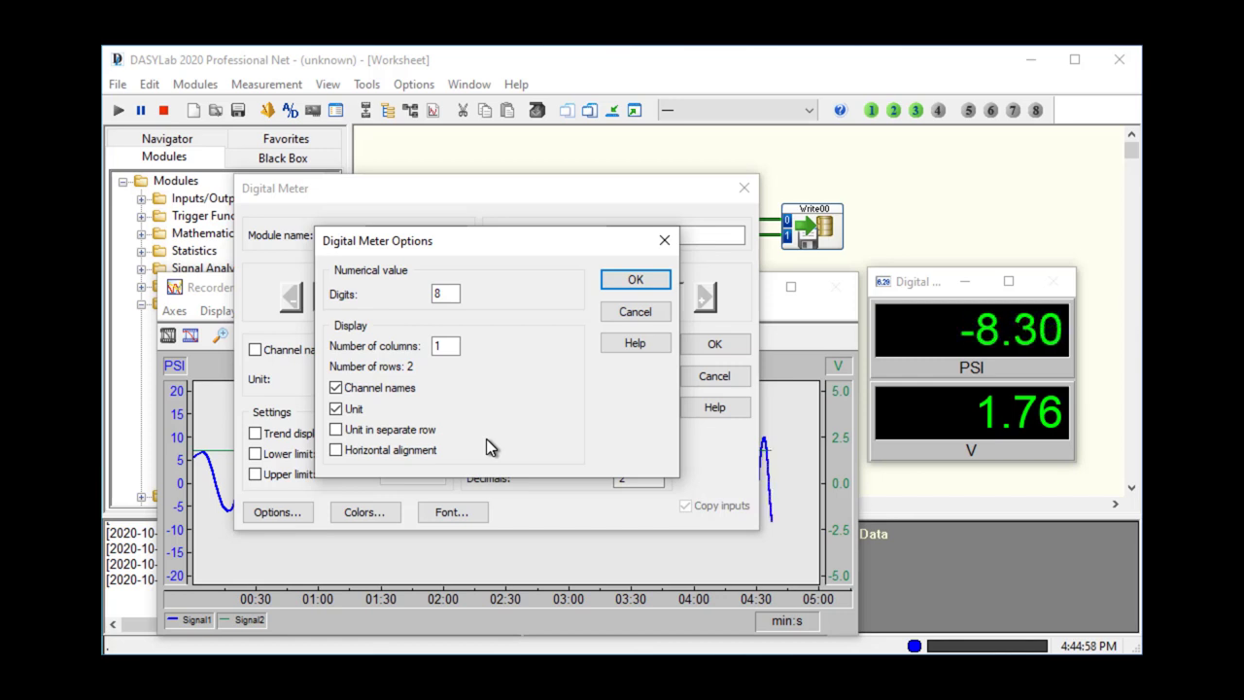
{"action": "double_click", "coordinate": [450, 347]}
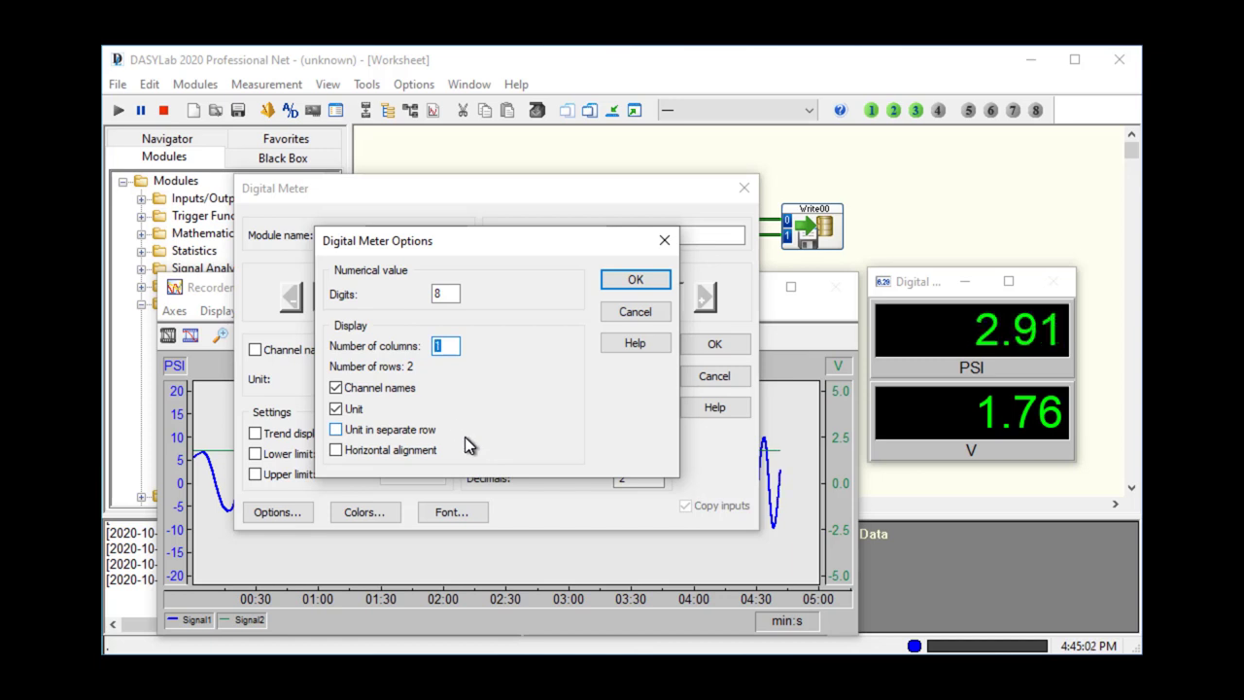
{"action": "type", "text": "2"}
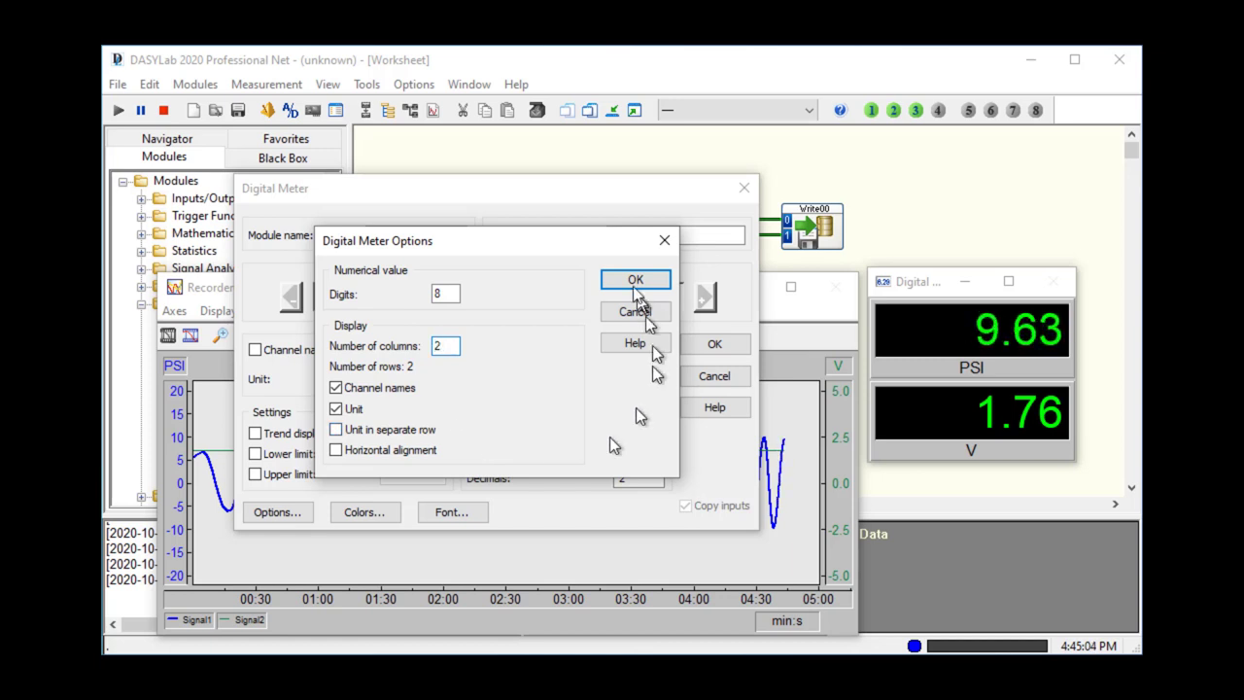
{"action": "left_click", "coordinate": [633, 282]}
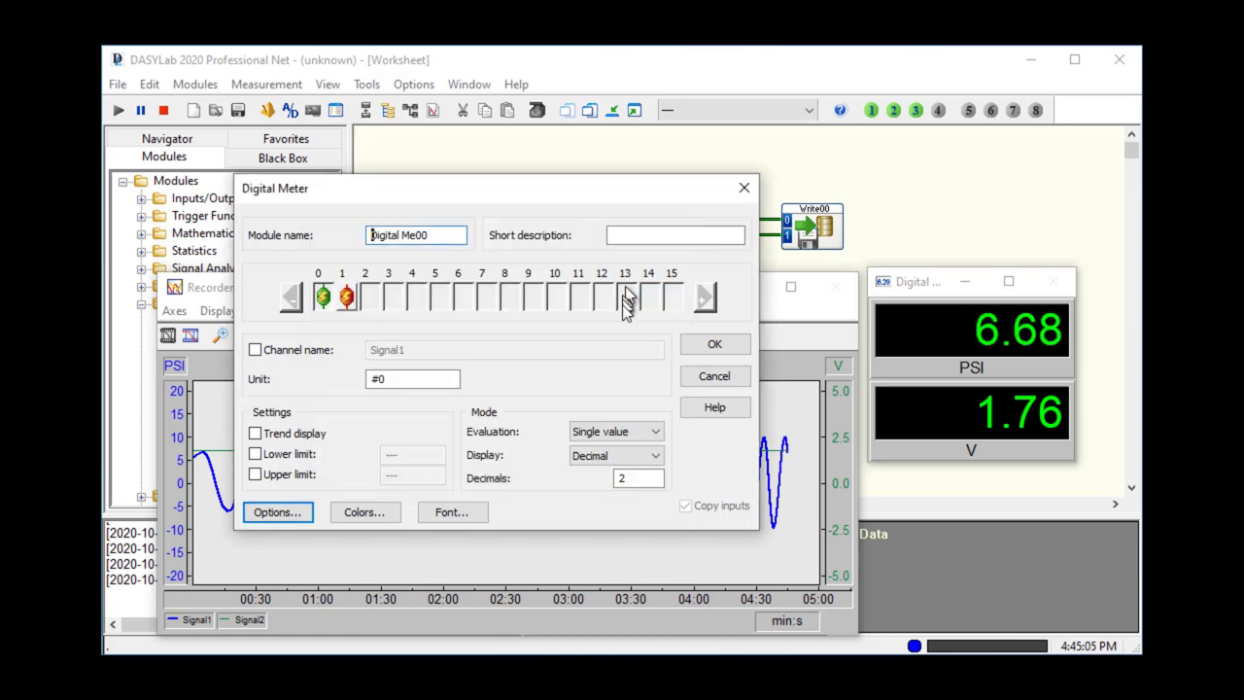
{"action": "left_click", "coordinate": [695, 342]}
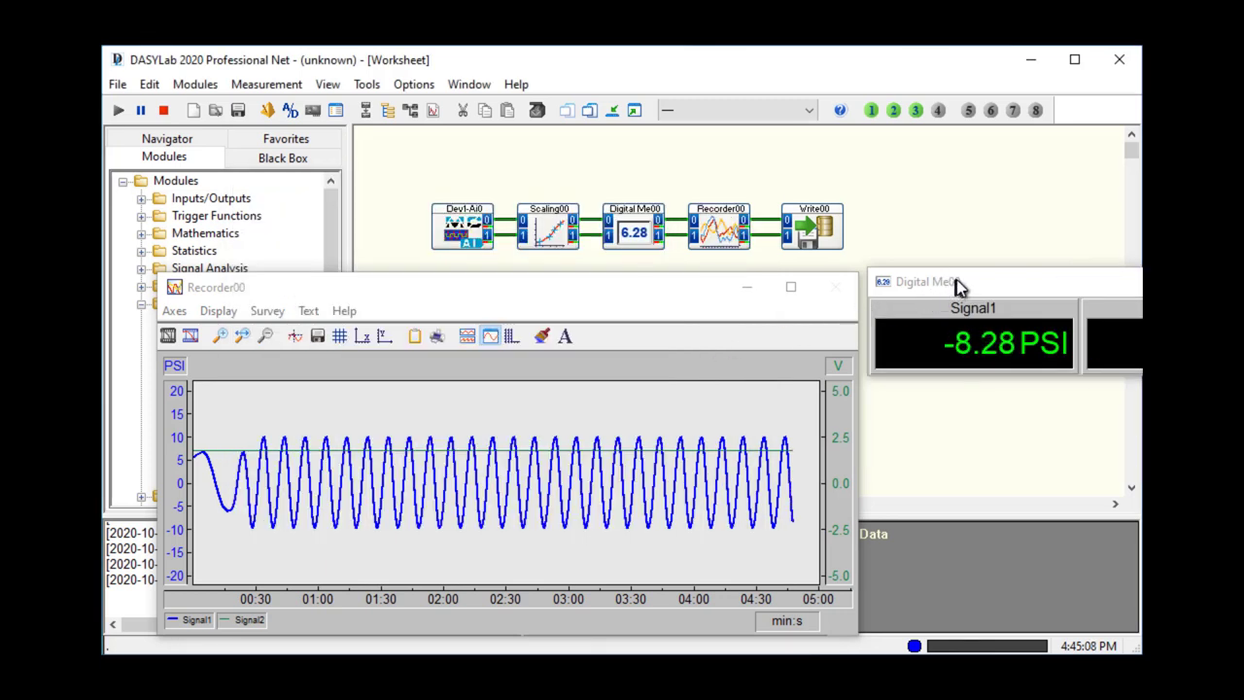
Move the digital meter window fully into view and narrow the recorder so the two windows sit side by side.
{"action": "left_click_drag", "start_coordinate": [962, 284], "coordinate": [802, 268]}
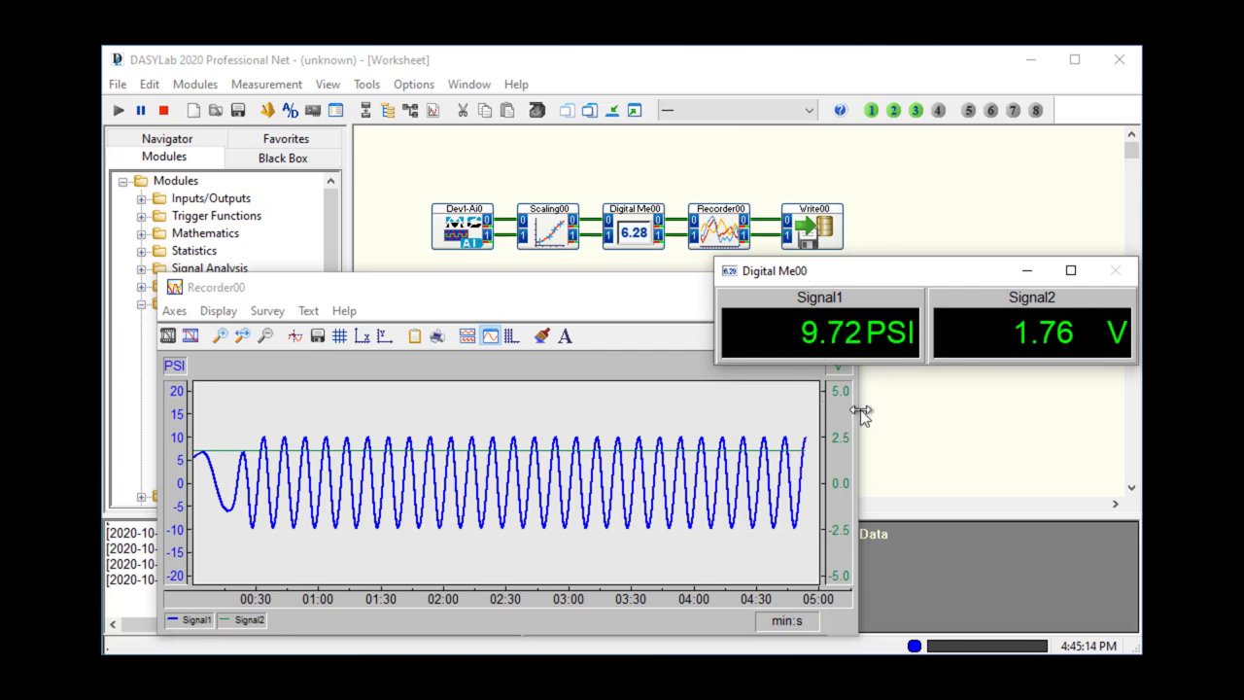
{"action": "left_click_drag", "start_coordinate": [855, 410], "coordinate": [712, 397]}
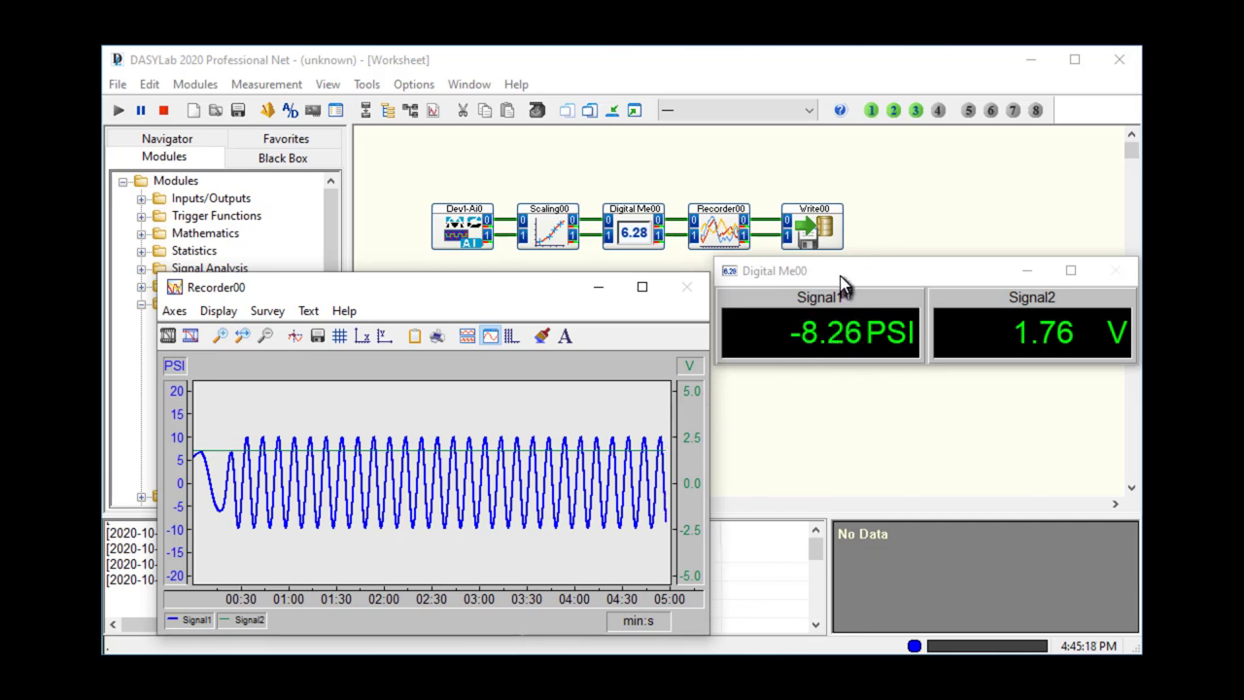
{"action": "left_click_drag", "start_coordinate": [841, 279], "coordinate": [842, 302]}
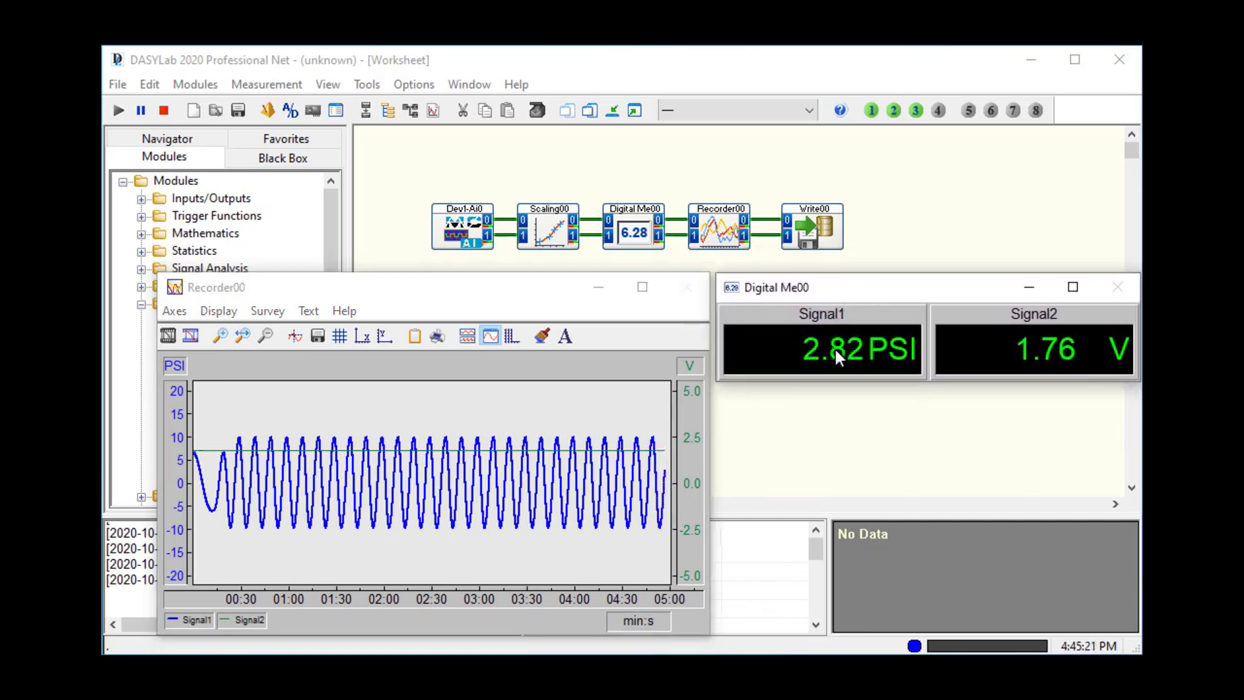
Try the digital meter with horizontal alignment and 1 column, resizing its window to wide, short rows.
{"action": "left_click", "coordinate": [632, 227]}
{"action": "double_click", "coordinate": [632, 227]}
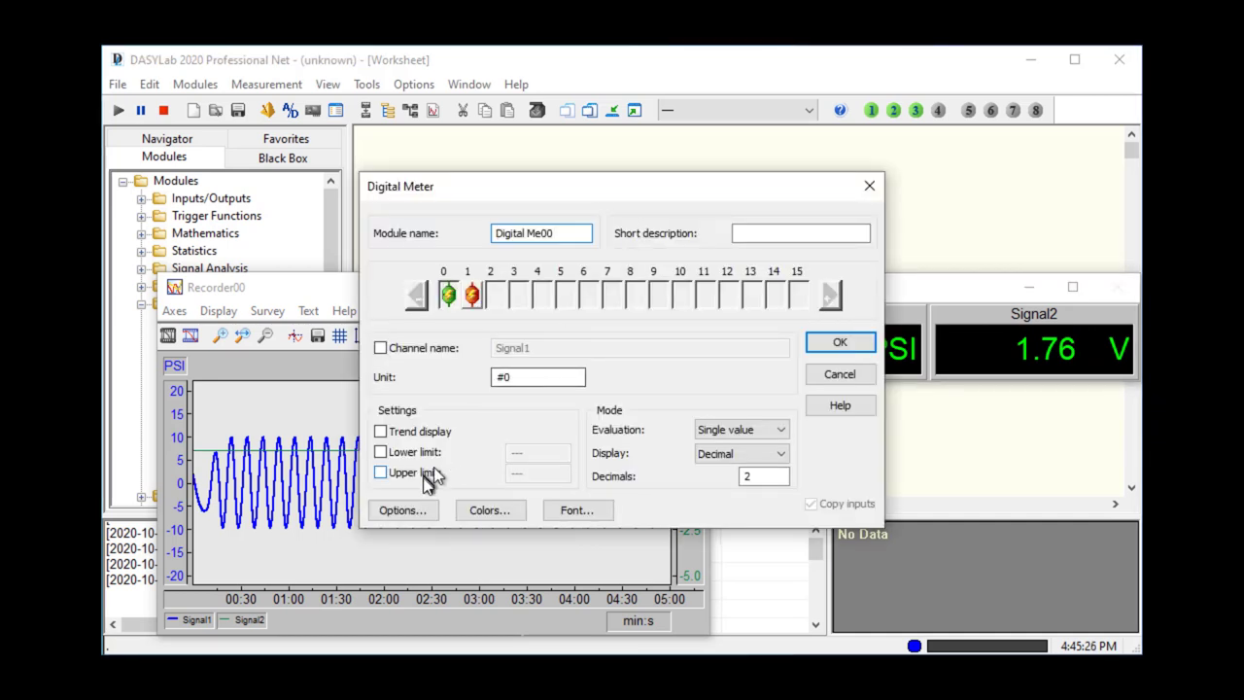
{"action": "left_click", "coordinate": [417, 515]}
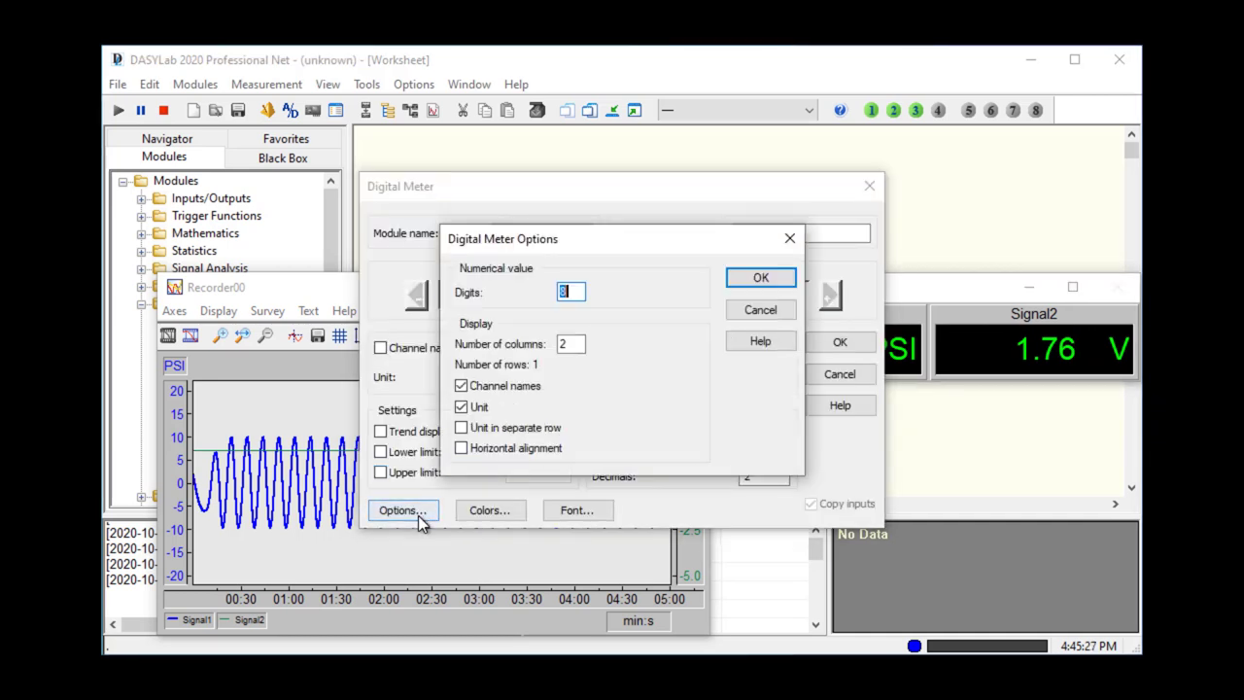
{"action": "left_click", "coordinate": [526, 447]}
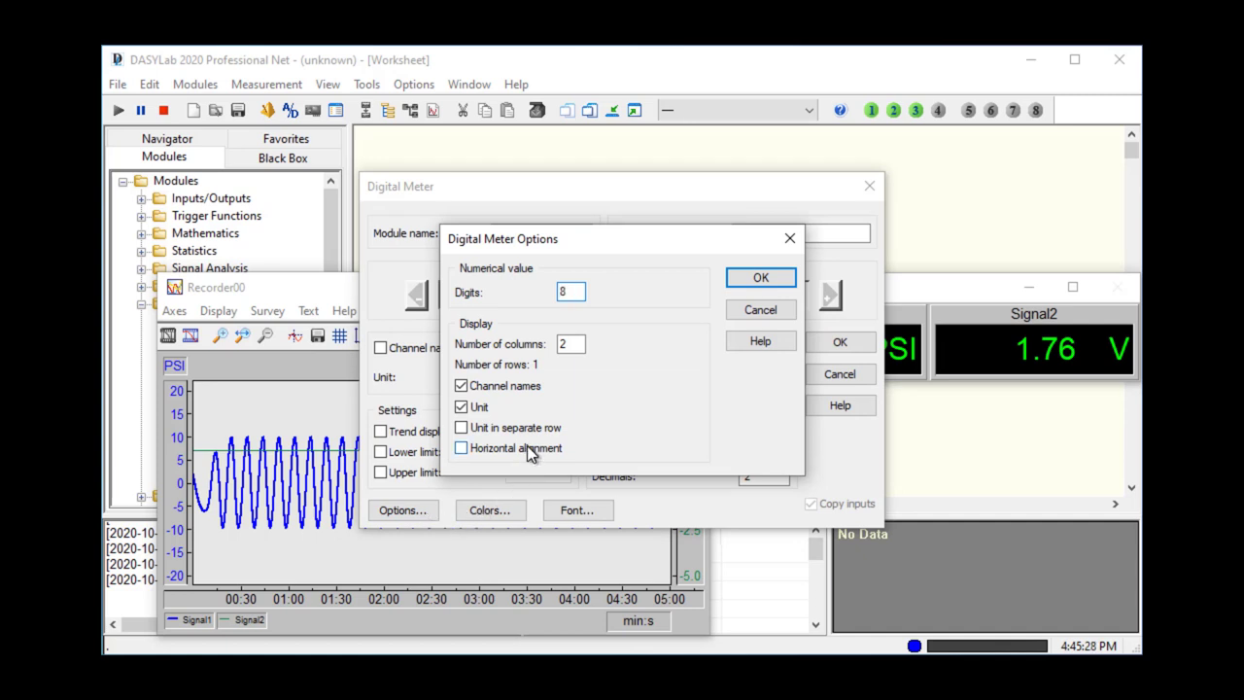
{"action": "left_click", "coordinate": [759, 278]}
{"action": "left_click", "coordinate": [832, 345]}
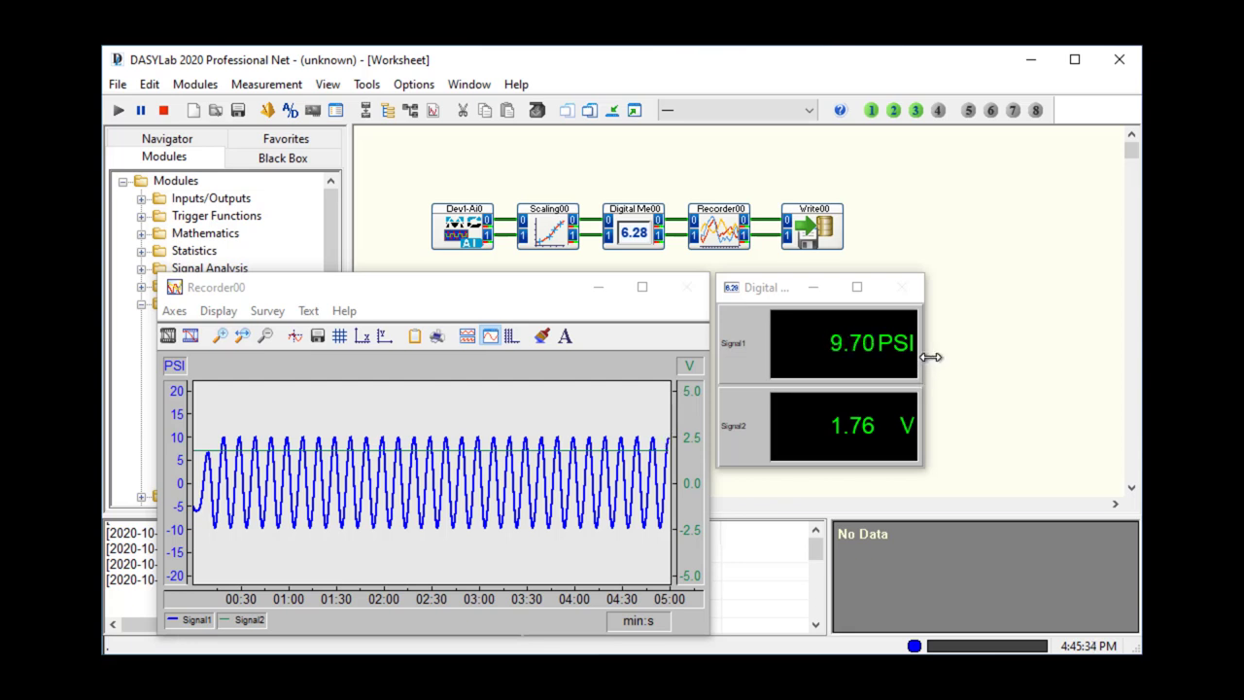
{"action": "left_click_drag", "start_coordinate": [862, 470], "coordinate": [853, 418]}
{"action": "left_click_drag", "start_coordinate": [925, 336], "coordinate": [1075, 336]}
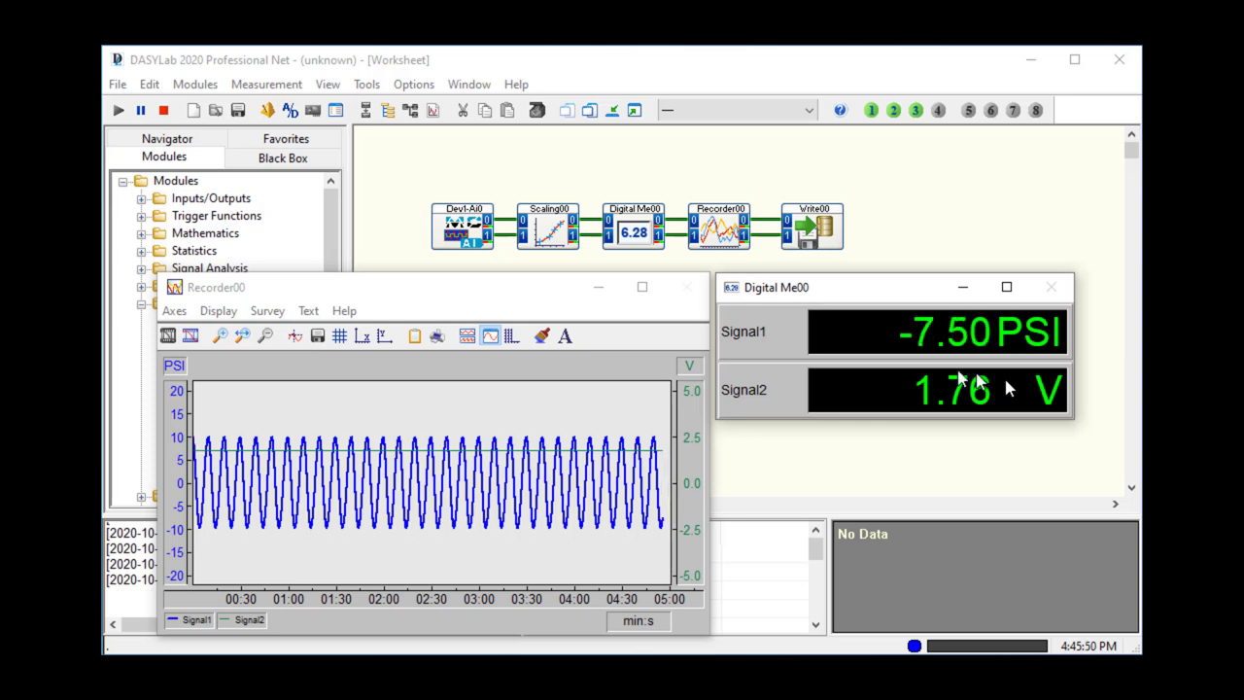
Turn off the digital meter's horizontal alignment, and set it to 2 columns and 10 digits.
{"action": "double_click", "coordinate": [626, 223]}
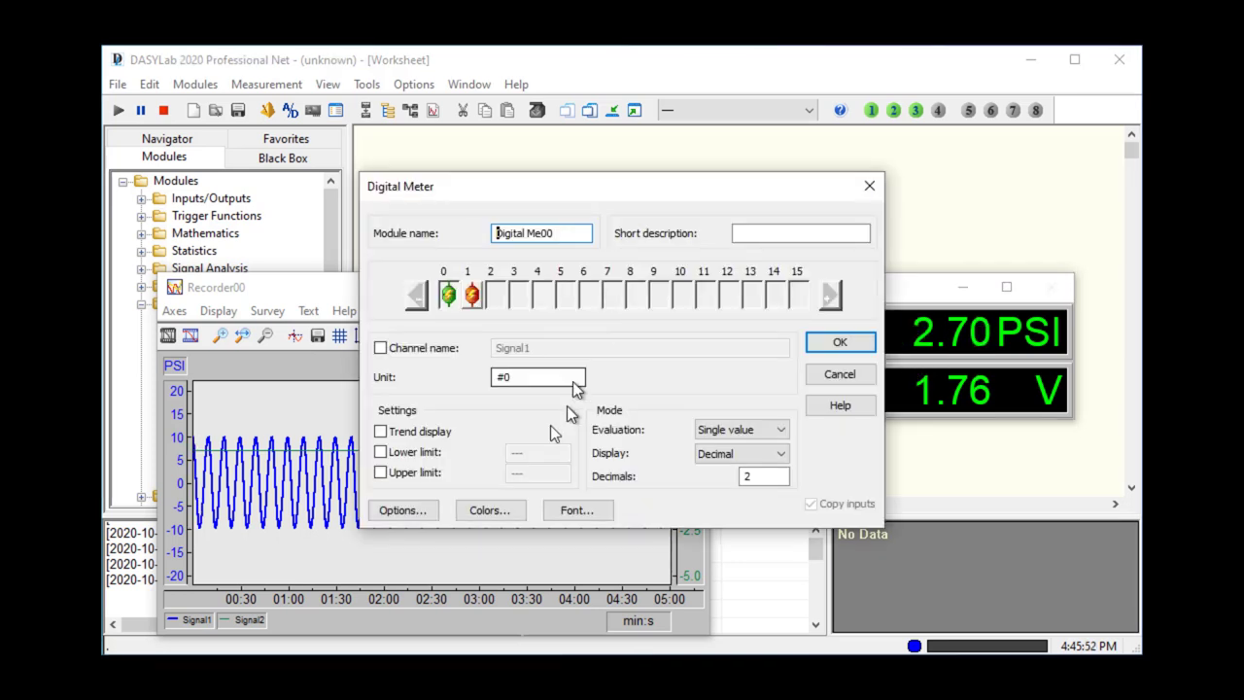
{"action": "left_click", "coordinate": [403, 513]}
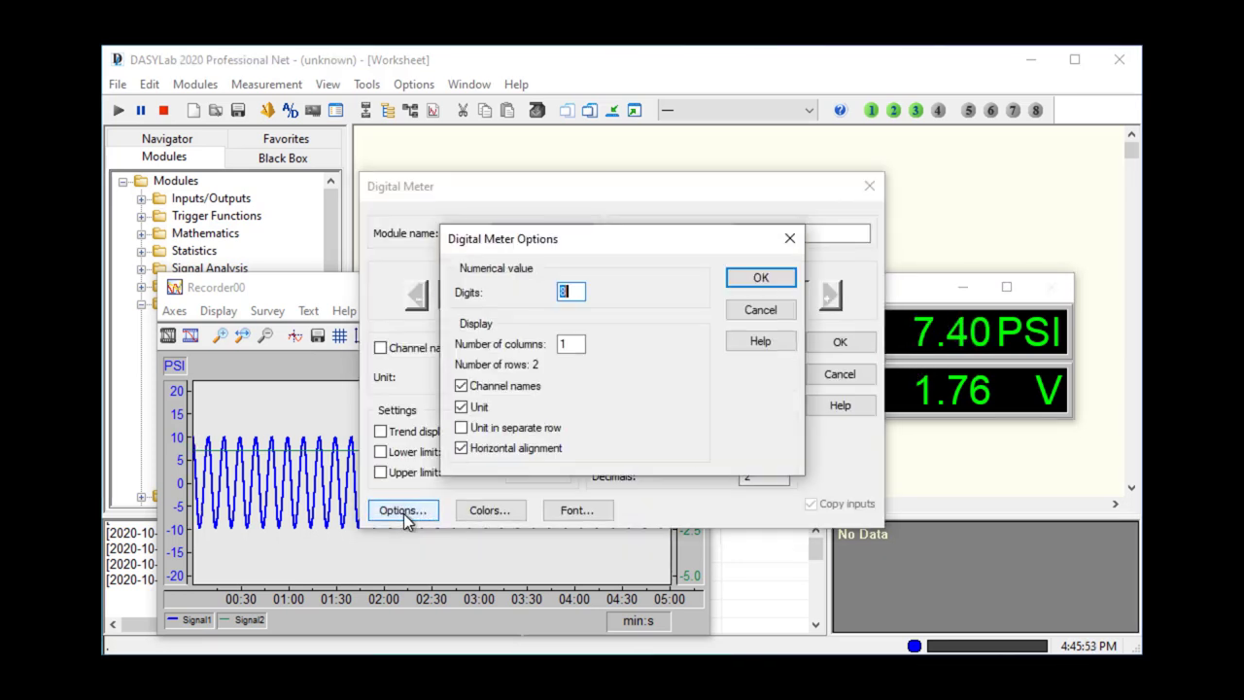
{"action": "left_click", "coordinate": [530, 448]}
{"action": "left_click", "coordinate": [579, 343]}
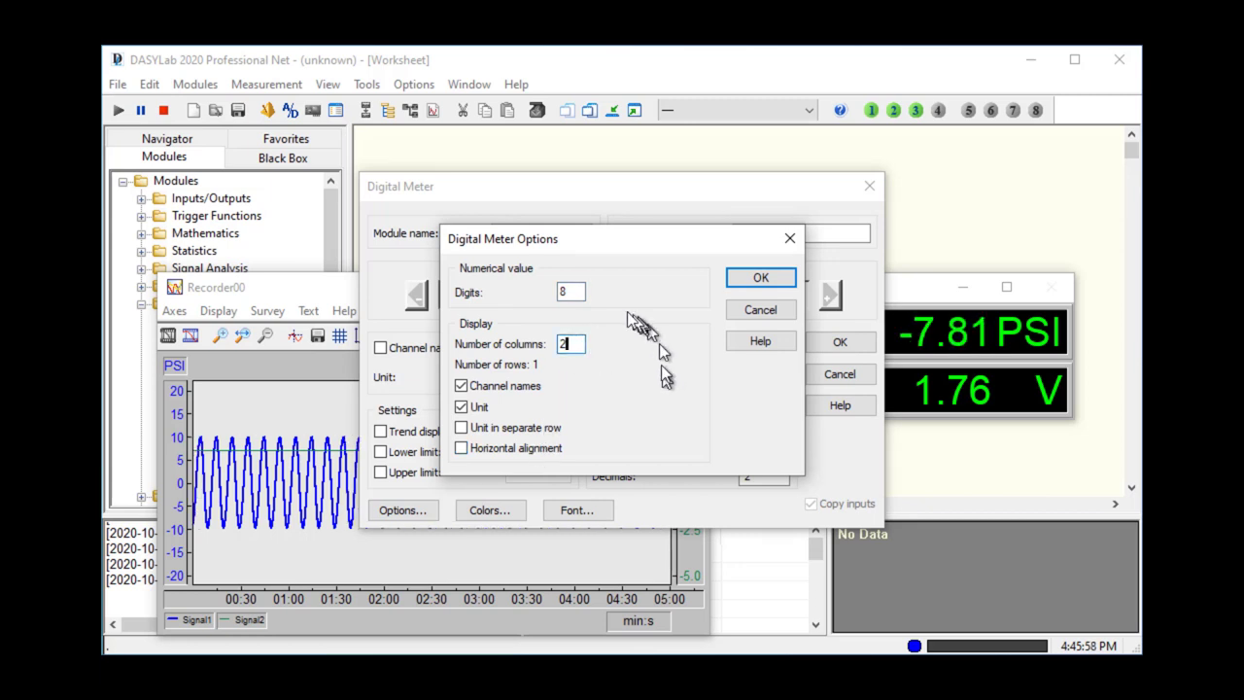
{"action": "left_click", "coordinate": [571, 291]}
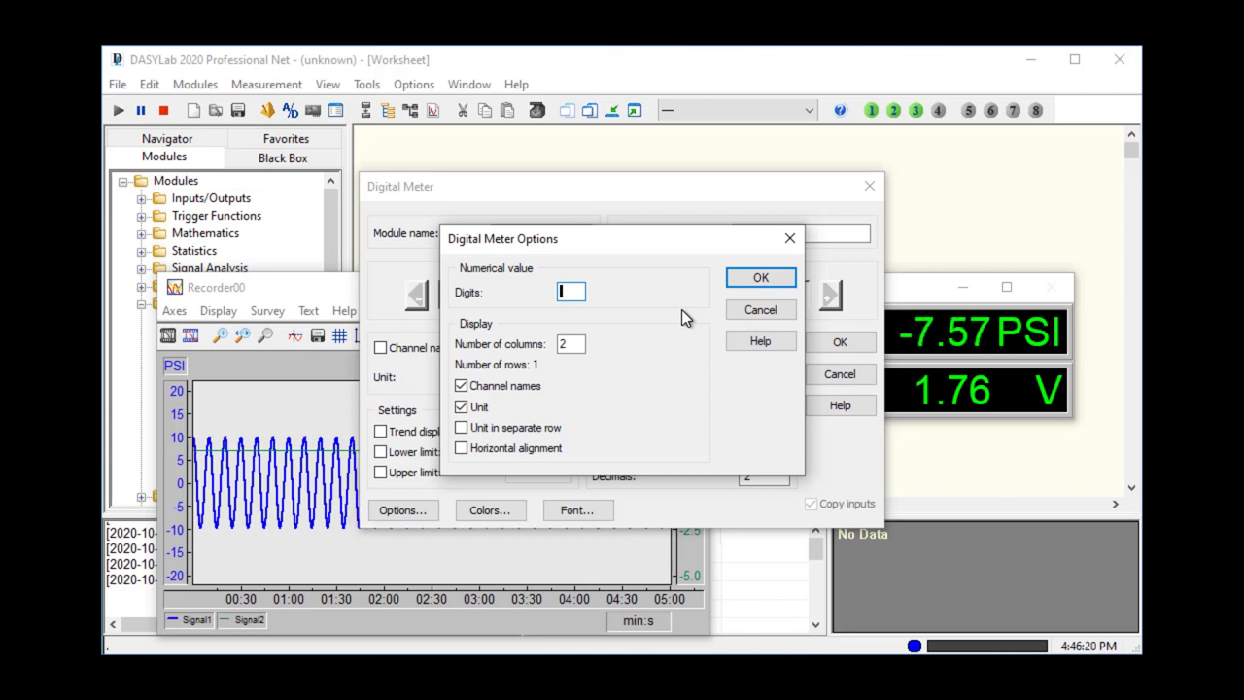
{"action": "type", "text": "10"}
{"action": "left_click", "coordinate": [761, 279]}
{"action": "left_click", "coordinate": [839, 345]}
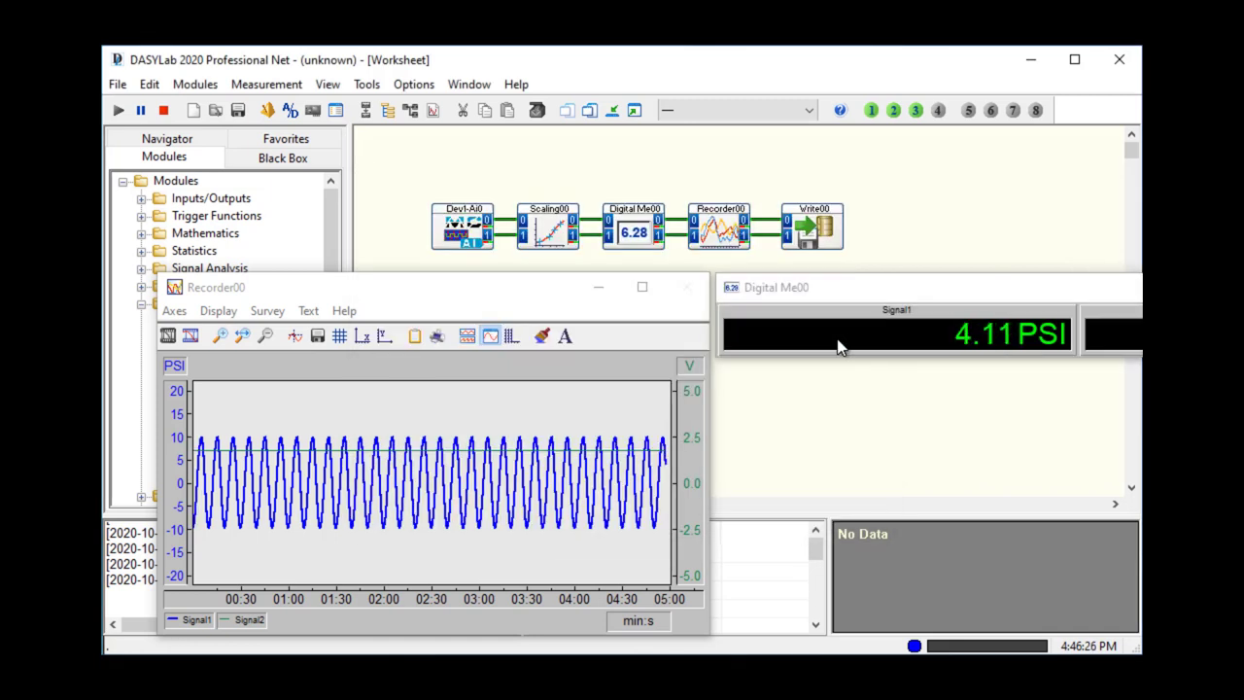
Stack the digital meter directly above the recorder on the worksheet, resizing both windows to about the same width.
{"action": "left_click_drag", "start_coordinate": [938, 298], "coordinate": [573, 151]}
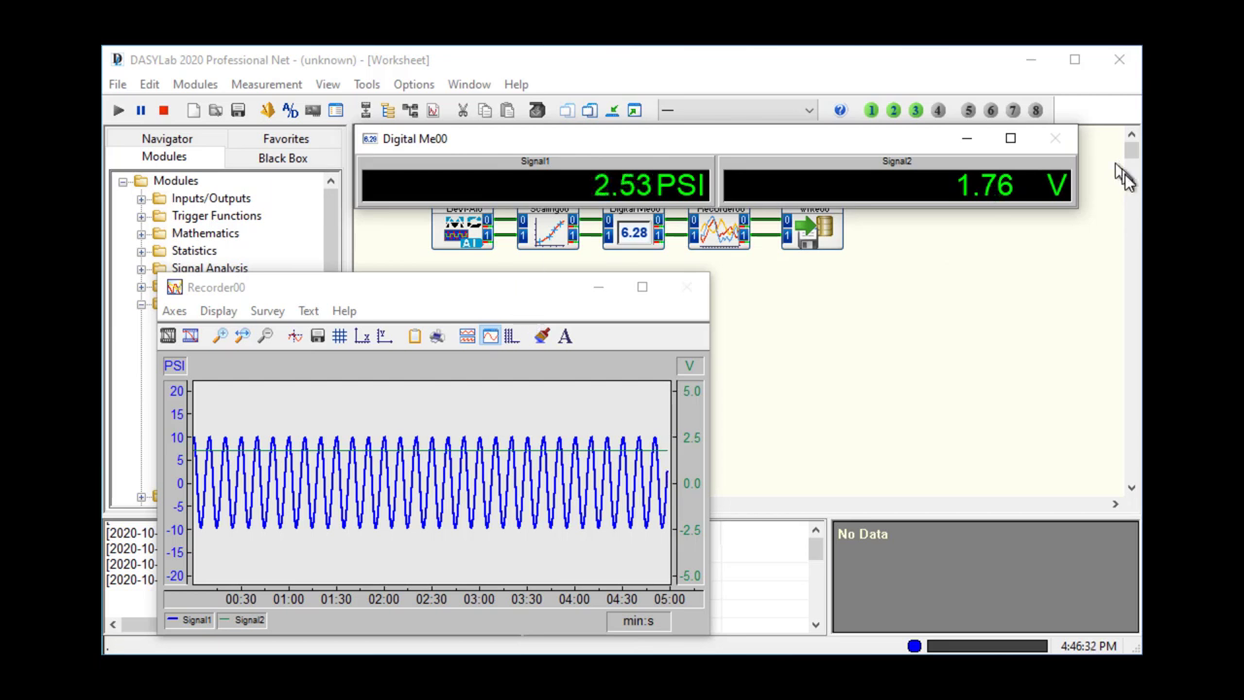
{"action": "left_click_drag", "start_coordinate": [1082, 173], "coordinate": [863, 195]}
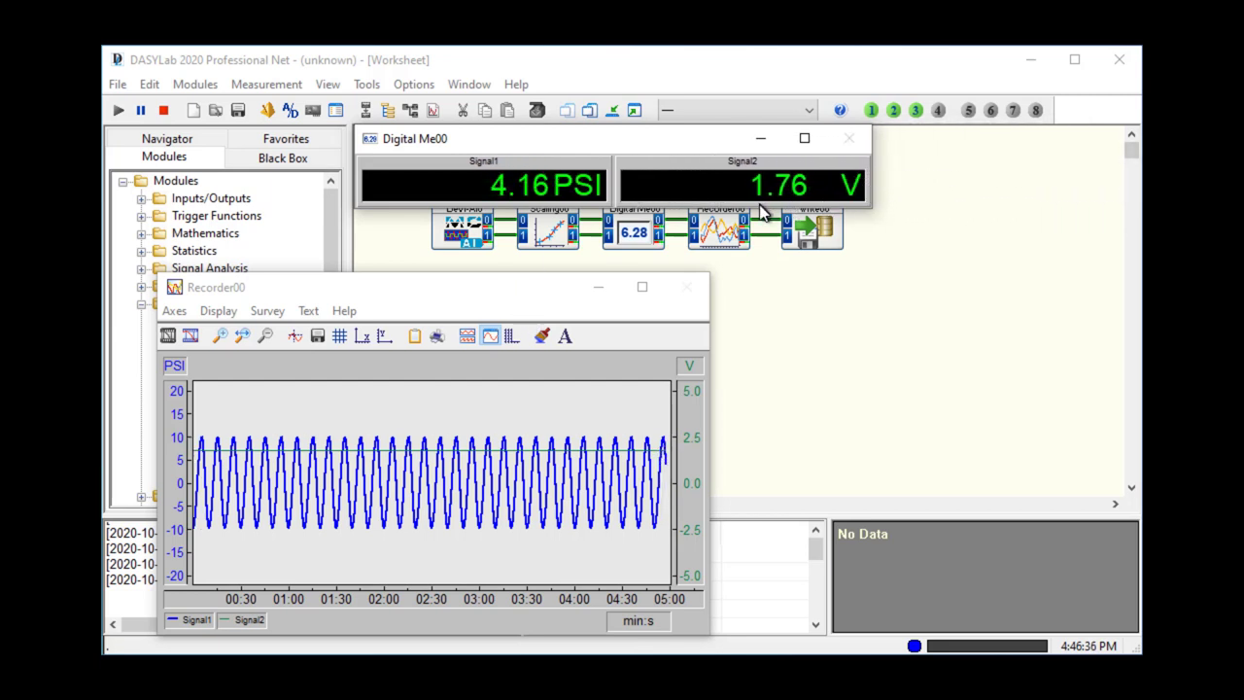
{"action": "left_click_drag", "start_coordinate": [758, 206], "coordinate": [757, 245]}
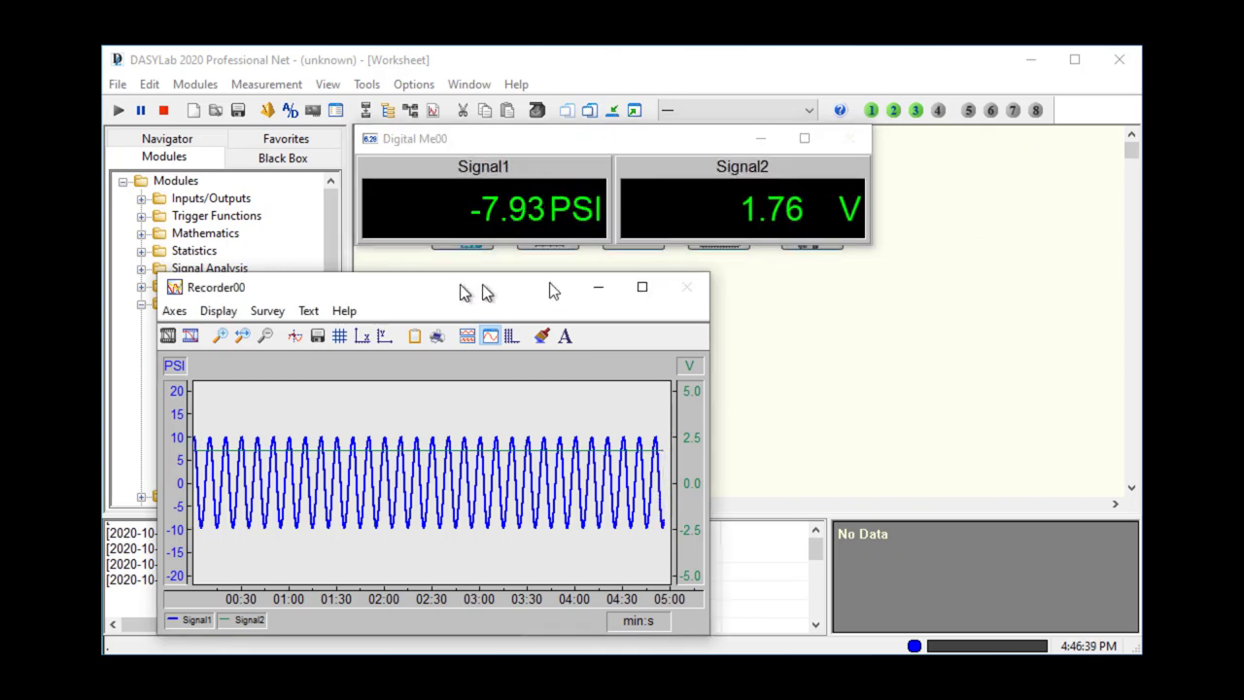
{"action": "left_click_drag", "start_coordinate": [451, 286], "coordinate": [646, 258]}
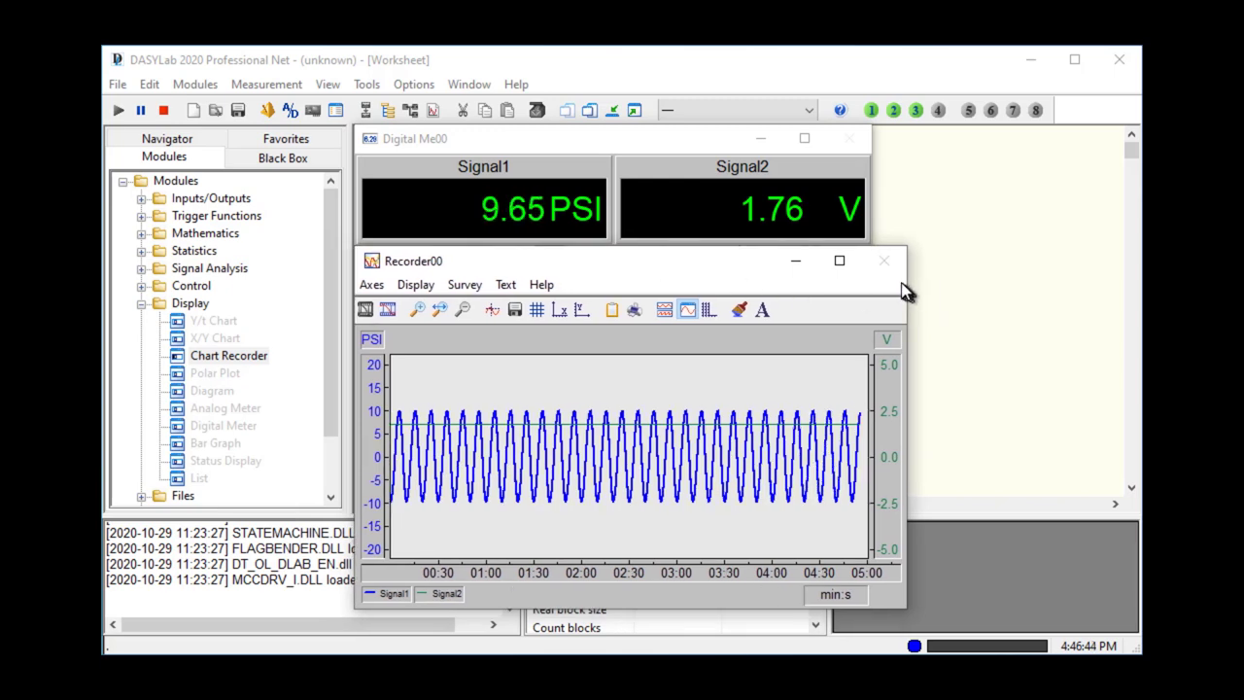
{"action": "left_click_drag", "start_coordinate": [911, 280], "coordinate": [883, 276]}
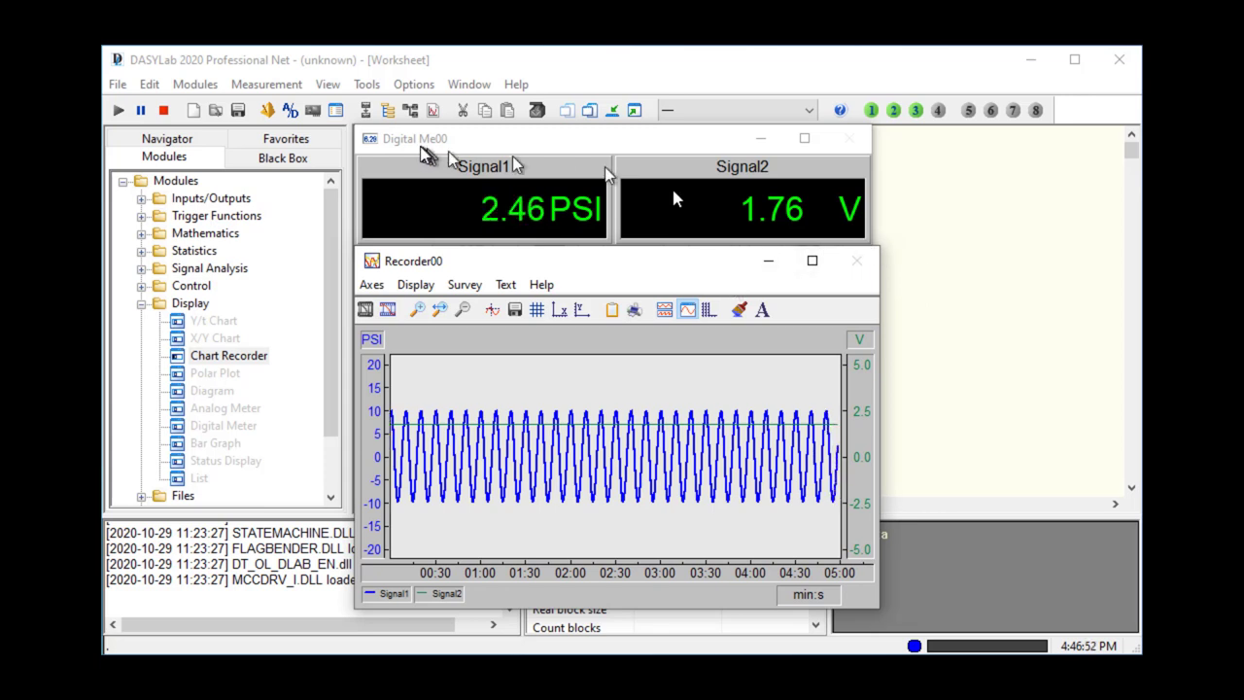
Stop the running measurement and open Exercise2_00.CSV from the DASYLab data folder in TextPad.
{"action": "left_click", "coordinate": [164, 111]}
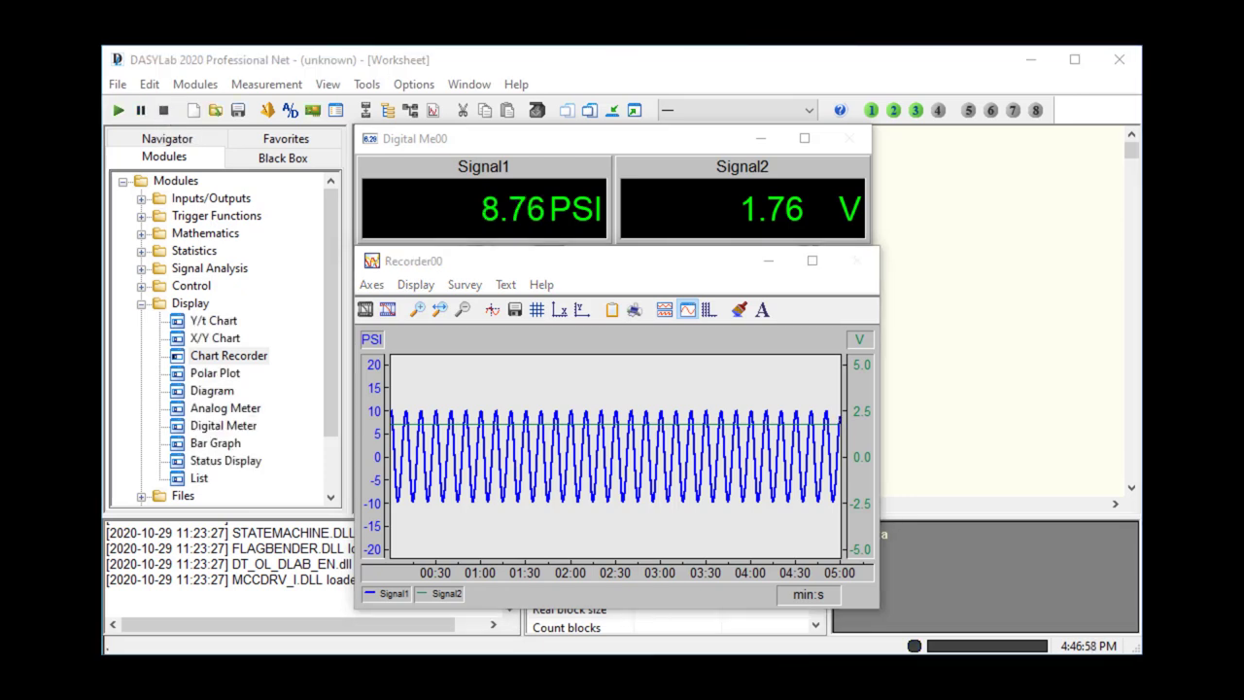
{"action": "key", "text": "alt+Tab"}
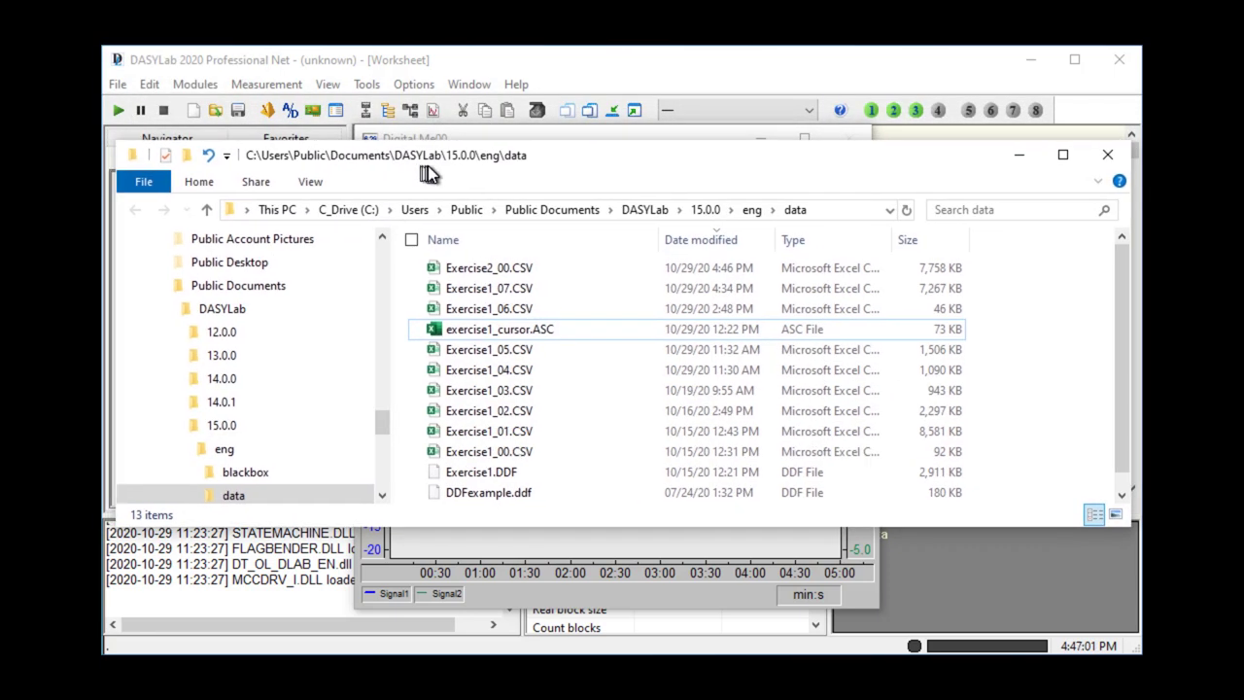
{"action": "left_click", "coordinate": [505, 275]}
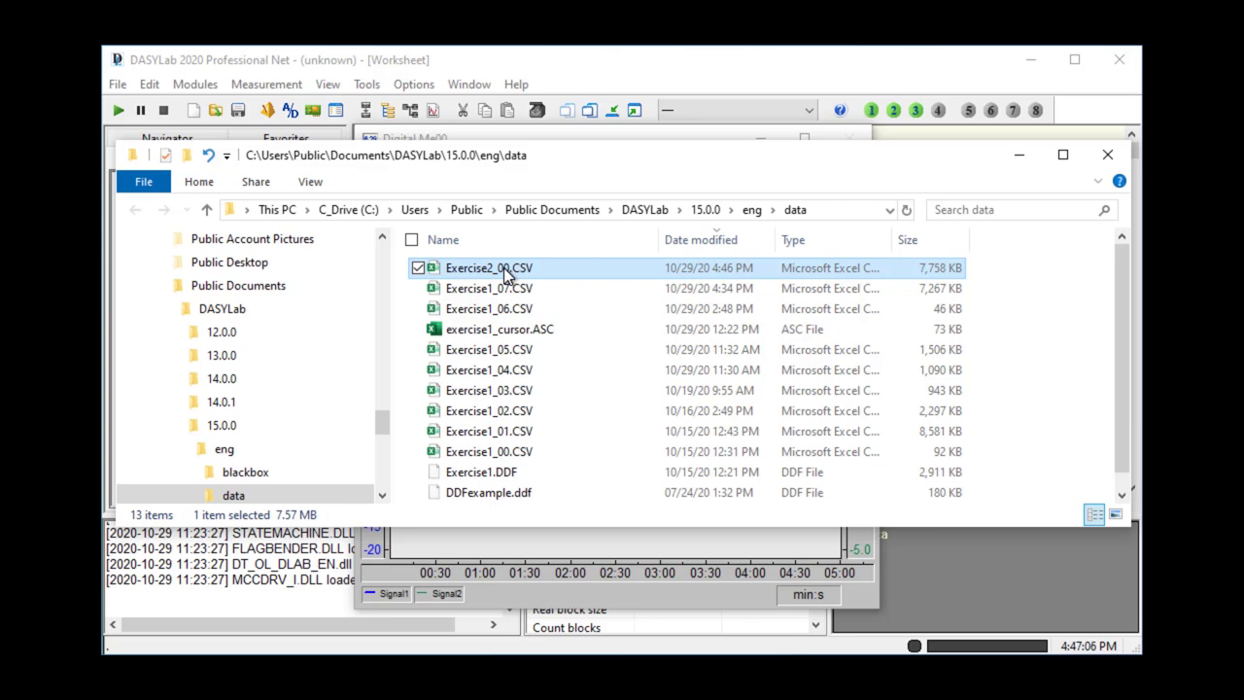
{"action": "right_click", "coordinate": [505, 275]}
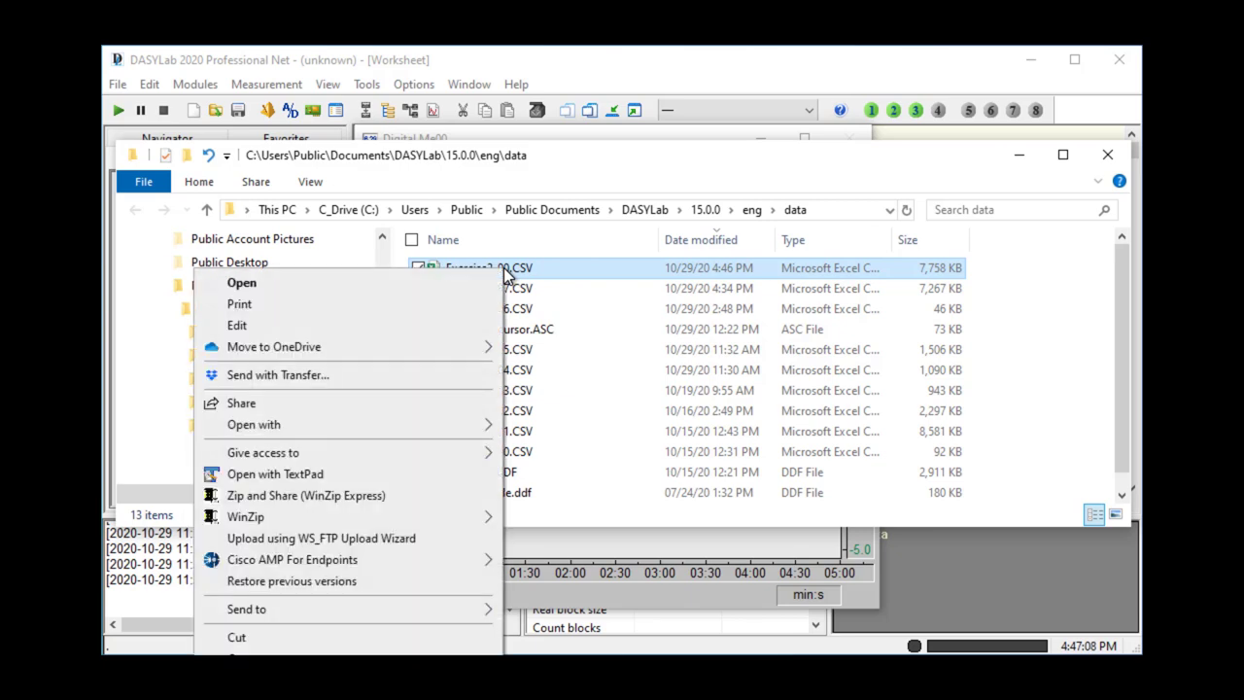
{"action": "left_click", "coordinate": [348, 475]}
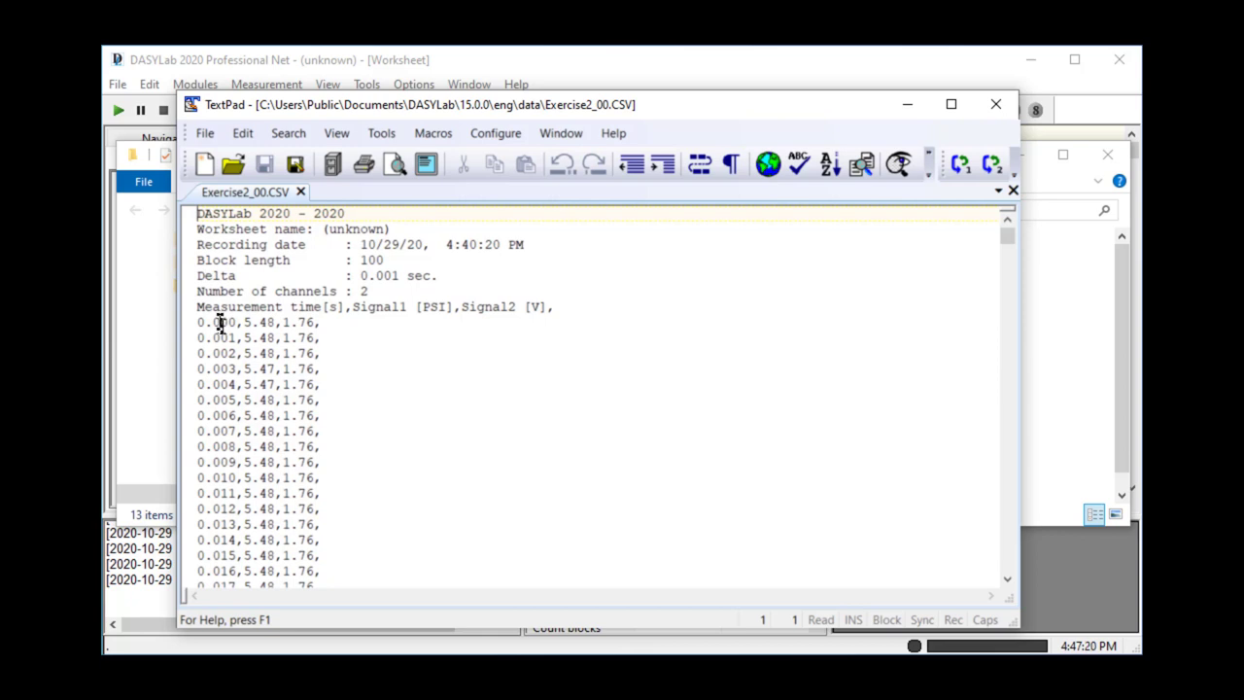
Examine the Delta sampling interval in the file header and the time stamps and signal values from the first to the last rows.
{"action": "left_click", "coordinate": [444, 276]}
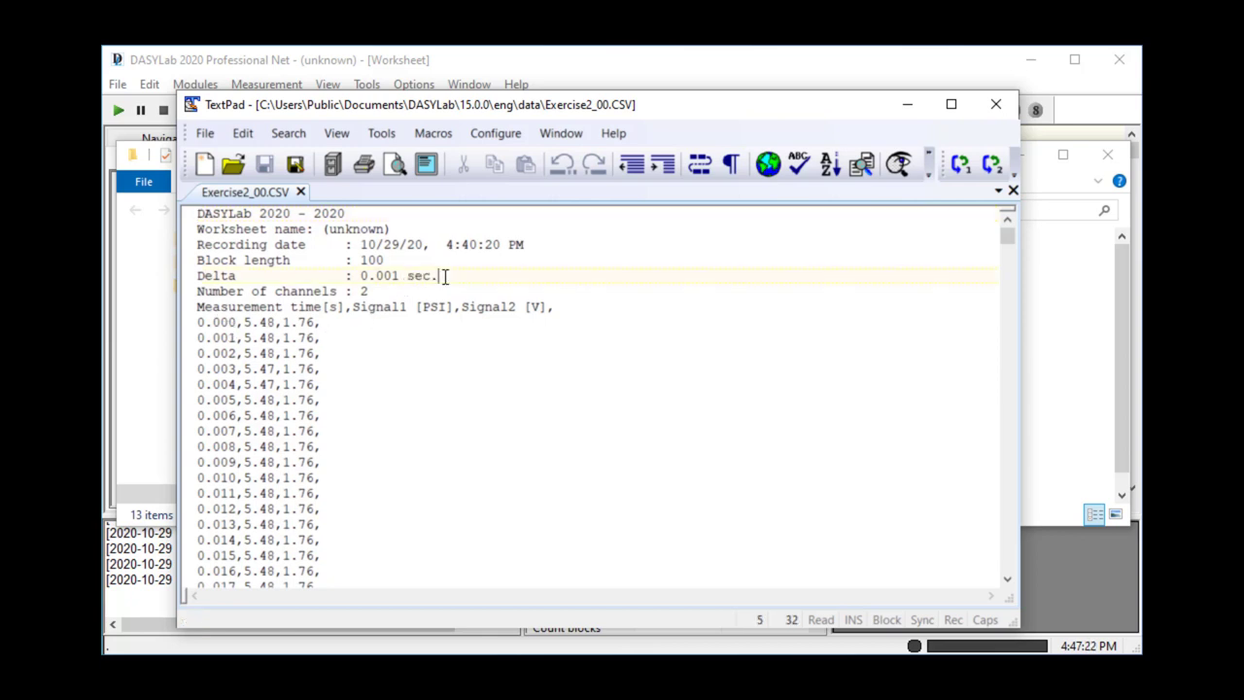
{"action": "left_click_drag", "start_coordinate": [444, 276], "coordinate": [356, 276]}
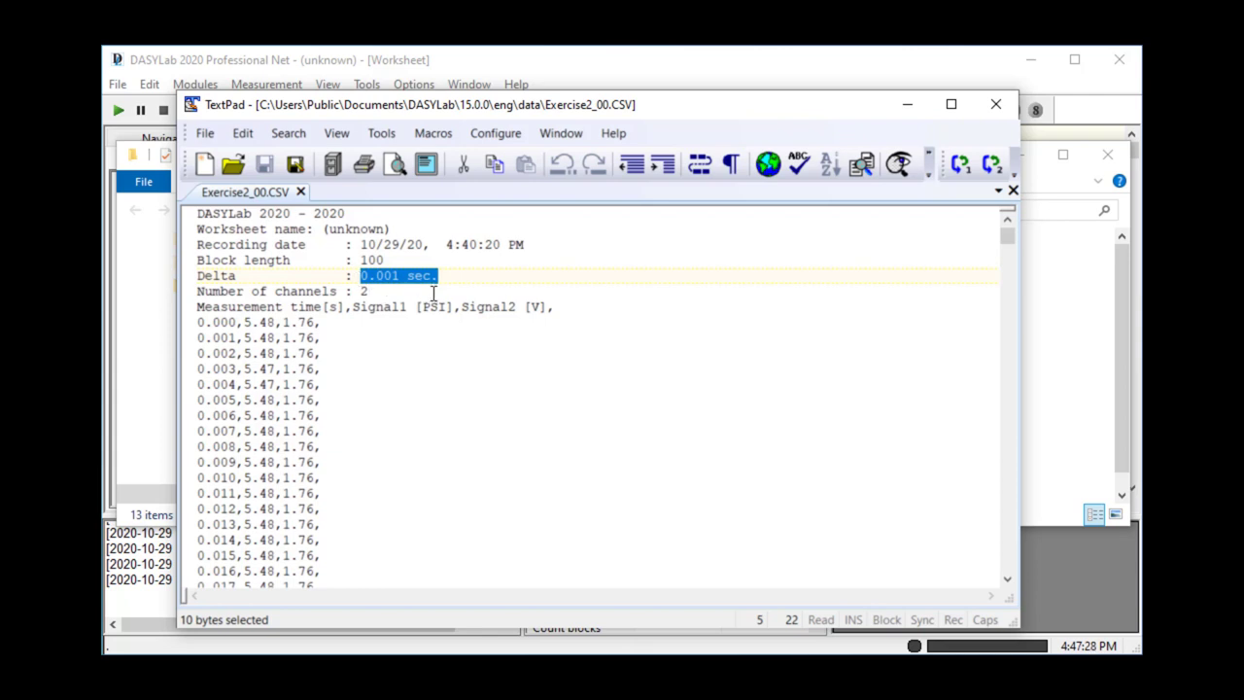
{"action": "left_click", "coordinate": [460, 278]}
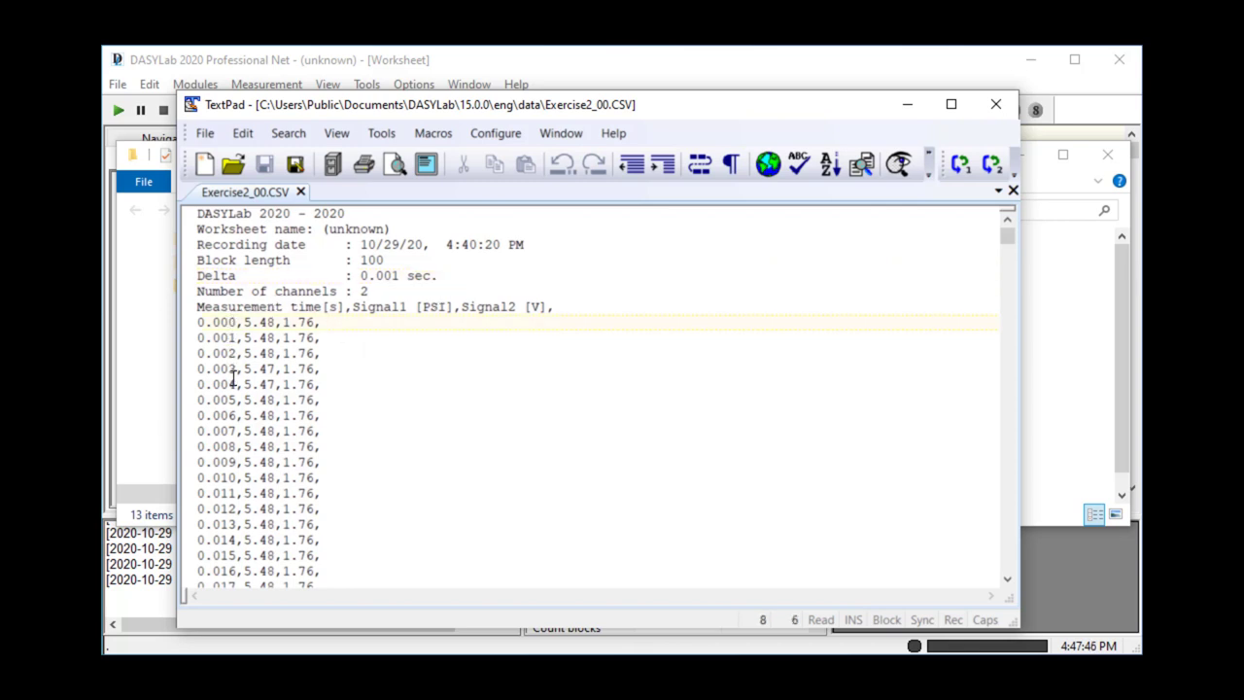
{"action": "scroll", "coordinate": [233, 379], "scroll_direction": "down", "scroll_amount": 20}
{"action": "scroll", "coordinate": [233, 379], "scroll_direction": "down", "scroll_amount": 20}
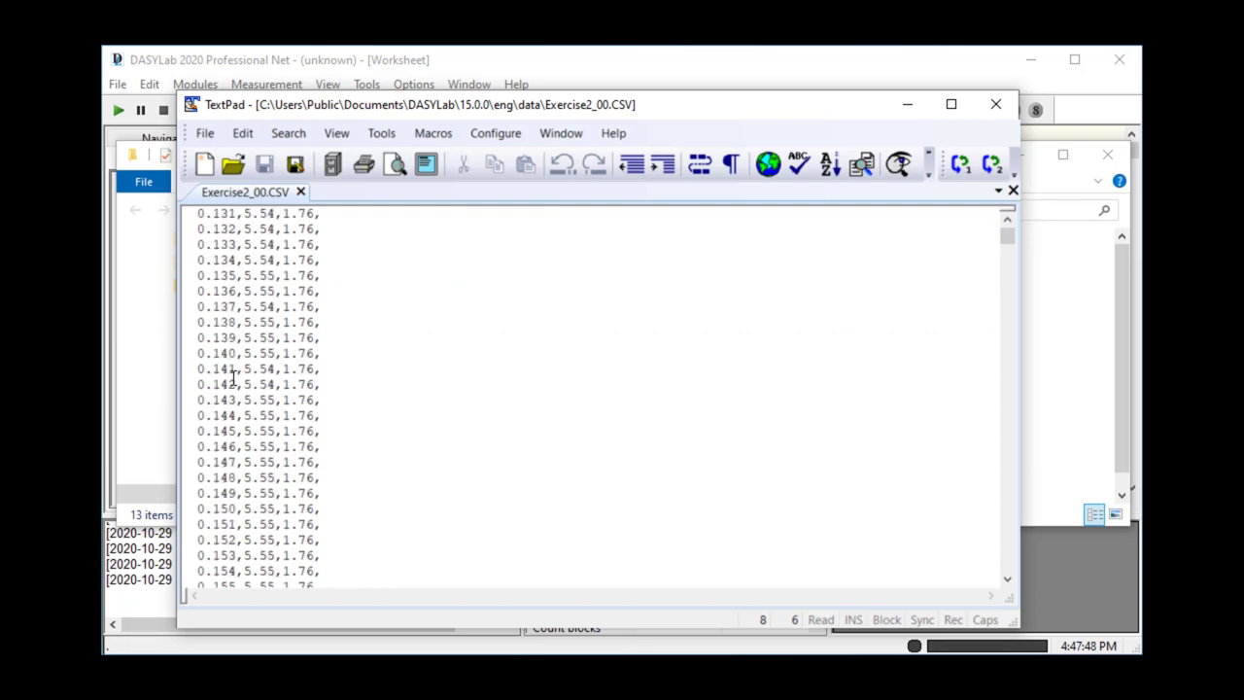
{"action": "scroll", "coordinate": [233, 379], "scroll_direction": "down", "scroll_amount": 20}
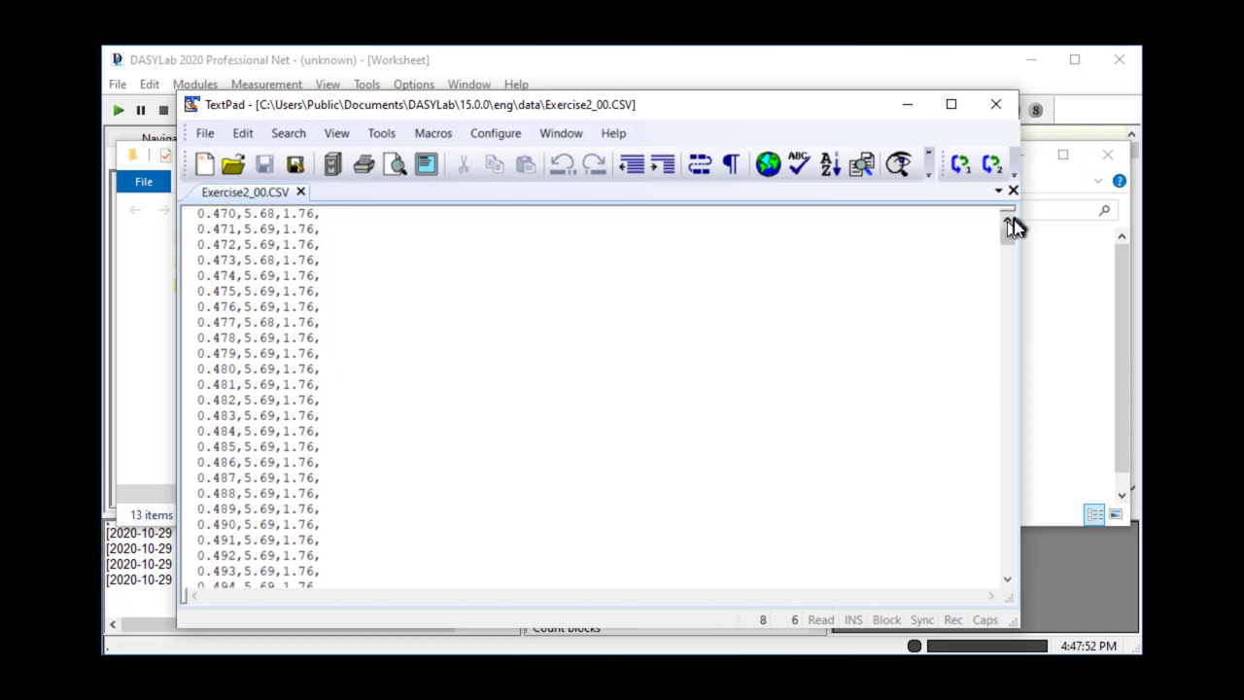
{"action": "left_click_drag", "start_coordinate": [1008, 242], "coordinate": [999, 595]}
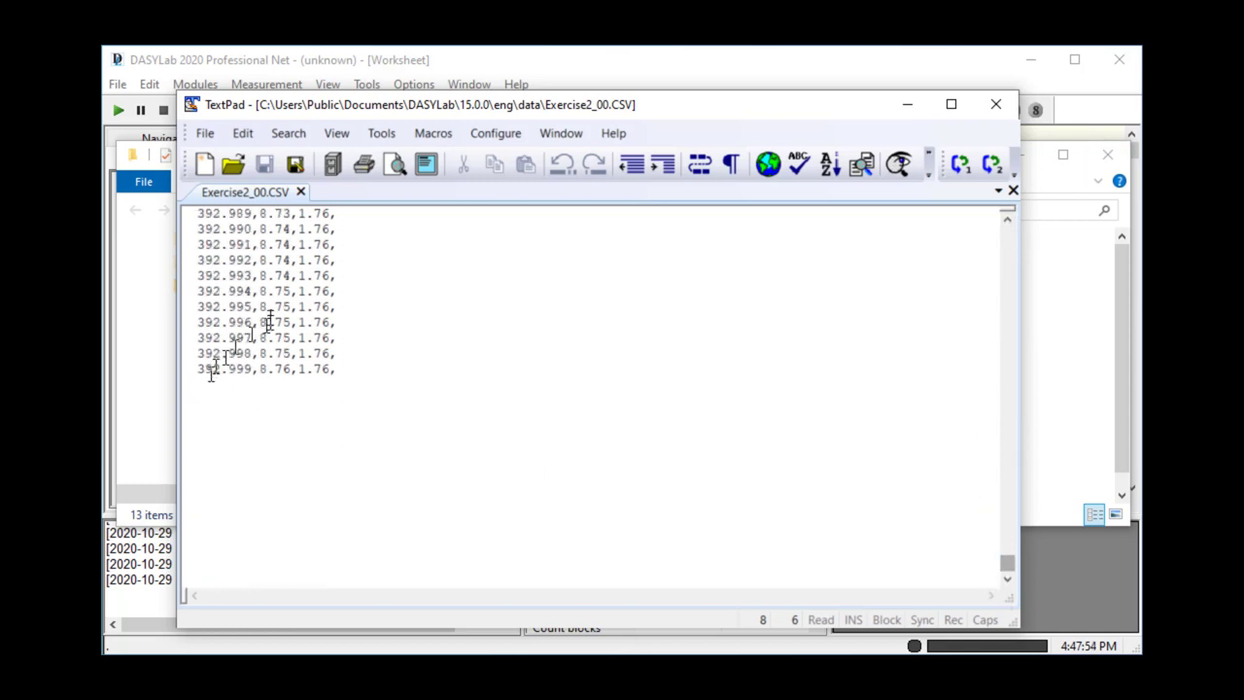
{"action": "left_click", "coordinate": [268, 356]}
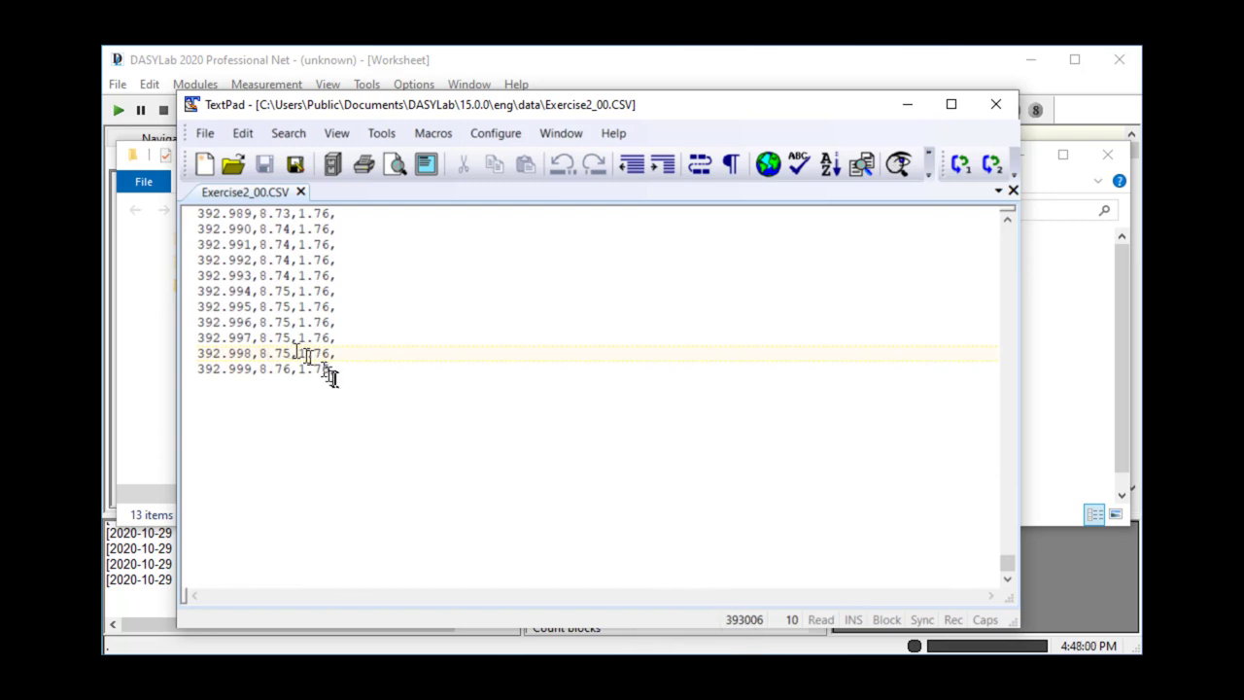
{"action": "left_click", "coordinate": [252, 369]}
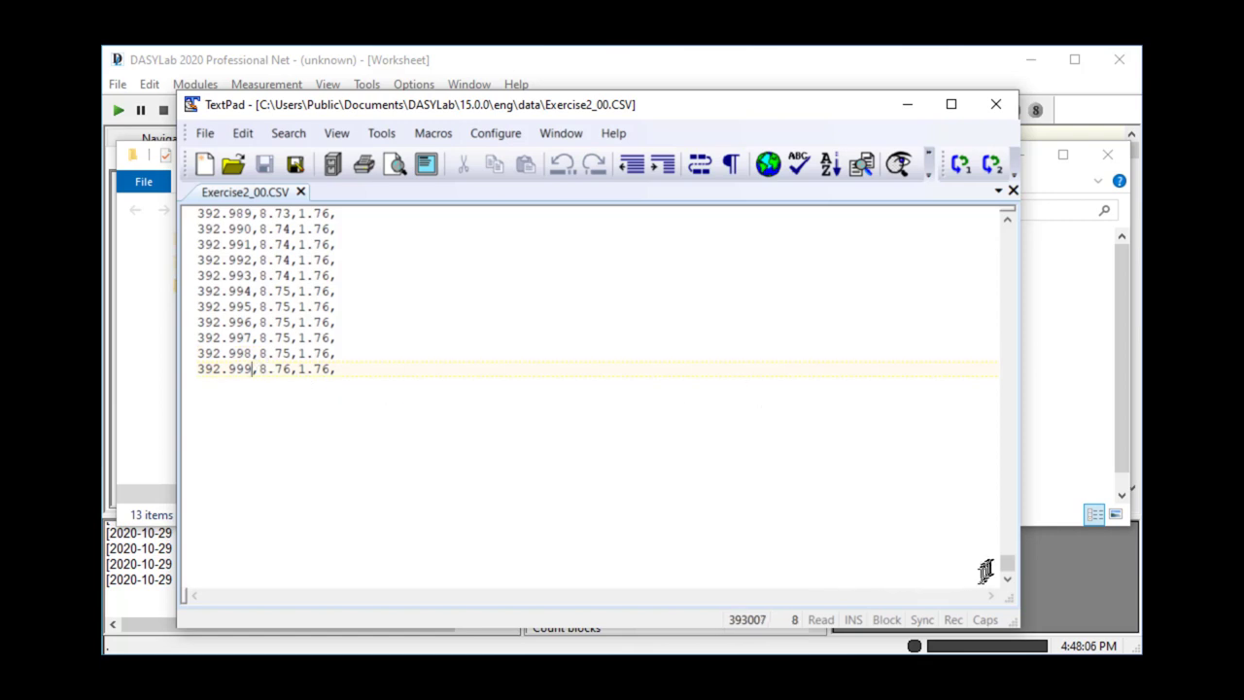
{"action": "left_click_drag", "start_coordinate": [1007, 571], "coordinate": [1006, 238]}
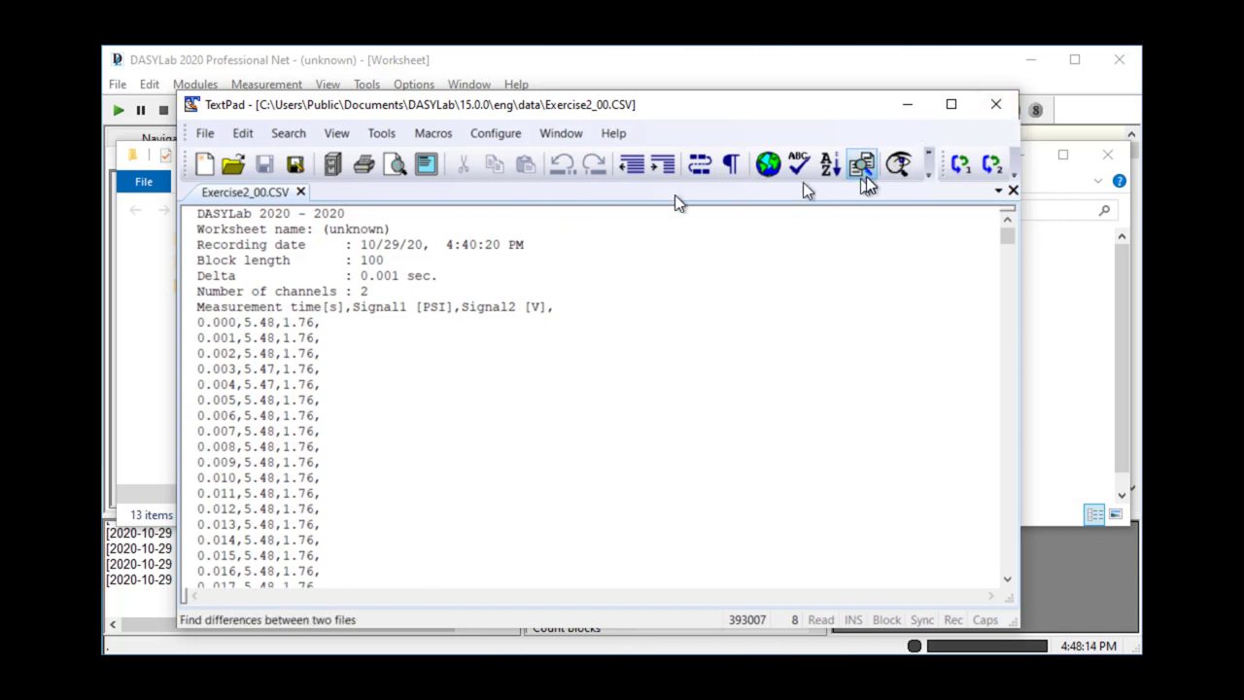
Check the signal names and units in the column heading line, close the text file and minimize the data folder window to return to DASYLab.
{"action": "left_click", "coordinate": [996, 109]}
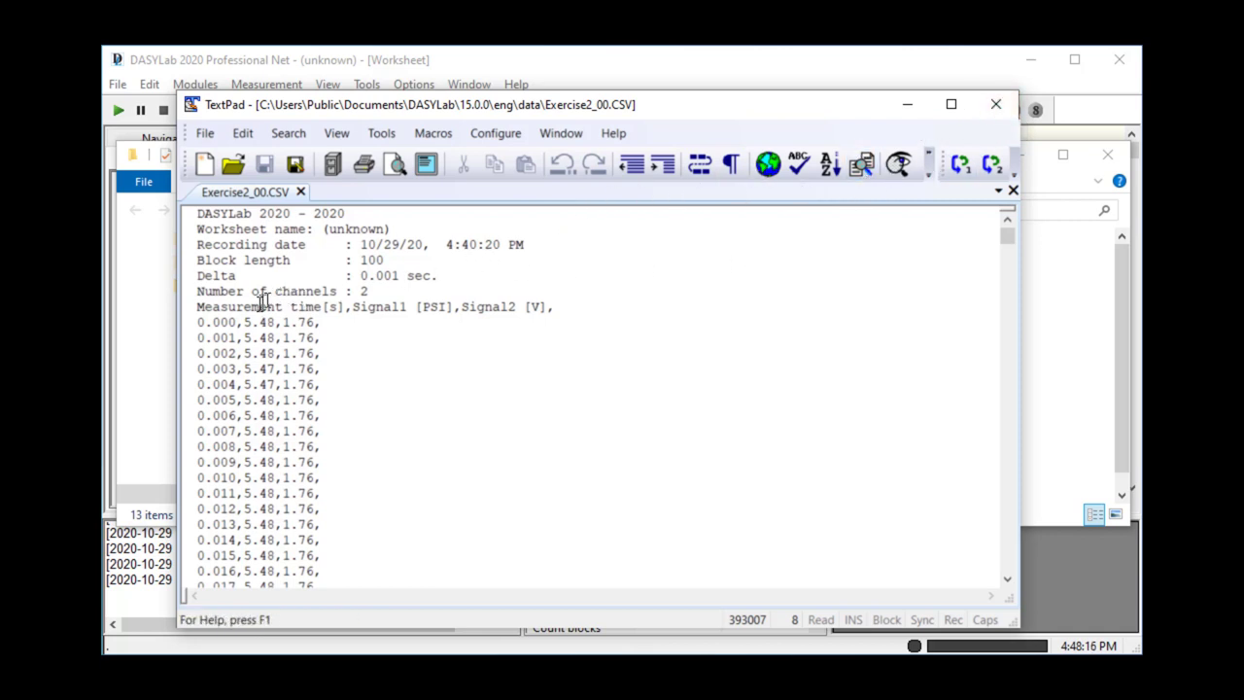
{"action": "left_click", "coordinate": [395, 311]}
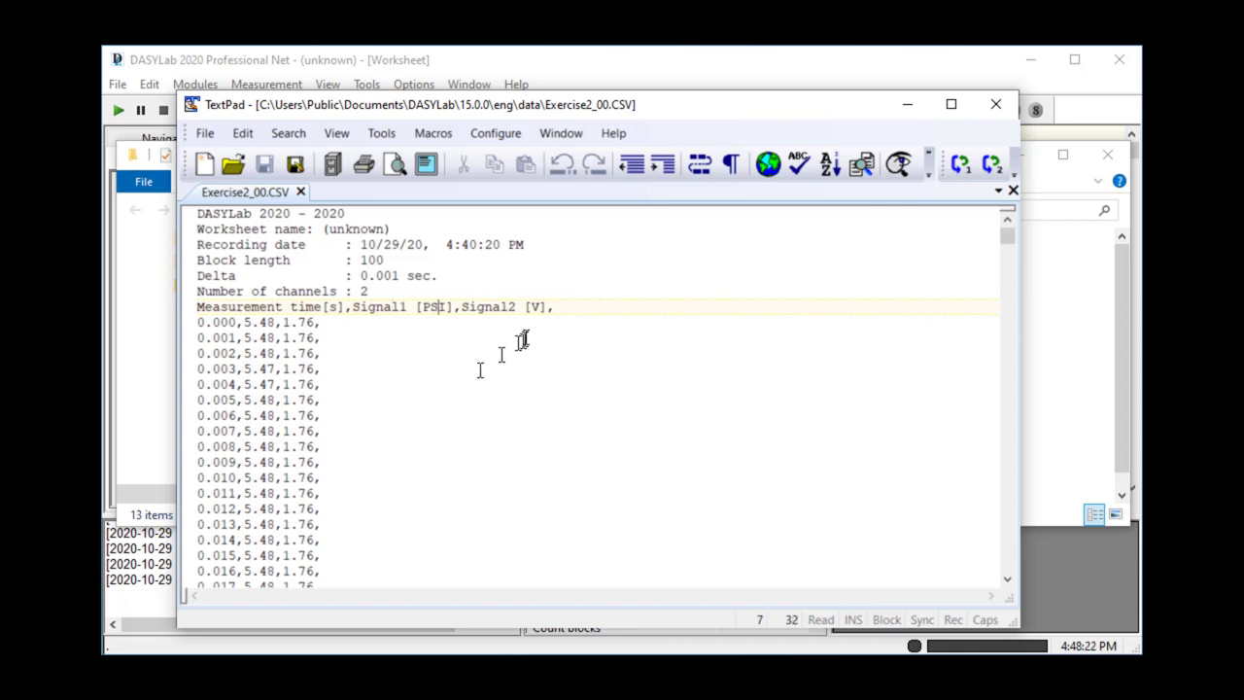
{"action": "left_click", "coordinate": [534, 301]}
{"action": "left_click", "coordinate": [996, 107]}
{"action": "left_click", "coordinate": [1020, 155]}
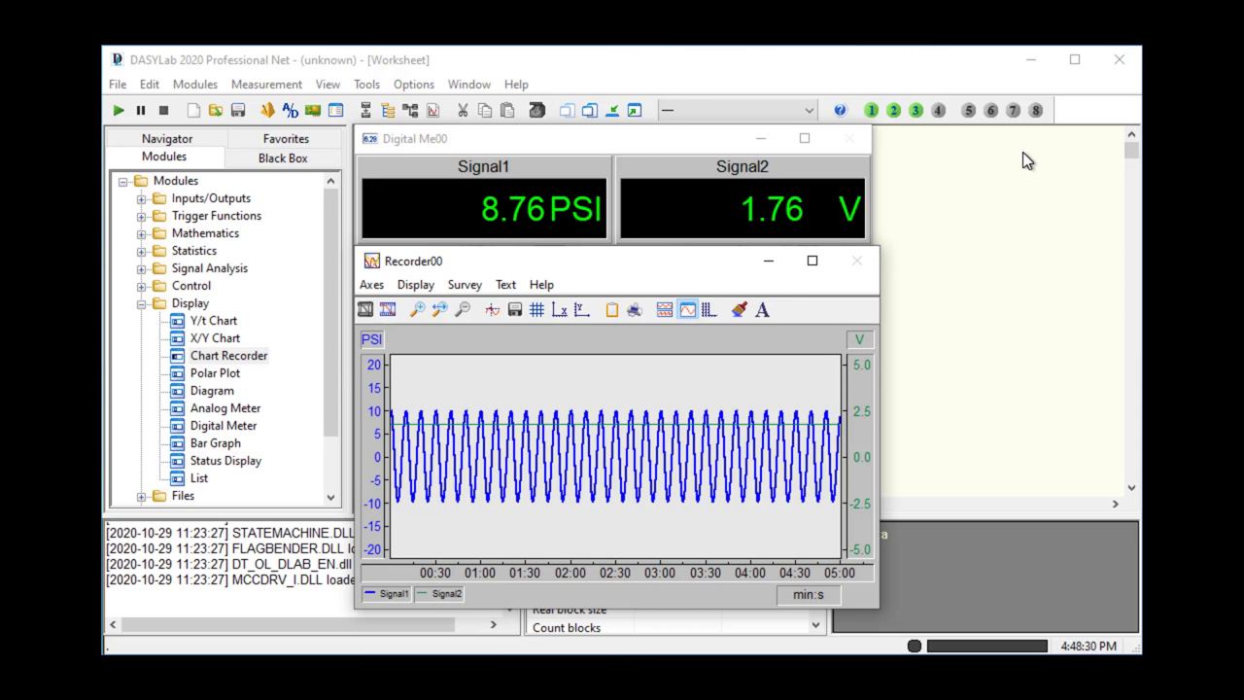
Review the global setting for copying channel names when the measurement starts, and accept the settings.
{"action": "left_click", "coordinate": [425, 86]}
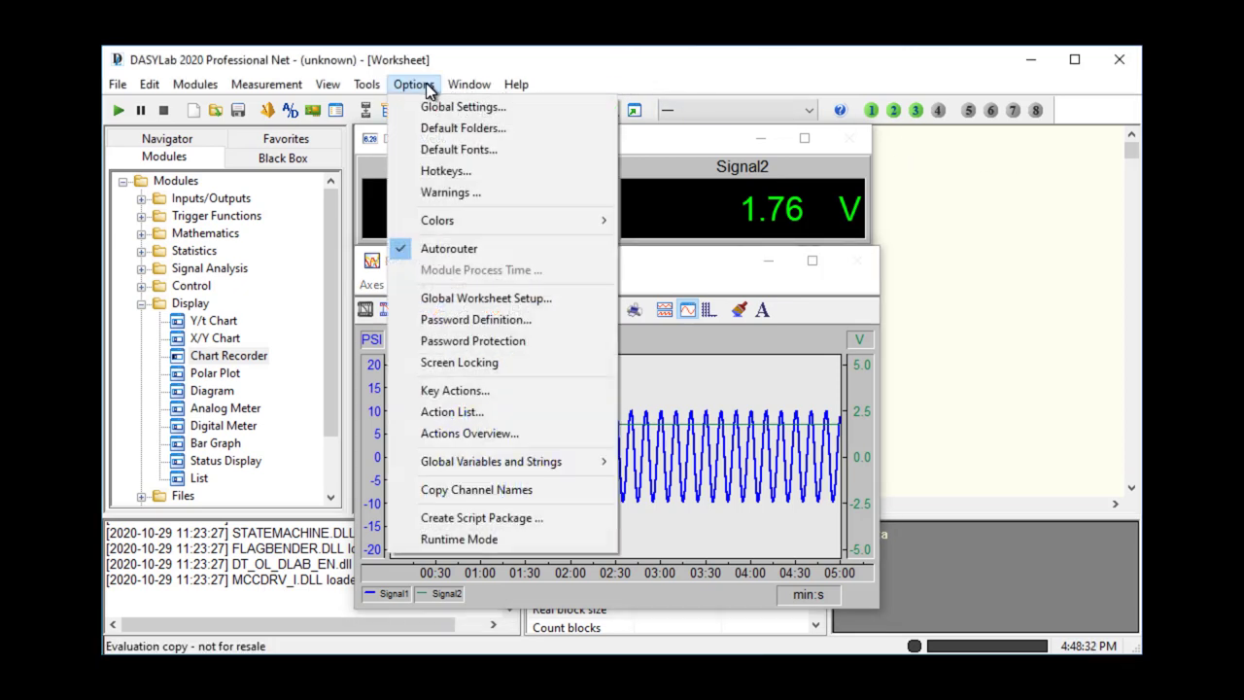
{"action": "left_click", "coordinate": [434, 108]}
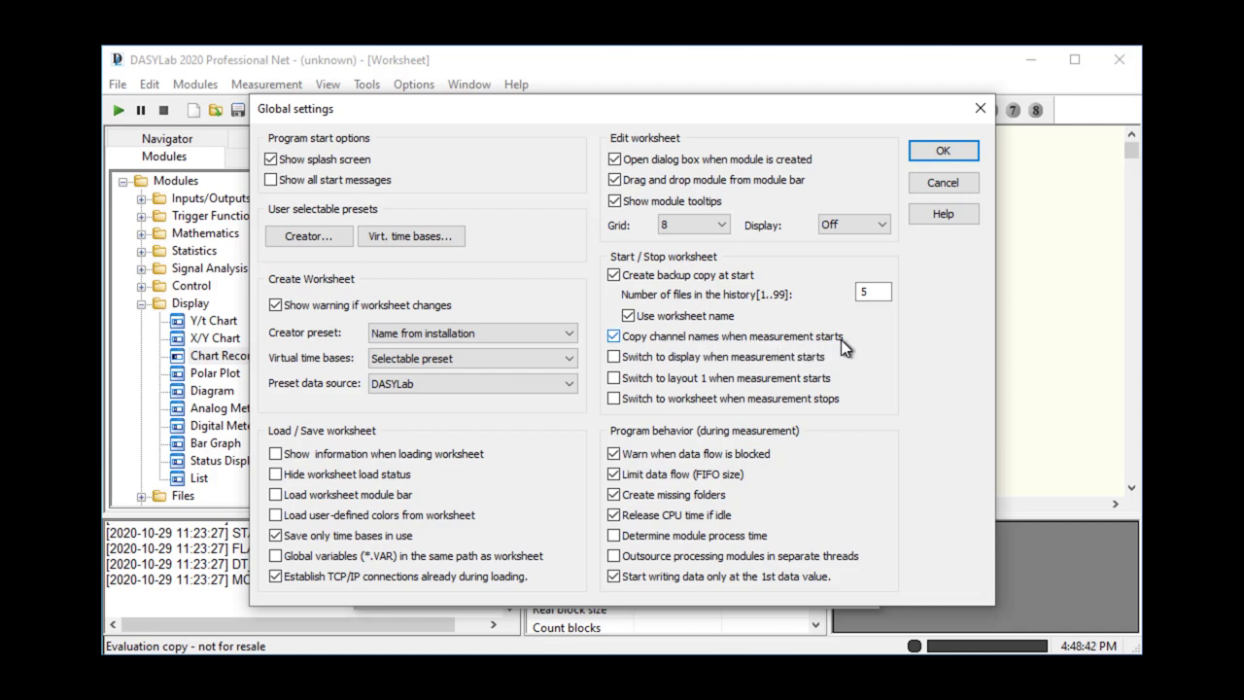
{"action": "left_click", "coordinate": [938, 154]}
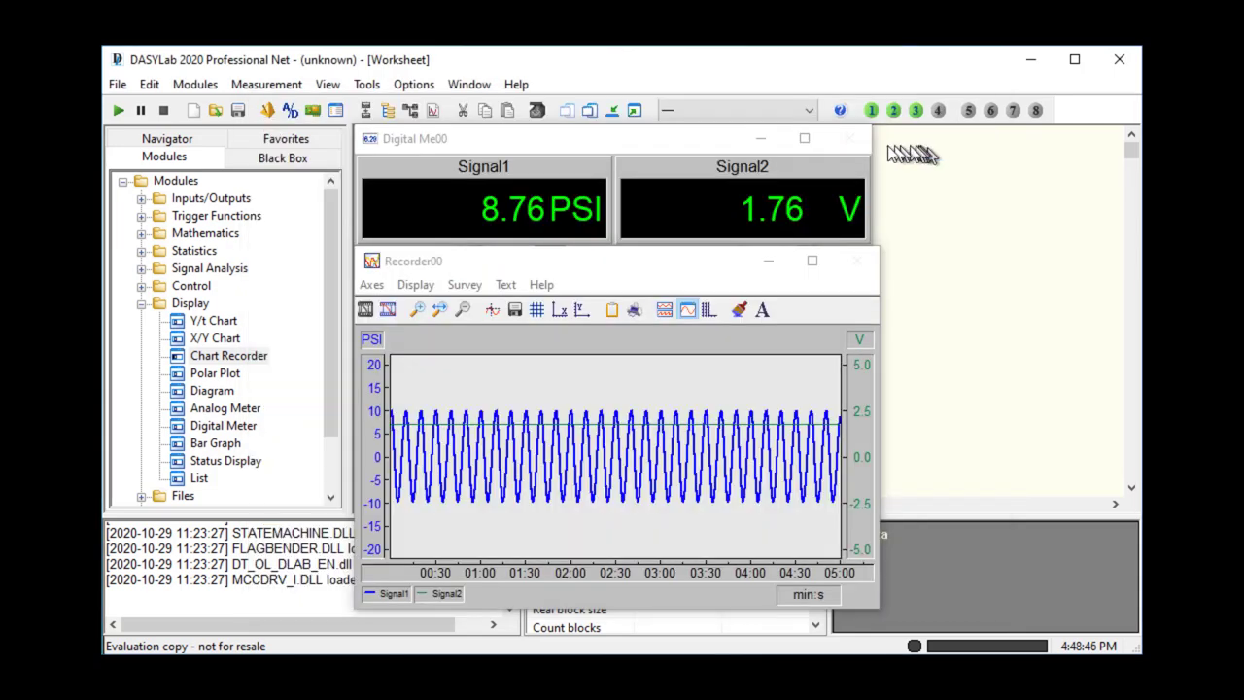
Minimize all display windows and review the names of channels 0 and 1 in the Dev1-Ai0 analog input module.
{"action": "left_click", "coordinate": [612, 112]}
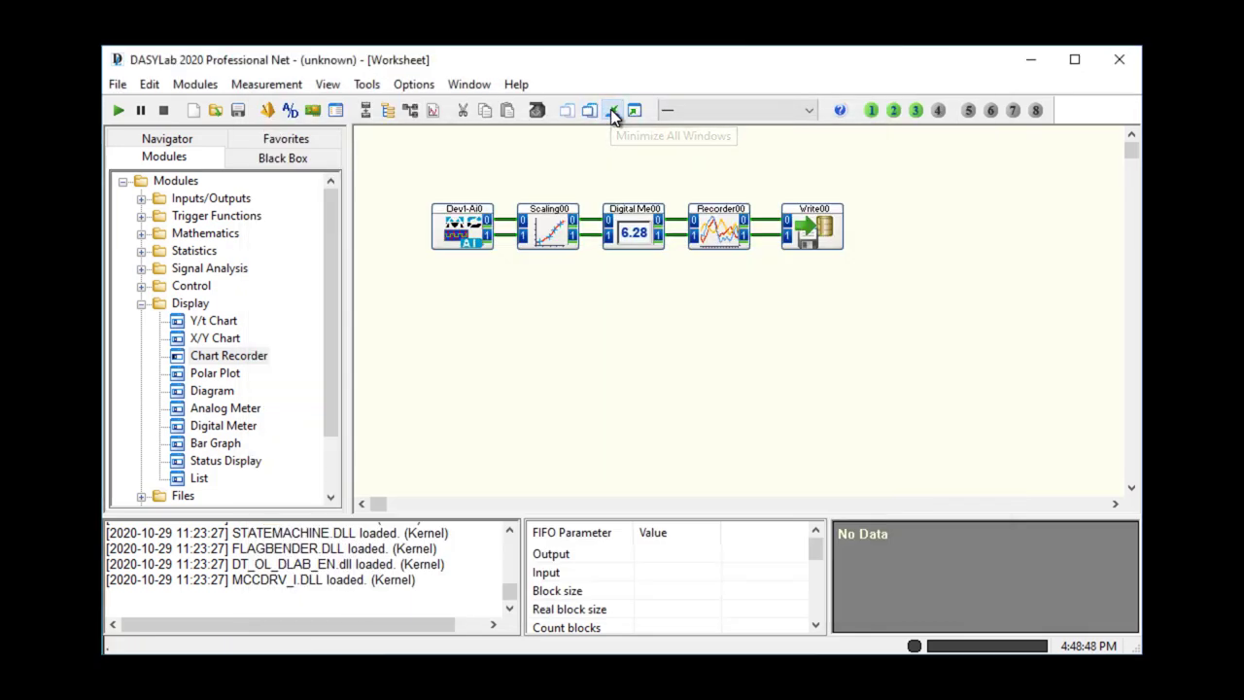
{"action": "double_click", "coordinate": [474, 226]}
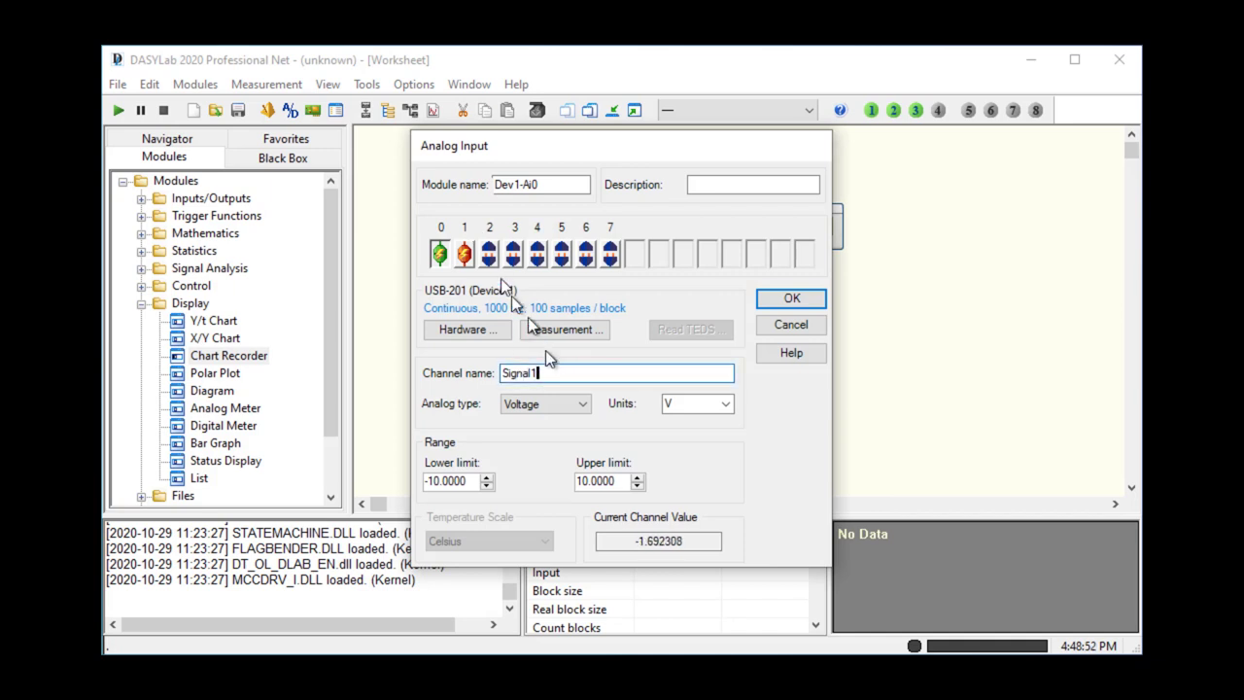
{"action": "left_click", "coordinate": [465, 253]}
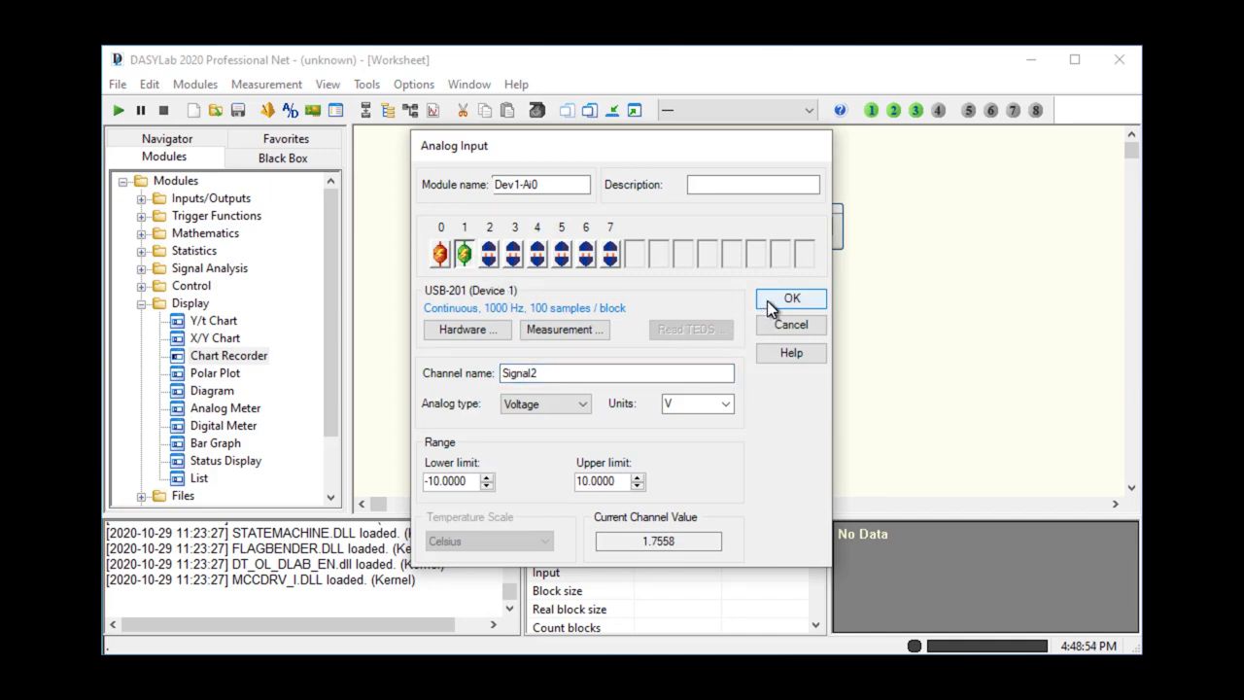
{"action": "left_click", "coordinate": [442, 255]}
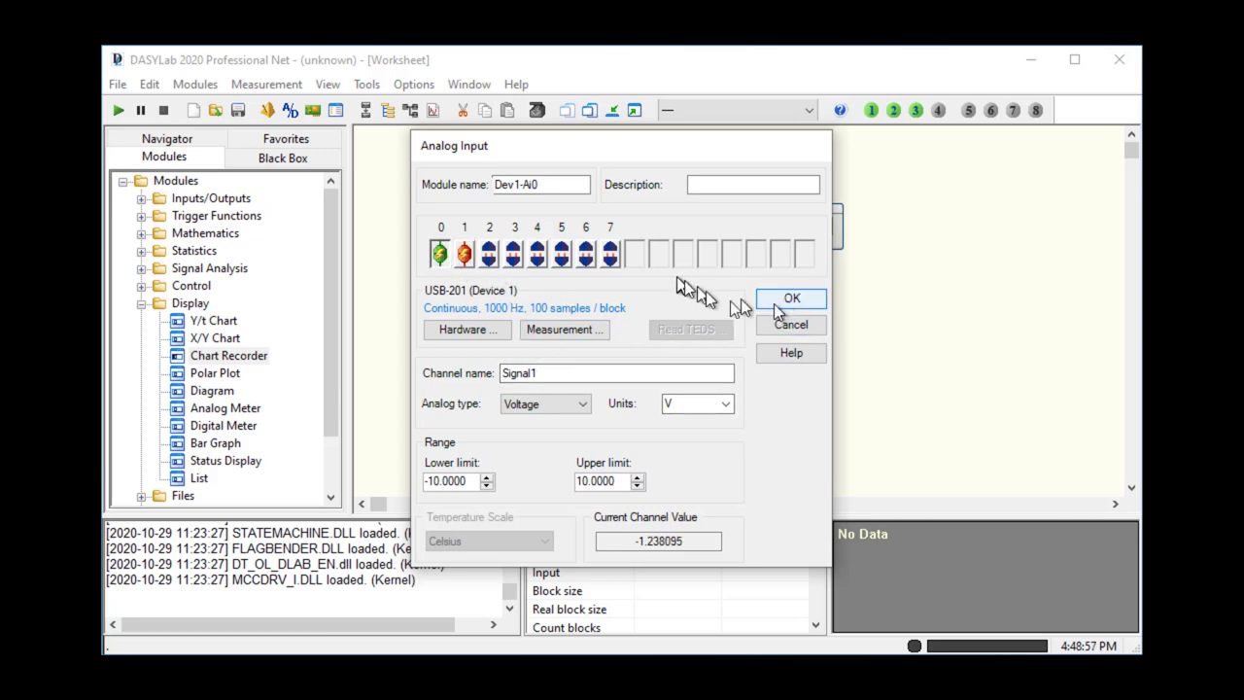
{"action": "left_click", "coordinate": [787, 301]}
Enable an individual channel name for channel 0 in the Scaling00 module, keeping the name Signal1.
{"action": "double_click", "coordinate": [547, 229]}
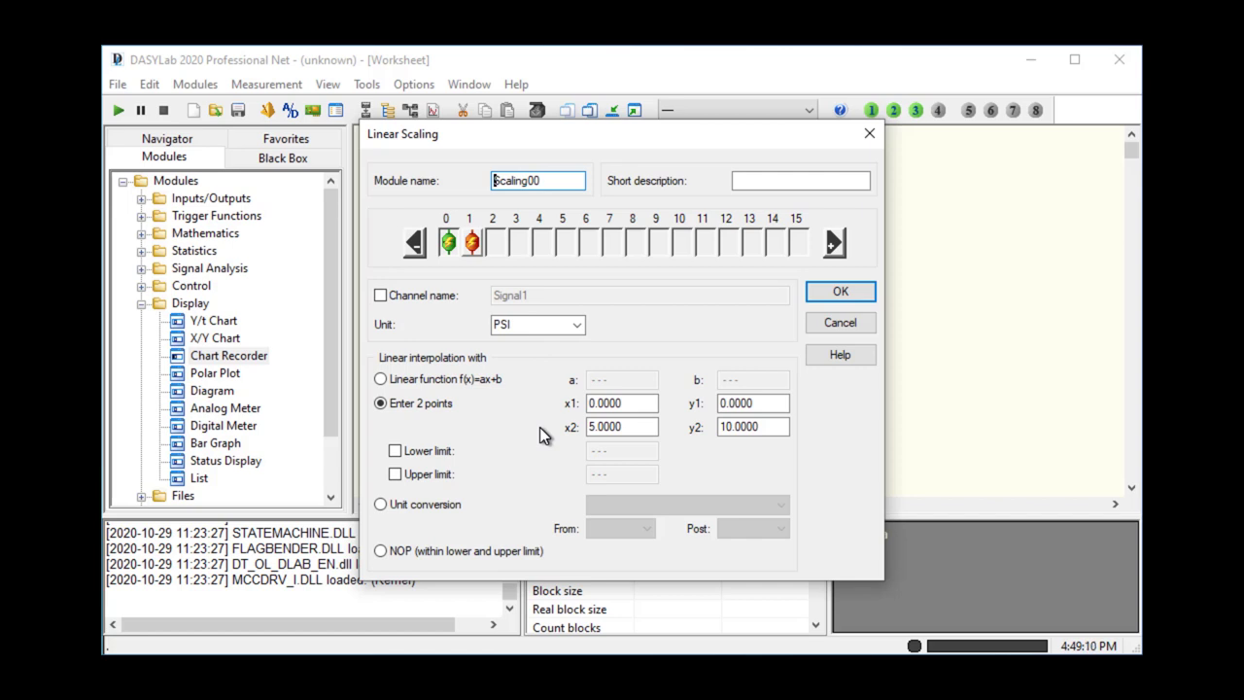
{"action": "left_click", "coordinate": [381, 293]}
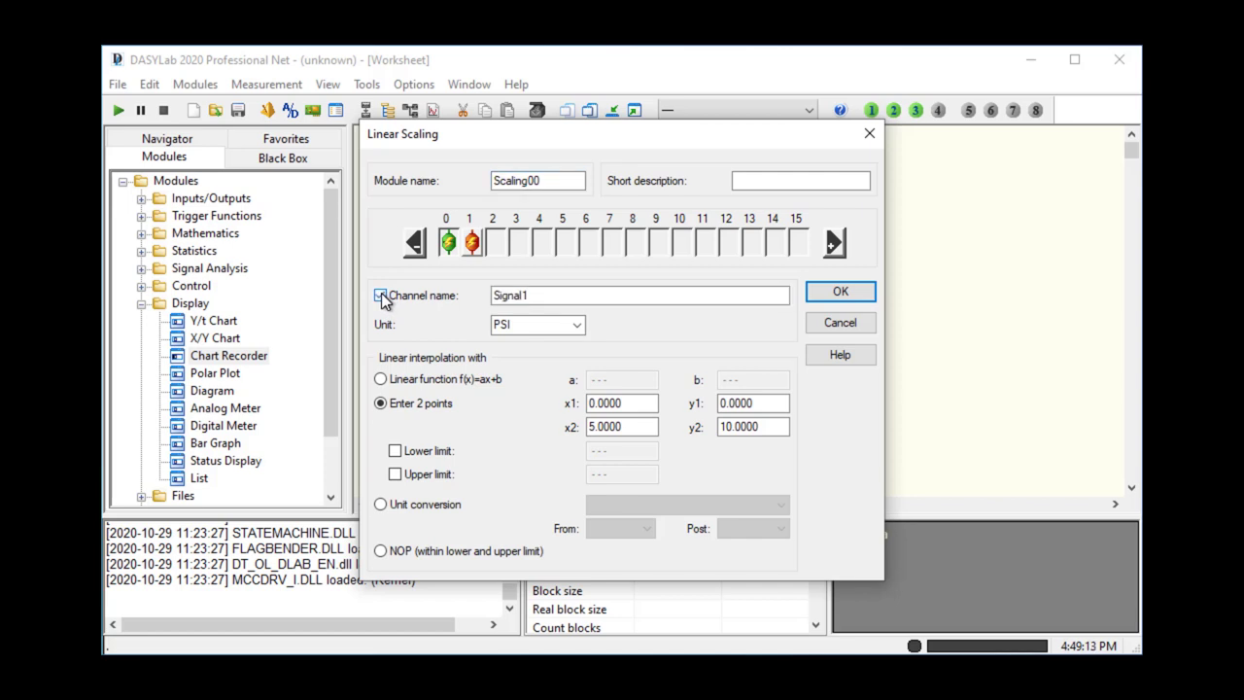
{"action": "left_click", "coordinate": [569, 295]}
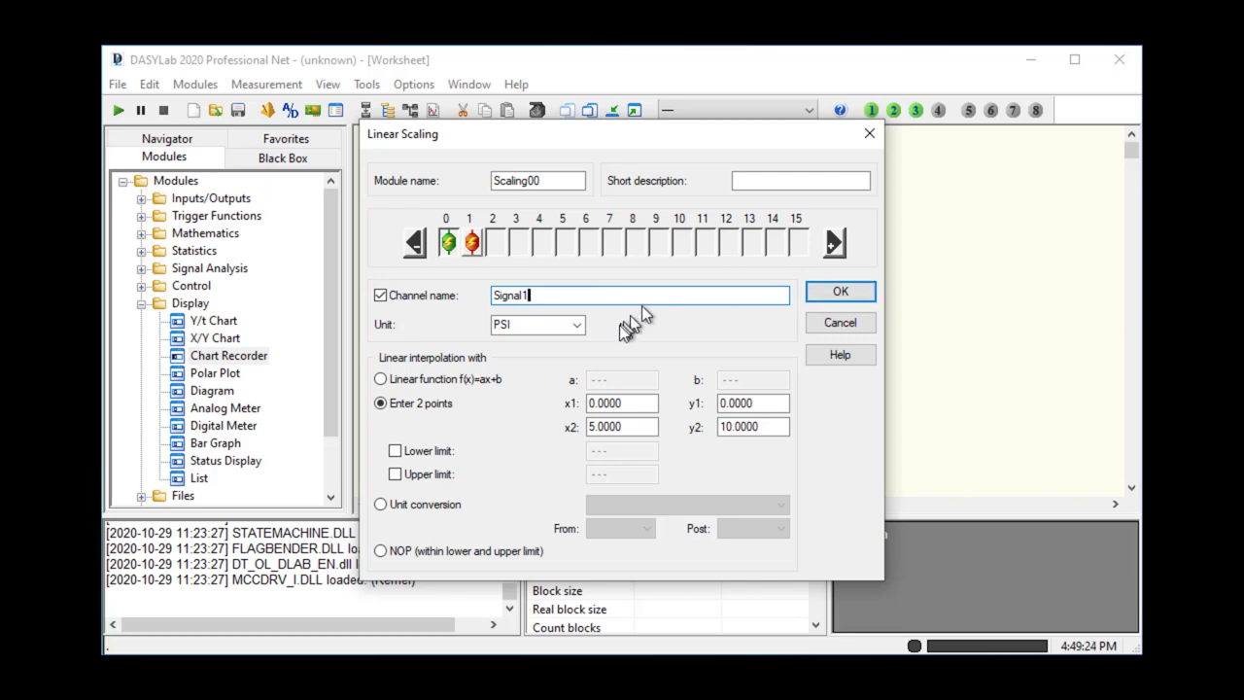
{"action": "left_click", "coordinate": [834, 290]}
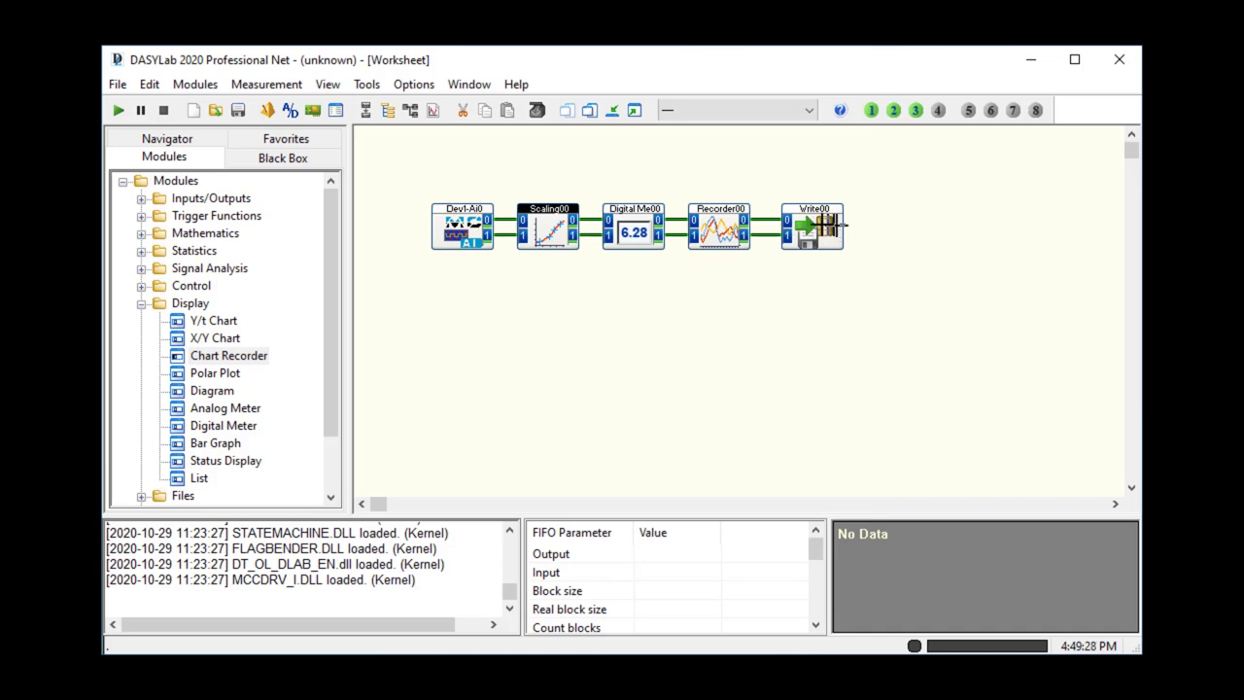
Review the channel name and unit settings of channel 0 in the Write00 module.
{"action": "double_click", "coordinate": [822, 224]}
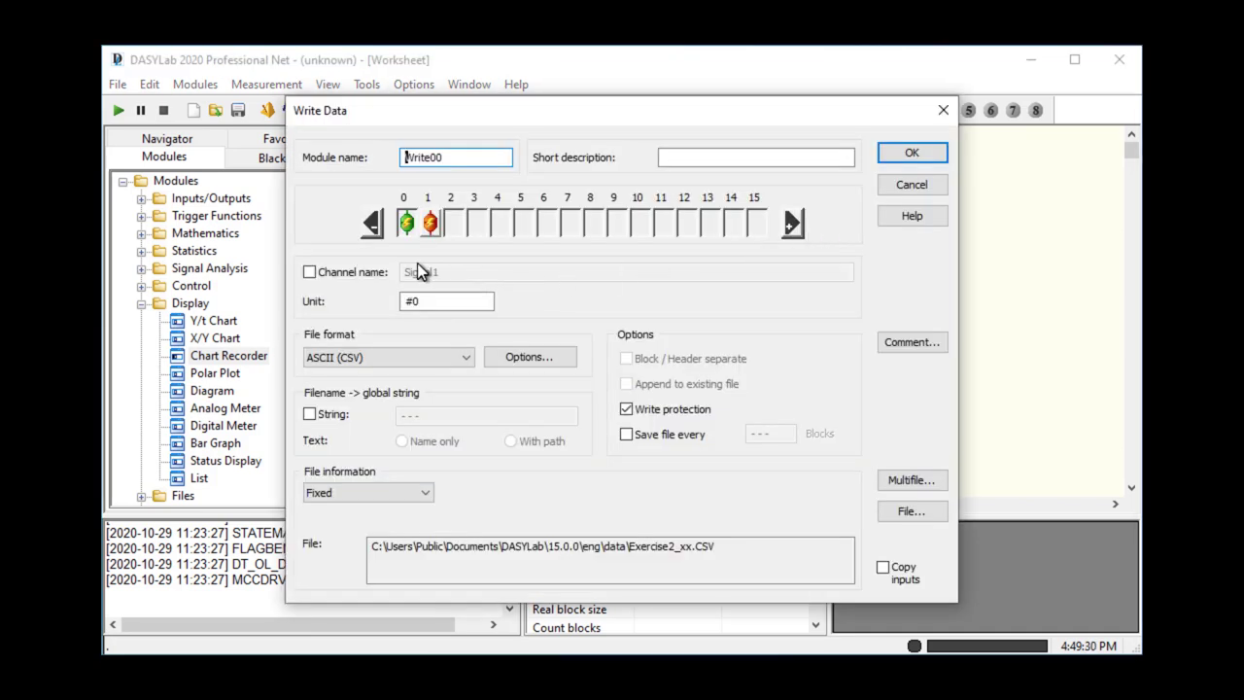
{"action": "left_click", "coordinate": [444, 302]}
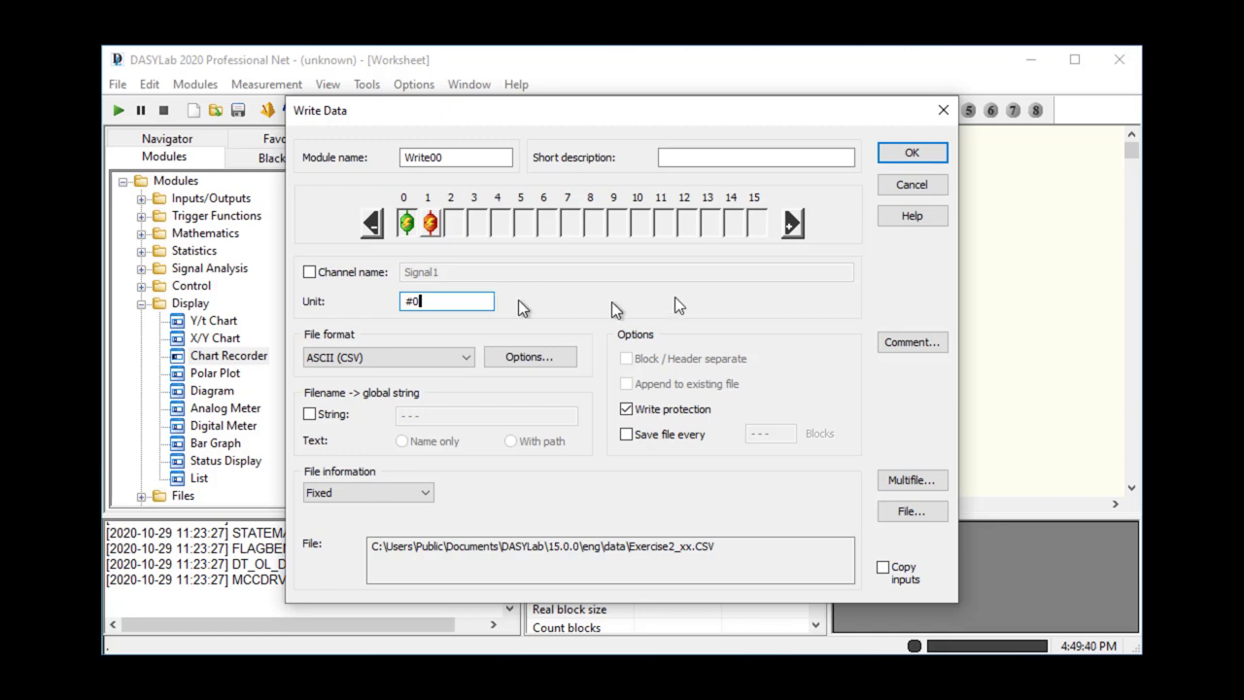
{"action": "left_click", "coordinate": [909, 156]}
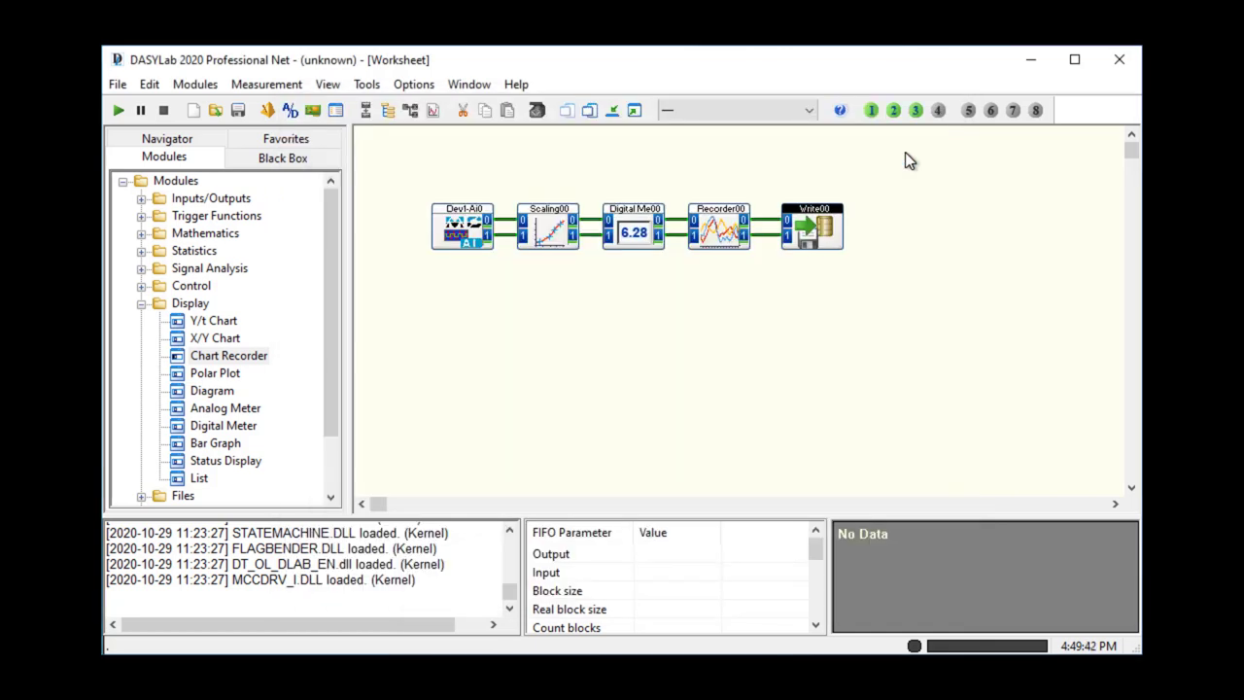
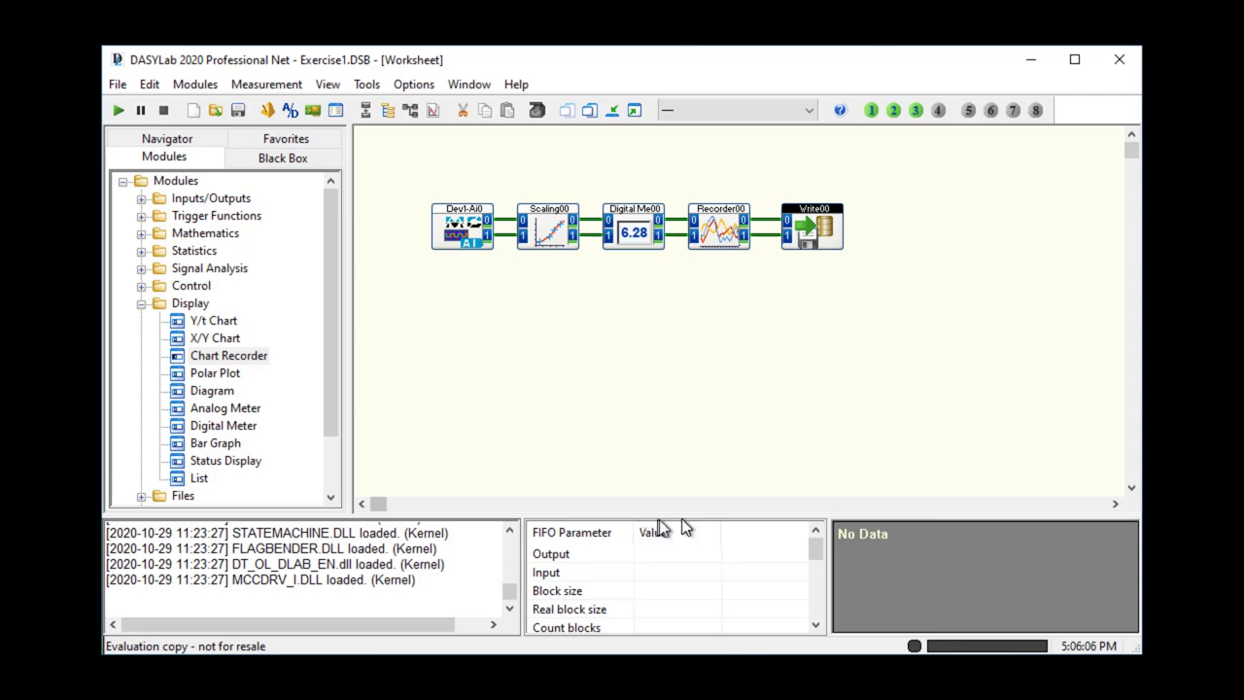
Create a new blank worksheet, collapse the Display module group and expand the Files group.
{"action": "left_click", "coordinate": [119, 86]}
{"action": "left_click", "coordinate": [144, 107]}
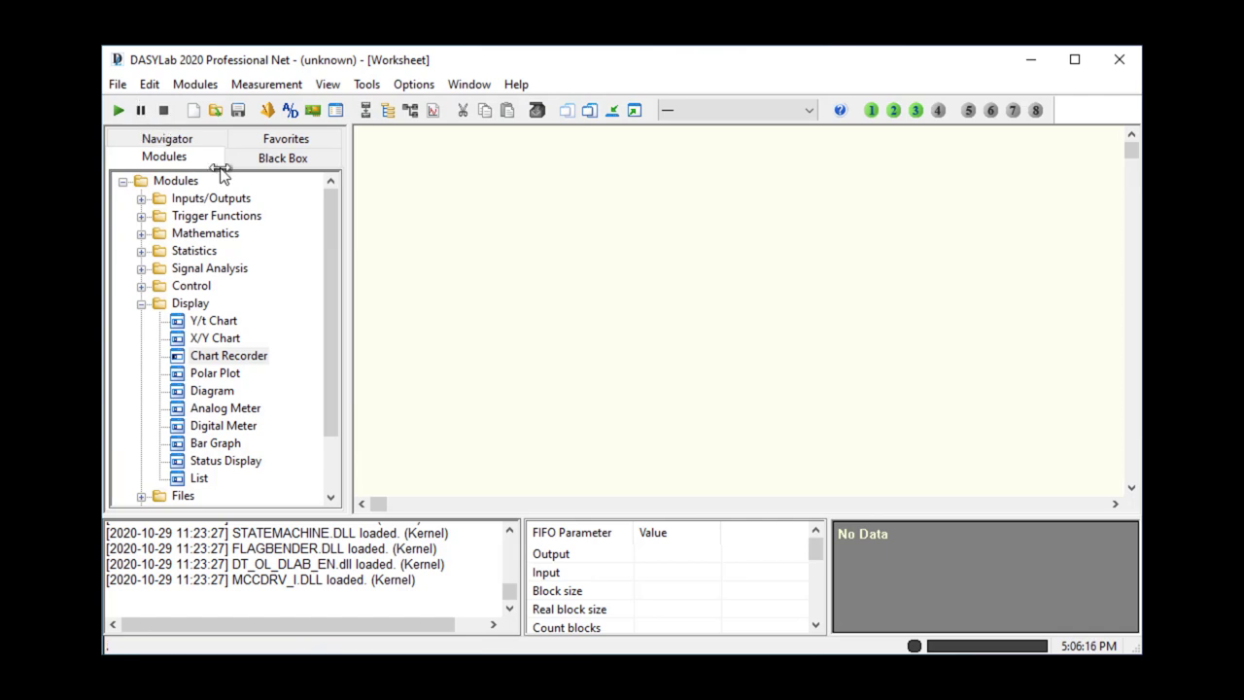
{"action": "left_click", "coordinate": [141, 303]}
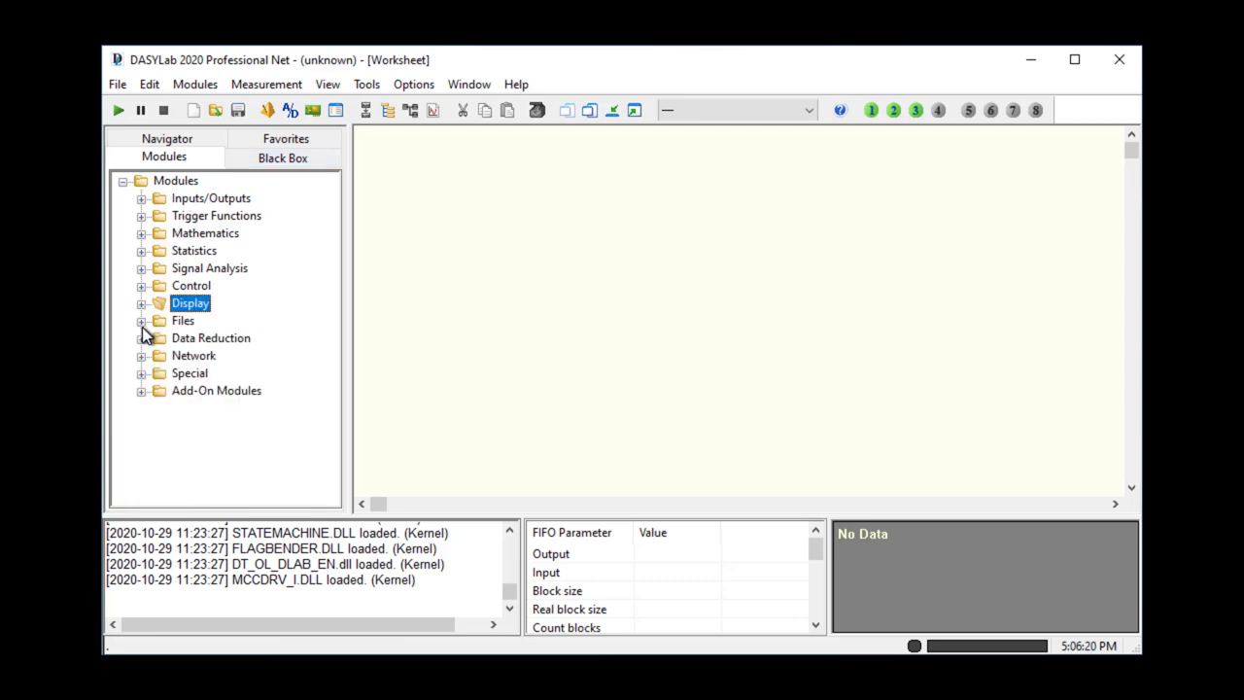
{"action": "left_click", "coordinate": [140, 320]}
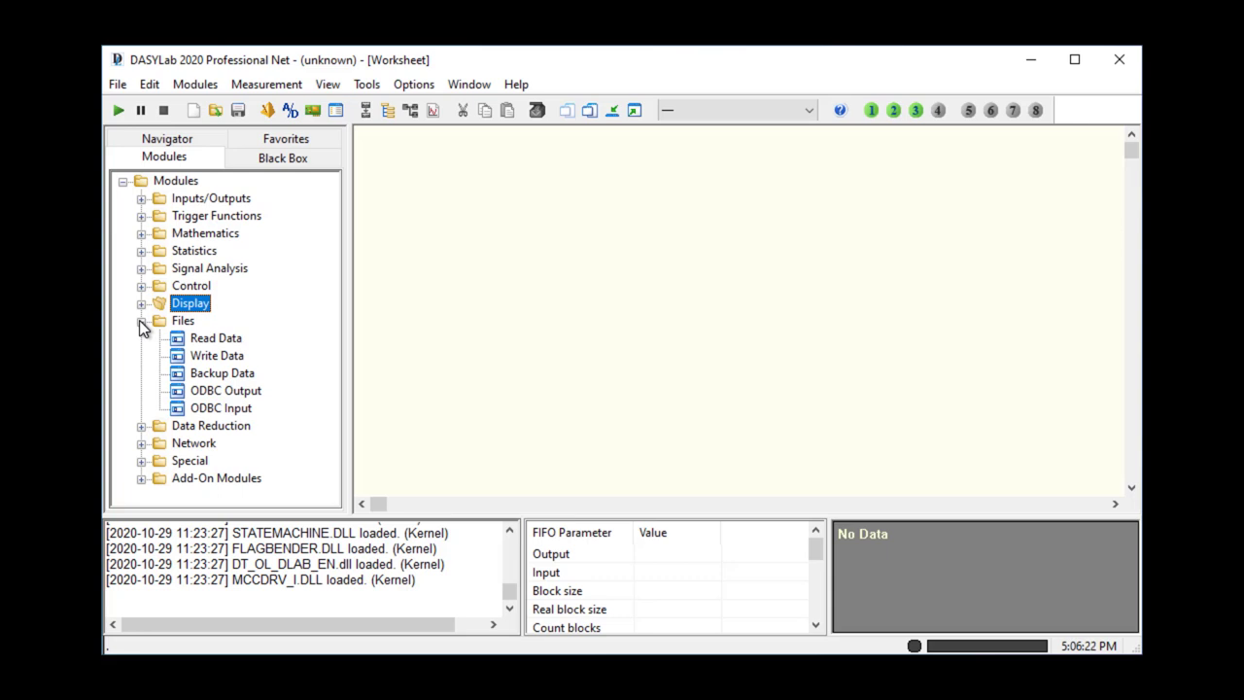
Add a Read Data module to the worksheet and load the measurement file Exercise1.DDF into it.
{"action": "left_click", "coordinate": [213, 338]}
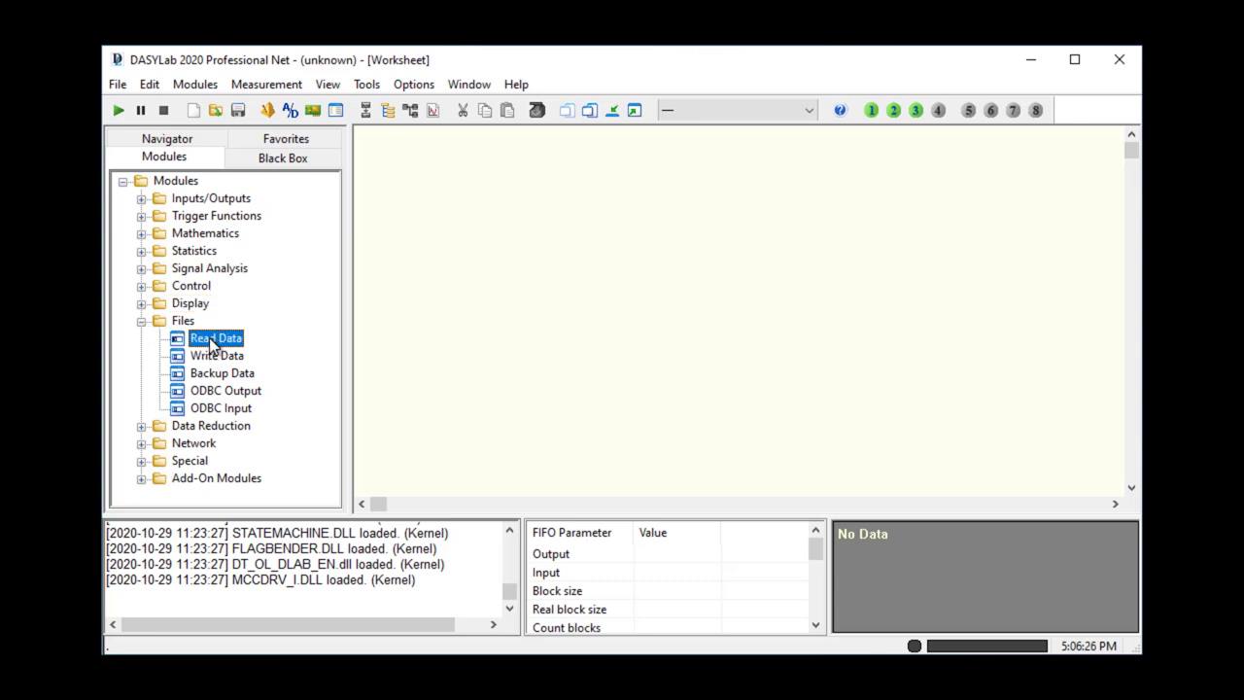
{"action": "left_click_drag", "start_coordinate": [215, 347], "coordinate": [441, 224]}
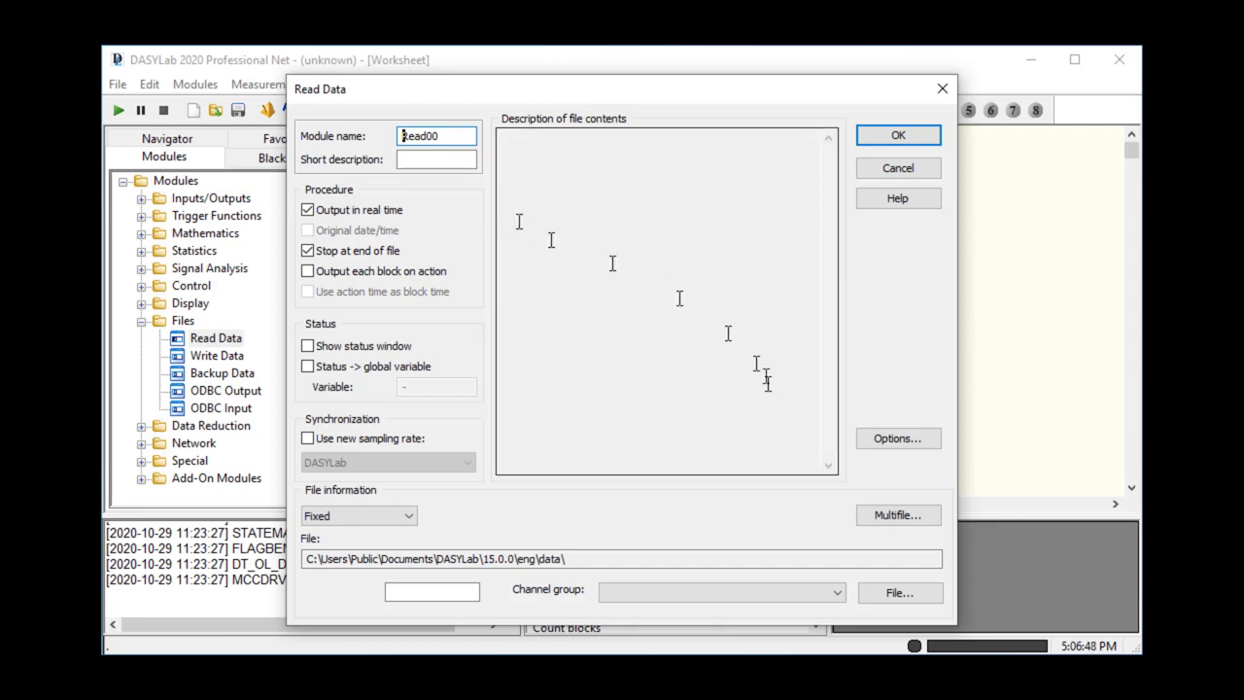
{"action": "left_click", "coordinate": [927, 593]}
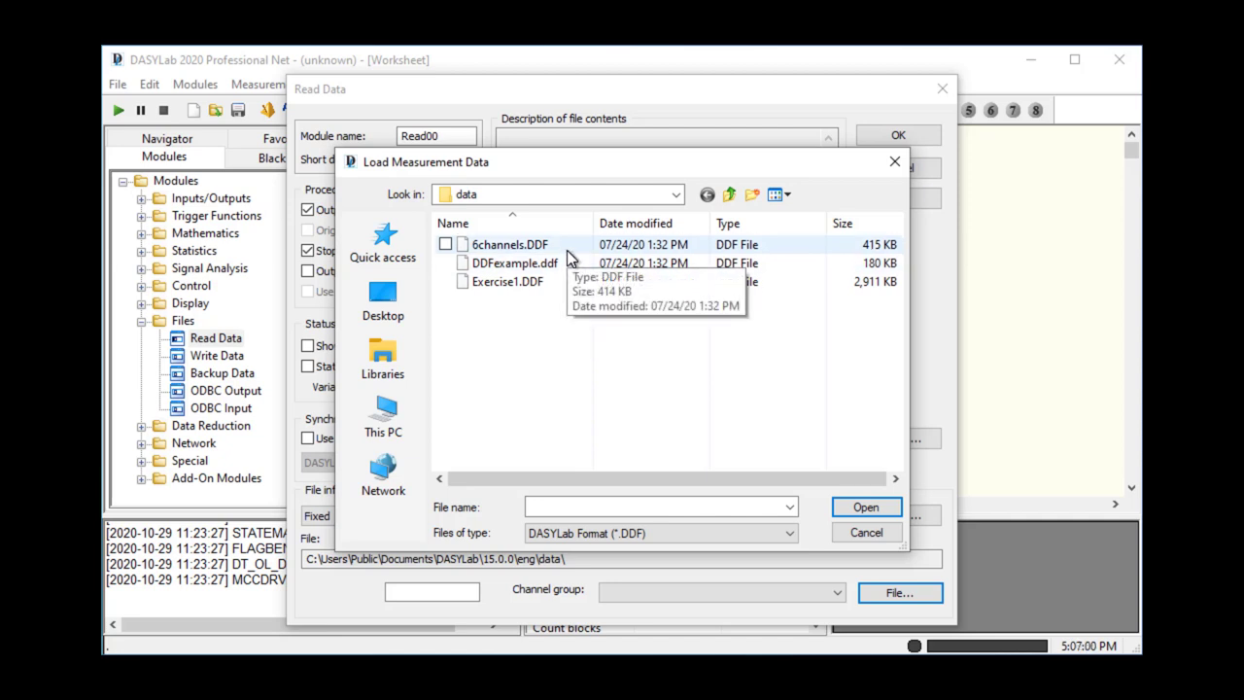
{"action": "left_click", "coordinate": [482, 282]}
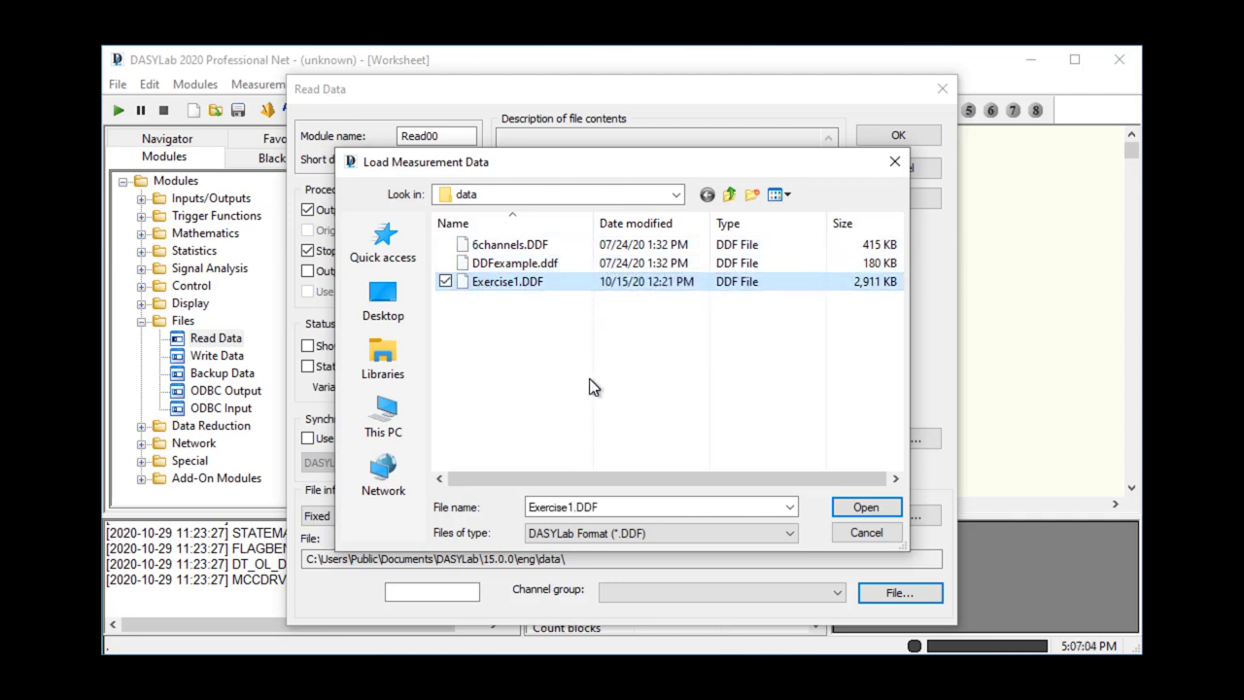
{"action": "left_click", "coordinate": [864, 507]}
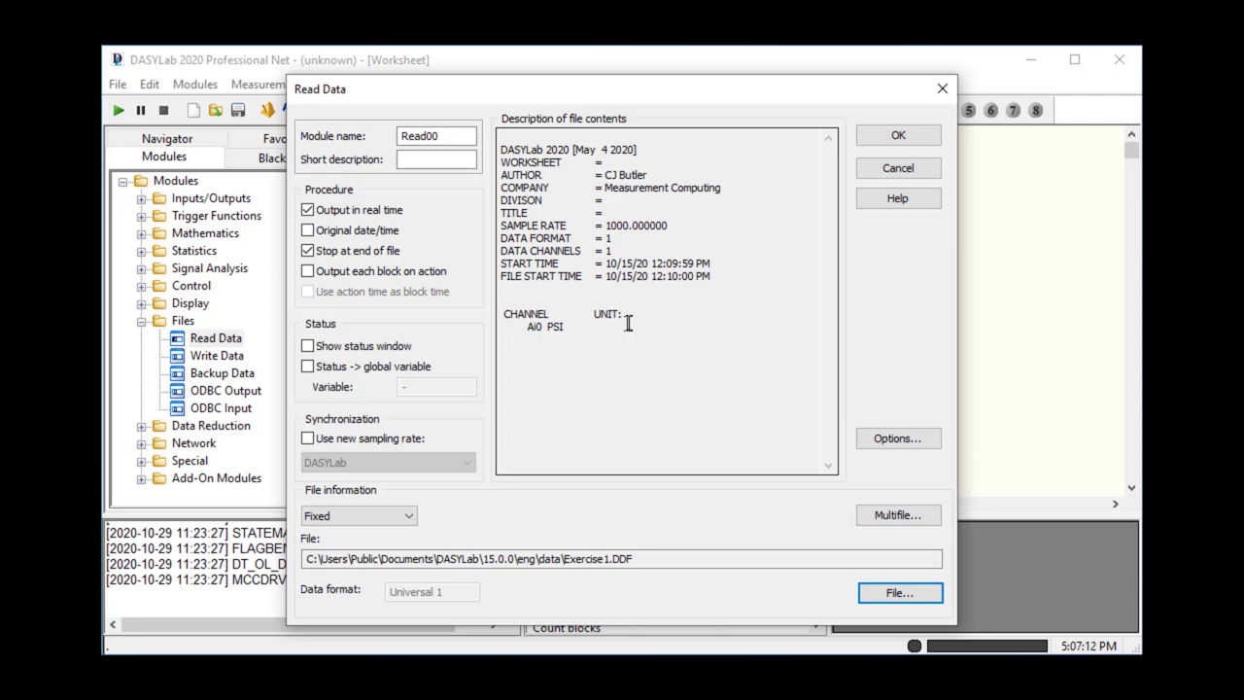
{"action": "left_click", "coordinate": [635, 270]}
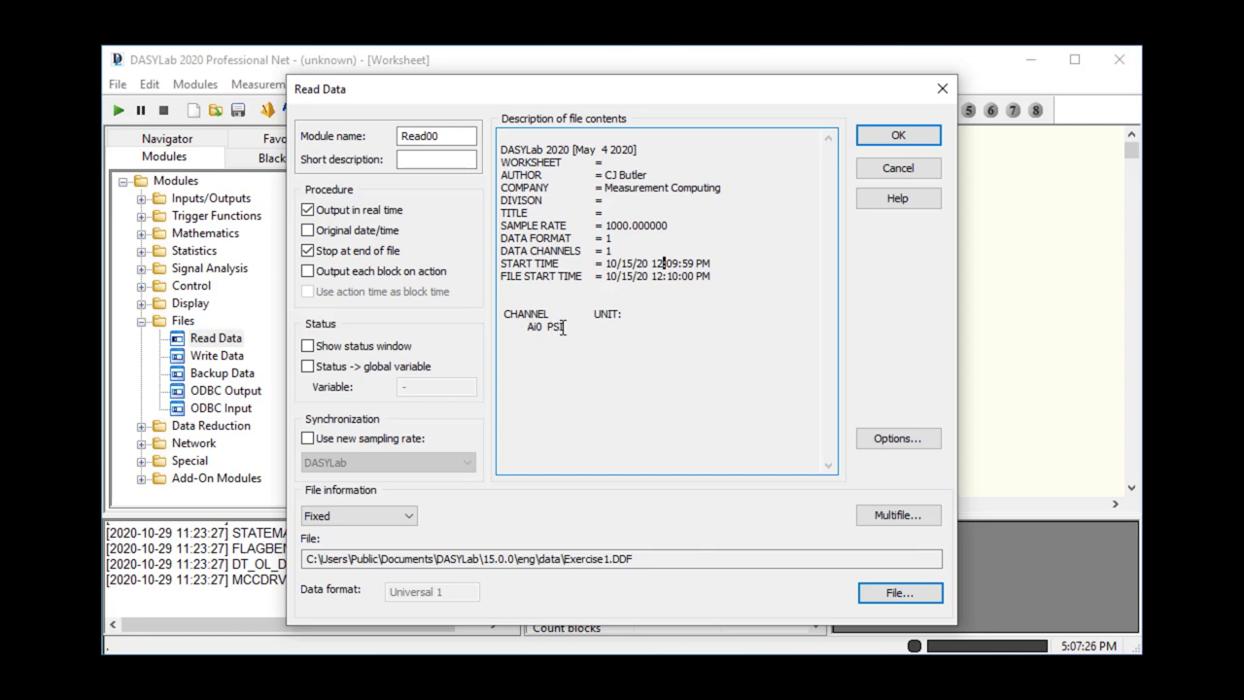
{"action": "left_click", "coordinate": [900, 140]}
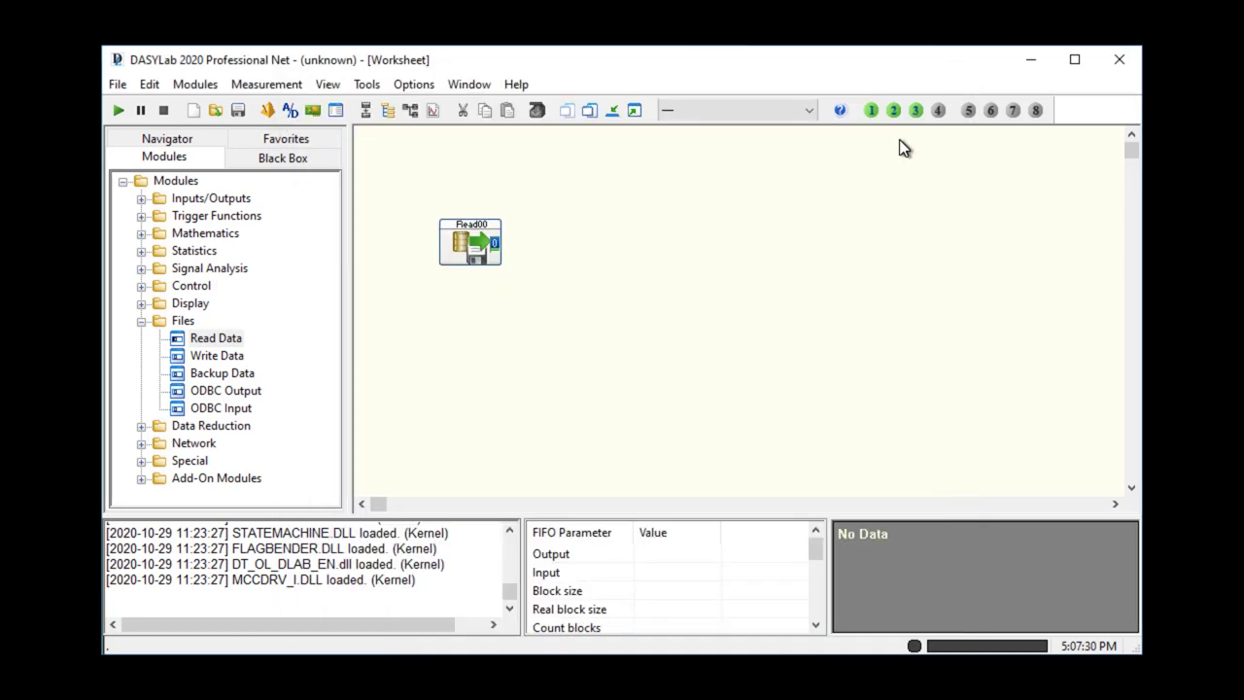
Add a Y/t Chart module with Copy inputs enabled and connect it to the output of Read00.
{"action": "left_click", "coordinate": [142, 304]}
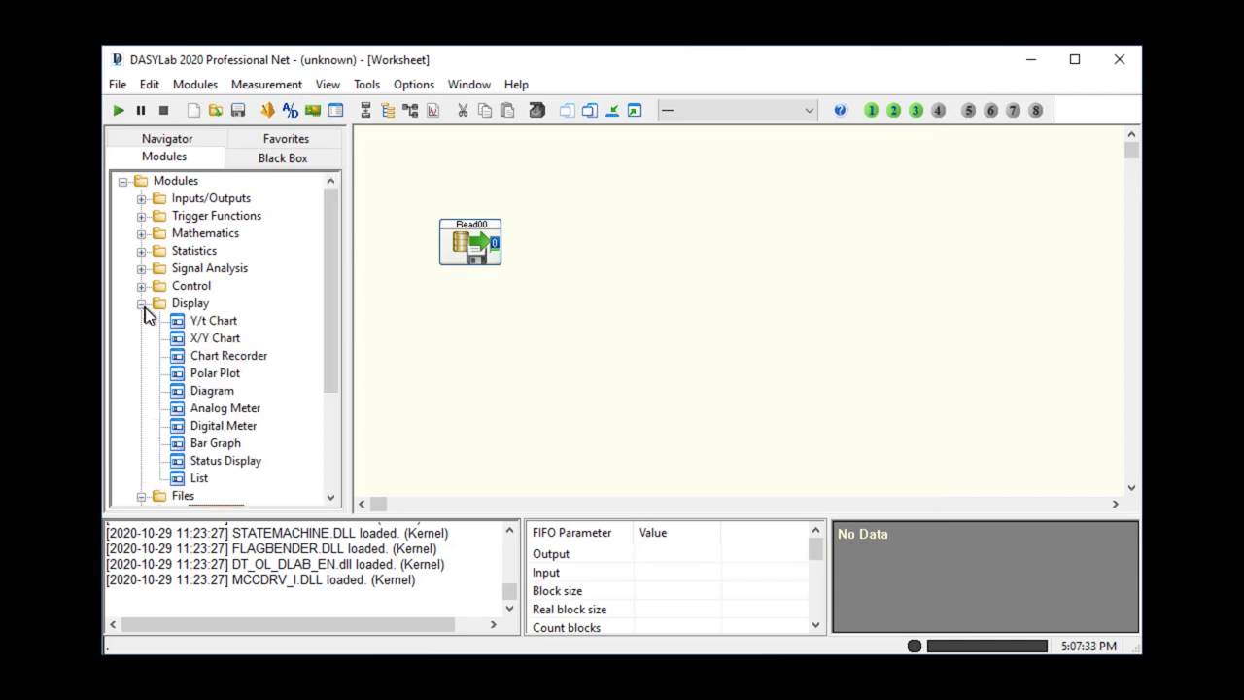
{"action": "left_click", "coordinate": [208, 323]}
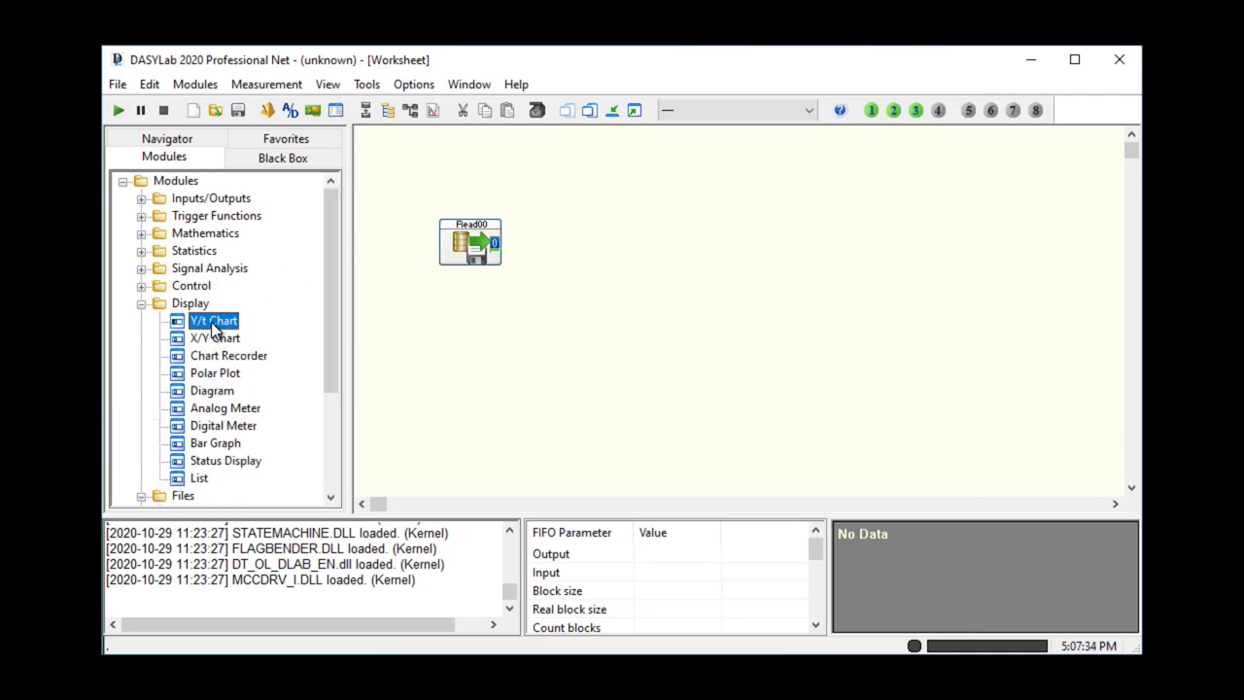
{"action": "left_click", "coordinate": [567, 223]}
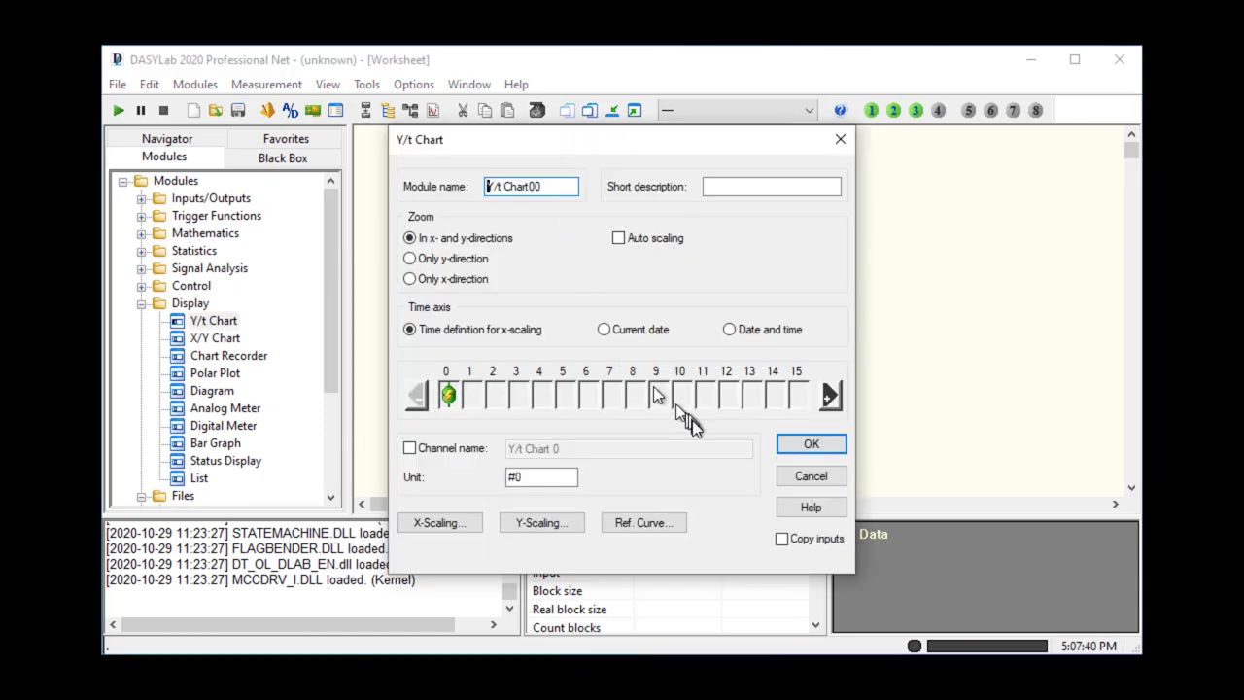
{"action": "left_click", "coordinate": [781, 539]}
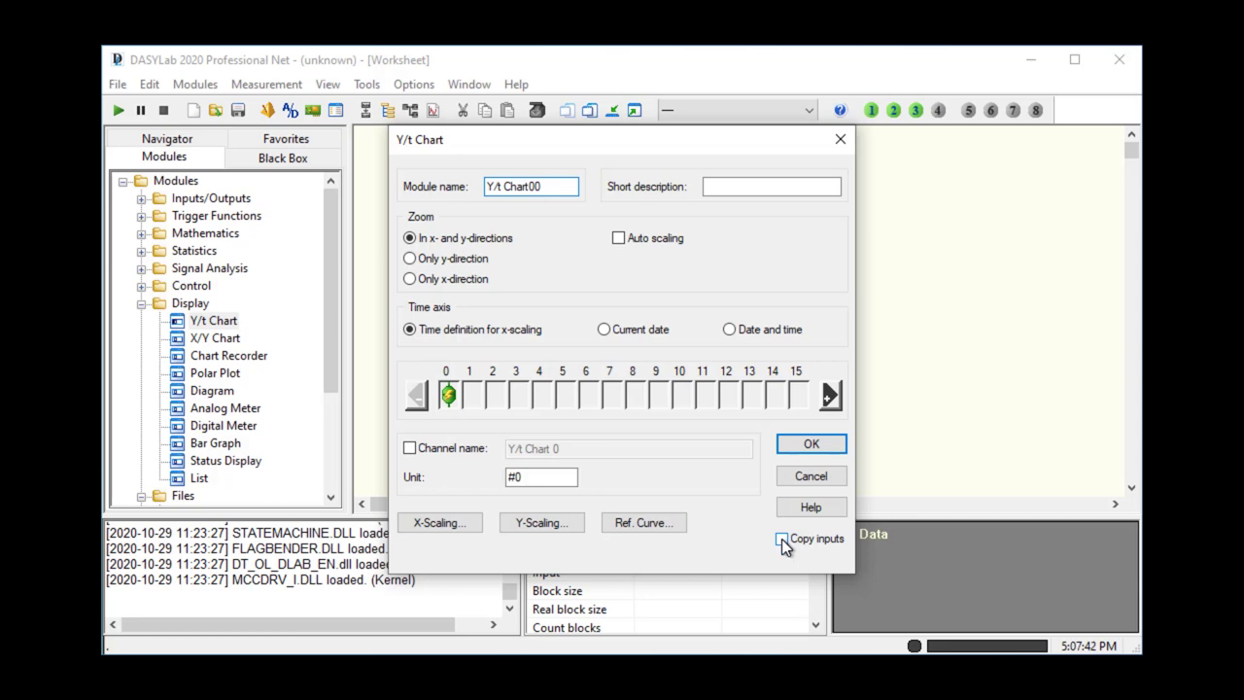
{"action": "left_click", "coordinate": [781, 538]}
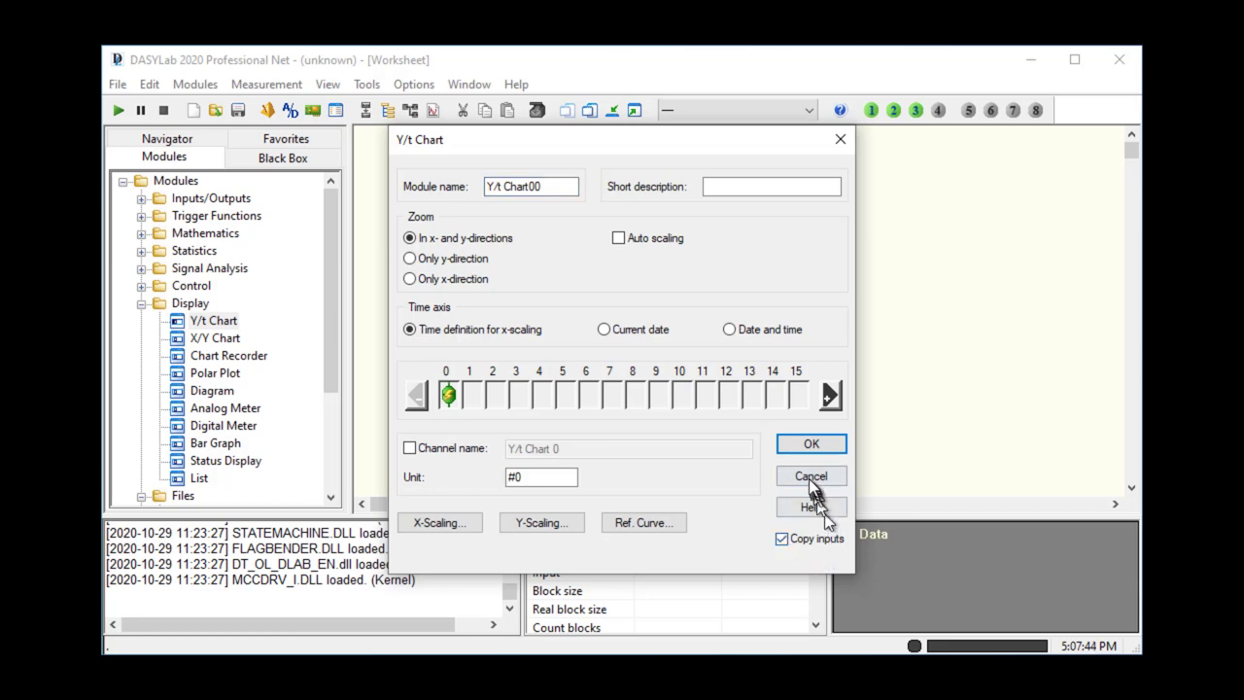
{"action": "left_click", "coordinate": [812, 445]}
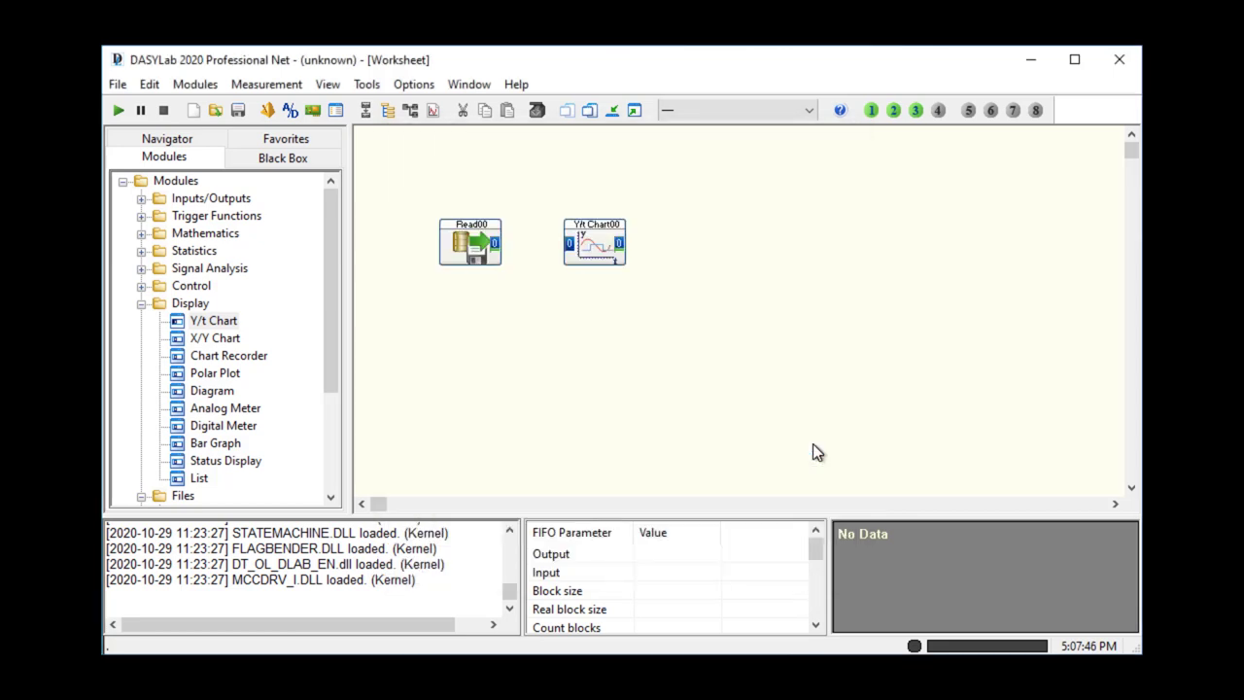
{"action": "left_click_drag", "start_coordinate": [595, 248], "coordinate": [554, 247]}
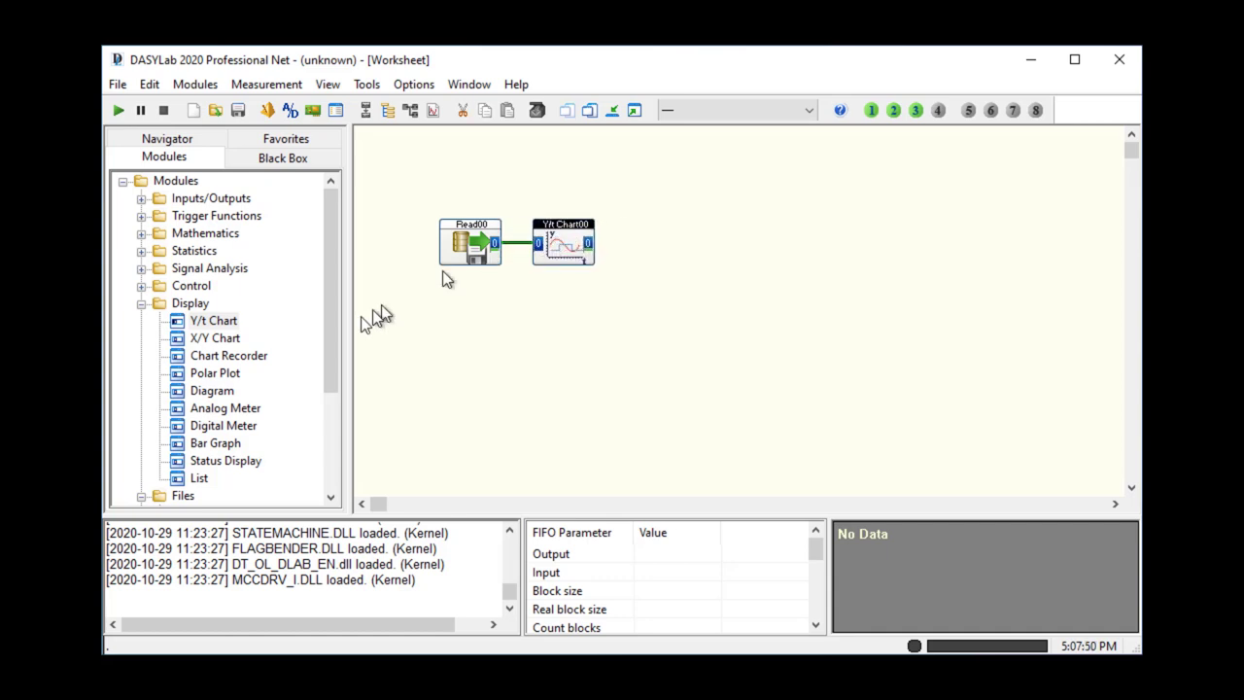
Add a Chart Recorder module with default settings and connect it to the output of Y/t Chart00.
{"action": "left_click_drag", "start_coordinate": [237, 362], "coordinate": [652, 222]}
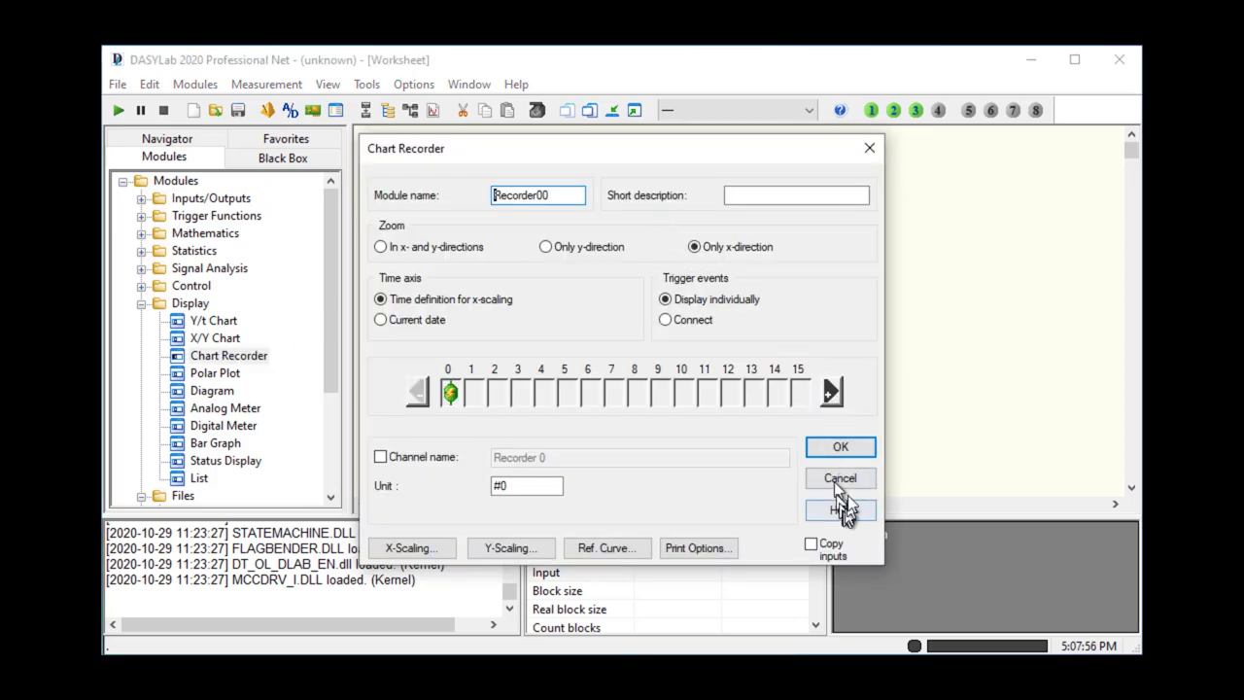
{"action": "left_click", "coordinate": [837, 449]}
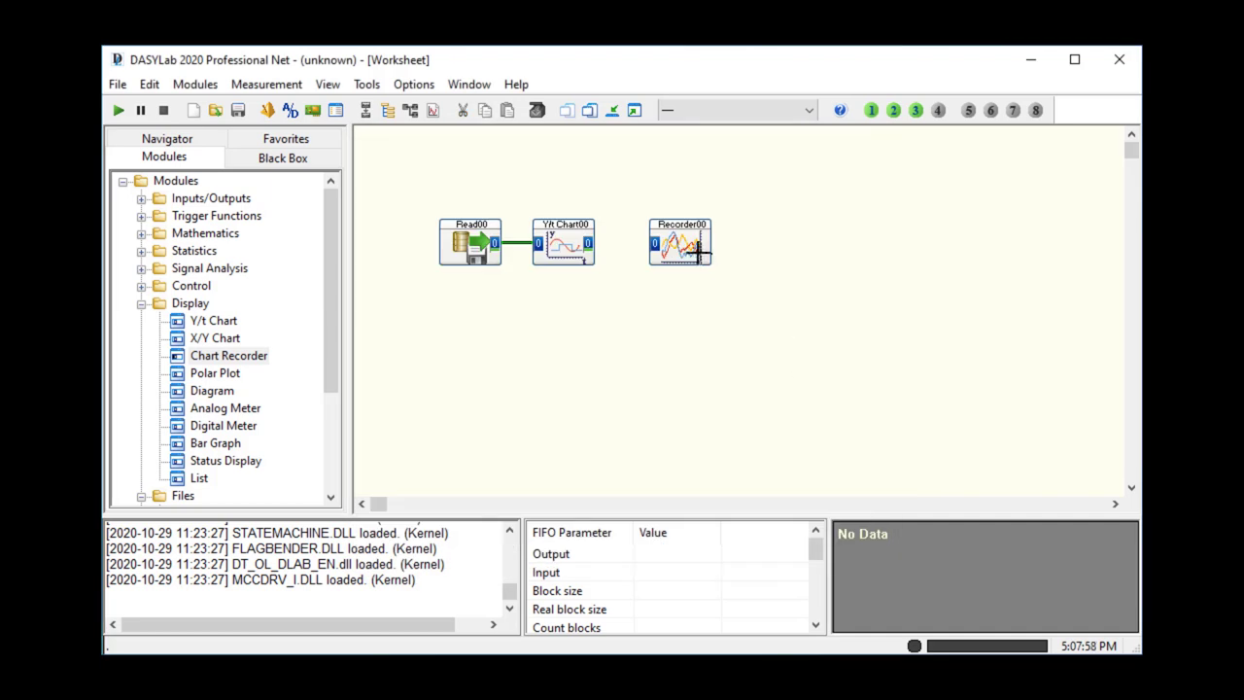
{"action": "left_click_drag", "start_coordinate": [685, 250], "coordinate": [645, 250]}
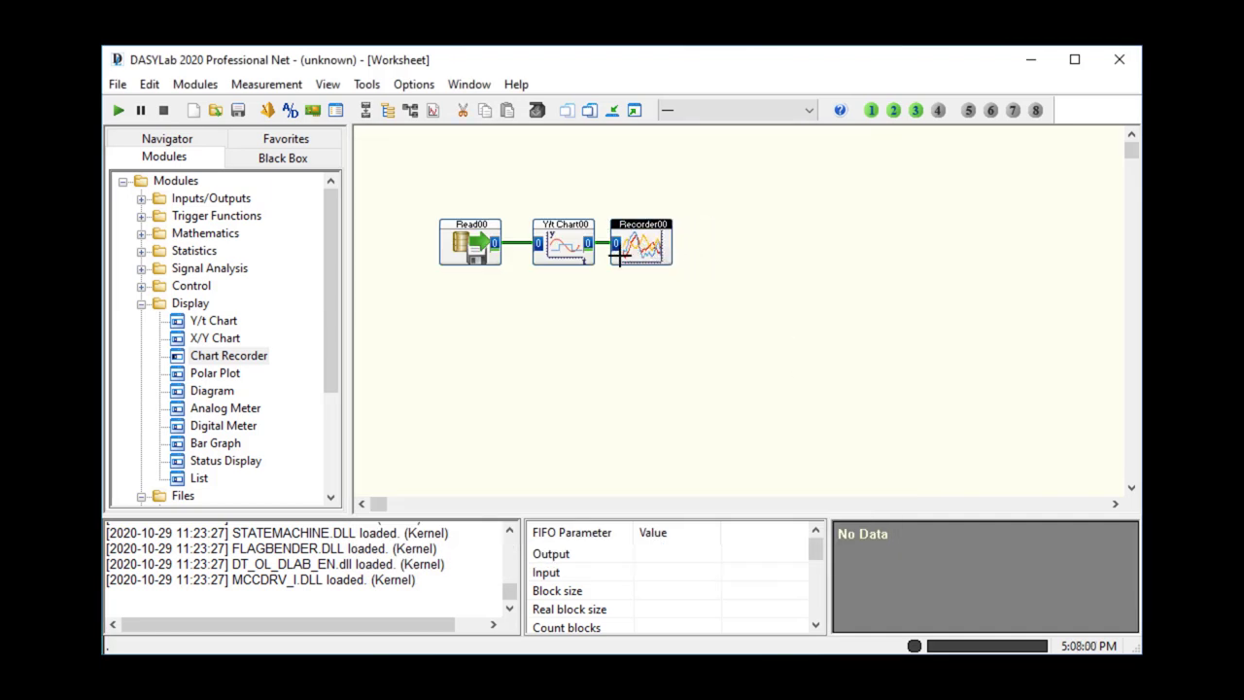
Open the display windows and arrange Y/t Chart00 and Recorder00 side by side below the module chain.
{"action": "left_click", "coordinate": [635, 109]}
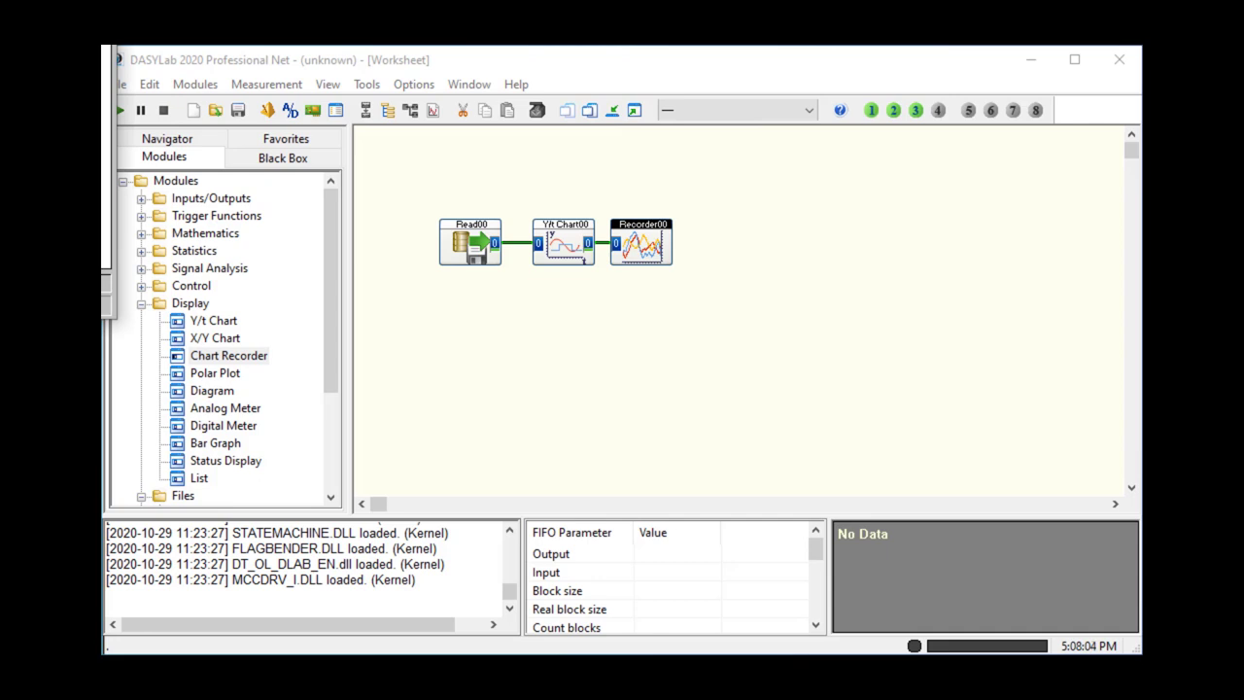
{"action": "left_click_drag", "start_coordinate": [291, 88], "coordinate": [779, 303]}
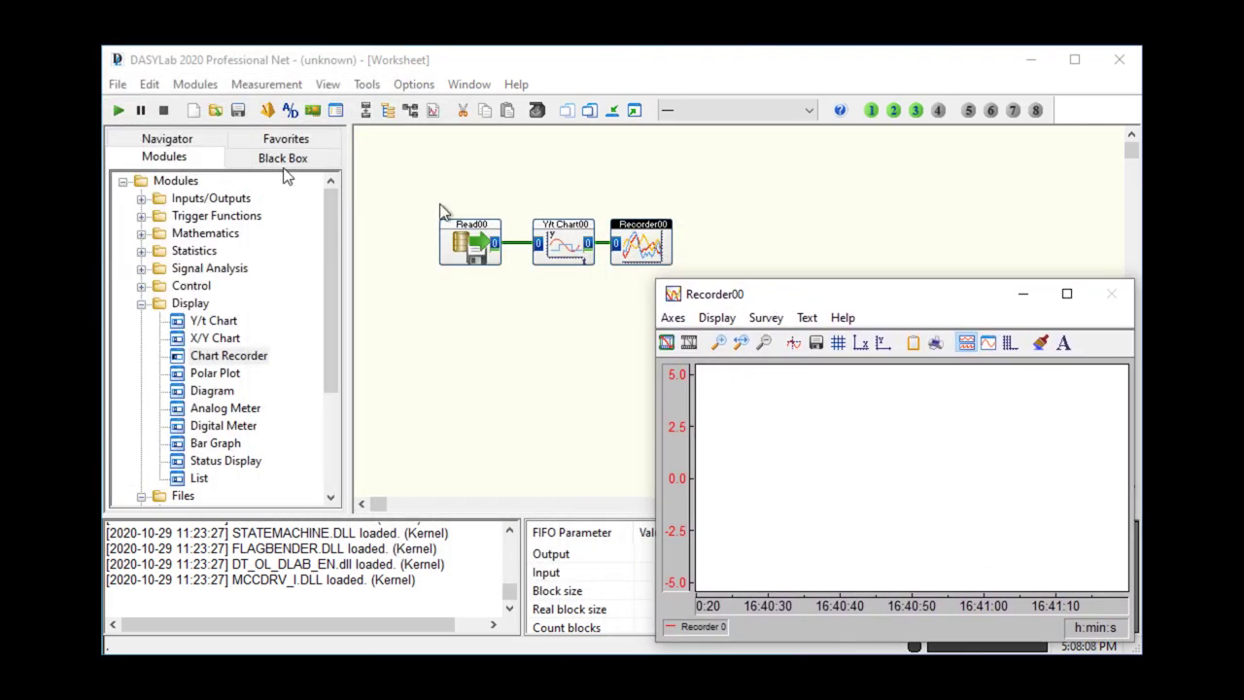
{"action": "left_click_drag", "start_coordinate": [107, 136], "coordinate": [202, 294]}
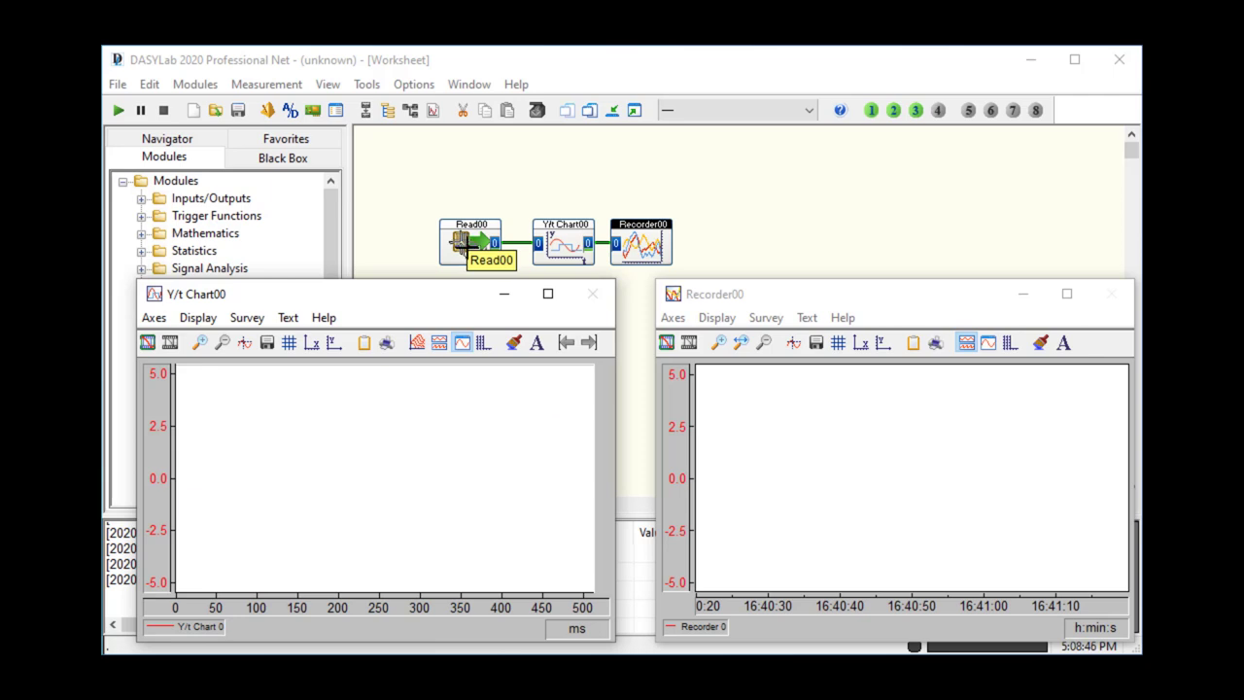
Start the measurement to play back the file and turn on auto scaling for Y/t Chart00.
{"action": "left_click", "coordinate": [117, 113]}
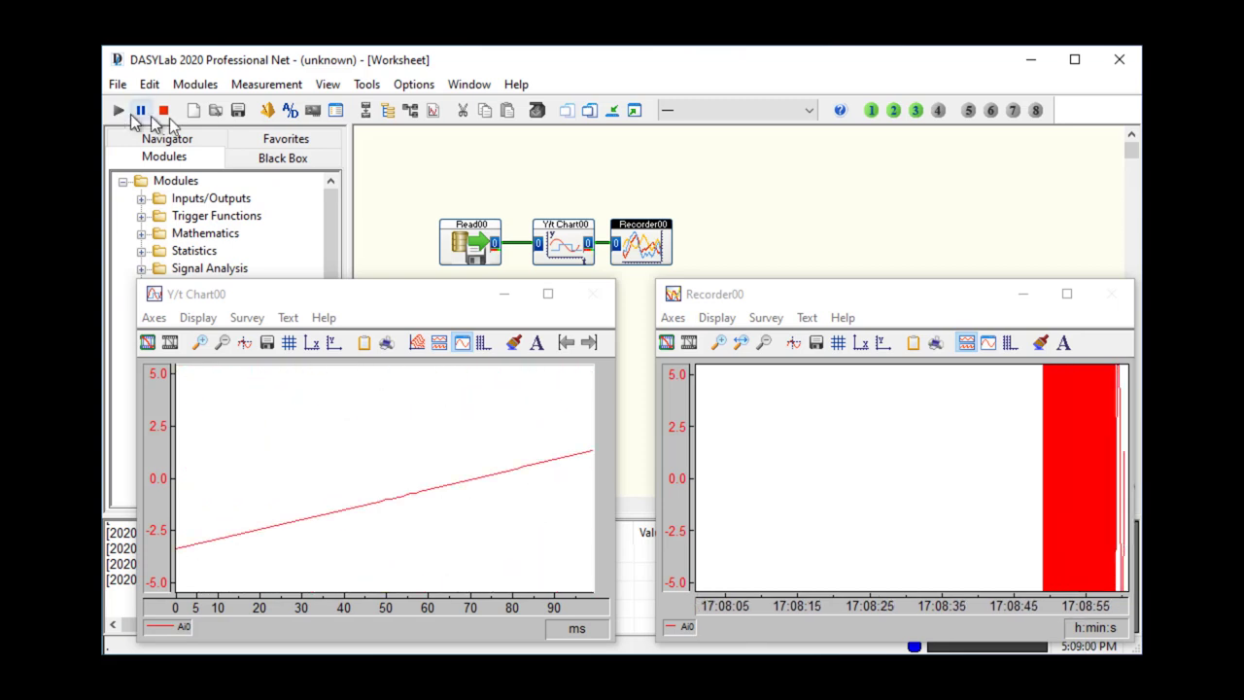
{"action": "left_click", "coordinate": [155, 319]}
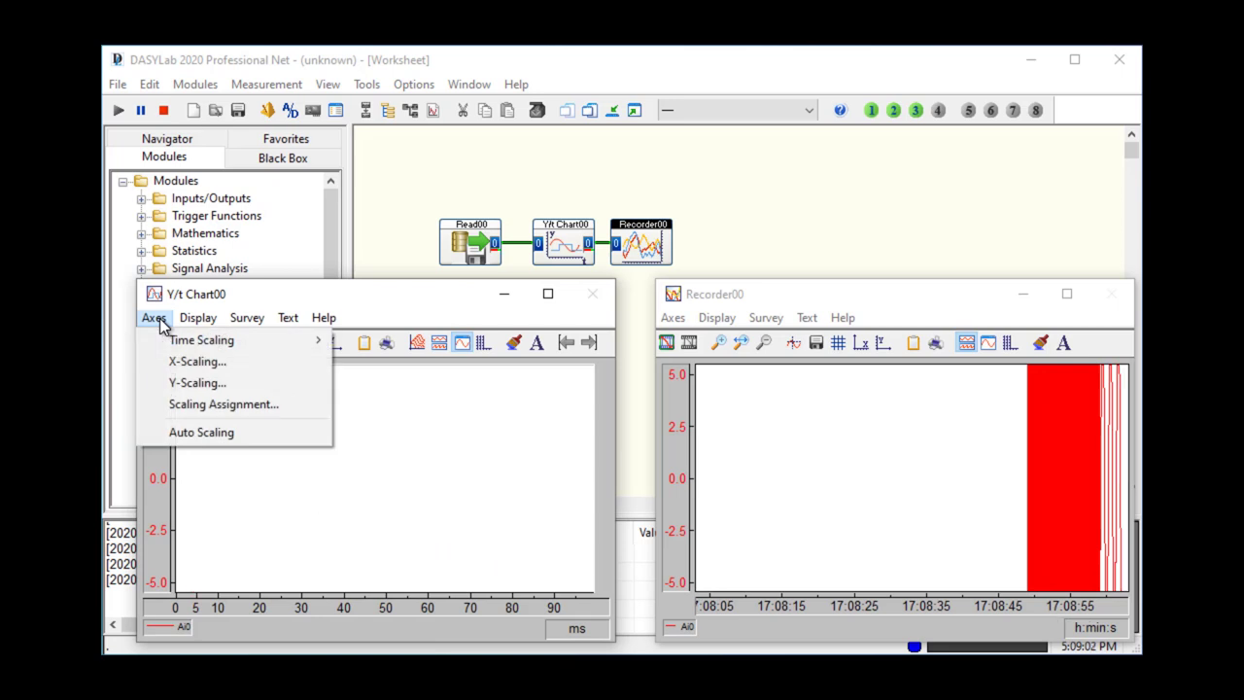
{"action": "left_click", "coordinate": [209, 433]}
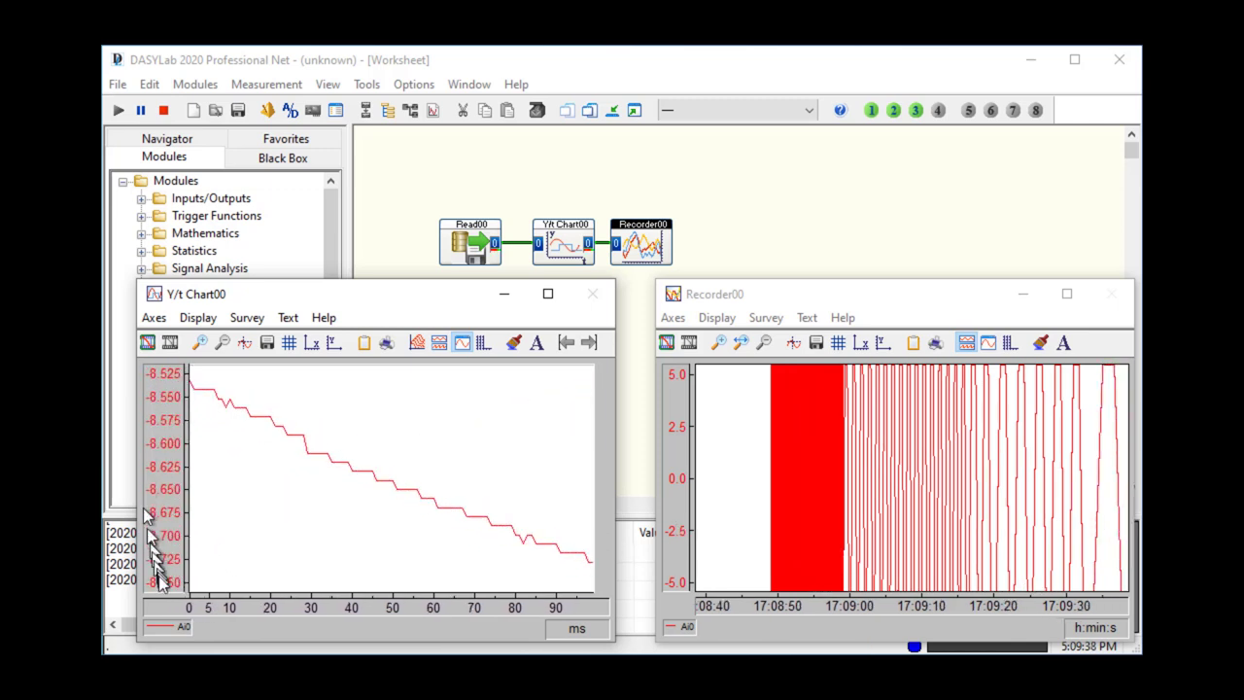
Set the Y-axis display area of Recorder00 from -20 to 20.
{"action": "double_click", "coordinate": [680, 499]}
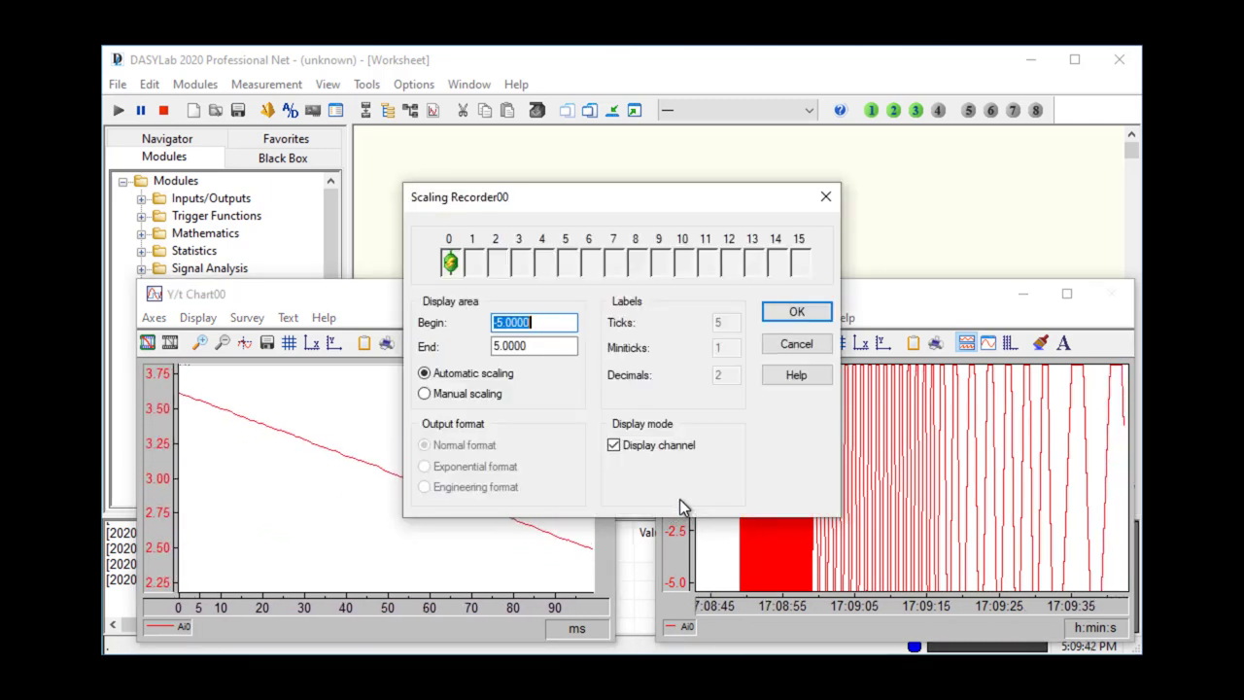
{"action": "type", "text": "-20"}
{"action": "key", "text": "Tab"}
{"action": "type", "text": "20"}
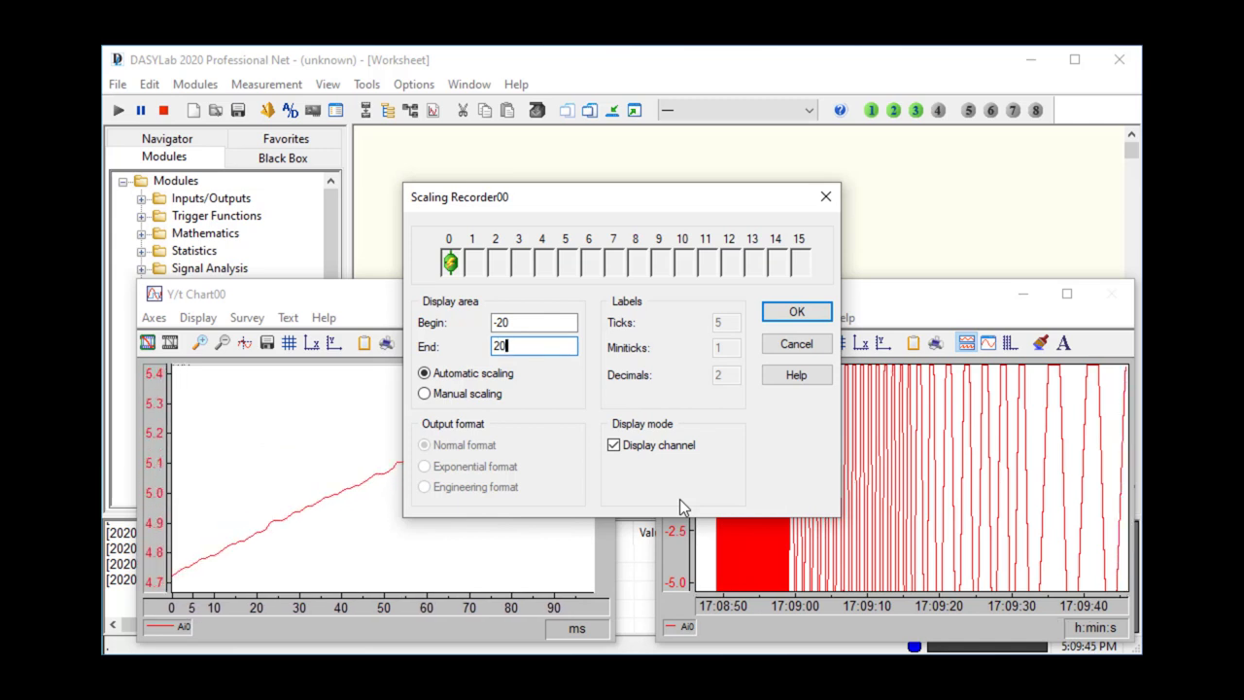
{"action": "key", "text": "Return"}
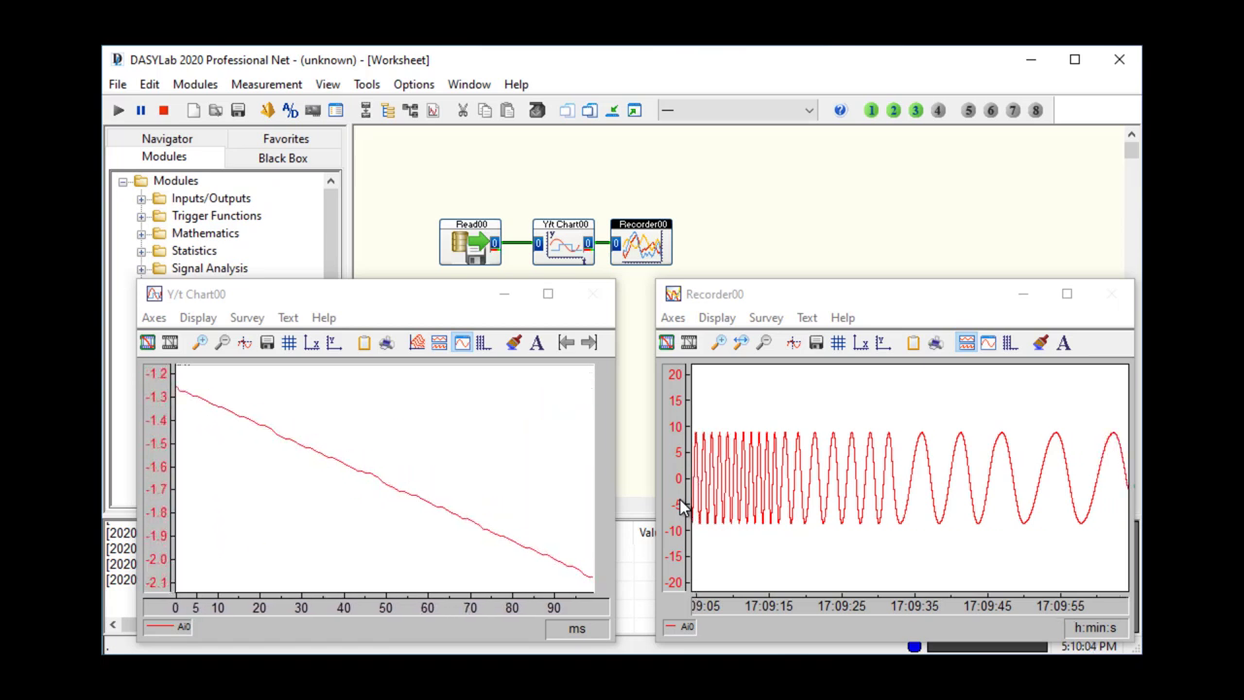
Set the Recorder00 time axis to Fixed with Curve from left enabled and the display range unit in minutes.
{"action": "double_click", "coordinate": [804, 604]}
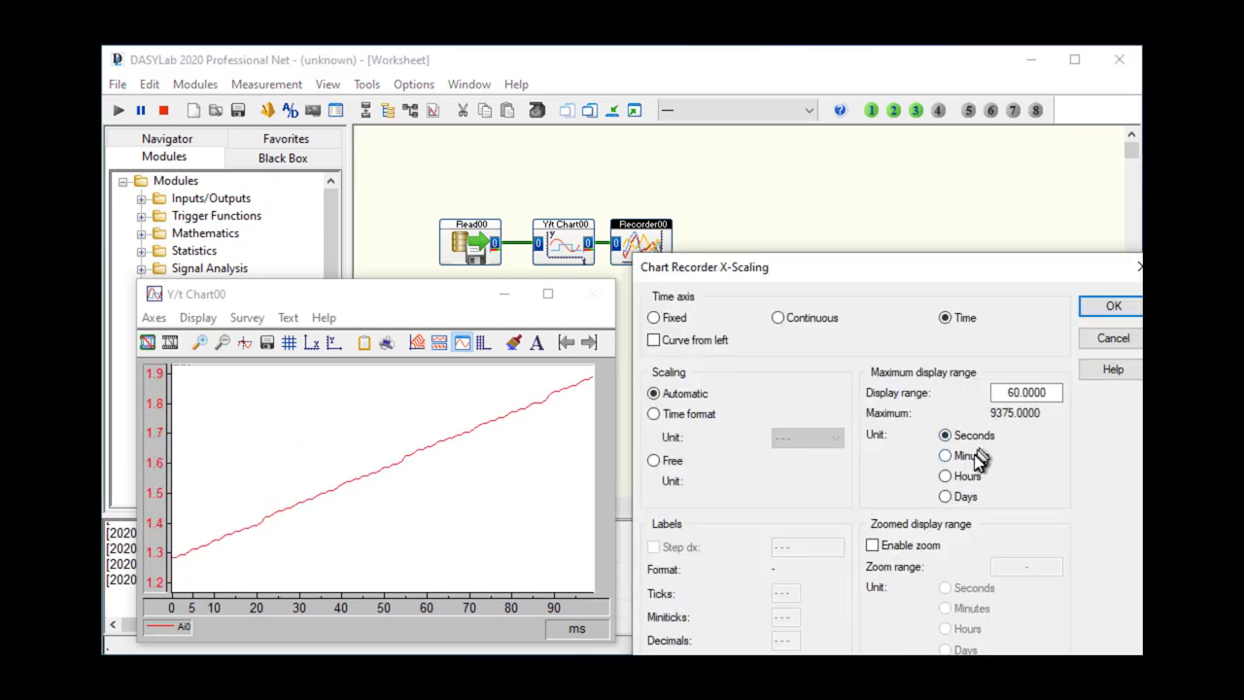
{"action": "left_click", "coordinate": [974, 457]}
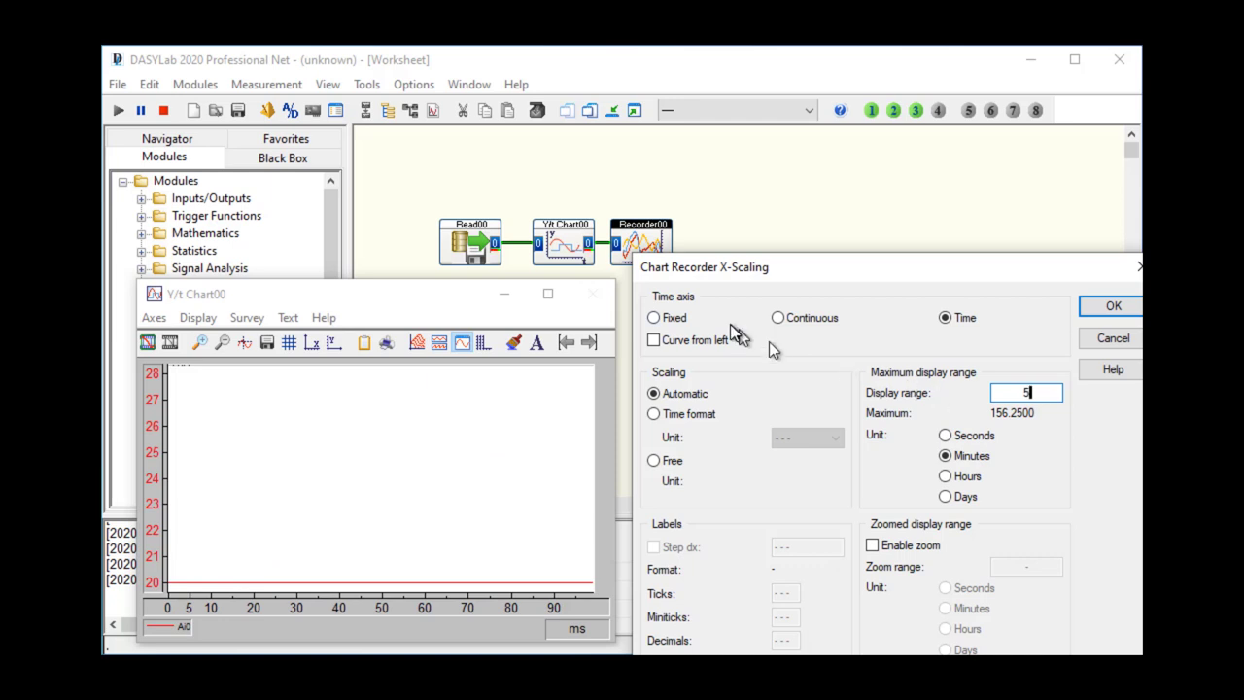
{"action": "left_click", "coordinate": [692, 340]}
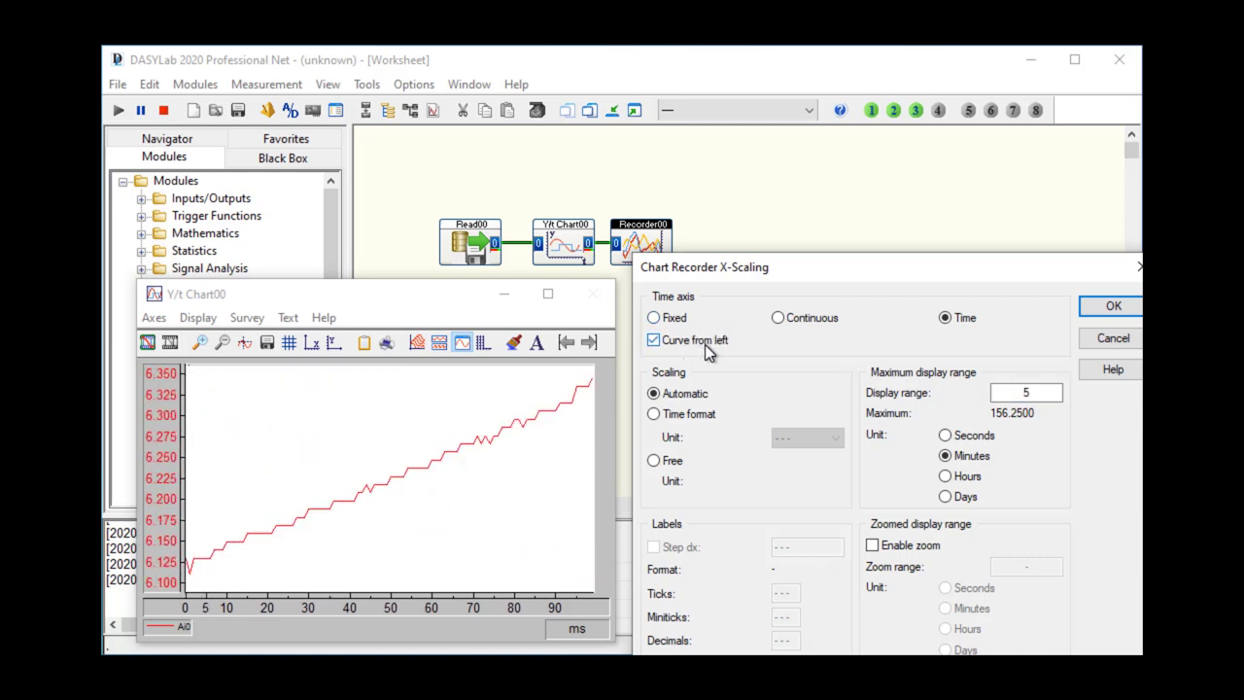
{"action": "left_click", "coordinate": [655, 318]}
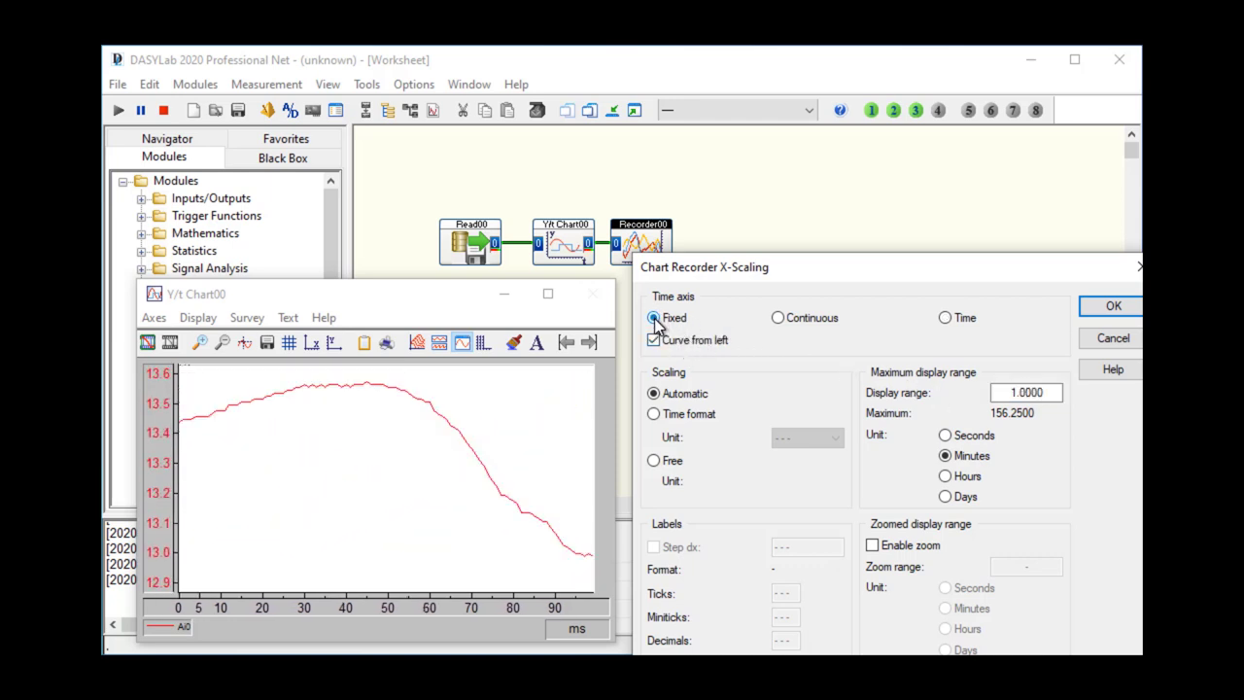
{"action": "left_click", "coordinate": [1110, 309]}
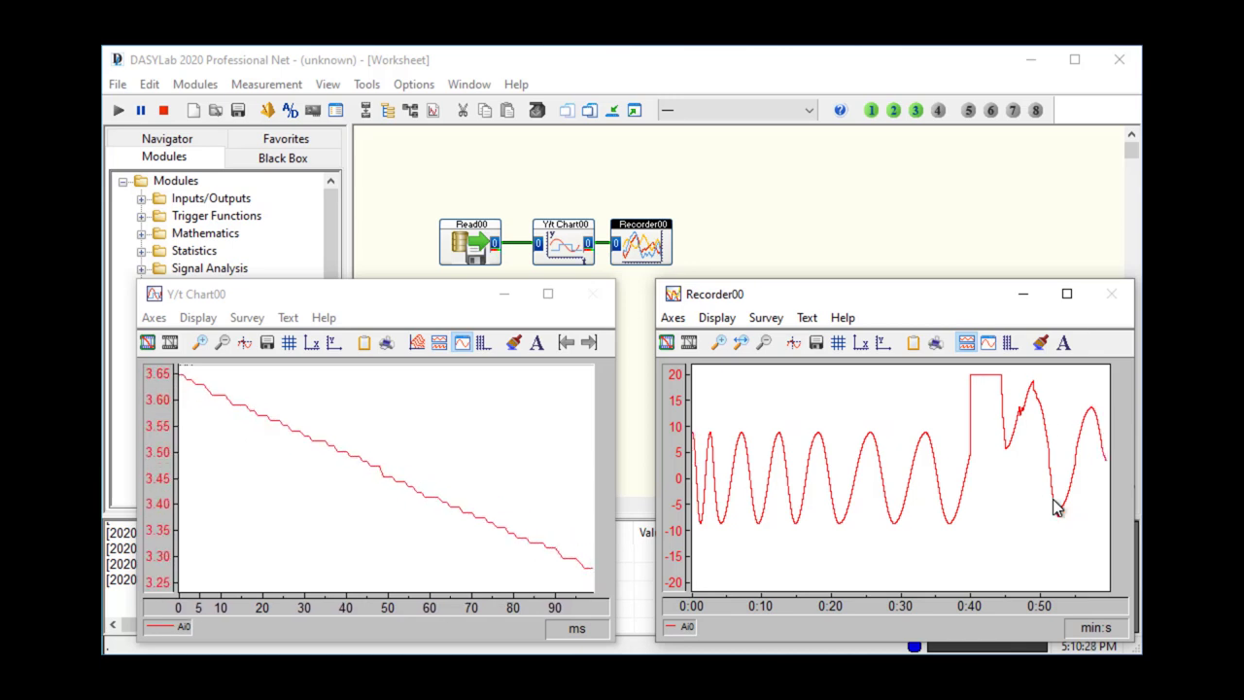
Set the Recorder00 display range to 5 minutes and stop the measurement.
{"action": "double_click", "coordinate": [960, 605]}
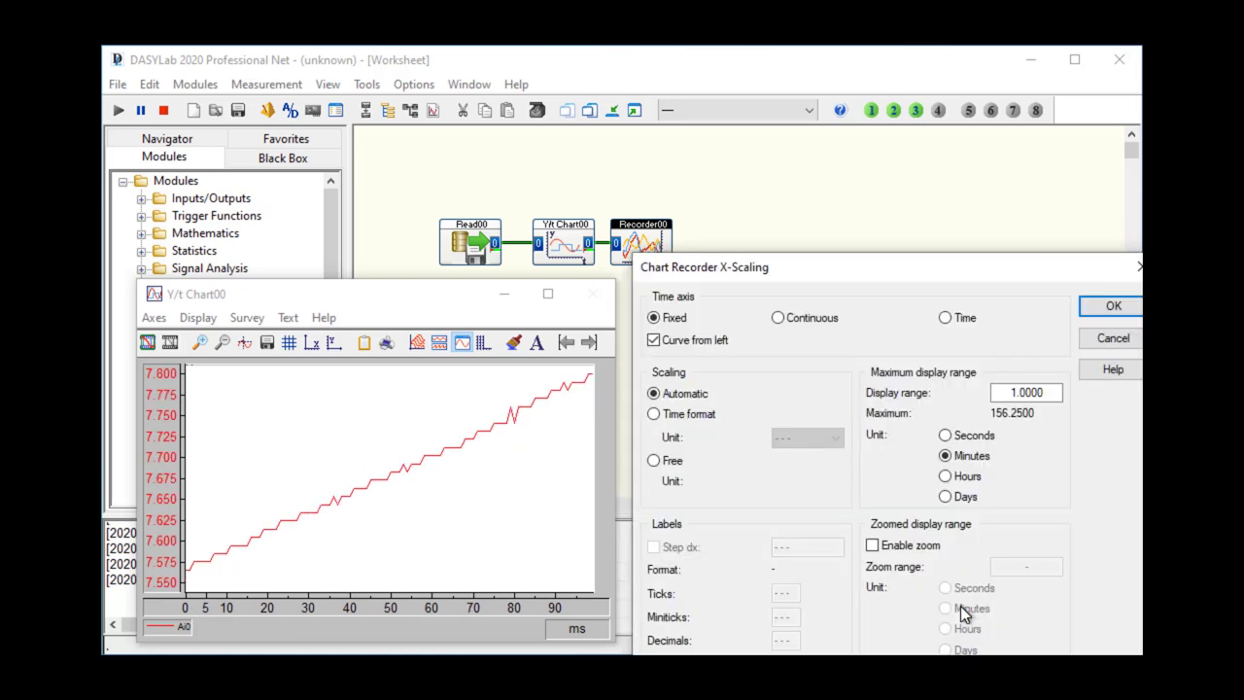
{"action": "double_click", "coordinate": [1026, 391]}
{"action": "type", "text": "5"}
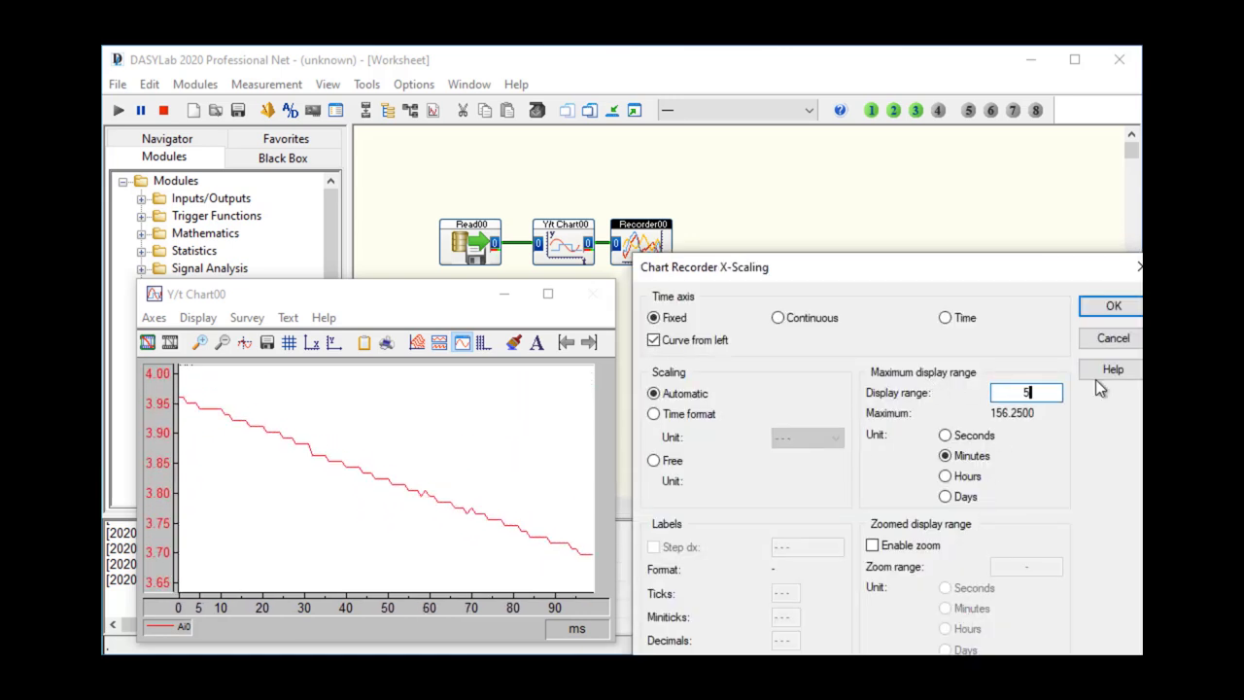
{"action": "left_click", "coordinate": [1113, 305]}
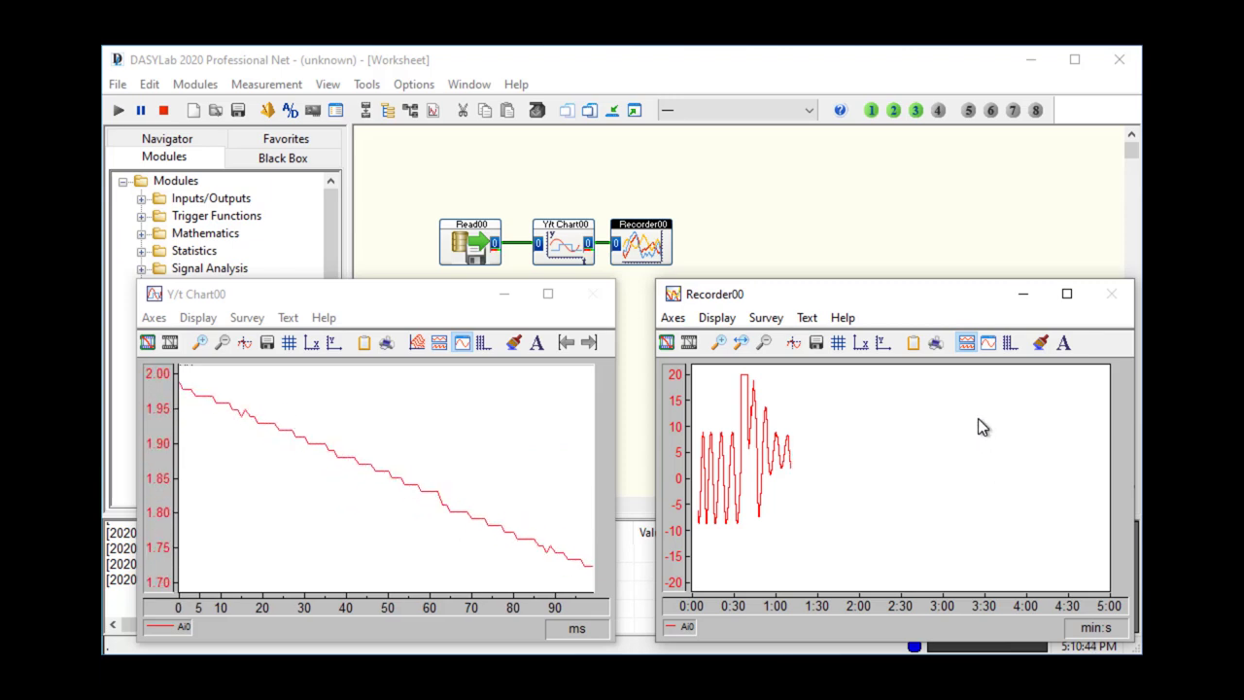
{"action": "left_click", "coordinate": [164, 110]}
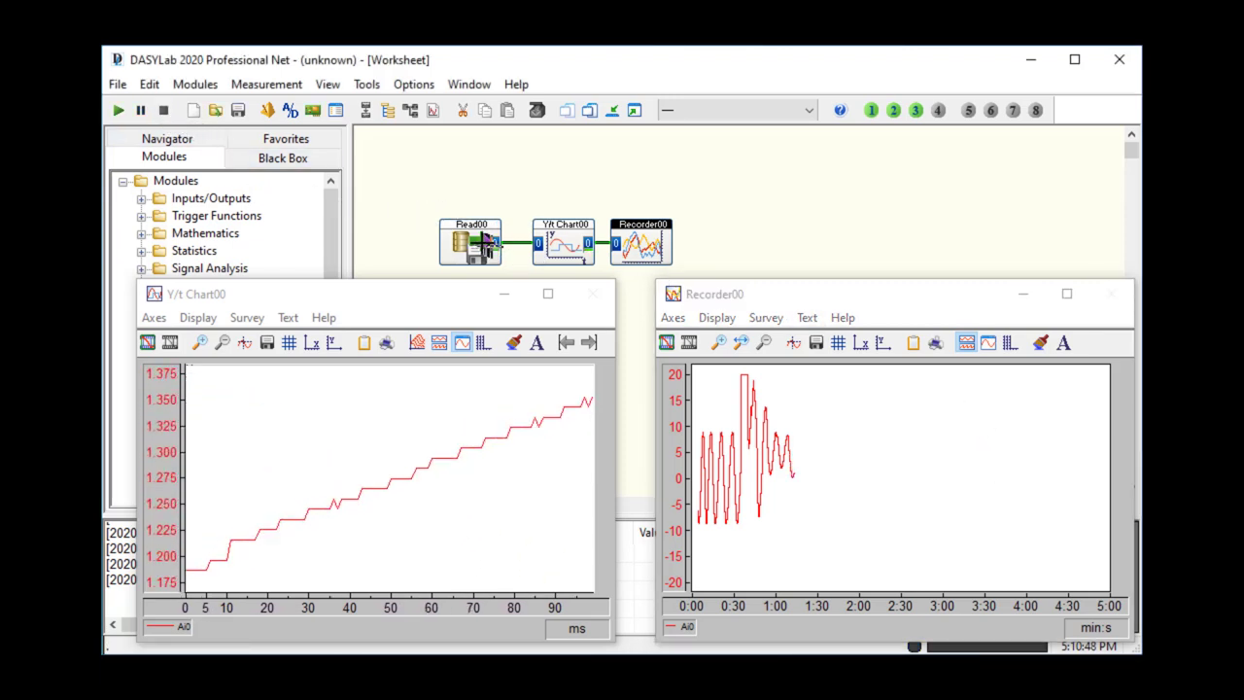
Turn off real-time output in the Read00 module and start the measurement to play back the file.
{"action": "right_click", "coordinate": [483, 241]}
{"action": "left_click", "coordinate": [557, 497]}
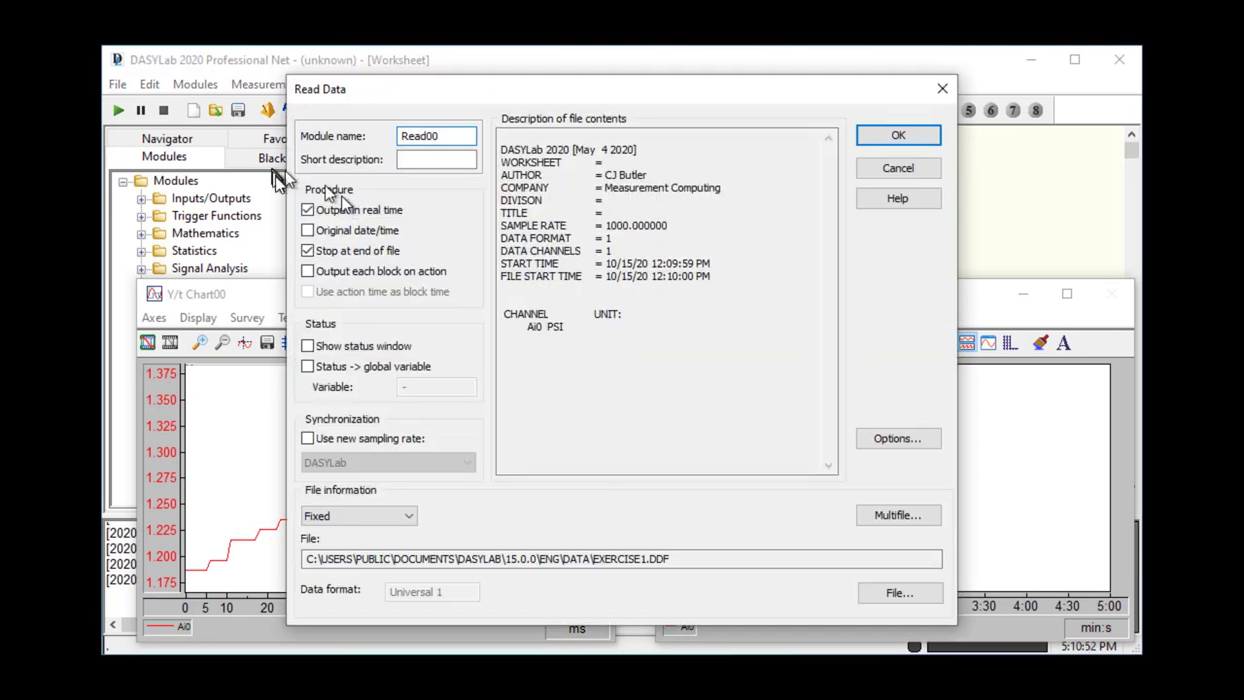
{"action": "left_click", "coordinate": [307, 210]}
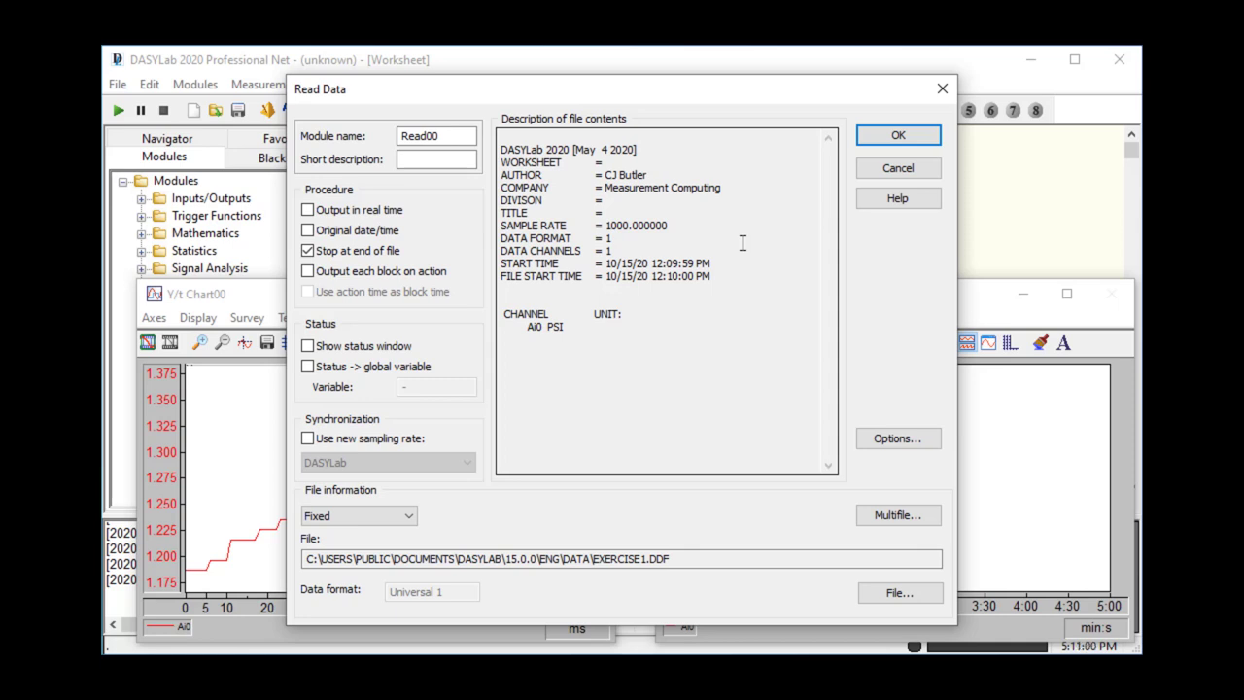
{"action": "left_click", "coordinate": [882, 141]}
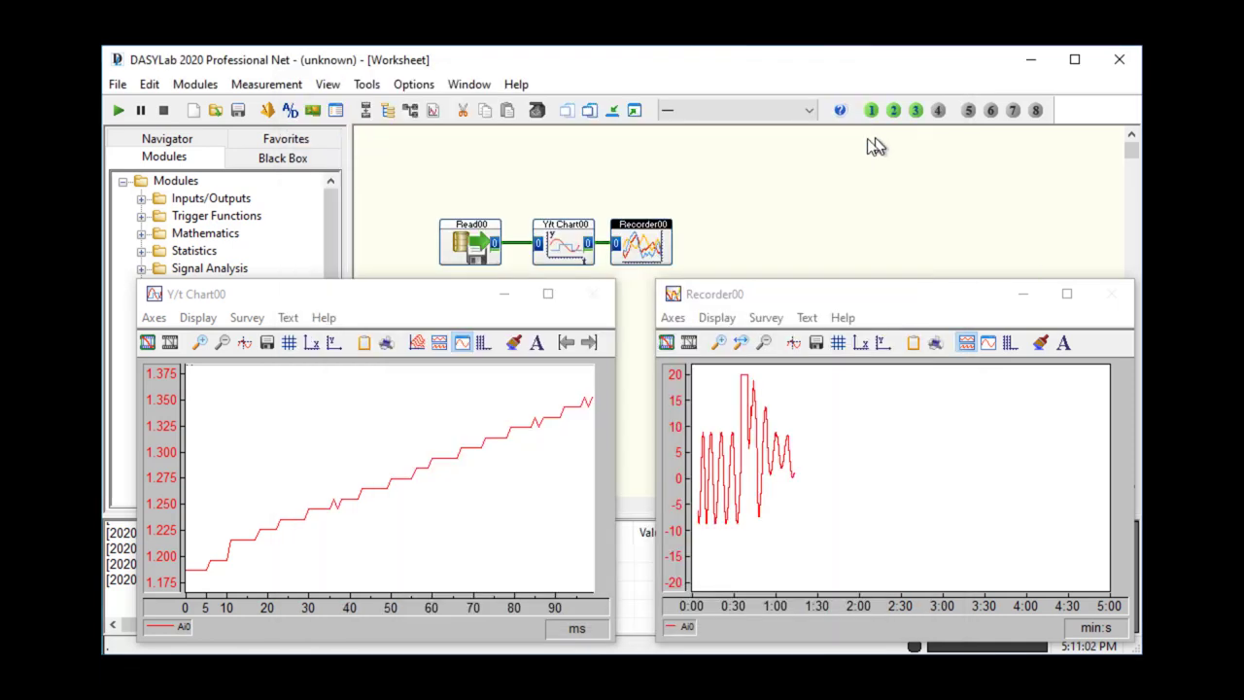
{"action": "left_click", "coordinate": [115, 112]}
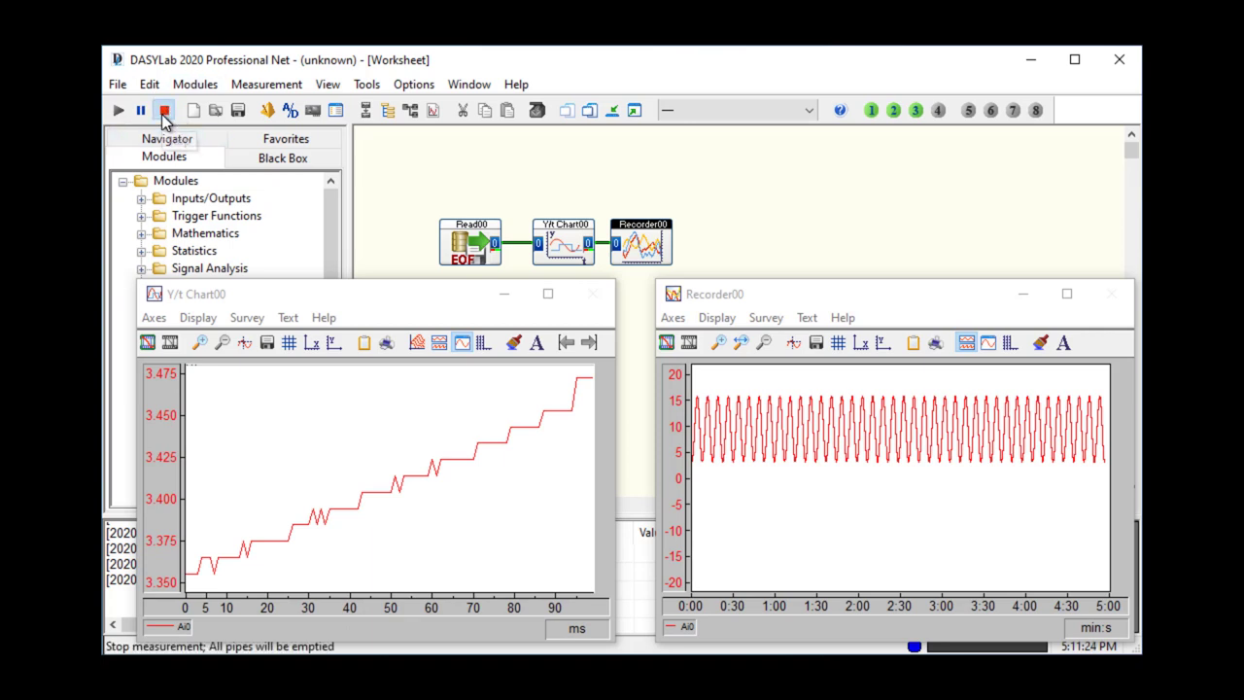
With the measurement stopped, set the Recorder00 display range to 20 minutes and restart the playback.
{"action": "left_click", "coordinate": [164, 113]}
{"action": "double_click", "coordinate": [815, 606]}
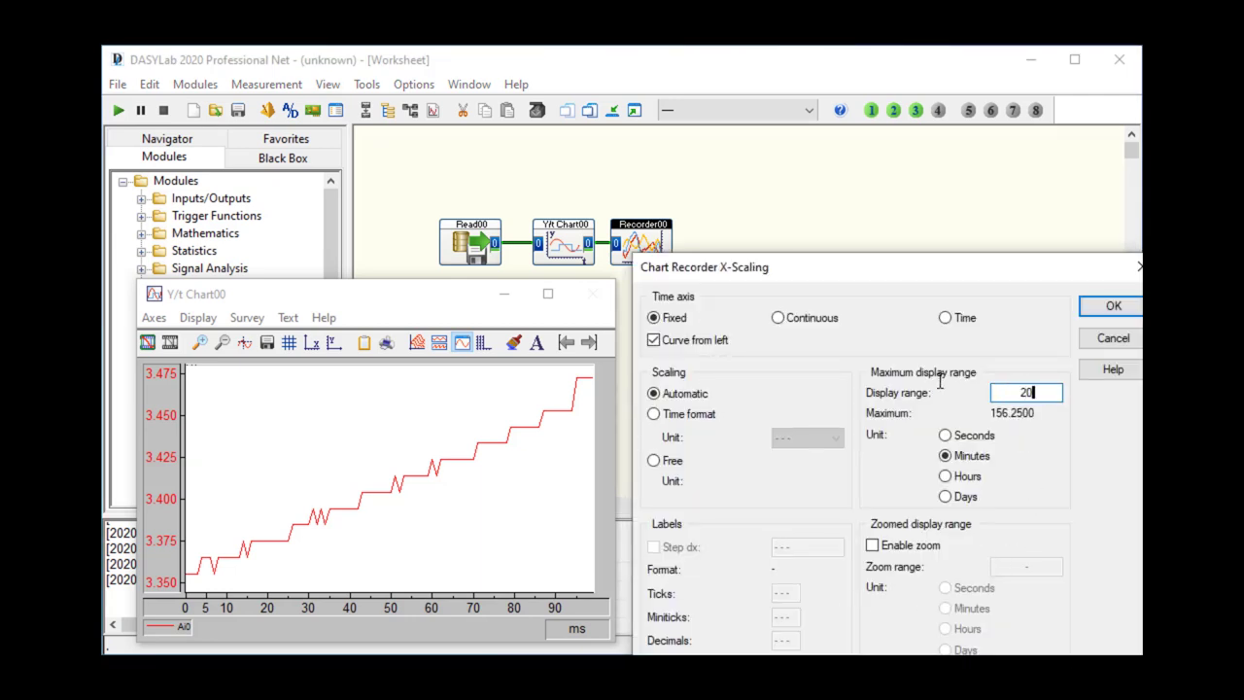
{"action": "left_click", "coordinate": [1103, 306]}
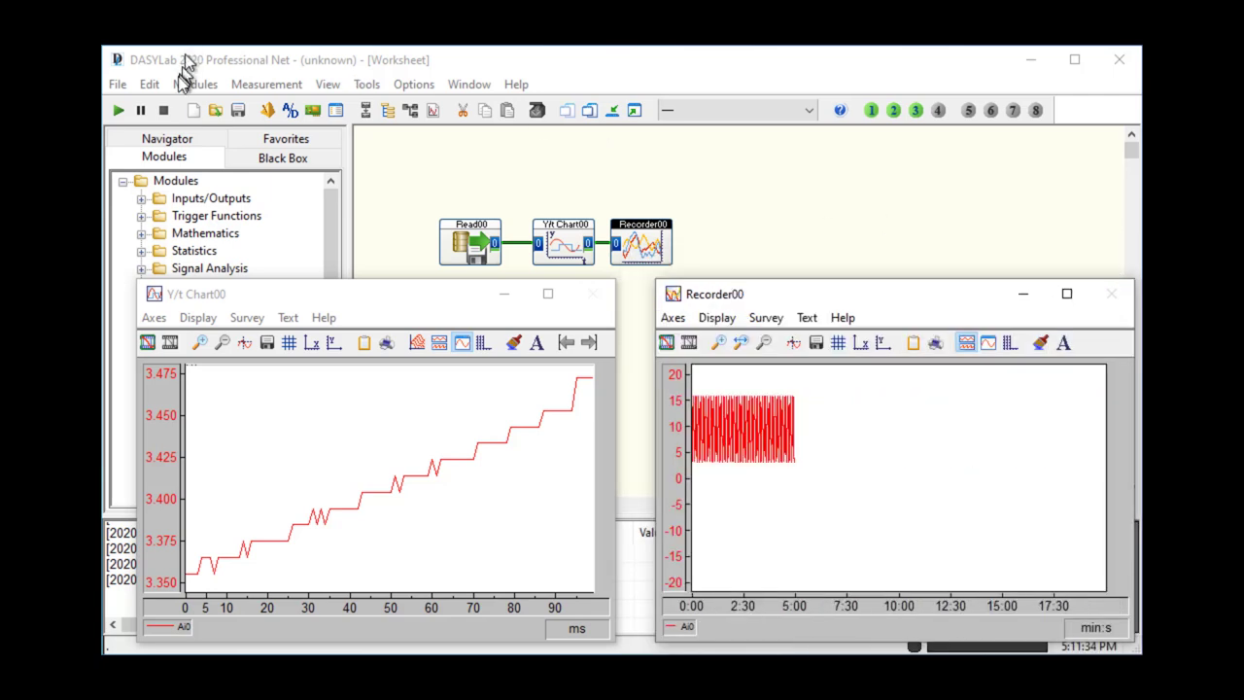
{"action": "left_click", "coordinate": [124, 113]}
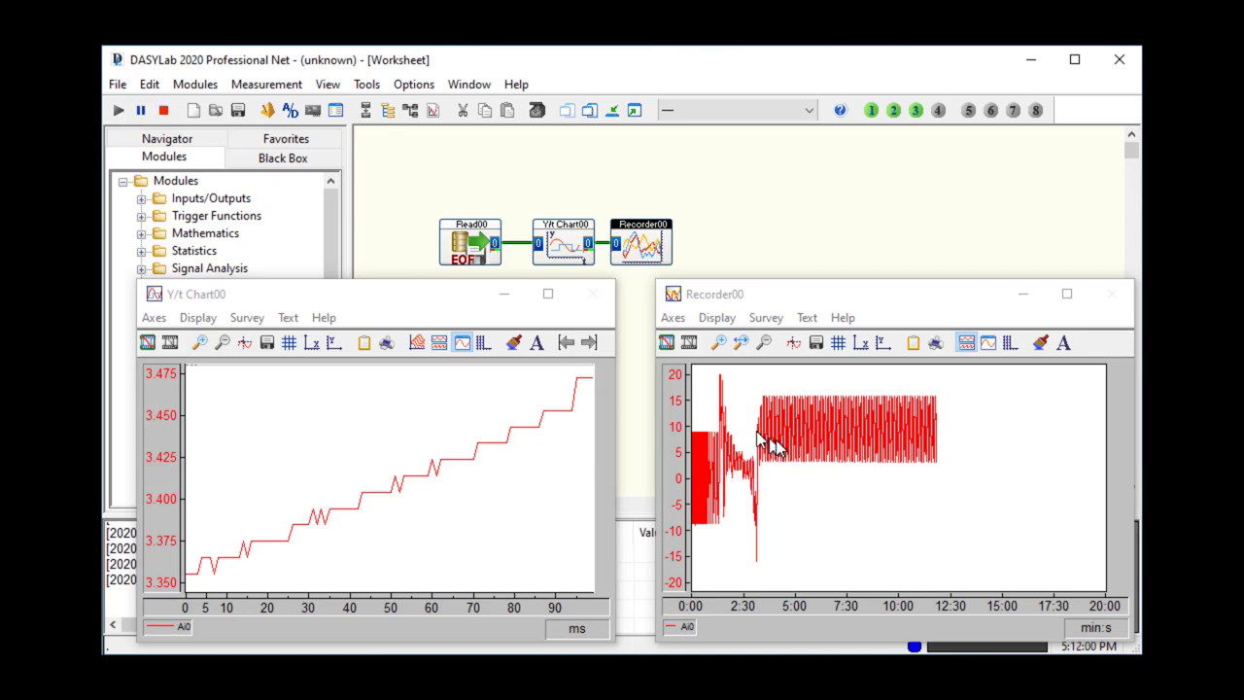
Zoom into the last part of the Recorder00 curve and scroll back to the start of the recording.
{"action": "left_click", "coordinate": [718, 342]}
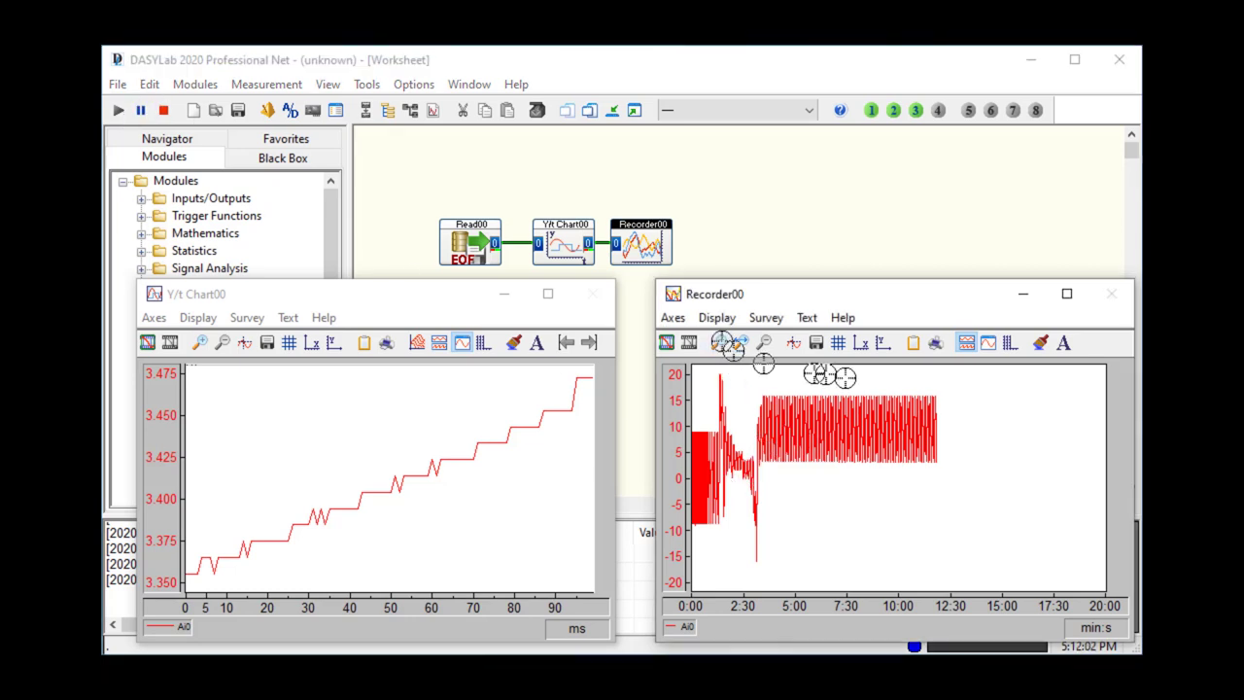
{"action": "left_click_drag", "start_coordinate": [966, 402], "coordinate": [888, 406]}
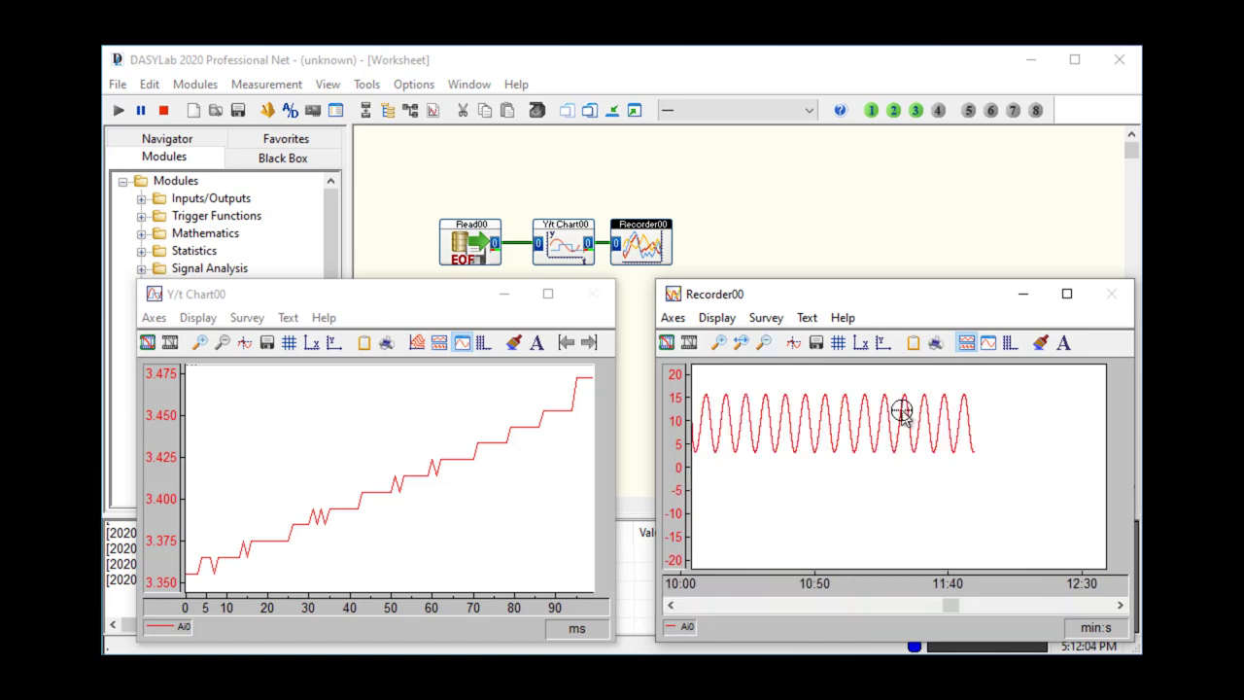
{"action": "left_click_drag", "start_coordinate": [947, 607], "coordinate": [668, 614]}
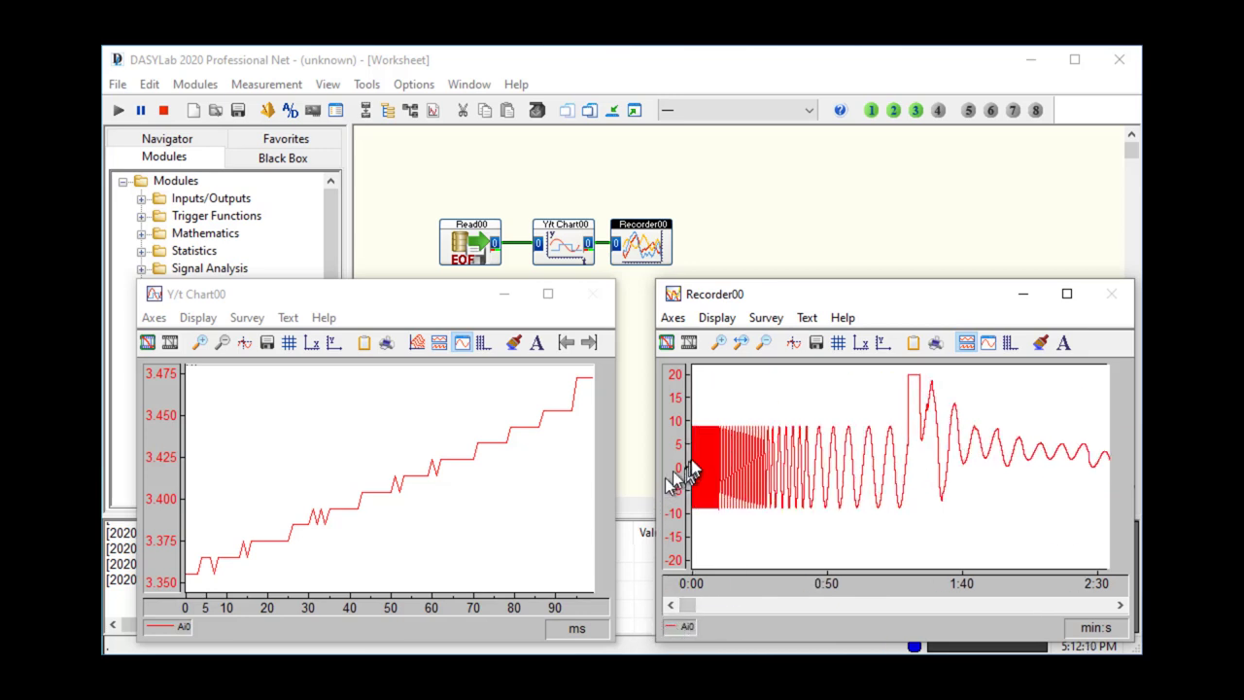
Zoom further into the start of the Recorder00 curve, inspect other sections of the recording and return to the full time range.
{"action": "left_click", "coordinate": [717, 342]}
{"action": "mouse_move", "coordinate": [693, 425]}
{"action": "left_mouse_down"}
{"action": "mouse_move", "coordinate": [748, 411]}
{"action": "mouse_move", "coordinate": [703, 408]}
{"action": "mouse_move", "coordinate": [695, 425]}
{"action": "left_mouse_up"}
{"action": "left_click", "coordinate": [719, 342]}
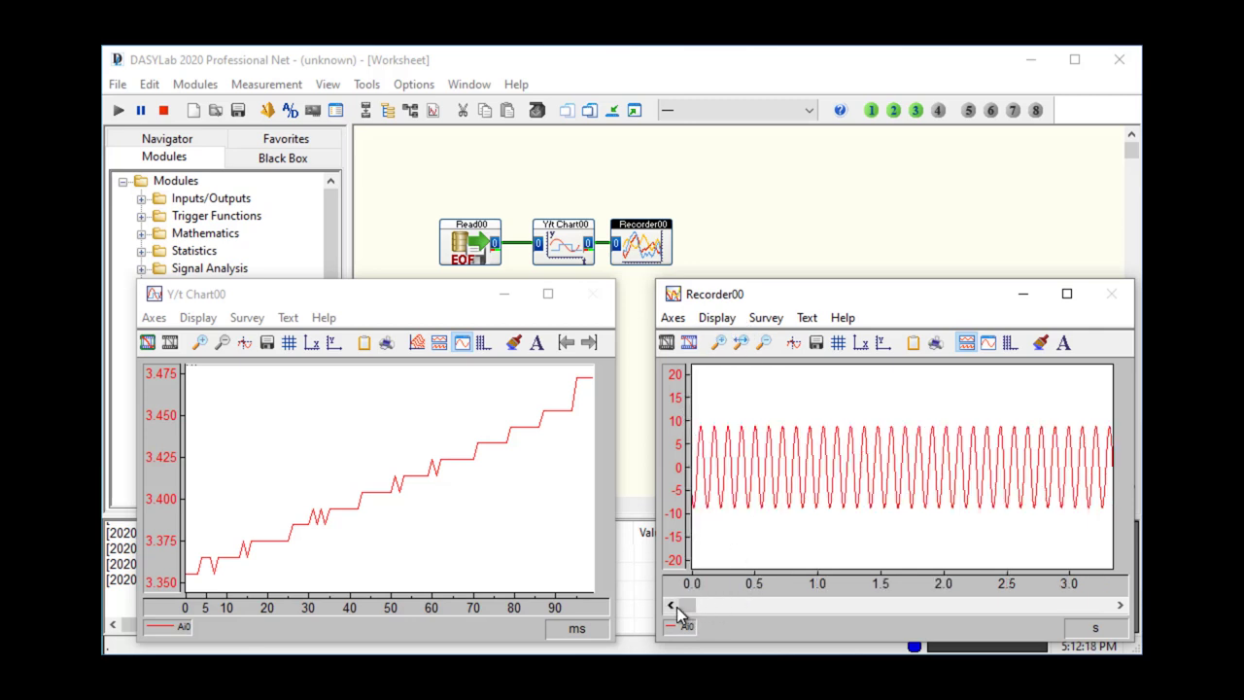
{"action": "left_click_drag", "start_coordinate": [688, 606], "coordinate": [1110, 609]}
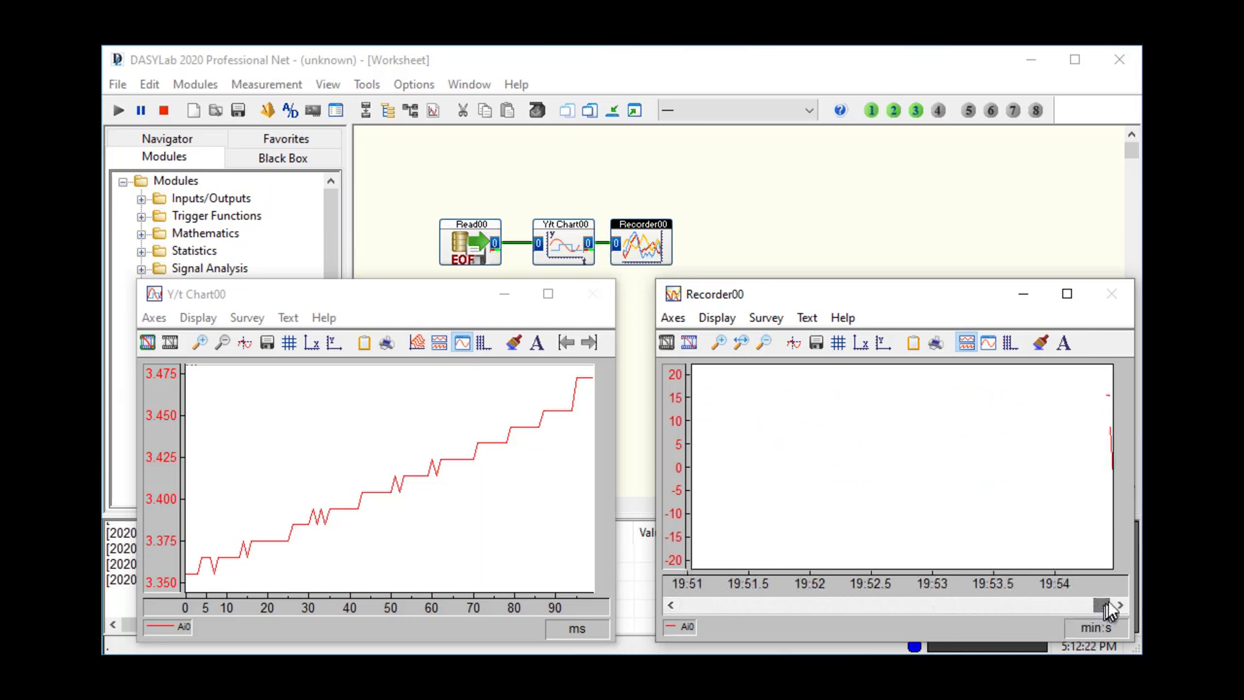
{"action": "left_click_drag", "start_coordinate": [1028, 609], "coordinate": [785, 606]}
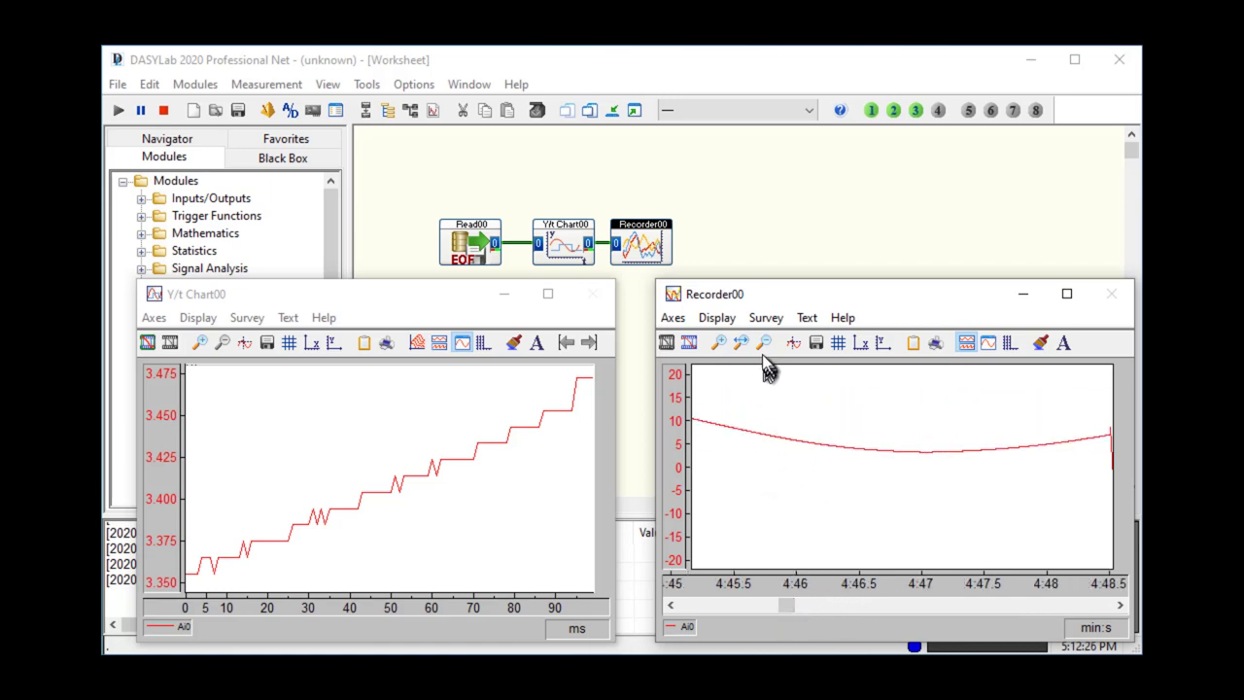
{"action": "left_click", "coordinate": [763, 343]}
{"action": "left_click", "coordinate": [763, 345]}
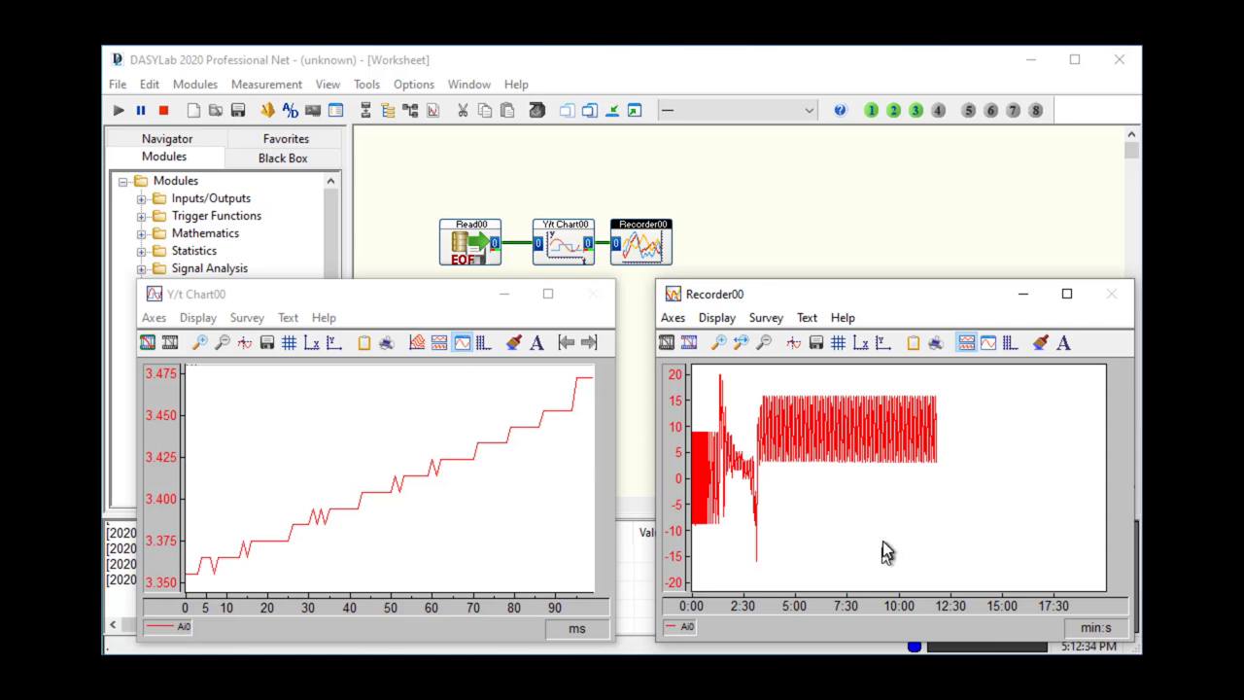
Check the maximum display range available in the Recorder00 X-scaling settings.
{"action": "left_click", "coordinate": [862, 344]}
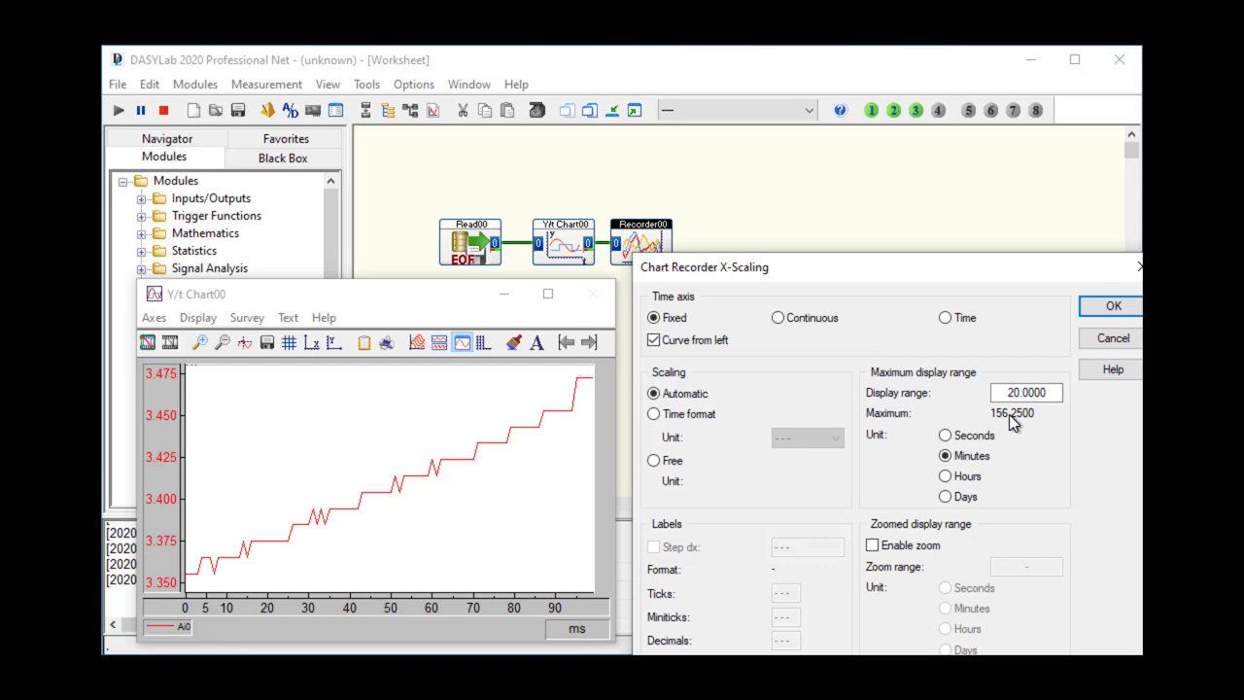
{"action": "left_click", "coordinate": [1114, 309]}
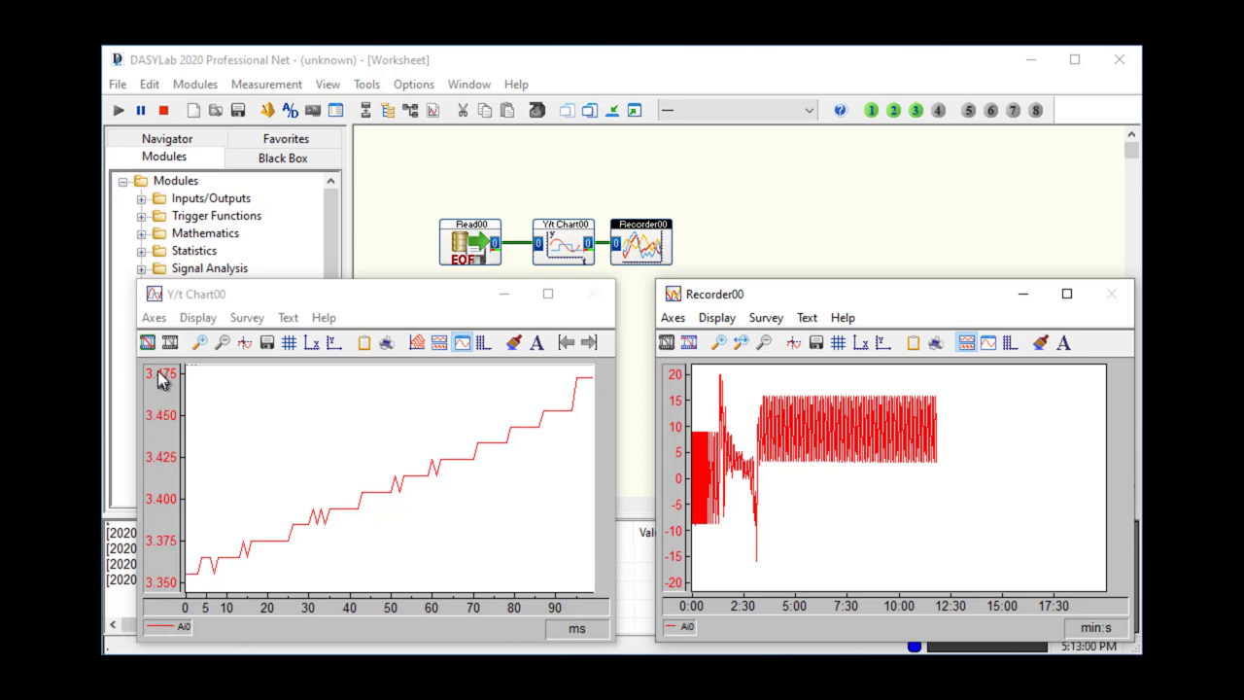
Turn off auto scaling for Y/t Chart00.
{"action": "left_click", "coordinate": [153, 317]}
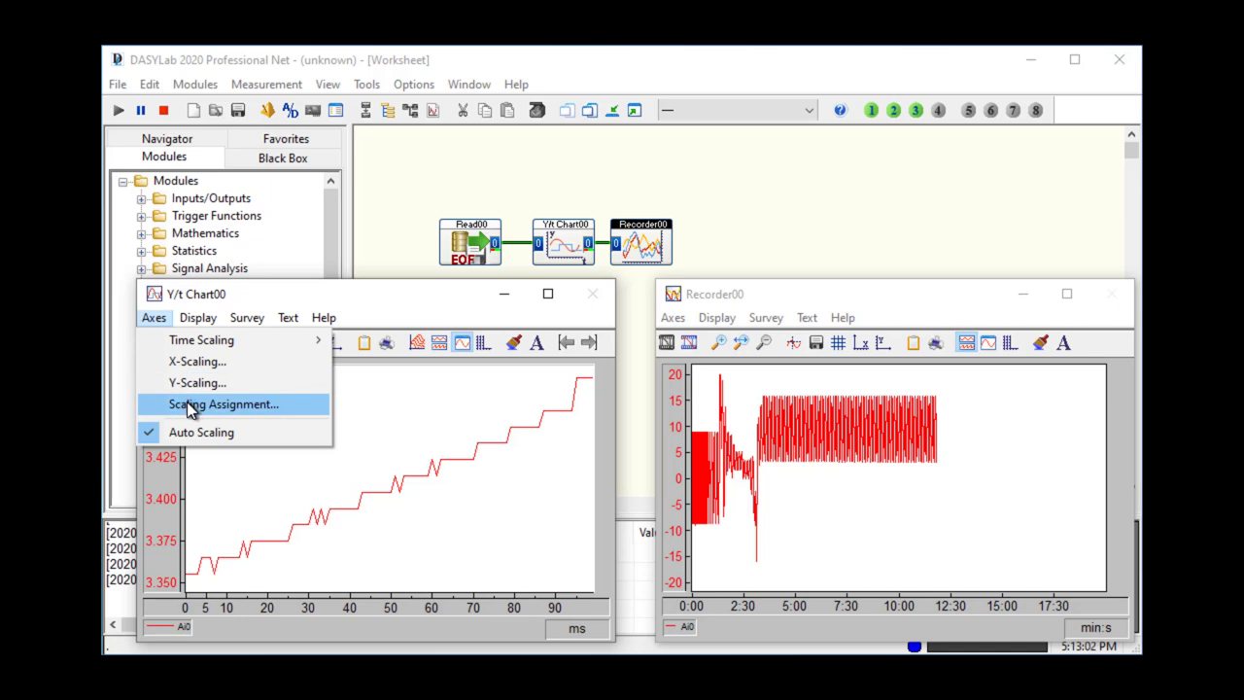
{"action": "left_click", "coordinate": [188, 432]}
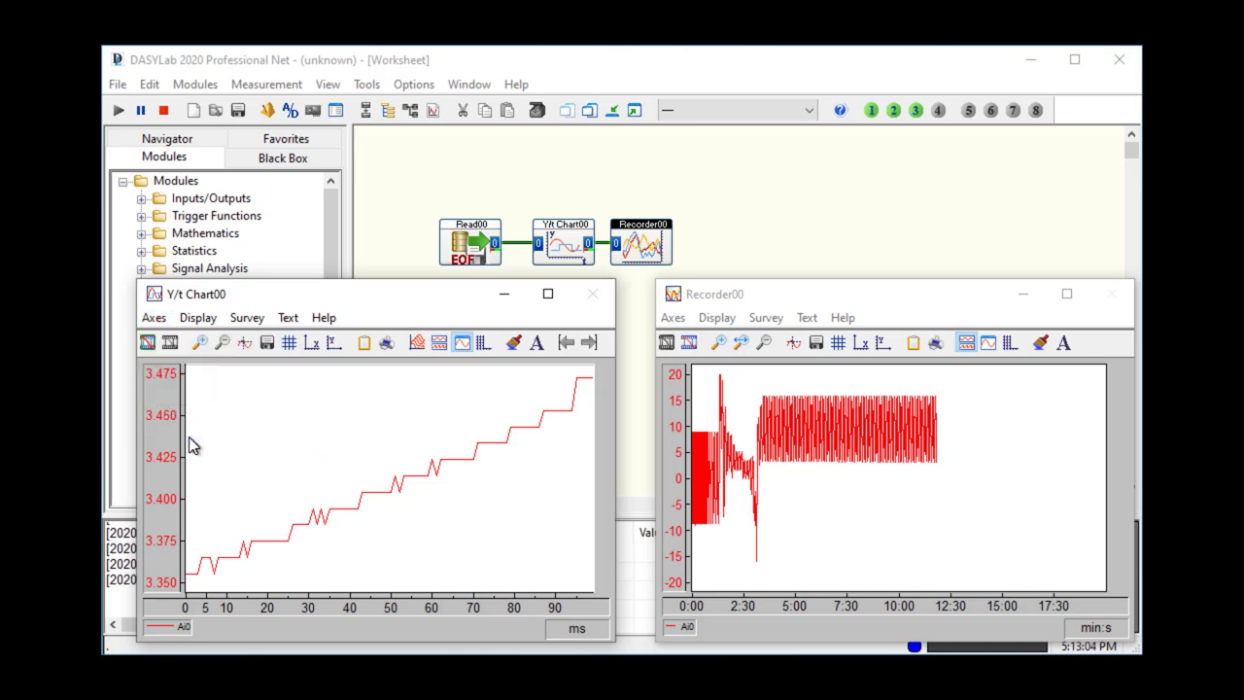
Try to set the block-related display range of Y/t Chart00 to 10 while the measurement is running.
{"action": "left_click", "coordinate": [310, 343]}
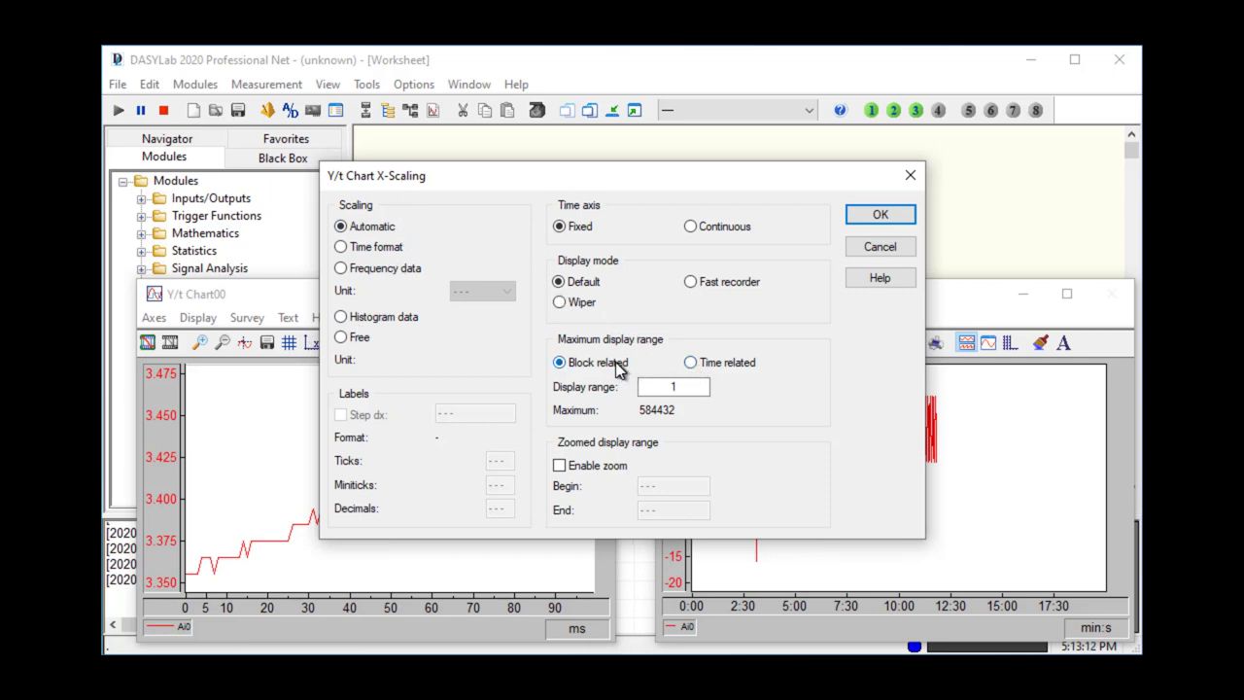
{"action": "left_click", "coordinate": [692, 387]}
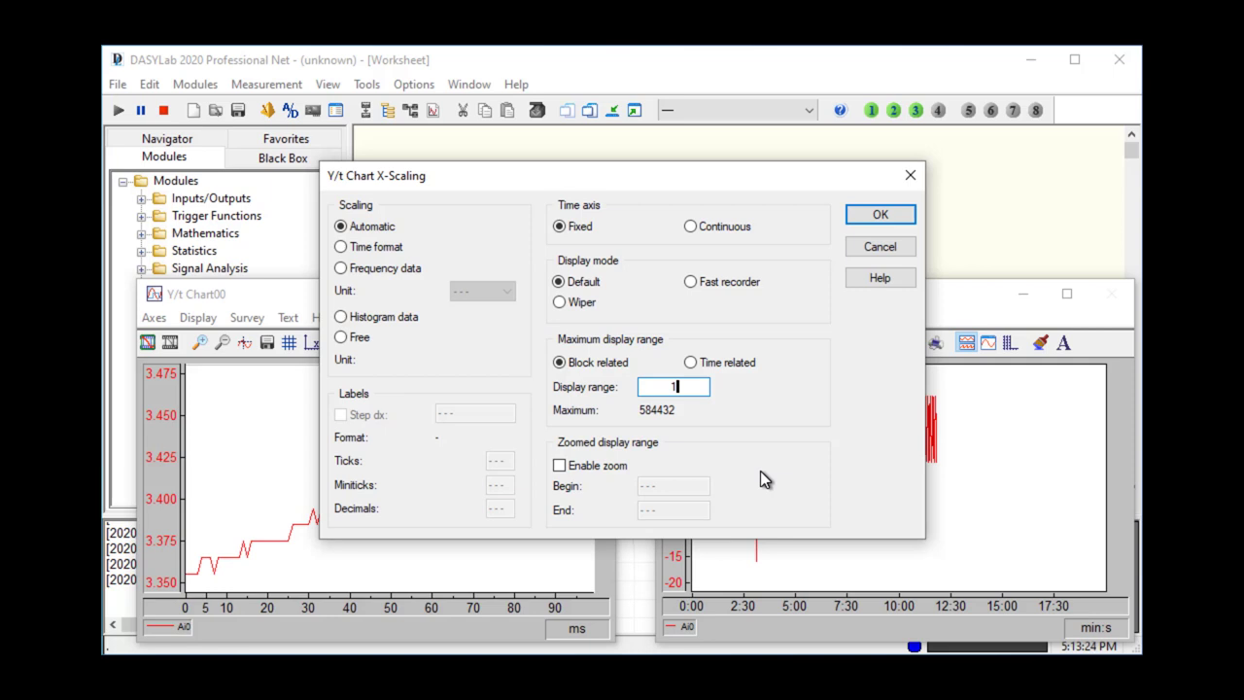
{"action": "type", "text": "0"}
{"action": "left_click", "coordinate": [876, 215]}
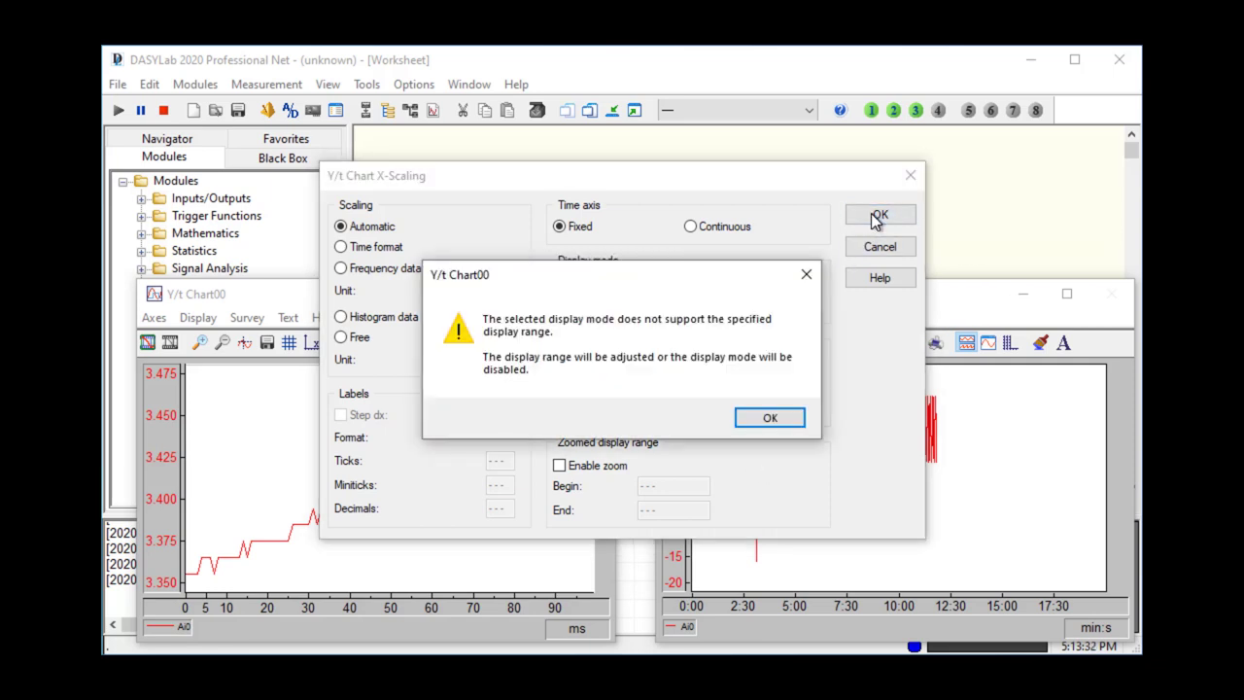
{"action": "left_click", "coordinate": [769, 417]}
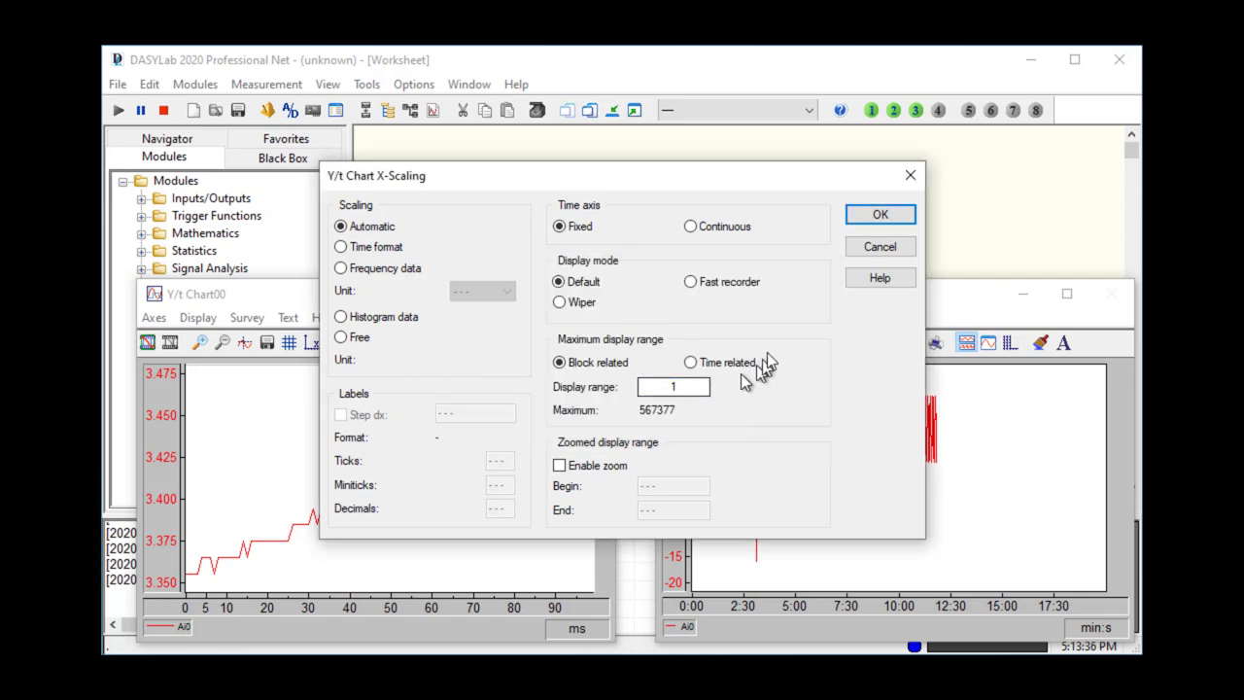
{"action": "left_click", "coordinate": [695, 385]}
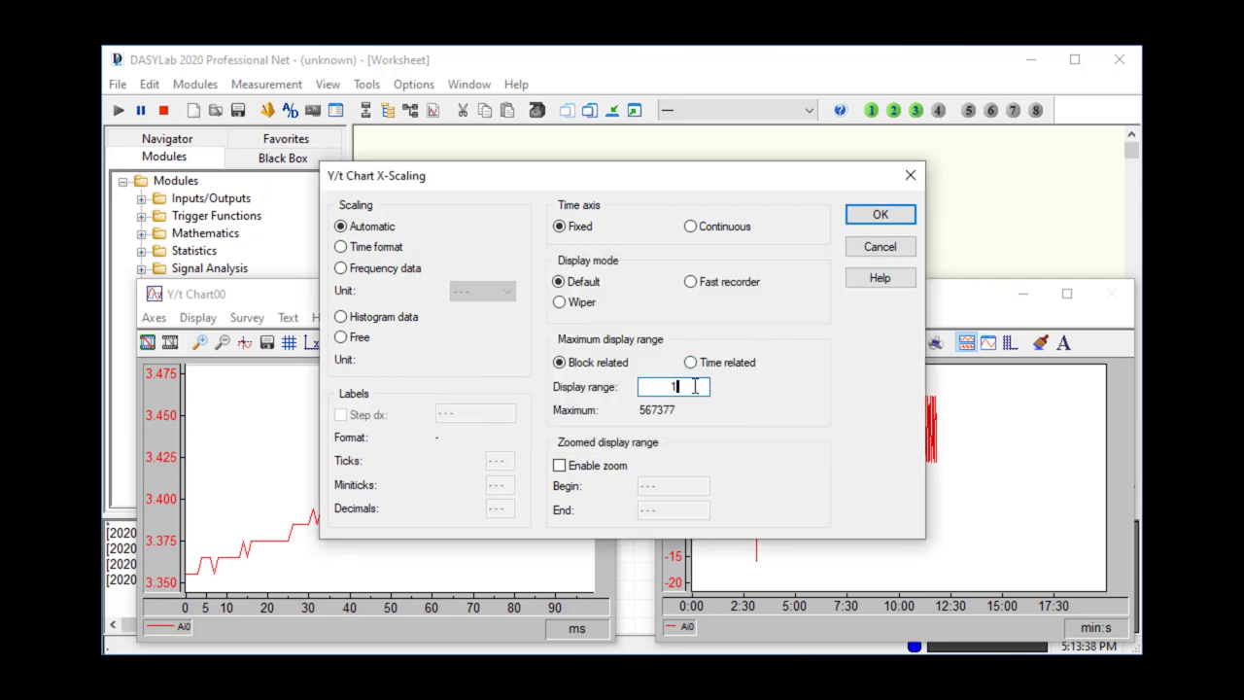
{"action": "type", "text": "0"}
{"action": "left_click", "coordinate": [880, 214]}
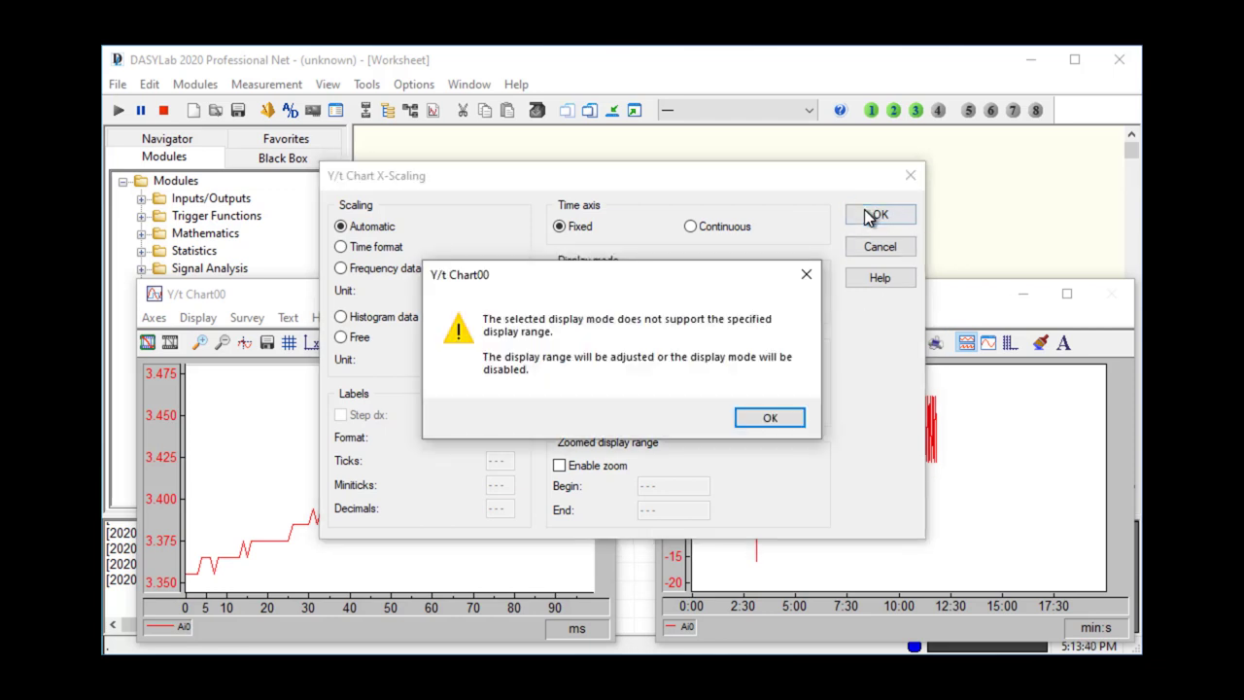
{"action": "left_click", "coordinate": [763, 418]}
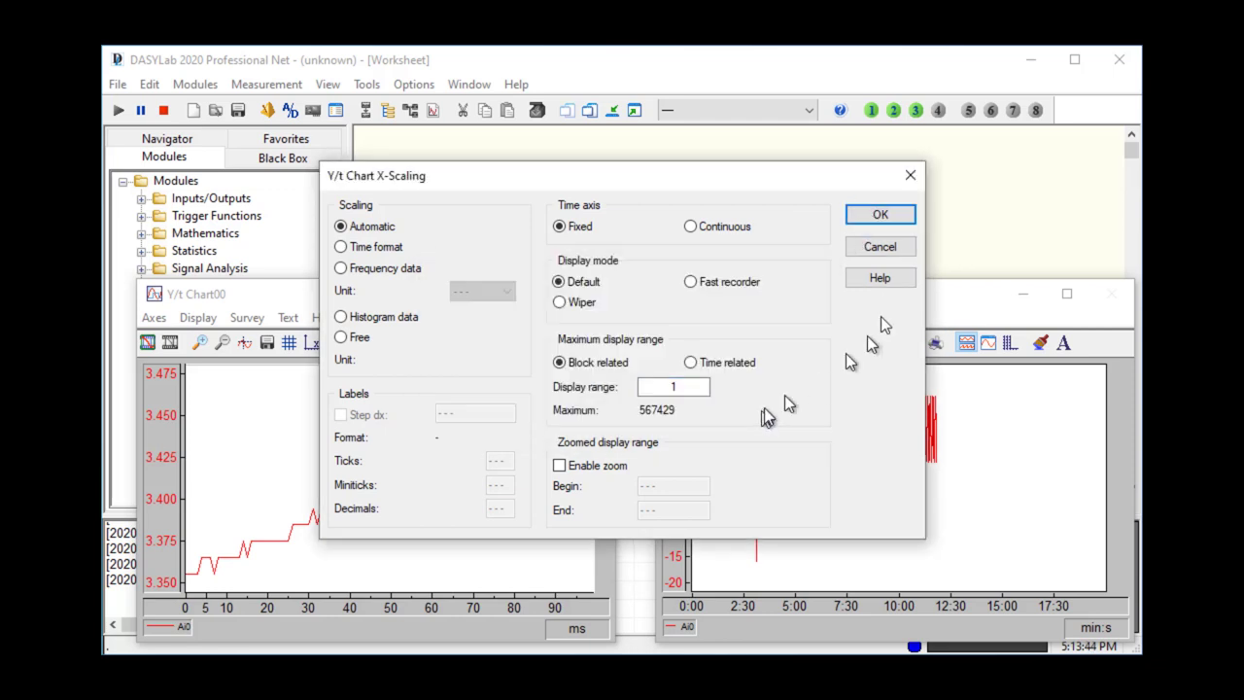
{"action": "left_click", "coordinate": [874, 216]}
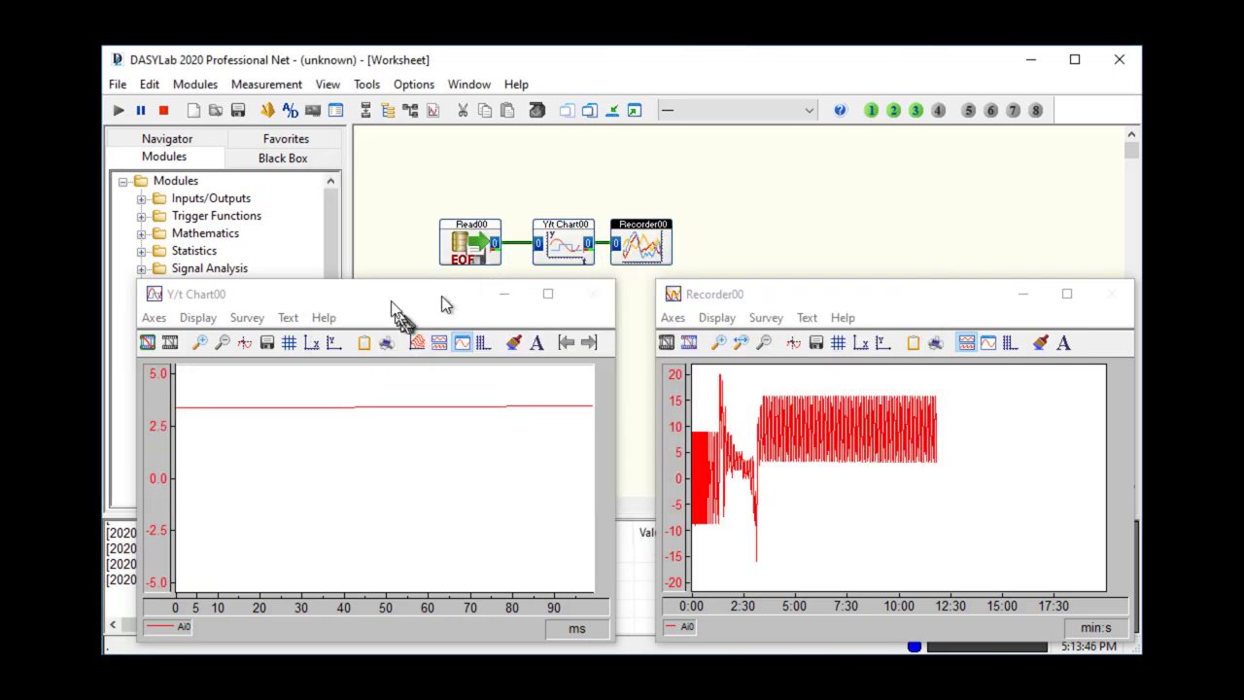
Stop the measurement and set the block-related display range of Y/t Chart00 to 10.
{"action": "left_click", "coordinate": [165, 110]}
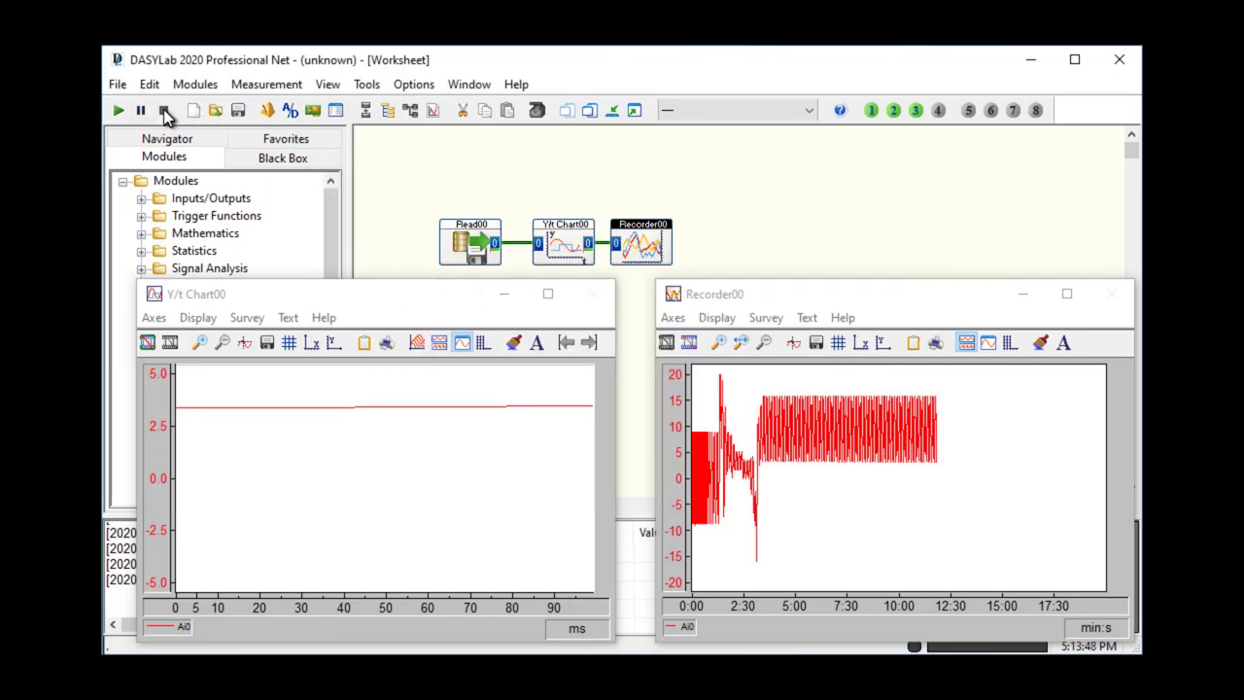
{"action": "left_click", "coordinate": [311, 342]}
{"action": "left_click", "coordinate": [690, 388]}
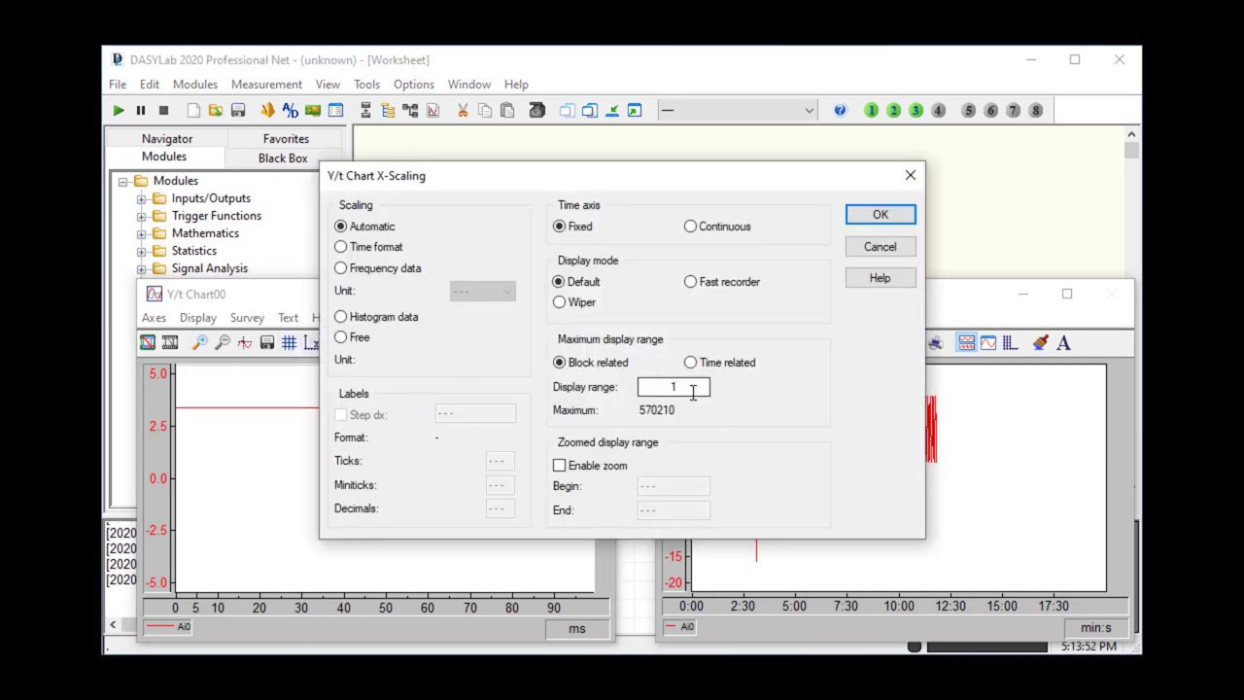
{"action": "type", "text": "0"}
{"action": "left_click", "coordinate": [874, 216]}
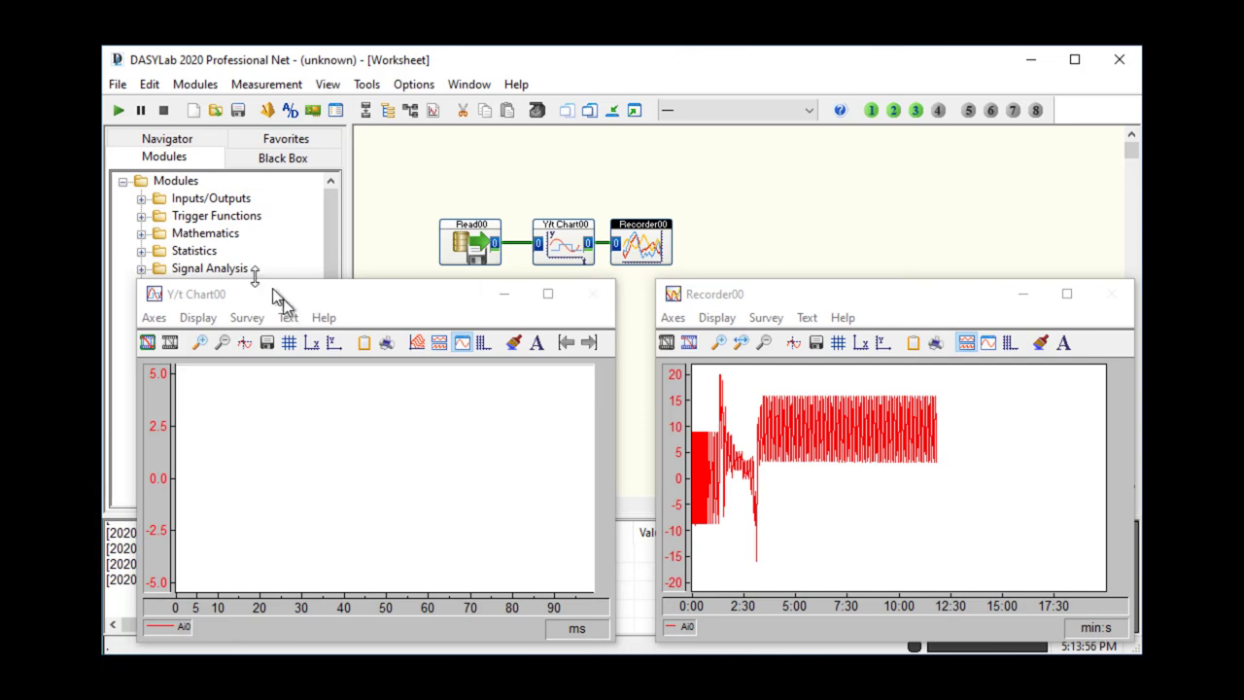
Check the display range in the Y/t Chart00 X-scaling settings and start the measurement.
{"action": "double_click", "coordinate": [406, 604]}
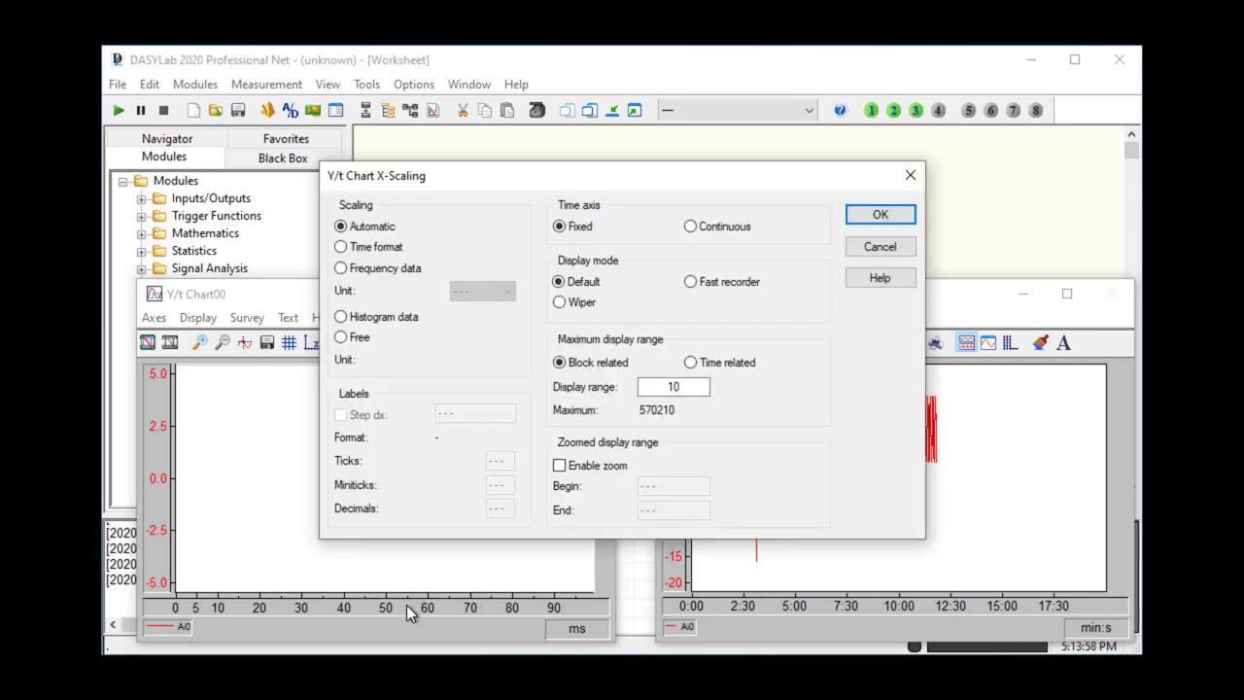
{"action": "left_click", "coordinate": [705, 388]}
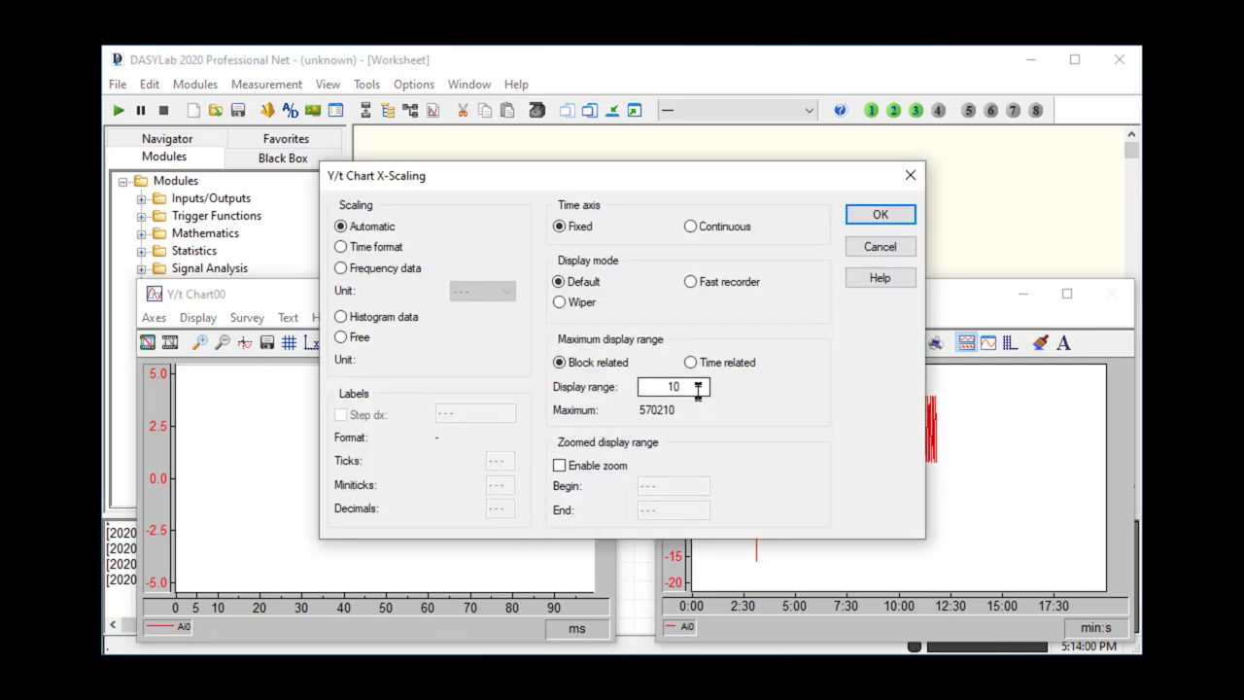
{"action": "left_click", "coordinate": [885, 222]}
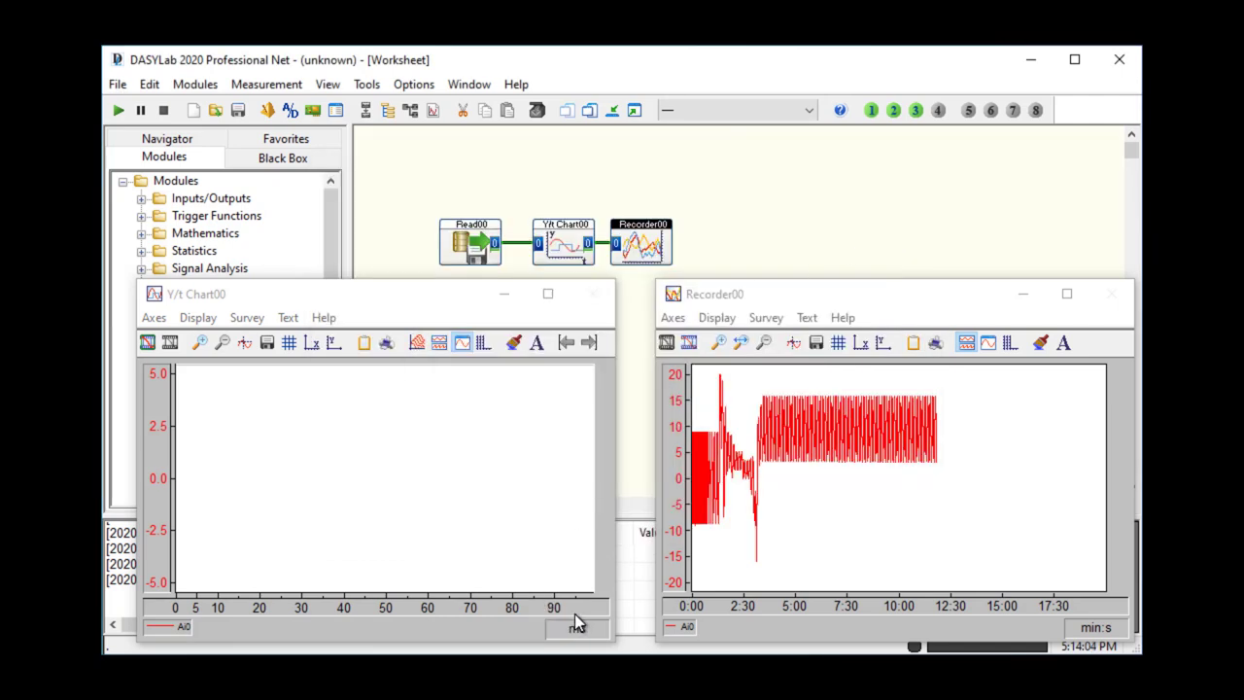
{"action": "left_click", "coordinate": [117, 111]}
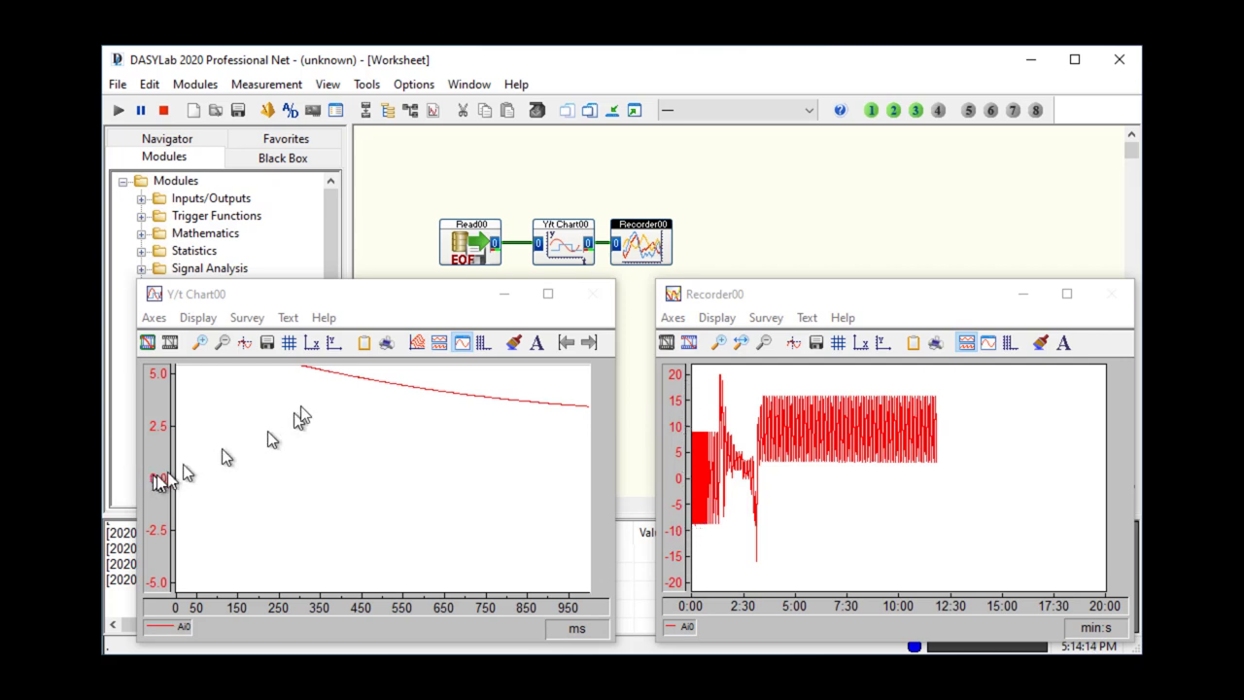
Set the Y-axis display area of Y/t Chart00 to -20 through 20 and restart the measurement.
{"action": "left_click", "coordinate": [332, 342]}
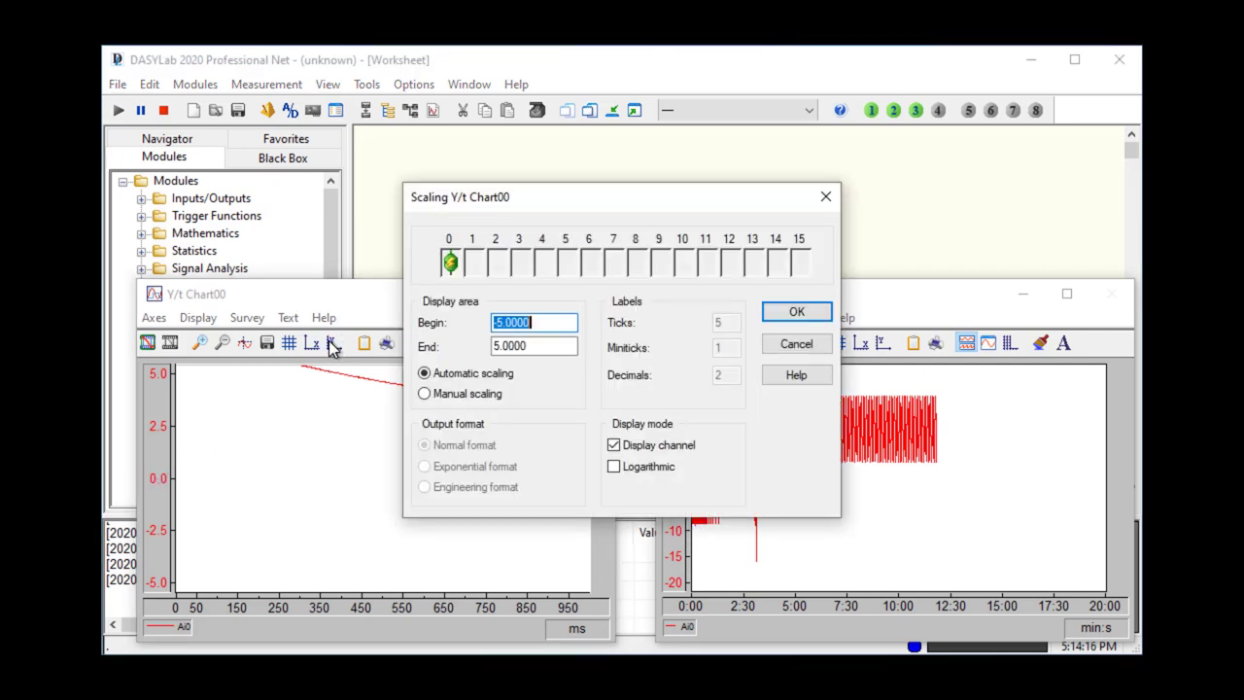
{"action": "type", "text": "-"}
{"action": "key", "text": "Tab"}
{"action": "type", "text": "20"}
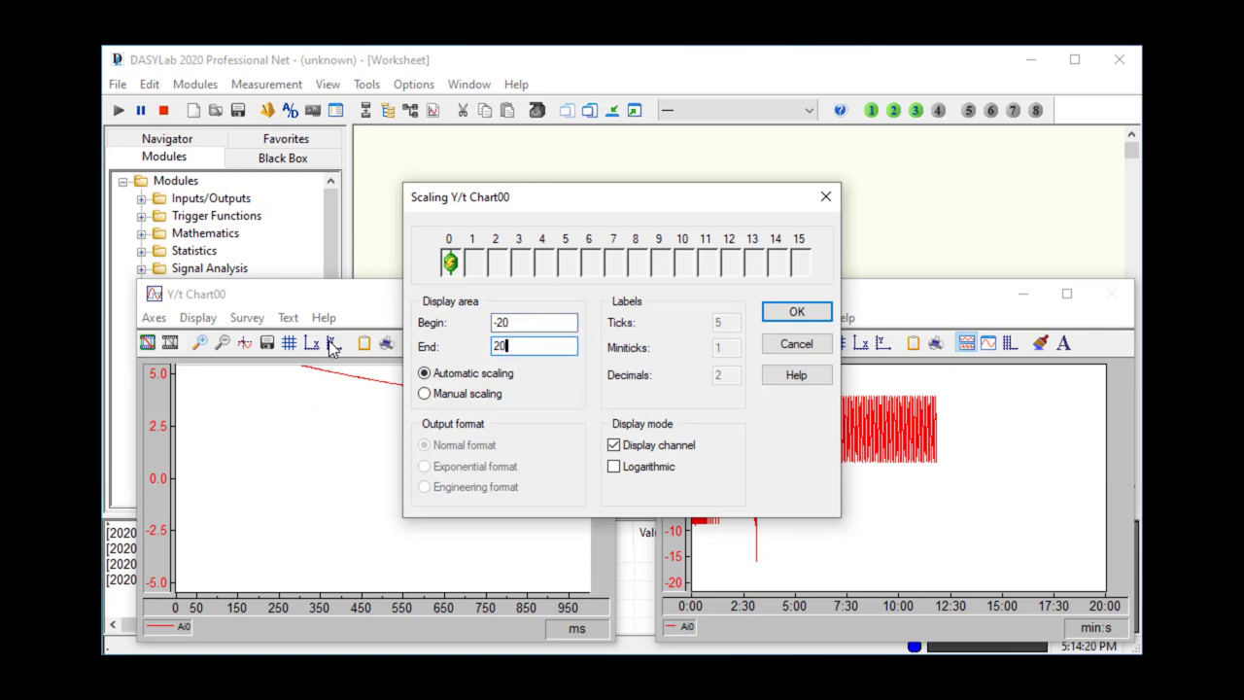
{"action": "key", "text": "Return"}
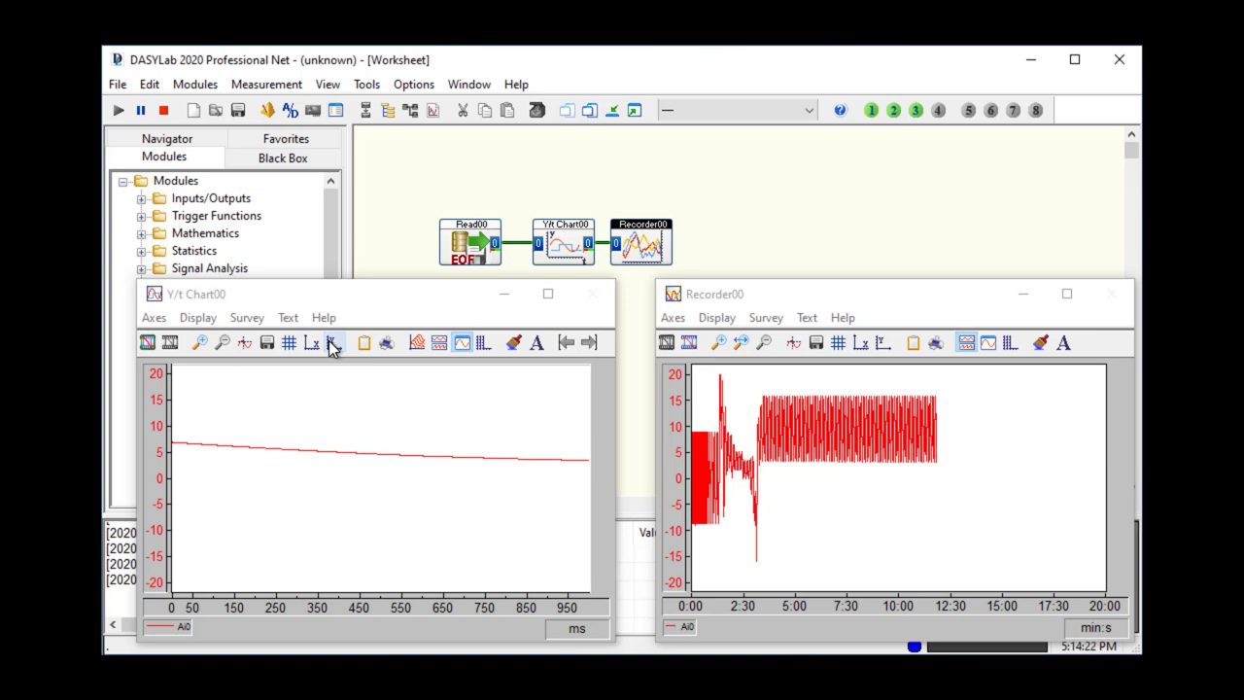
{"action": "left_click", "coordinate": [163, 112]}
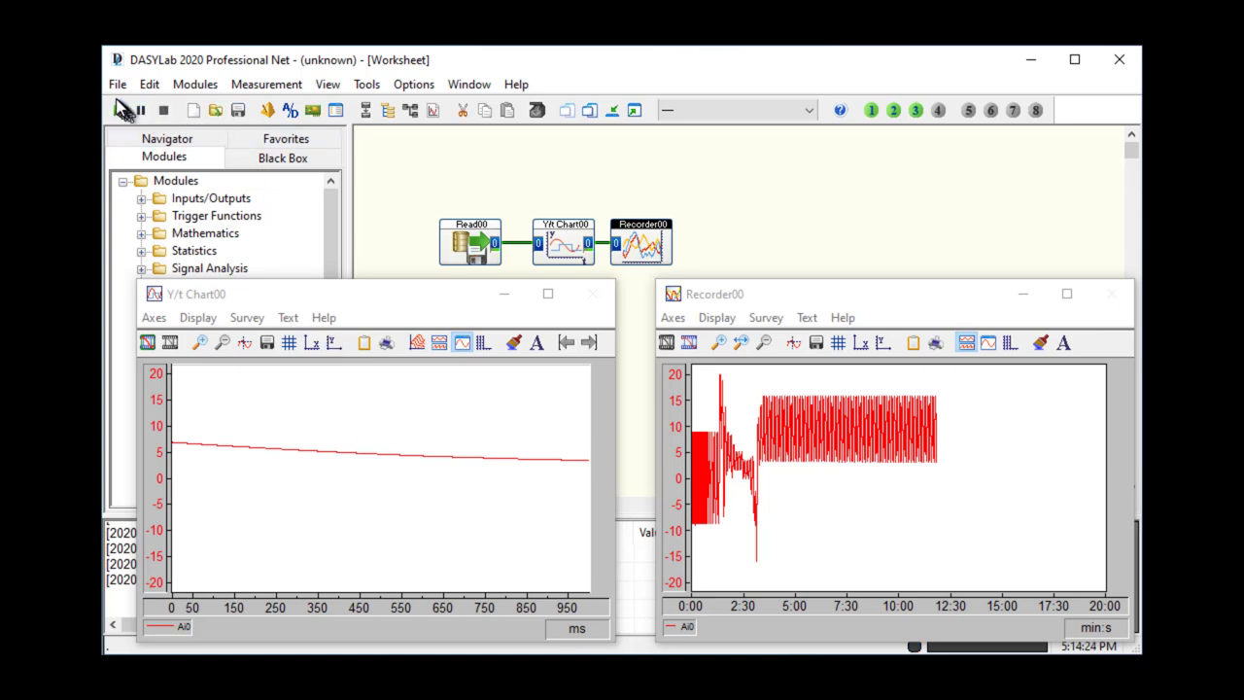
{"action": "left_click", "coordinate": [118, 110]}
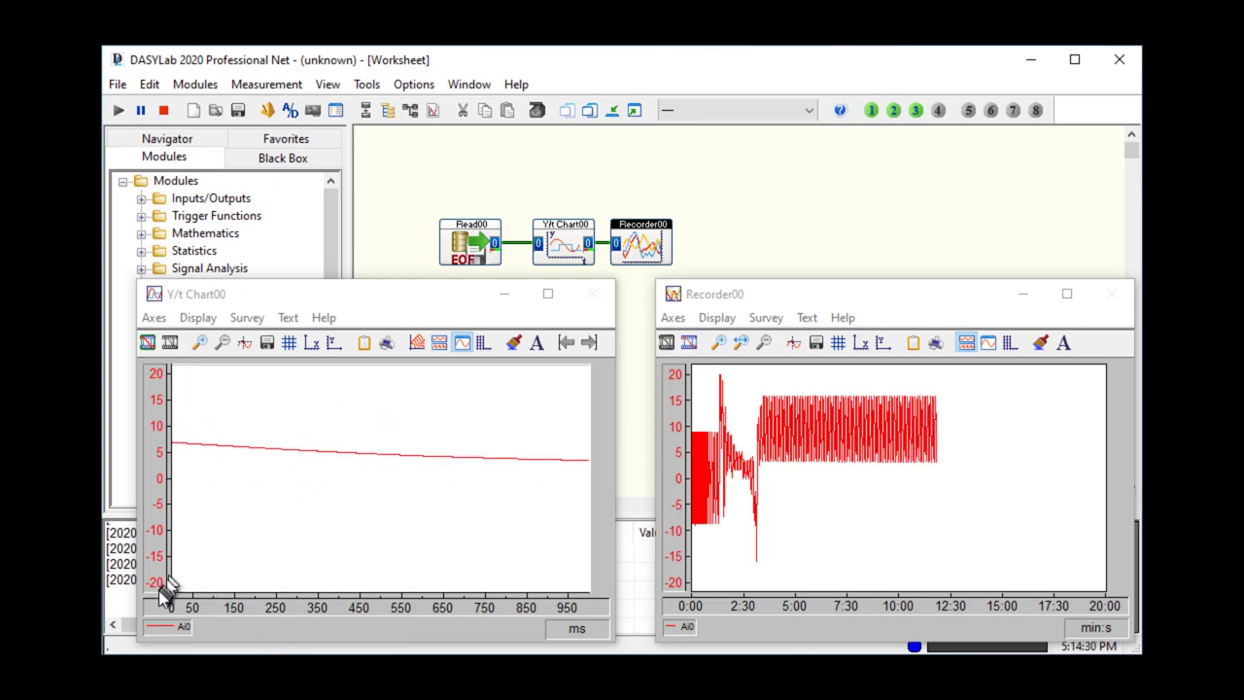
Stop the measurement, set the block-related display range of Y/t Chart00 to 100, and run it again.
{"action": "left_click", "coordinate": [164, 111]}
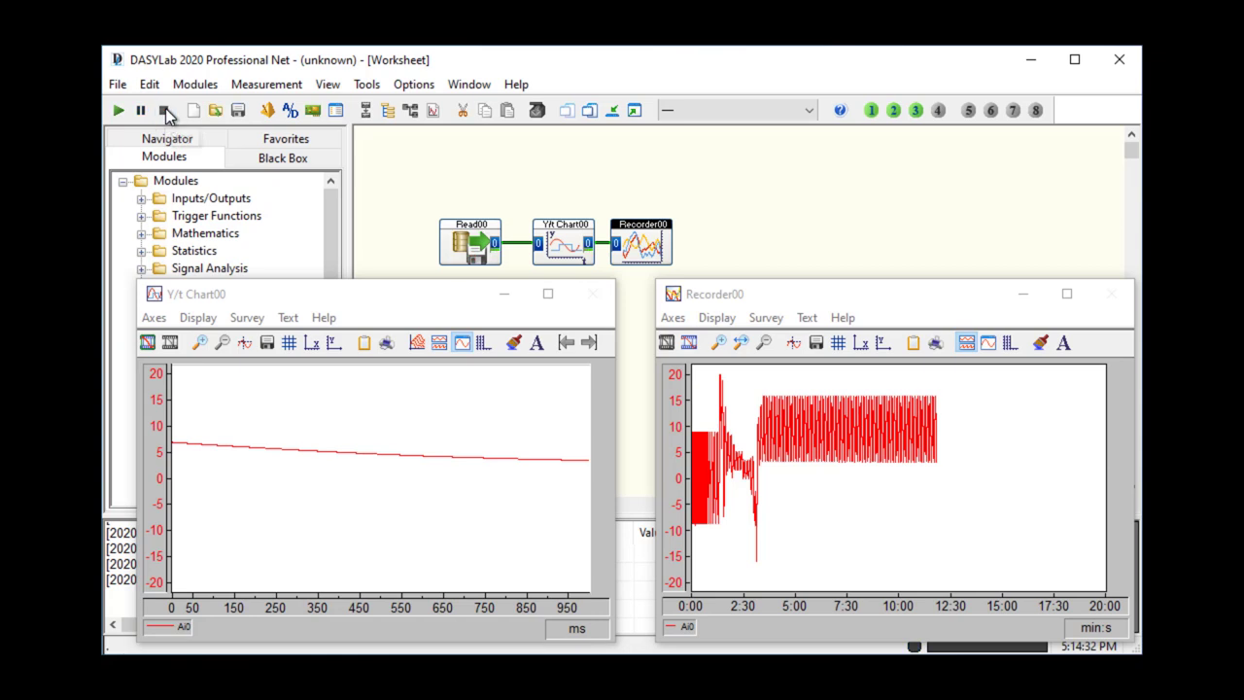
{"action": "double_click", "coordinate": [373, 605]}
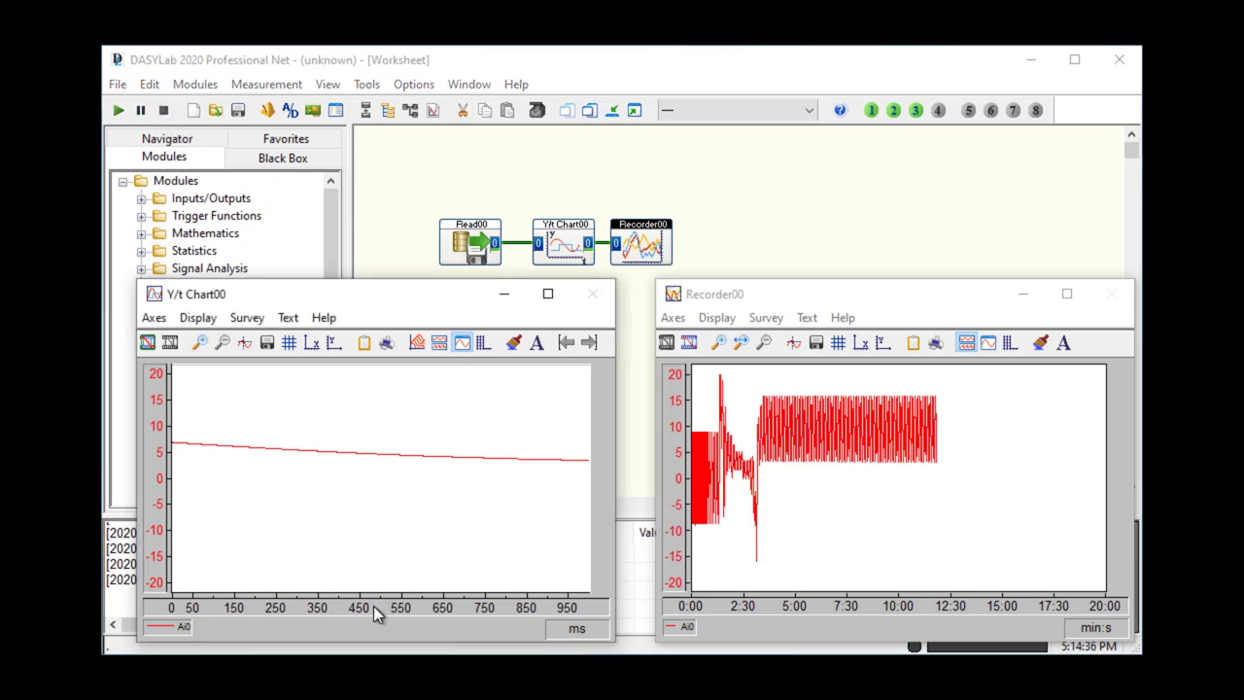
{"action": "left_click", "coordinate": [687, 386]}
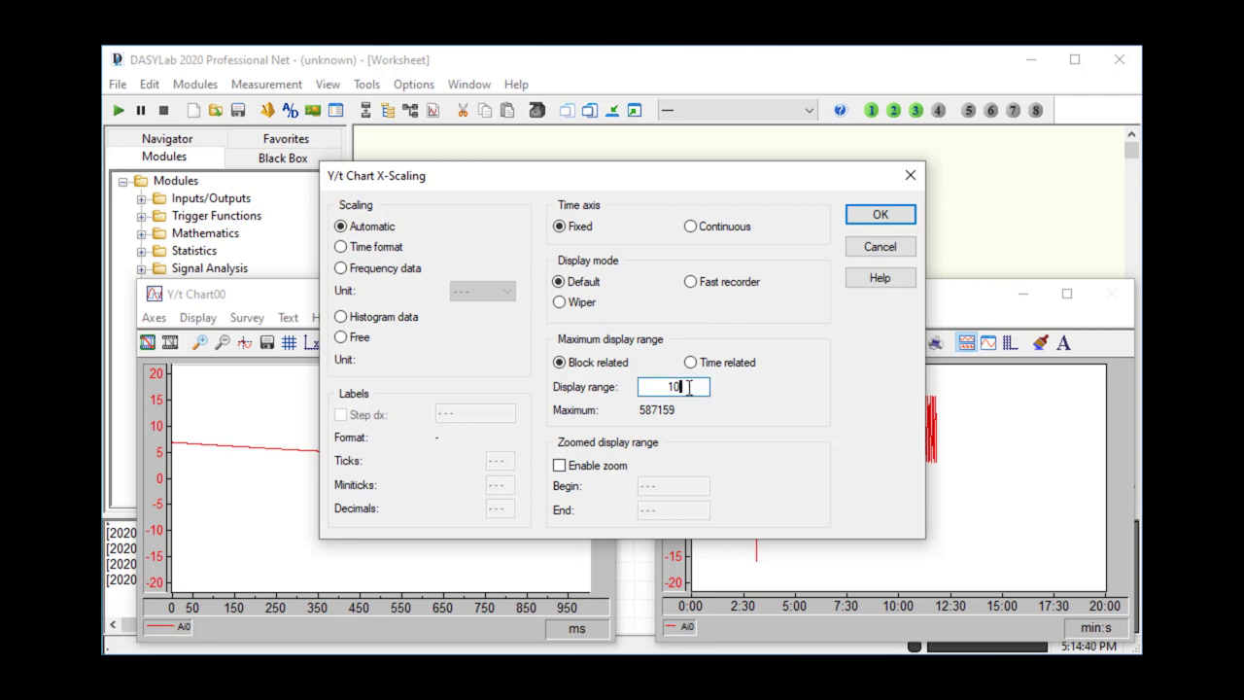
{"action": "type", "text": "0"}
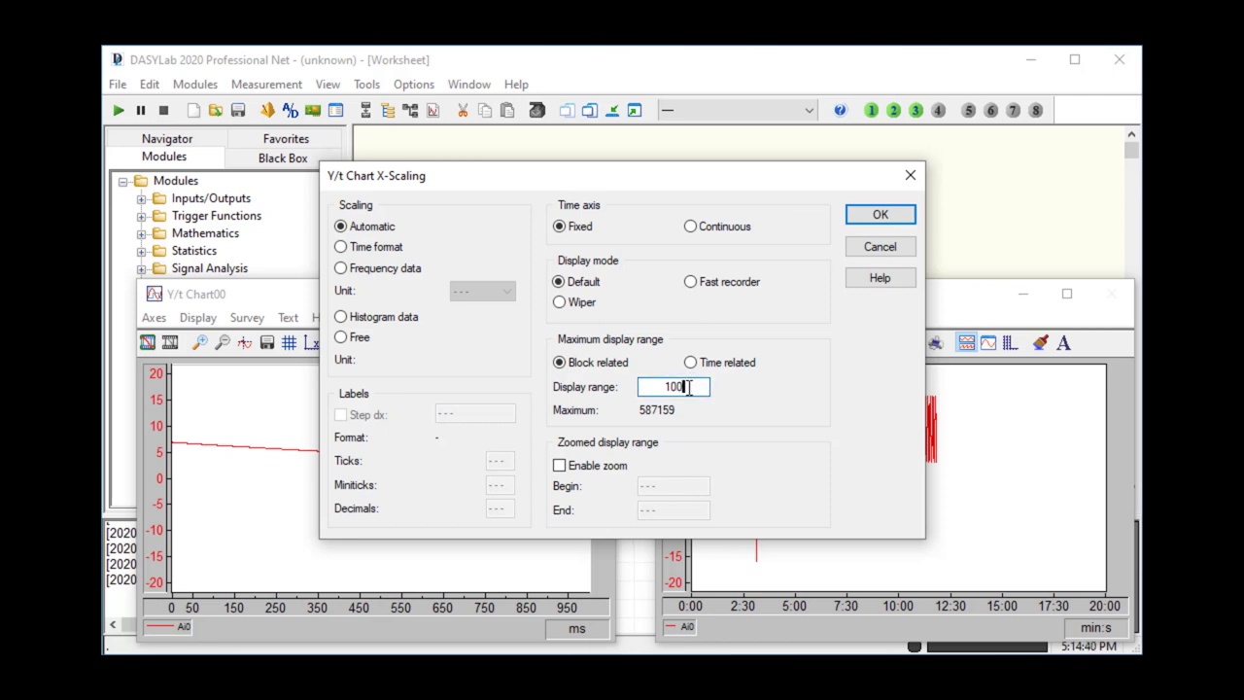
{"action": "left_click", "coordinate": [880, 215]}
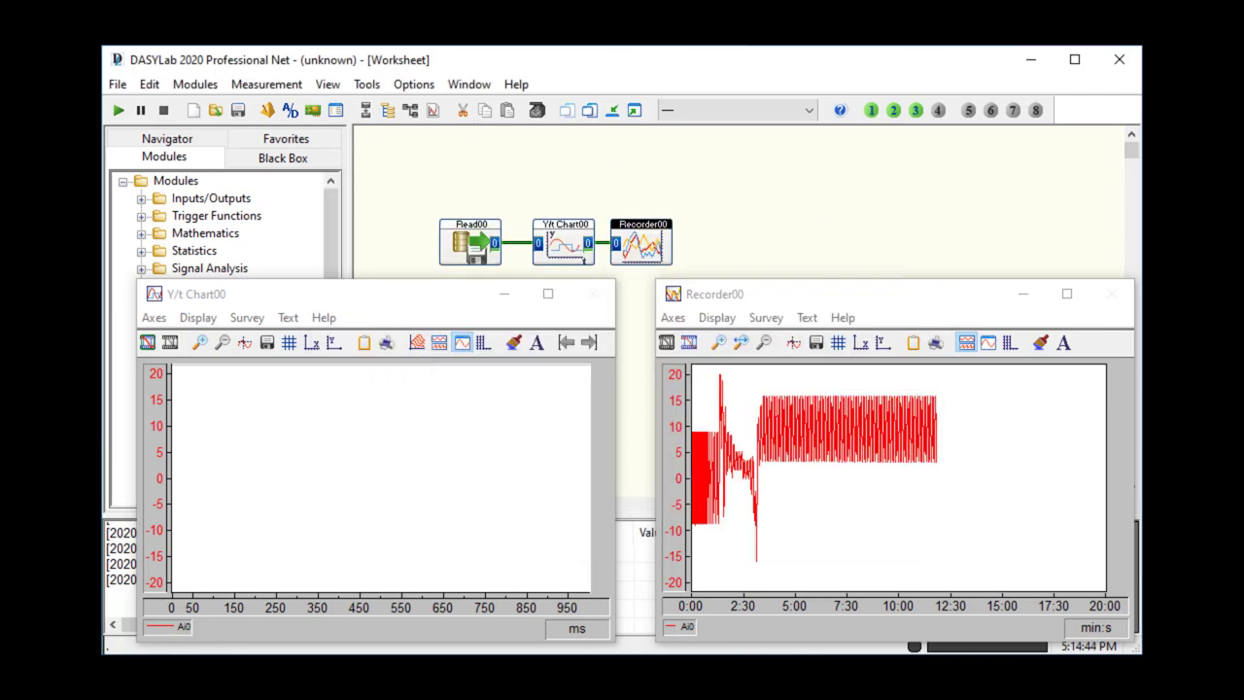
{"action": "left_click", "coordinate": [115, 113]}
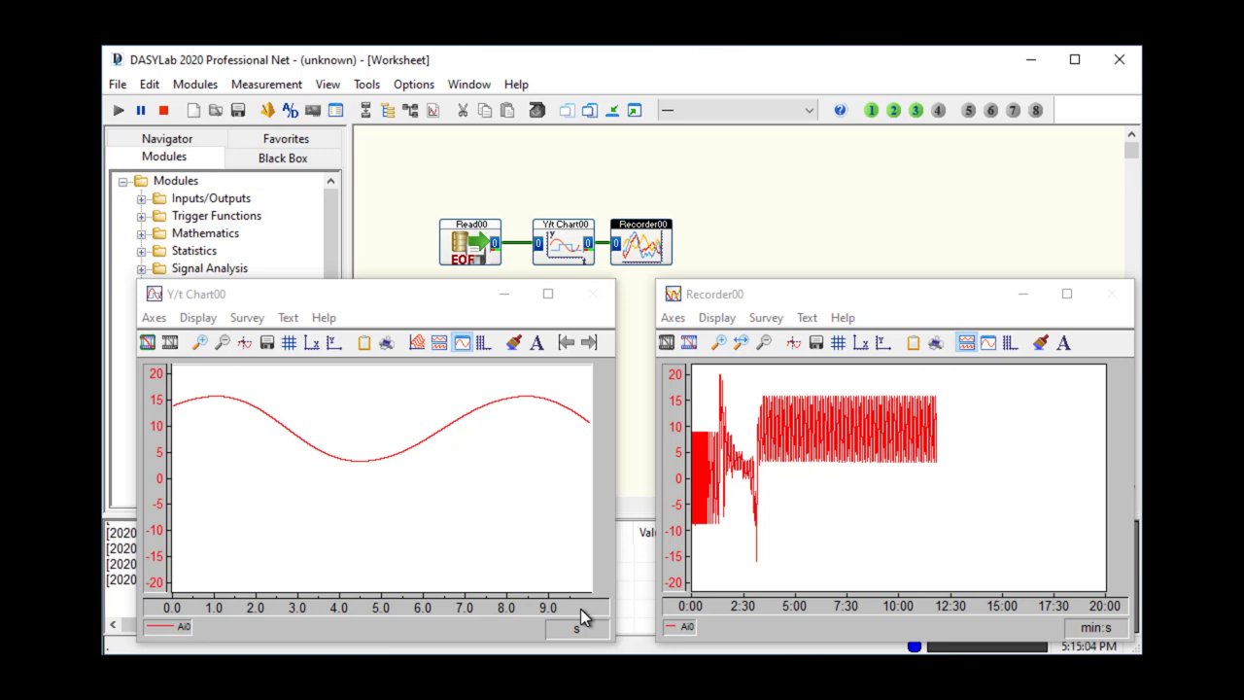
Stop the measurement and enable the original date/time option for the Read00 module.
{"action": "left_click", "coordinate": [165, 112]}
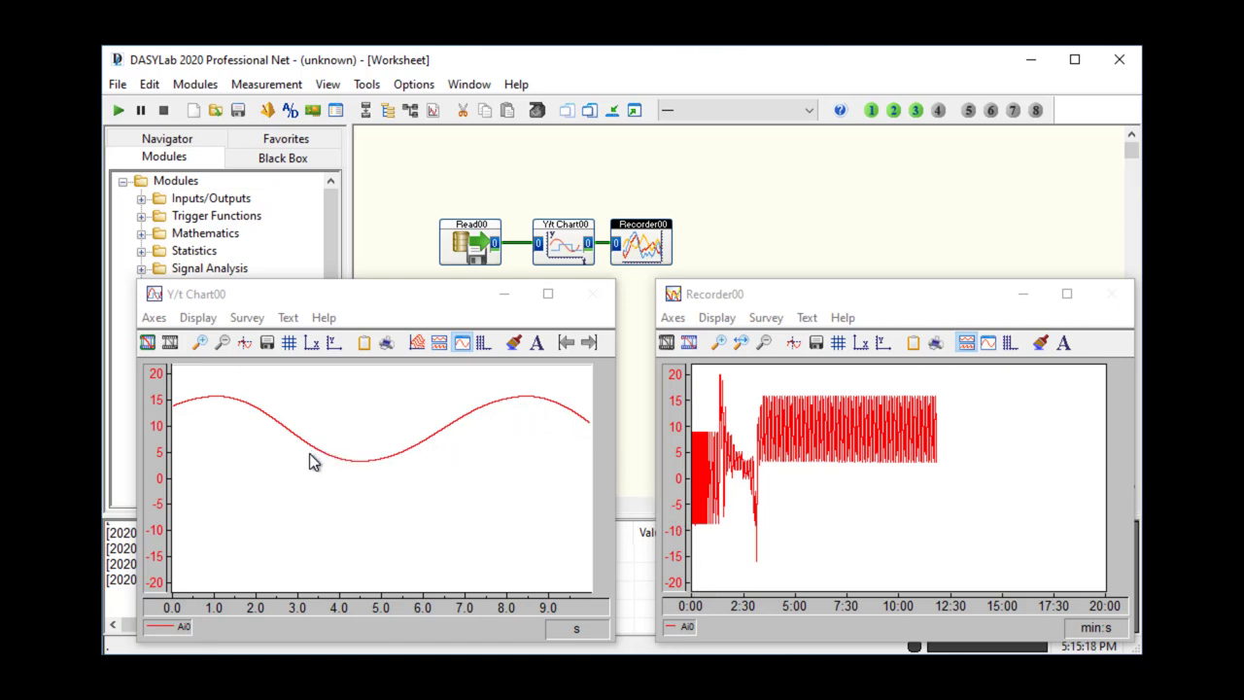
{"action": "double_click", "coordinate": [458, 251]}
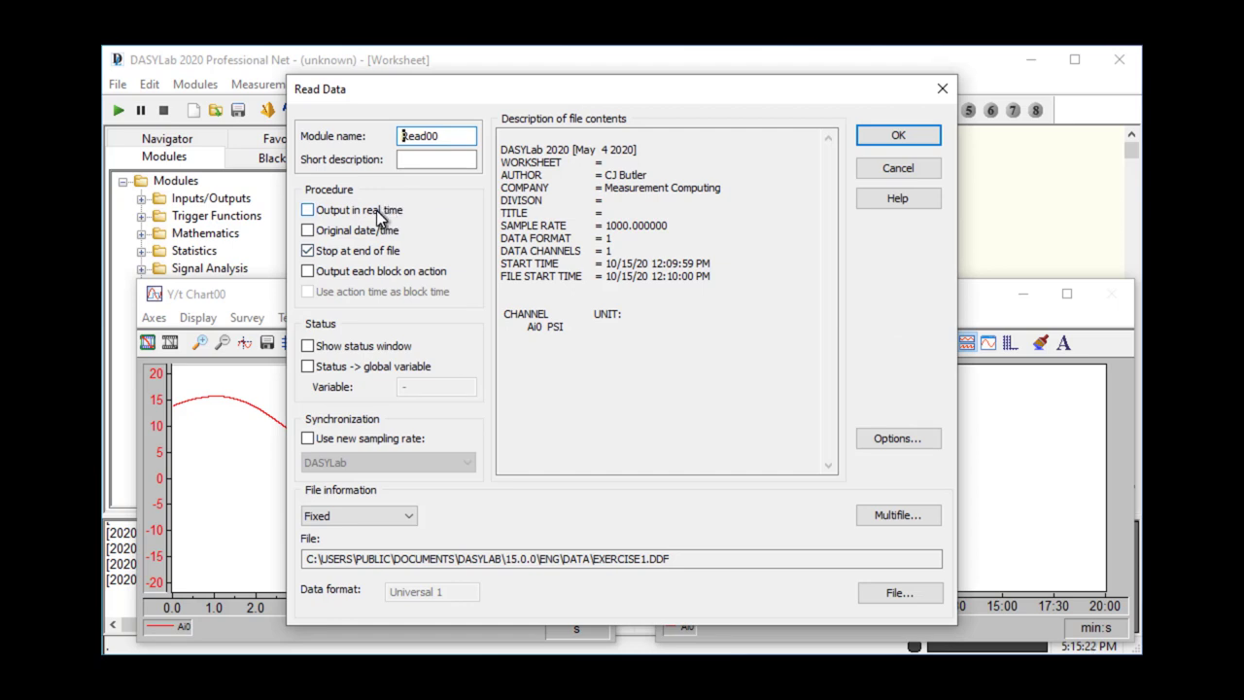
{"action": "left_click", "coordinate": [308, 230]}
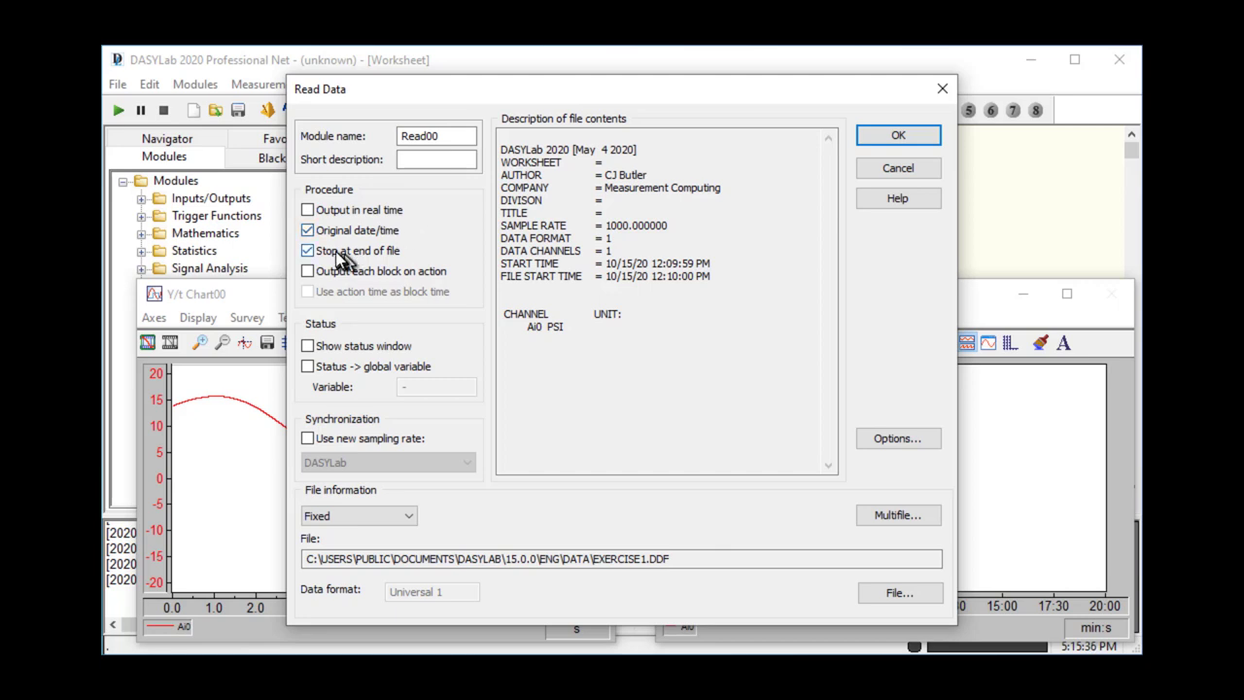
{"action": "left_click", "coordinate": [904, 136]}
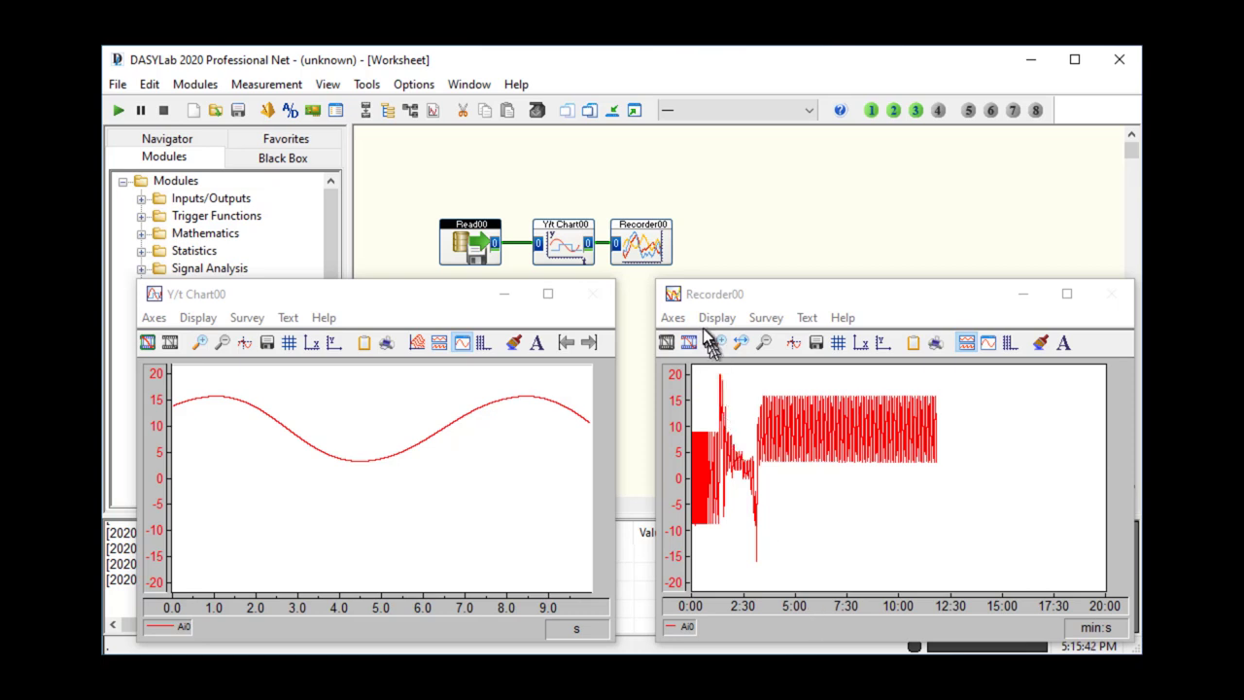
Set the X-scaling time axis of Recorder00 to Time.
{"action": "double_click", "coordinate": [763, 607]}
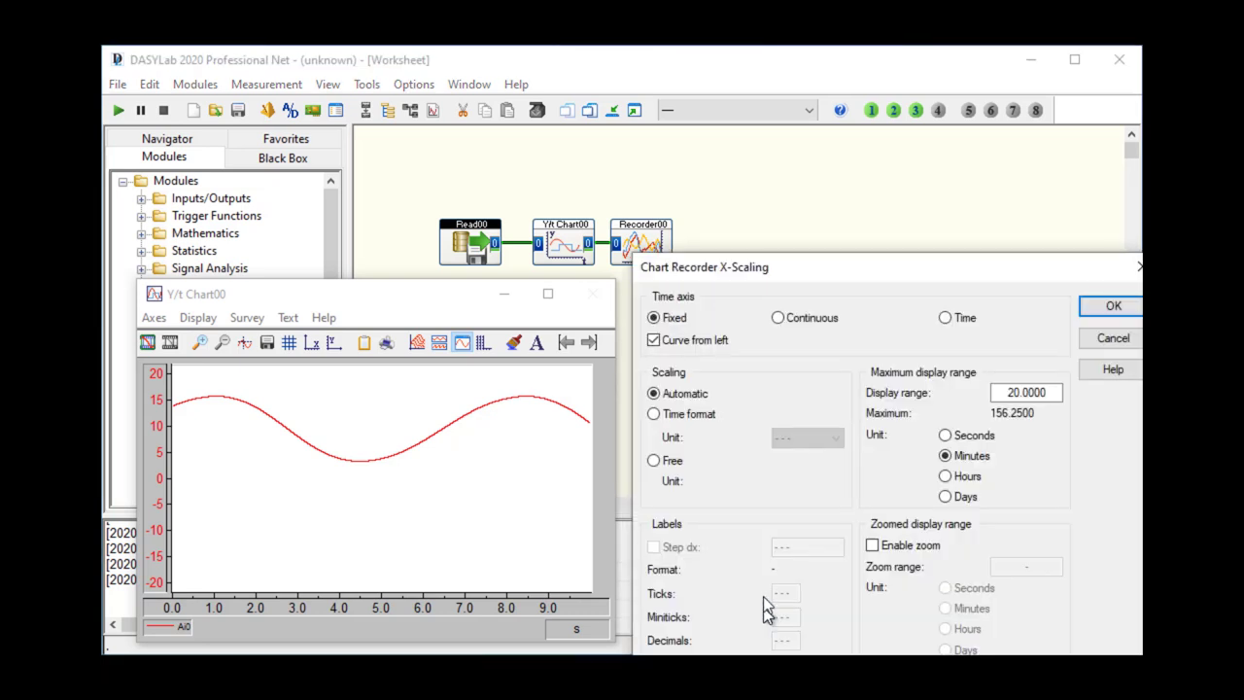
{"action": "left_click", "coordinate": [966, 318]}
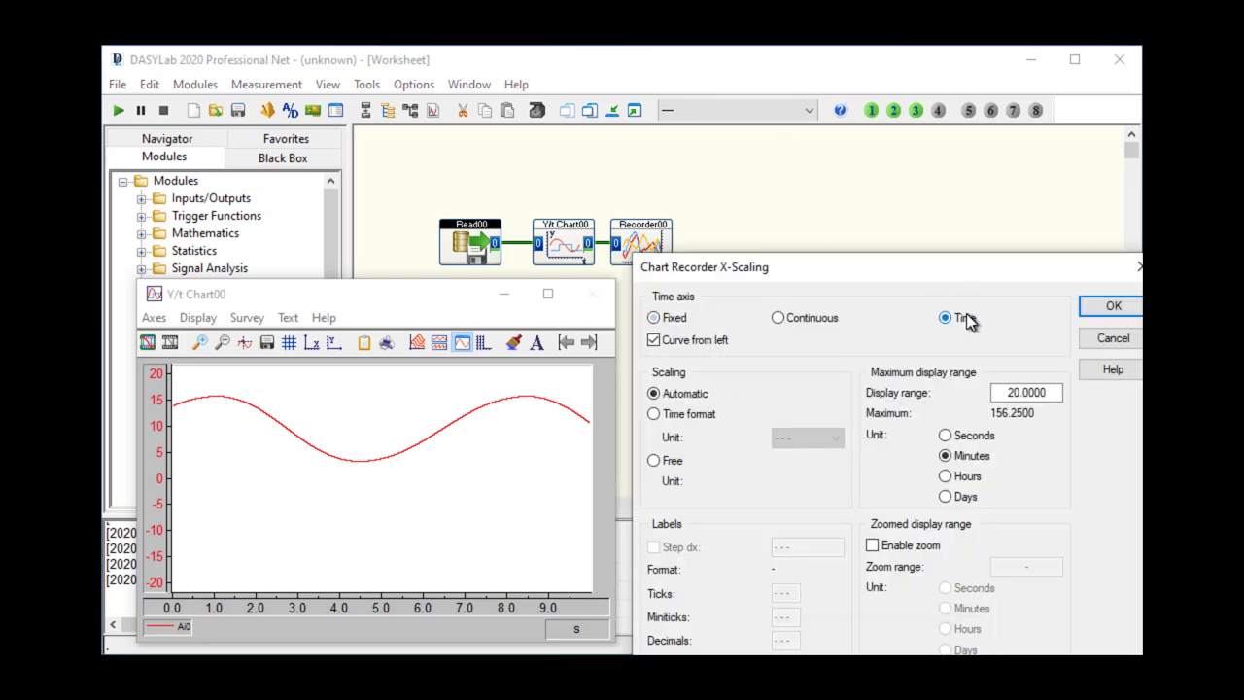
{"action": "left_click", "coordinate": [1109, 307]}
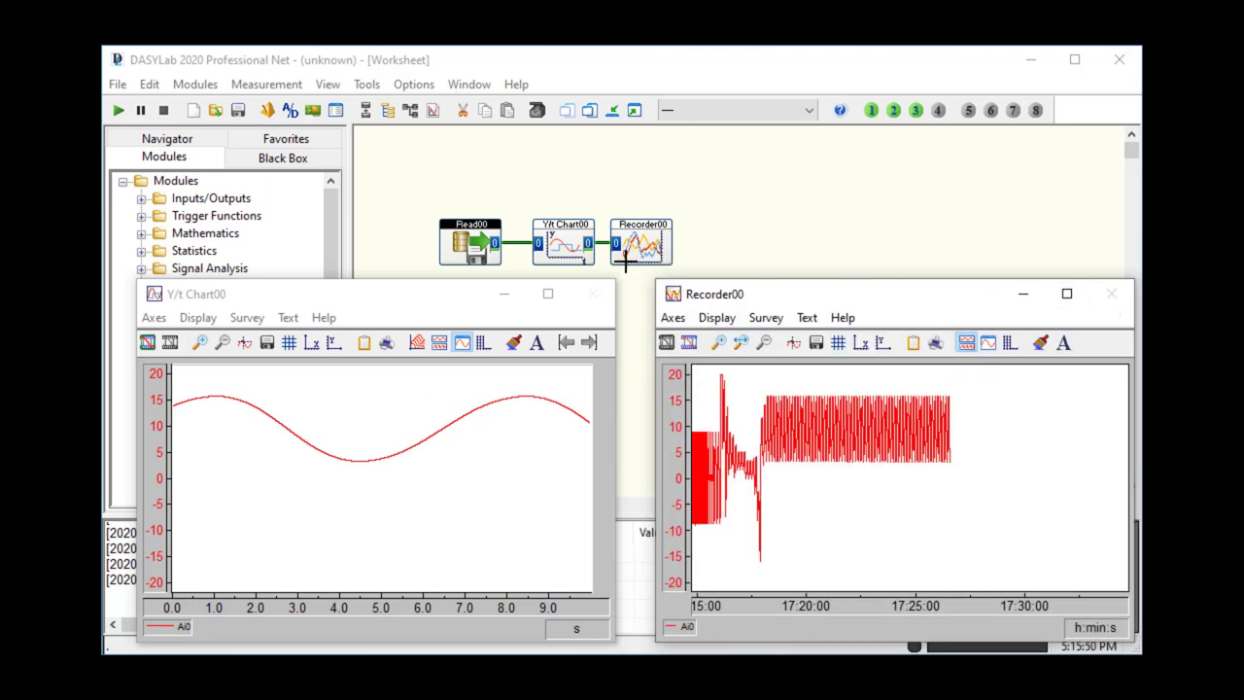
Set the time axis in the Recorder00 module properties to Current date and start the measurement.
{"action": "double_click", "coordinate": [633, 234]}
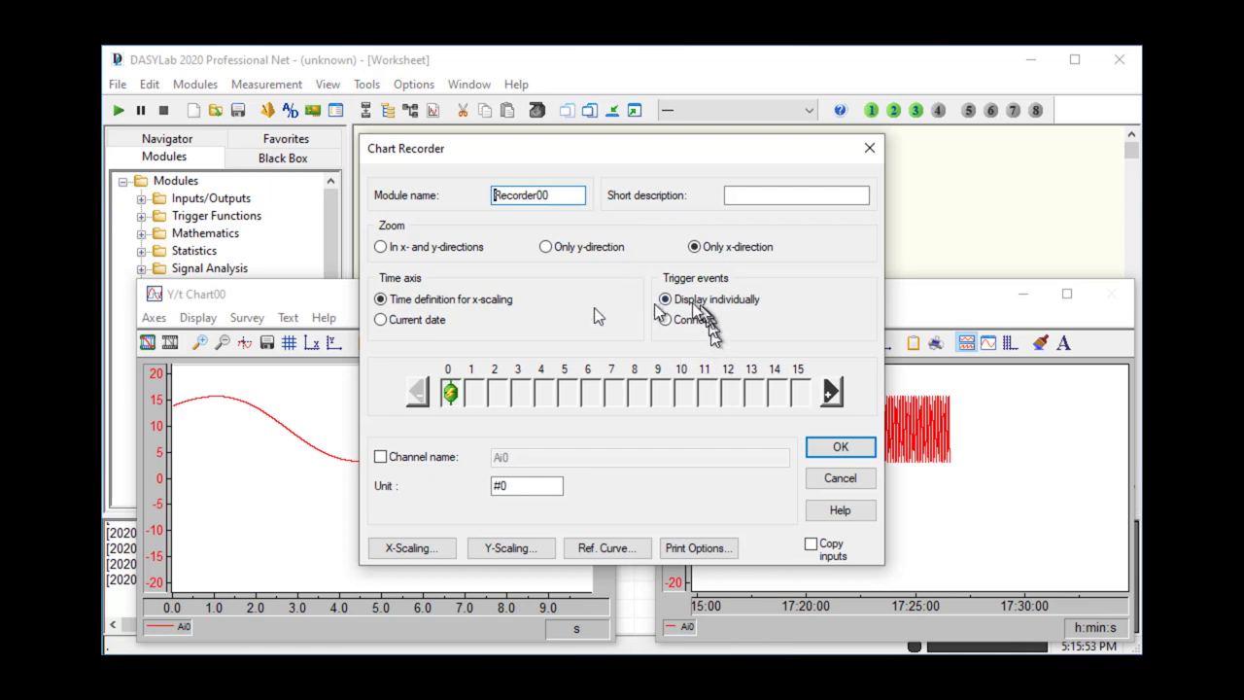
{"action": "left_click", "coordinate": [424, 326]}
{"action": "left_click", "coordinate": [837, 448]}
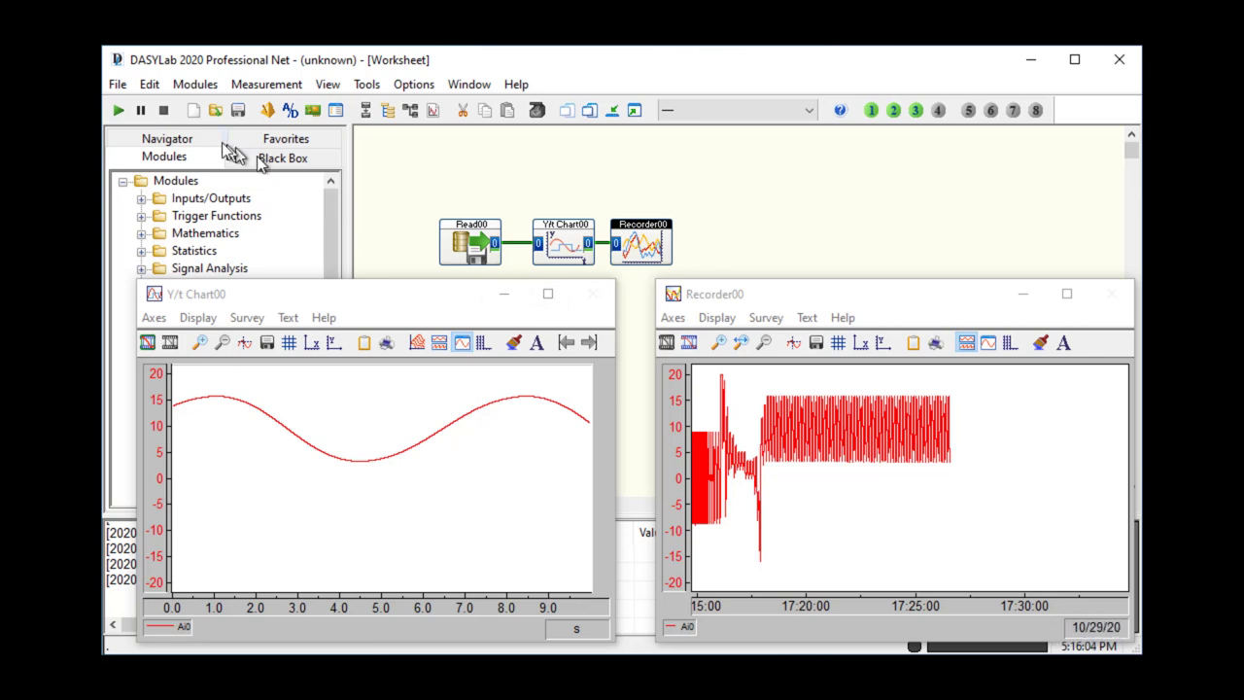
{"action": "left_click", "coordinate": [117, 113]}
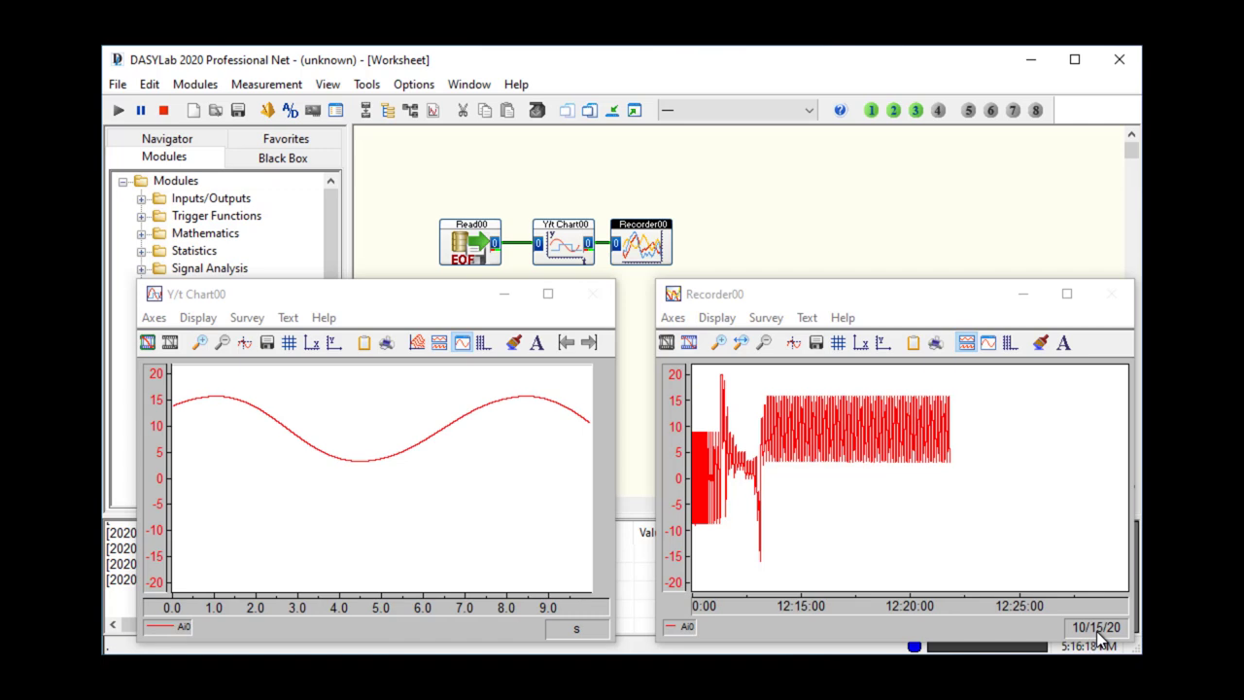
Stop the measurement and save the worksheet as "replay ddf" in the worksheets folder.
{"action": "left_click", "coordinate": [163, 114]}
{"action": "left_click", "coordinate": [116, 85]}
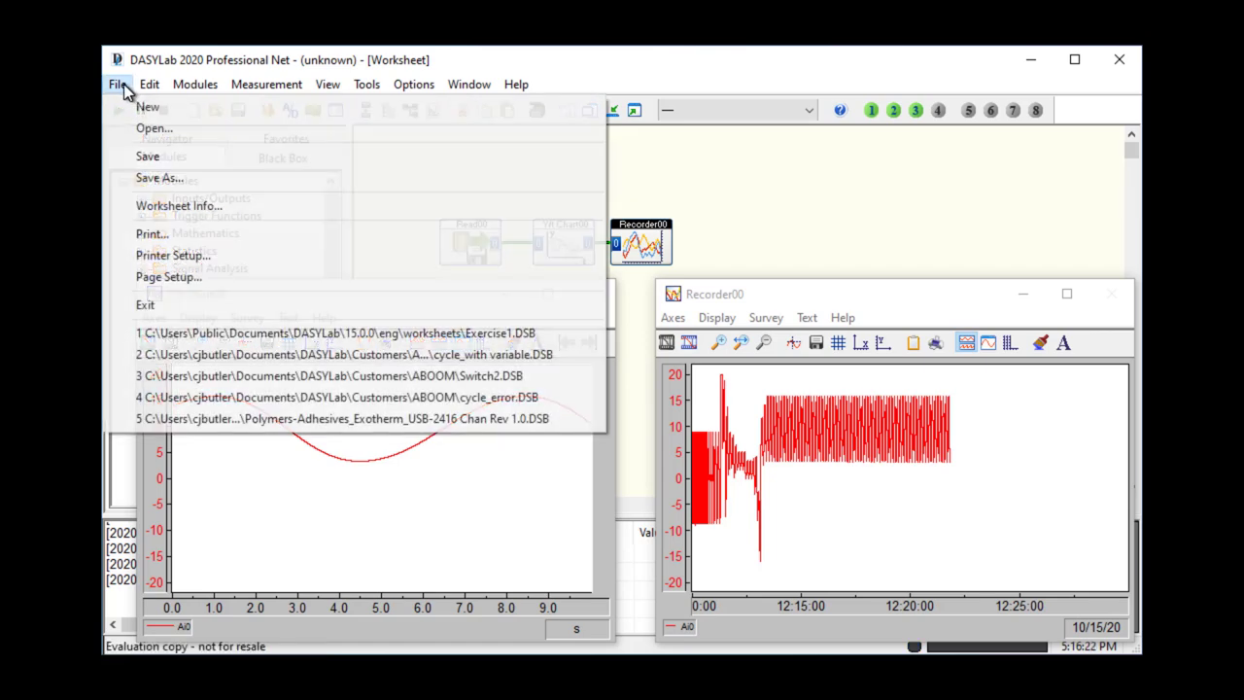
{"action": "left_click", "coordinate": [151, 181]}
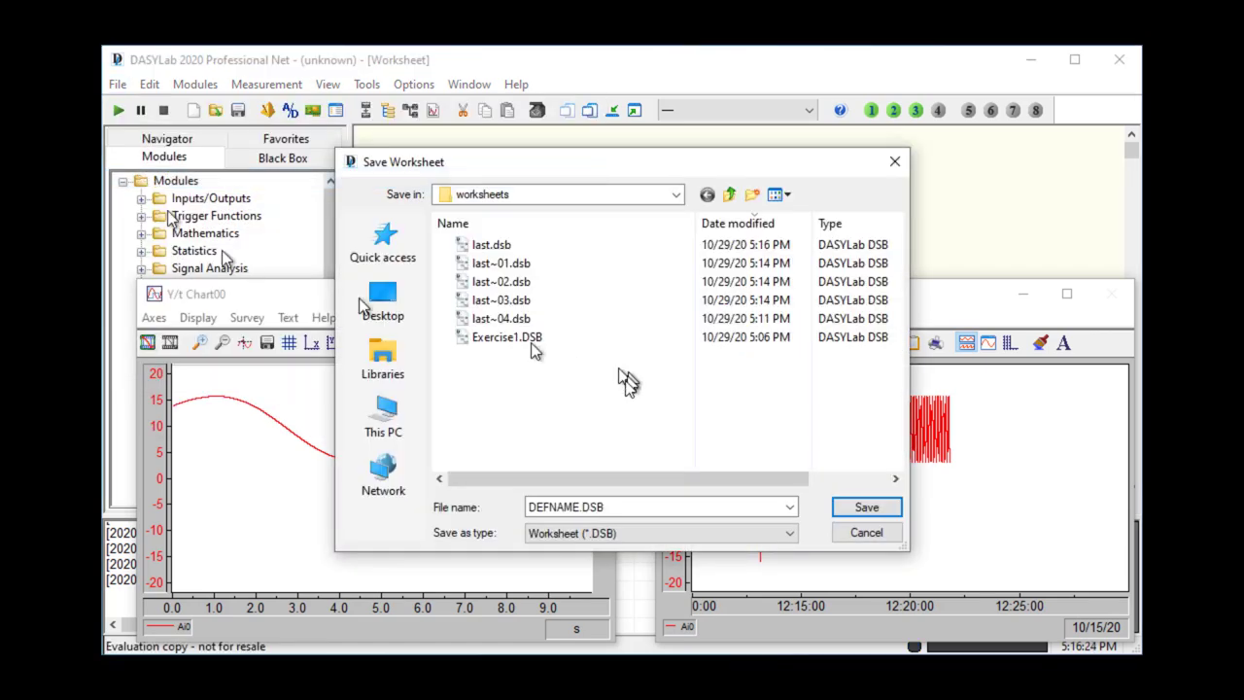
{"action": "double_click", "coordinate": [612, 507]}
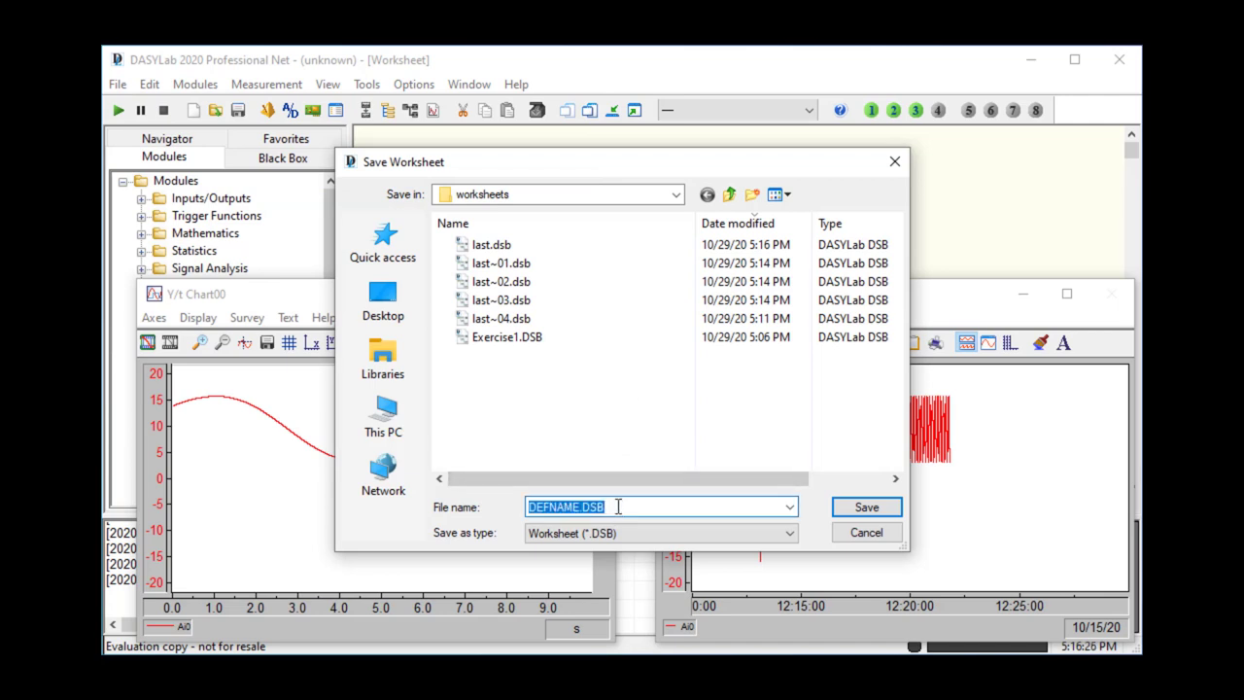
{"action": "type", "text": "replay ddf"}
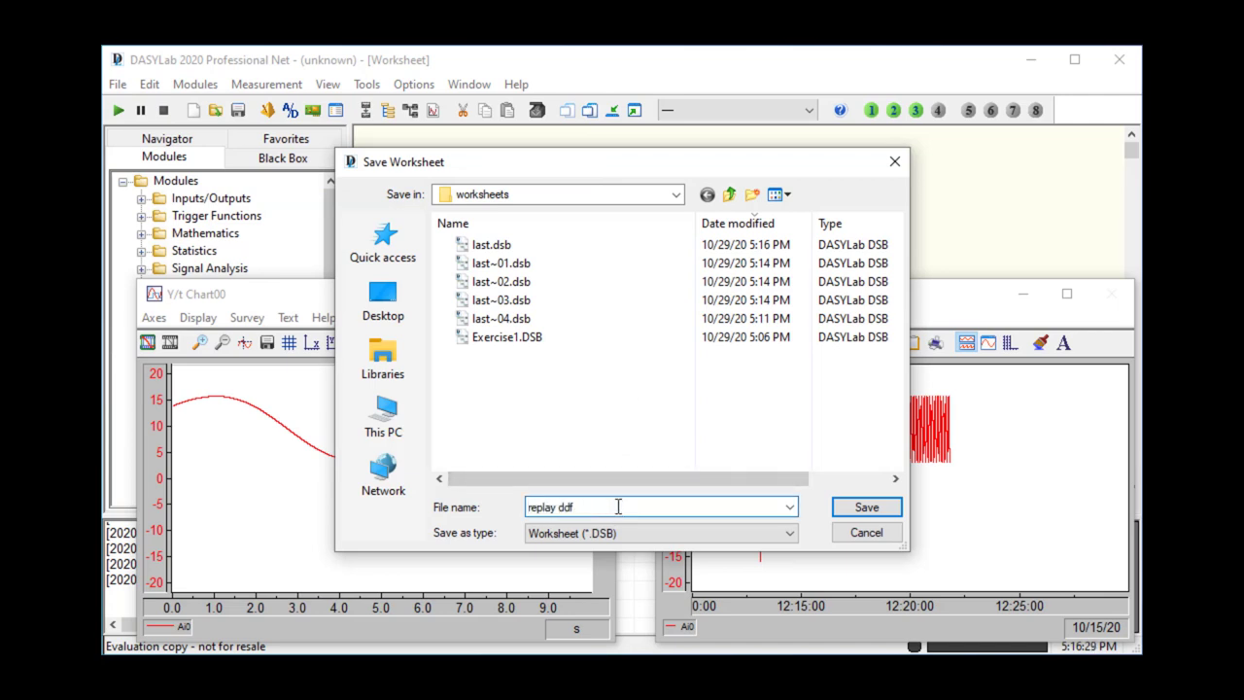
{"action": "key", "text": "Return"}
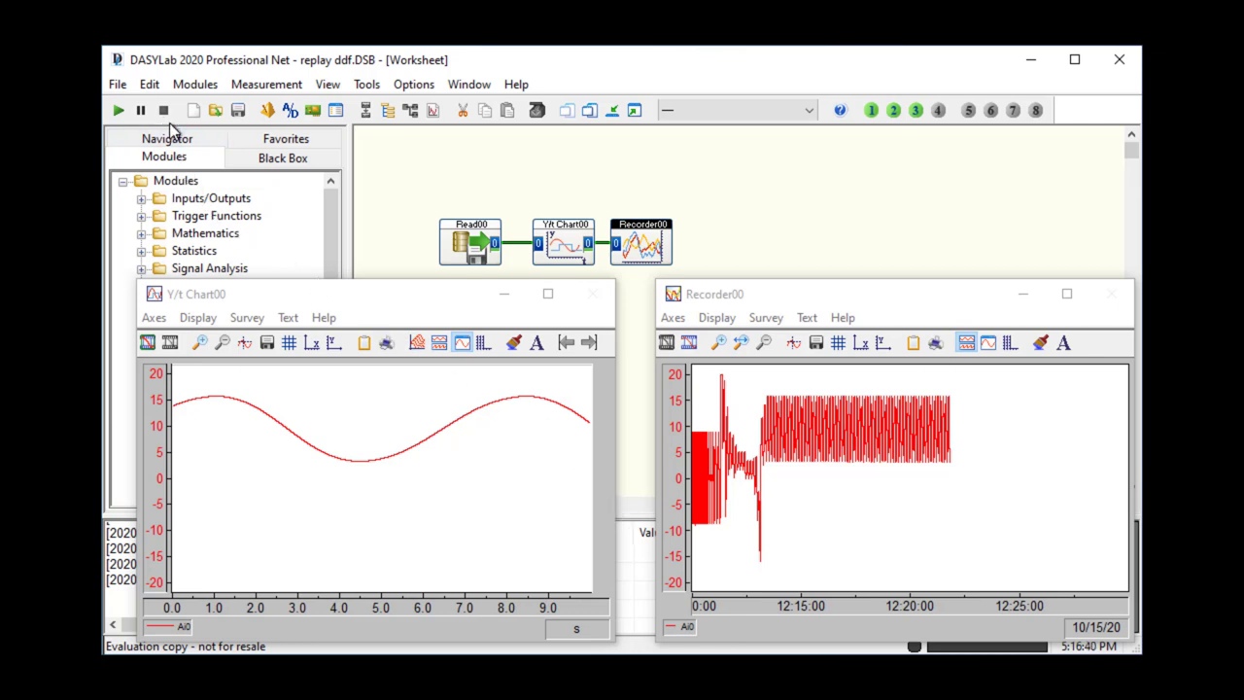
Set the Read00 module to read the ASCII-format file Exercise1_07.CSV from the data folder.
{"action": "right_click", "coordinate": [465, 253]}
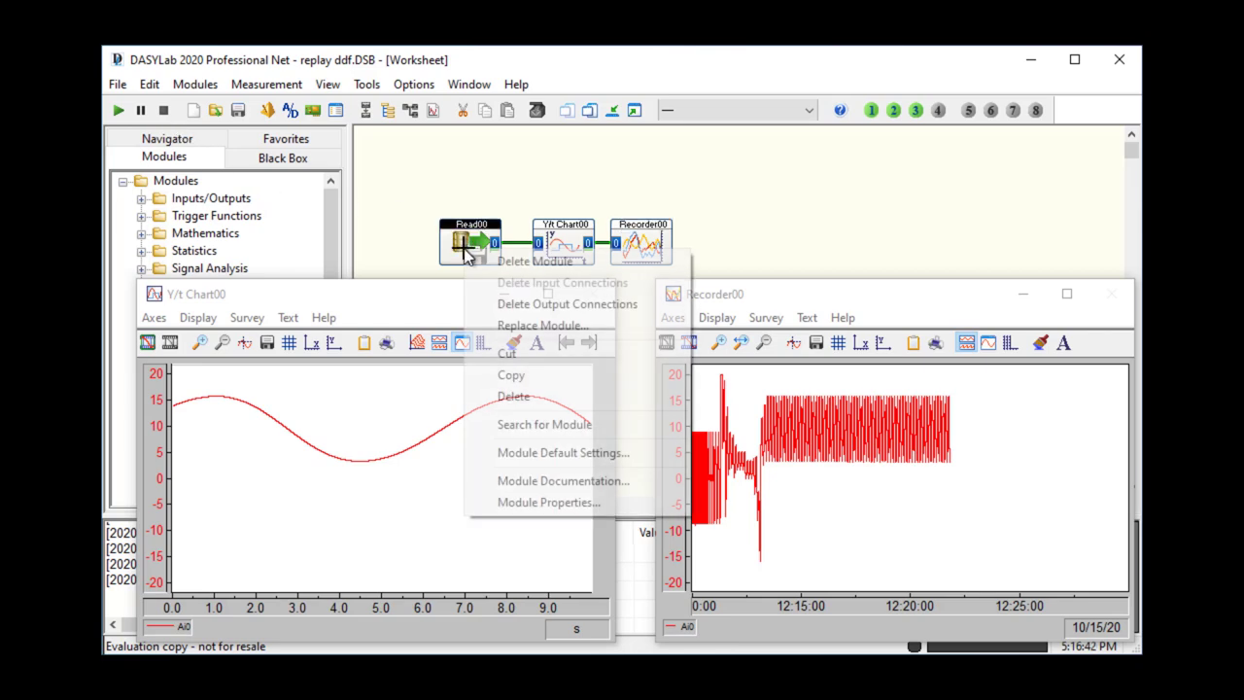
{"action": "left_click", "coordinate": [498, 503]}
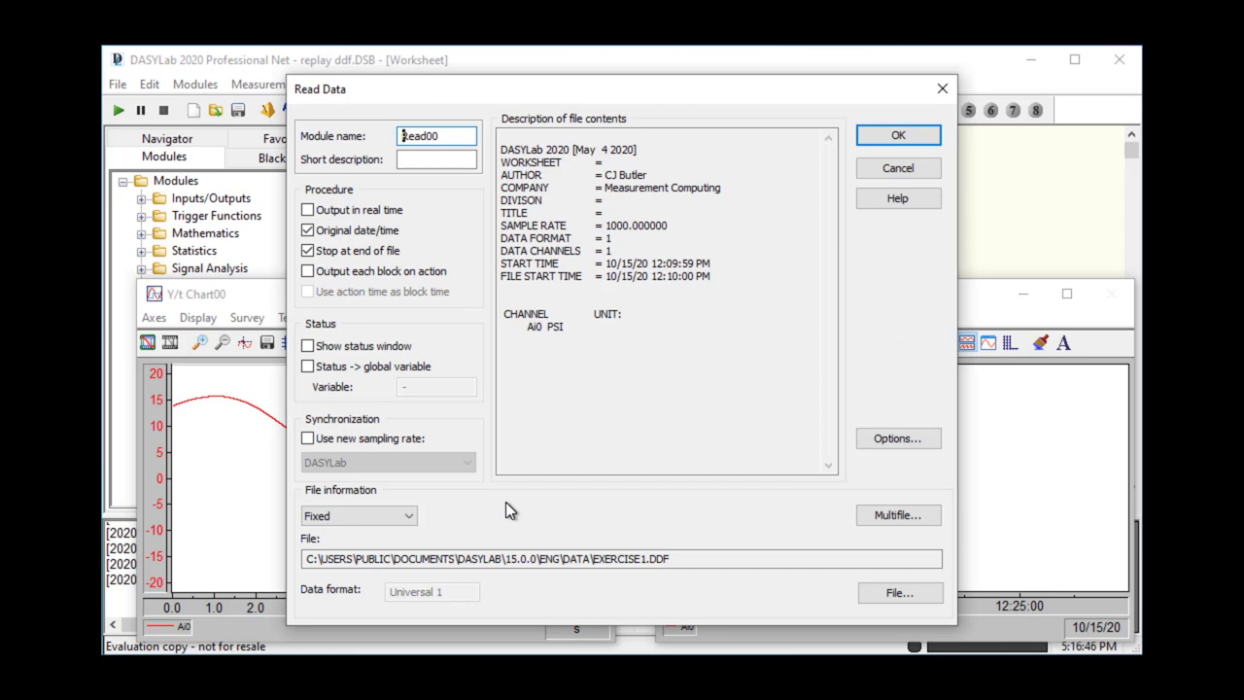
{"action": "left_click", "coordinate": [920, 601]}
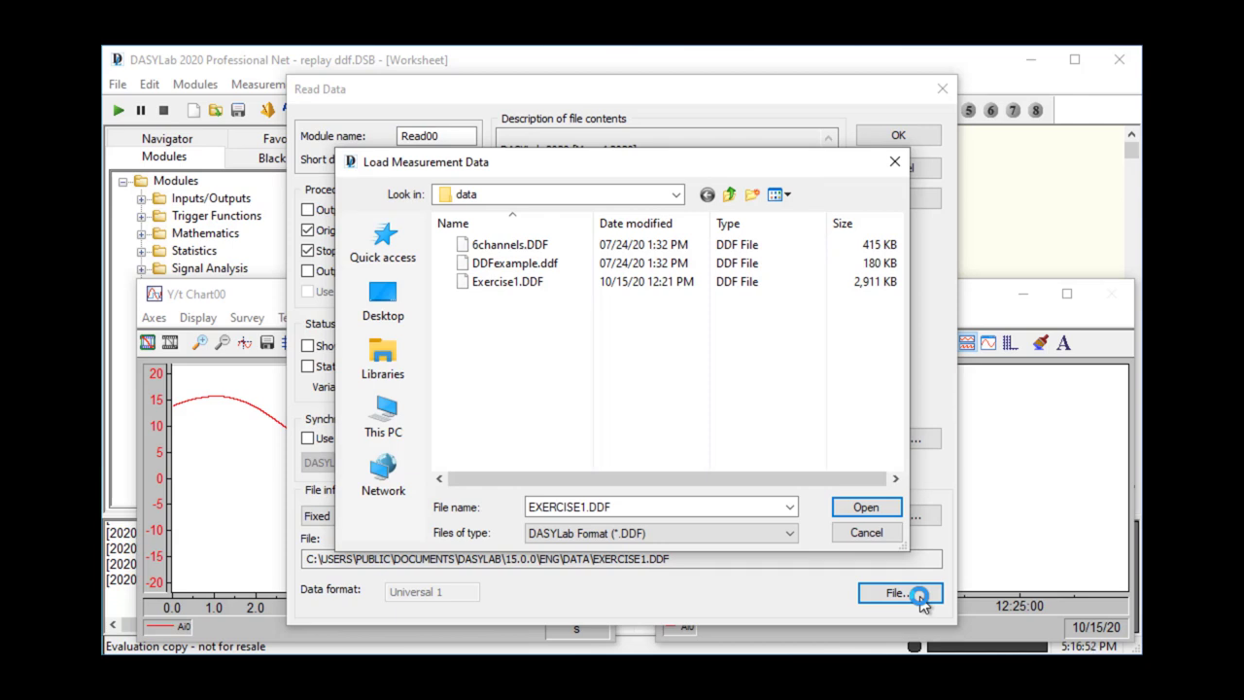
{"action": "left_click", "coordinate": [601, 533]}
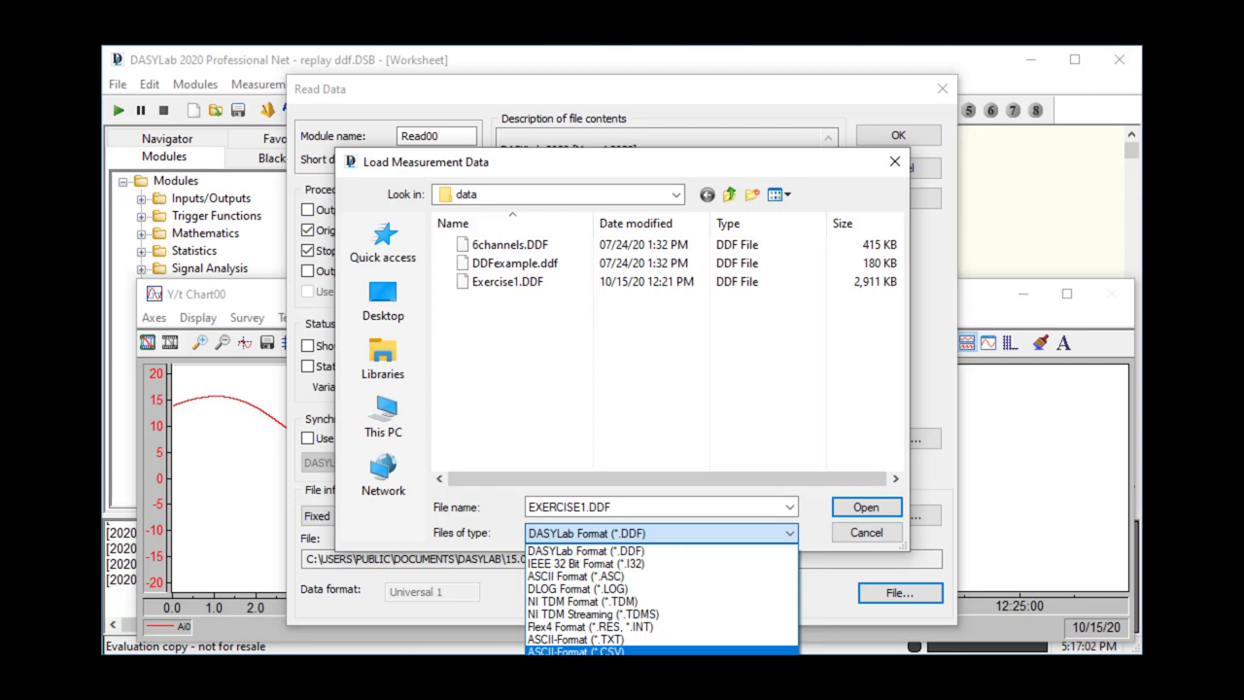
{"action": "key", "text": "Return"}
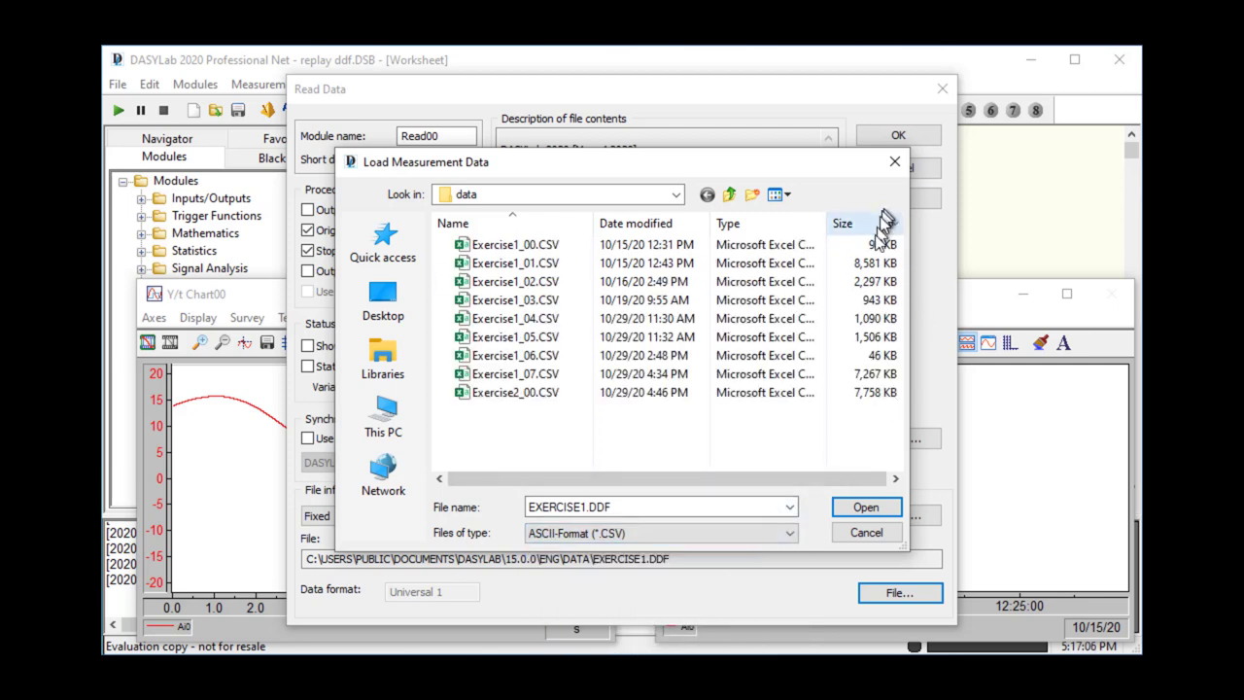
{"action": "left_click", "coordinate": [506, 405]}
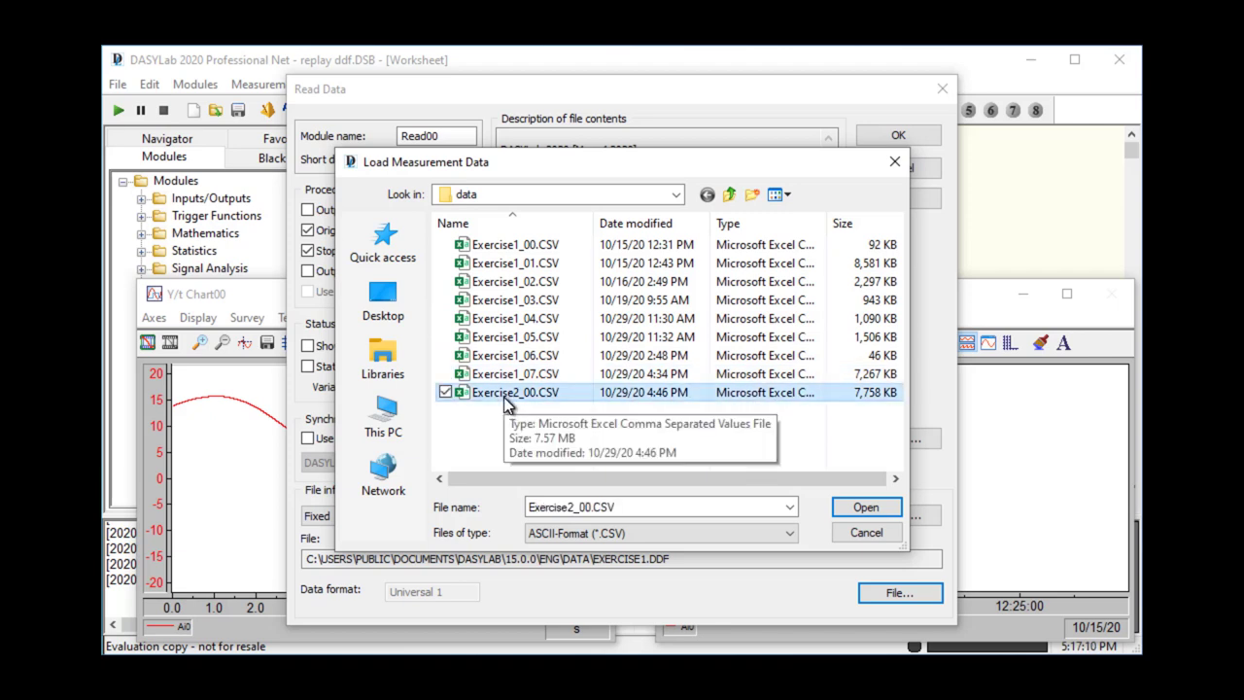
{"action": "left_click", "coordinate": [509, 381]}
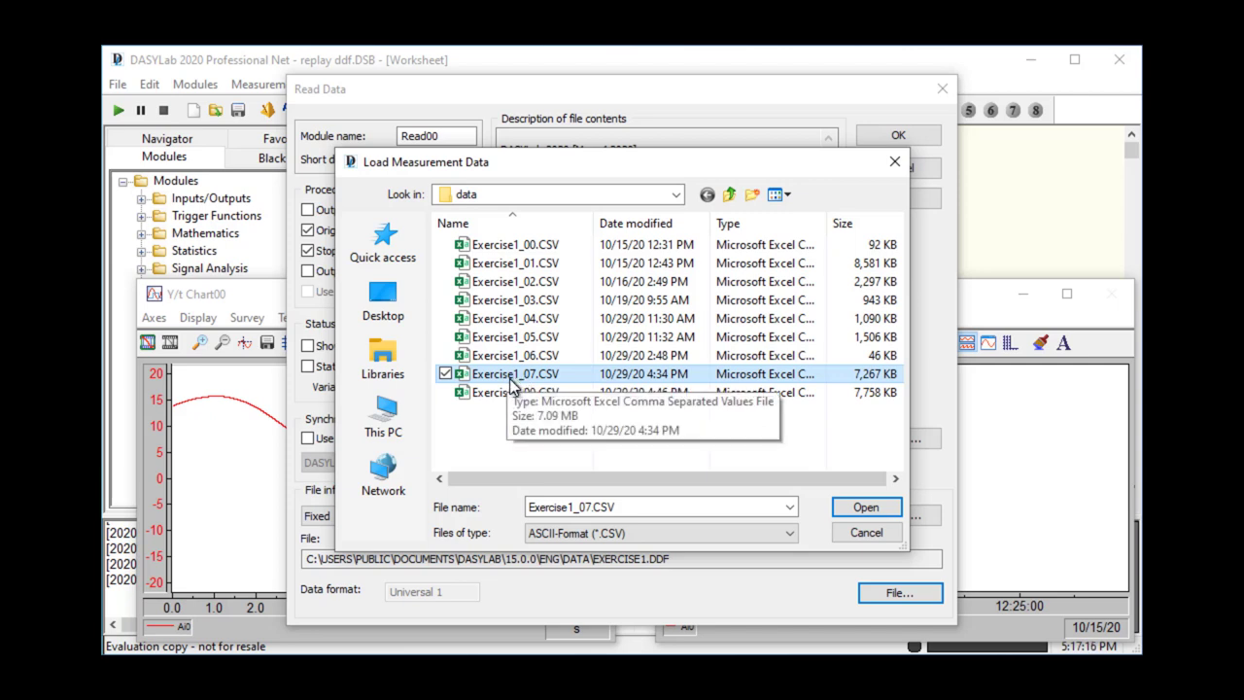
{"action": "left_click", "coordinate": [877, 508]}
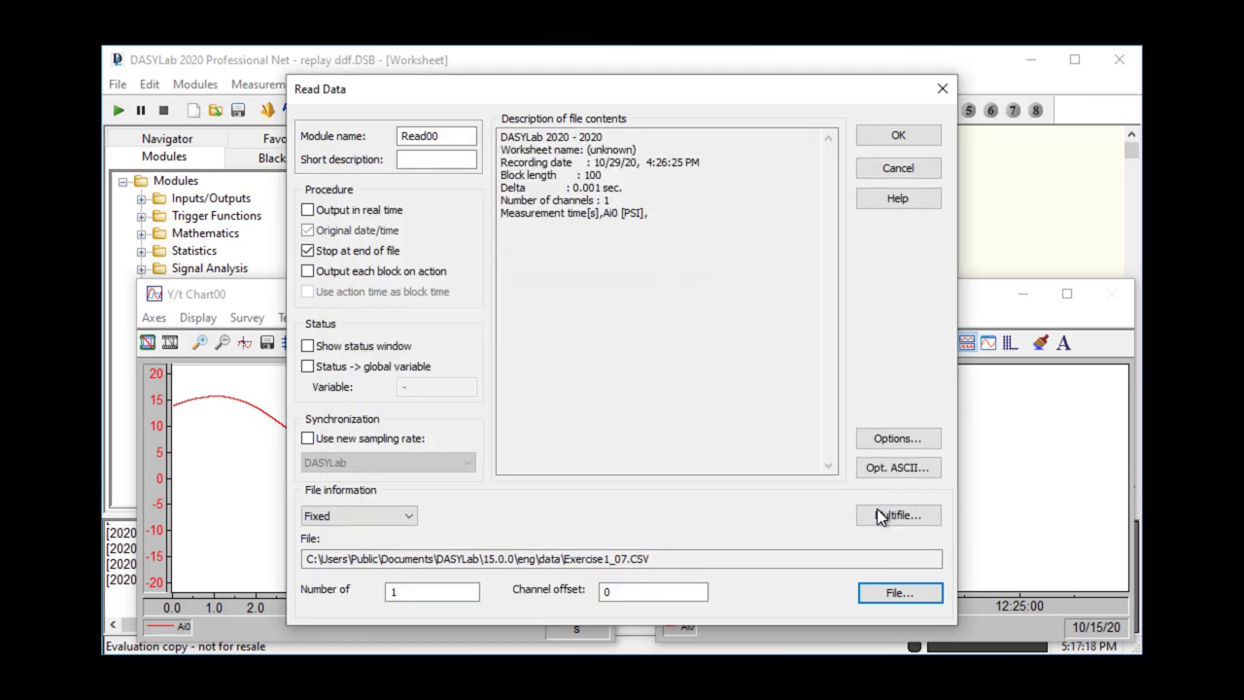
{"action": "left_click", "coordinate": [609, 136]}
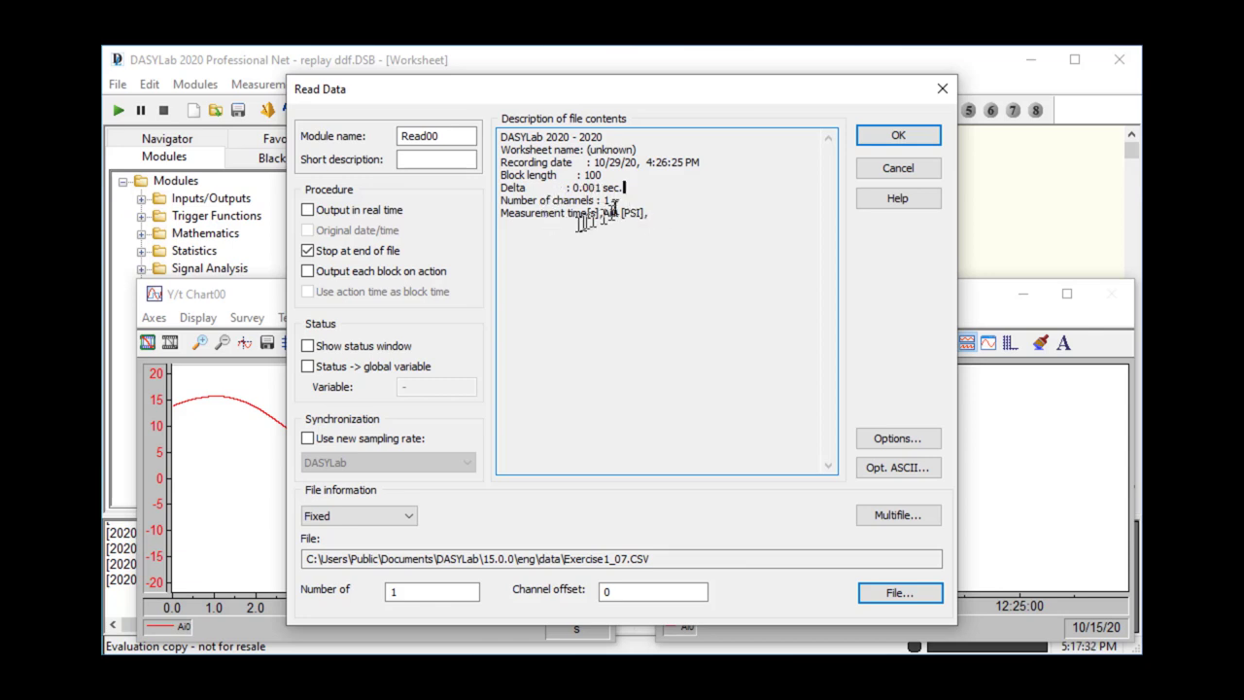
{"action": "left_click", "coordinate": [401, 593]}
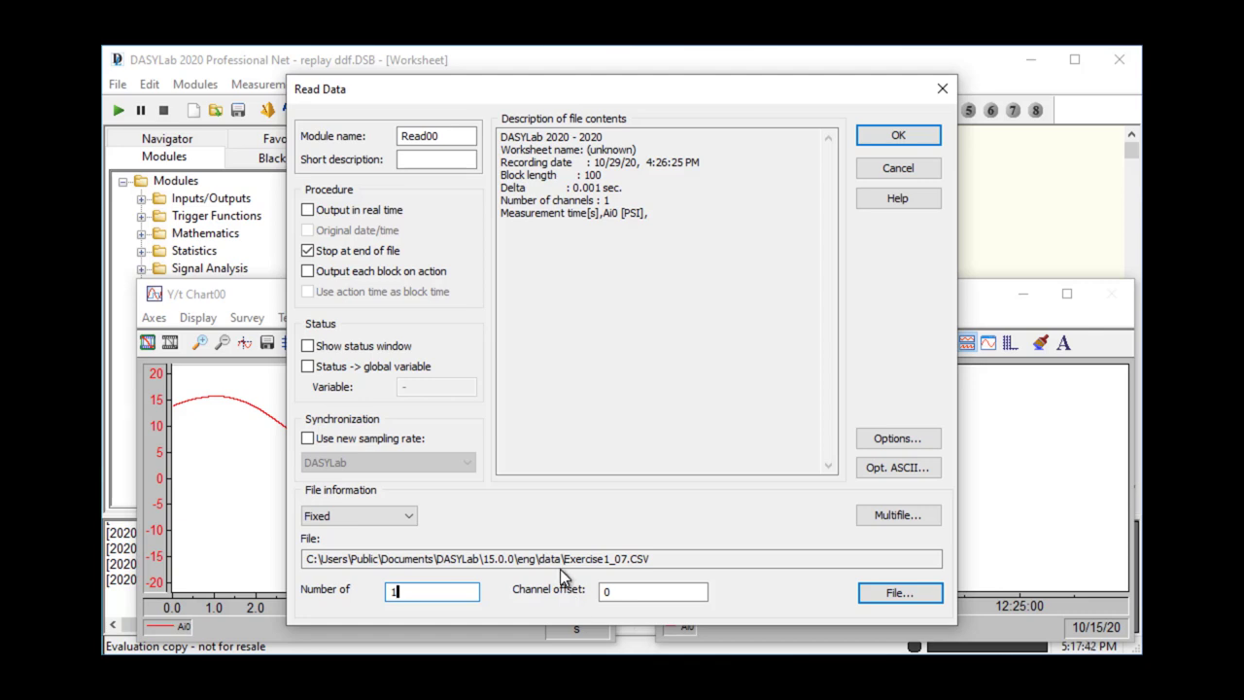
{"action": "left_click", "coordinate": [902, 137]}
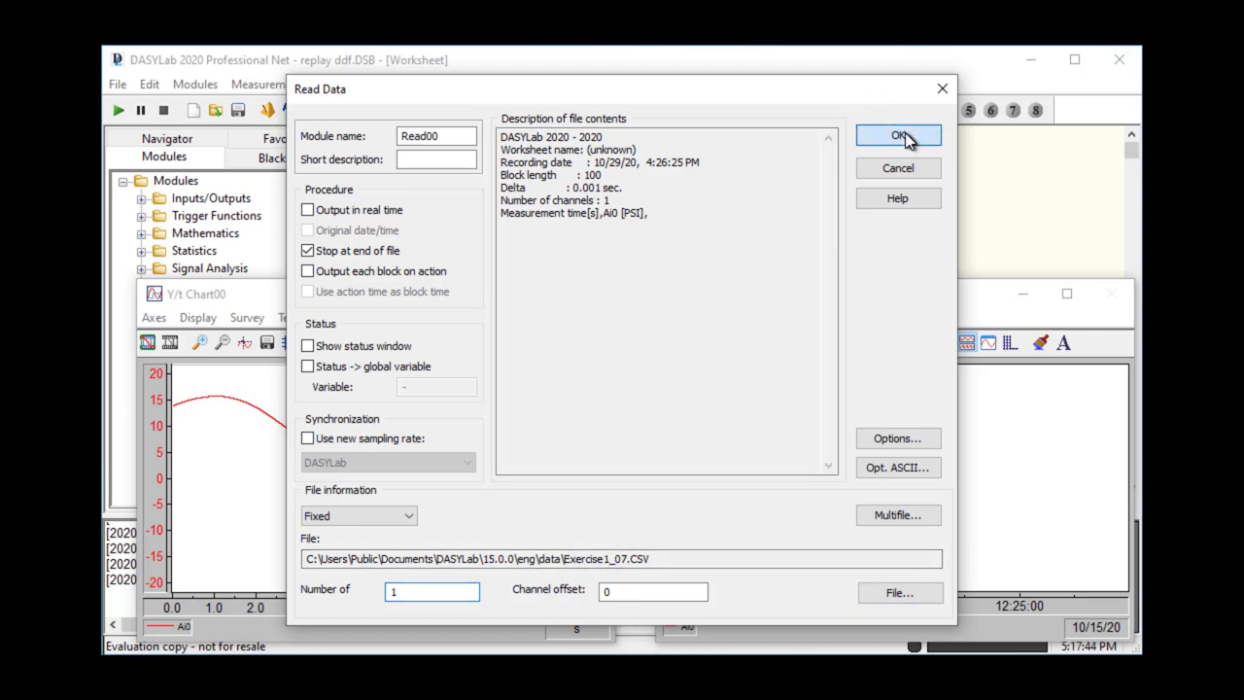
Start the measurement and minimize the Y/t Chart00 and Recorder00 windows.
{"action": "left_click", "coordinate": [119, 110]}
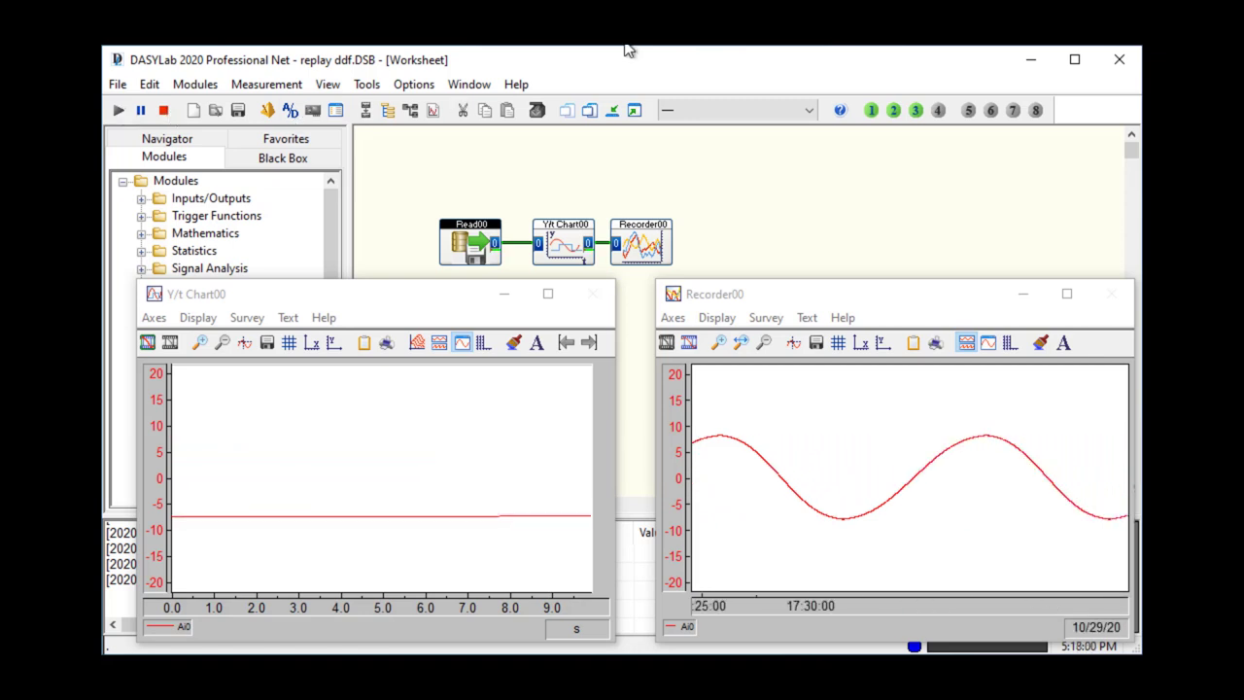
{"action": "left_click", "coordinate": [503, 300]}
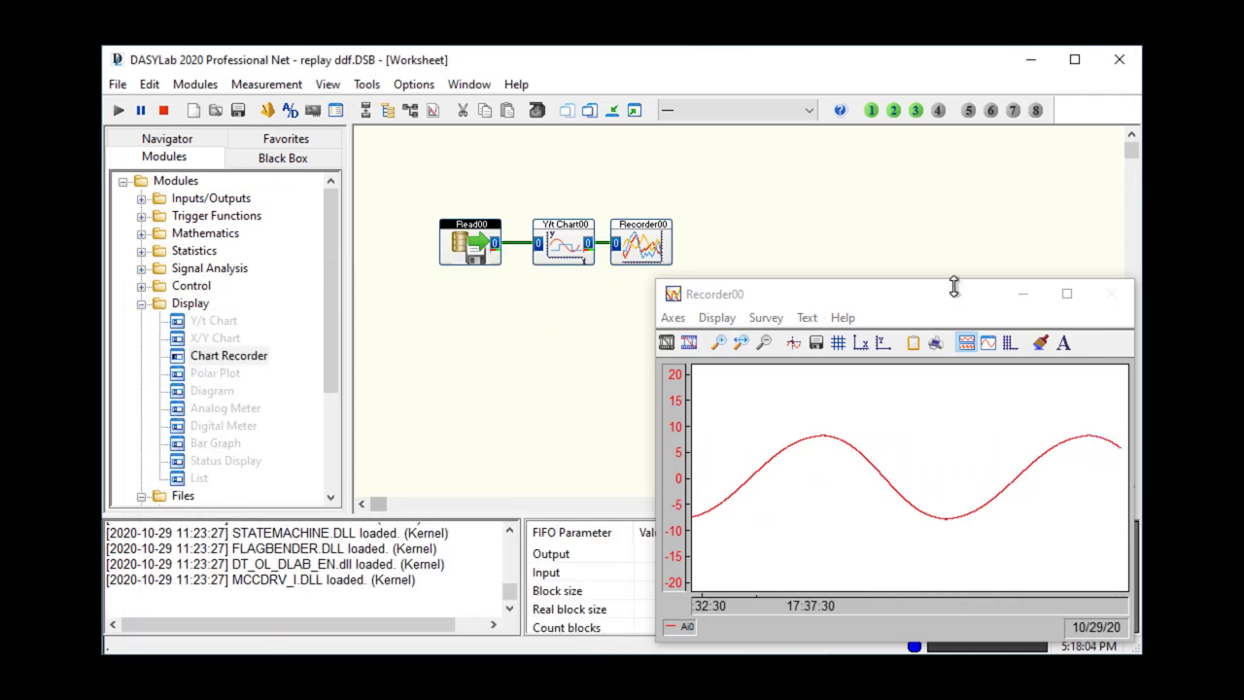
{"action": "left_click", "coordinate": [1020, 300]}
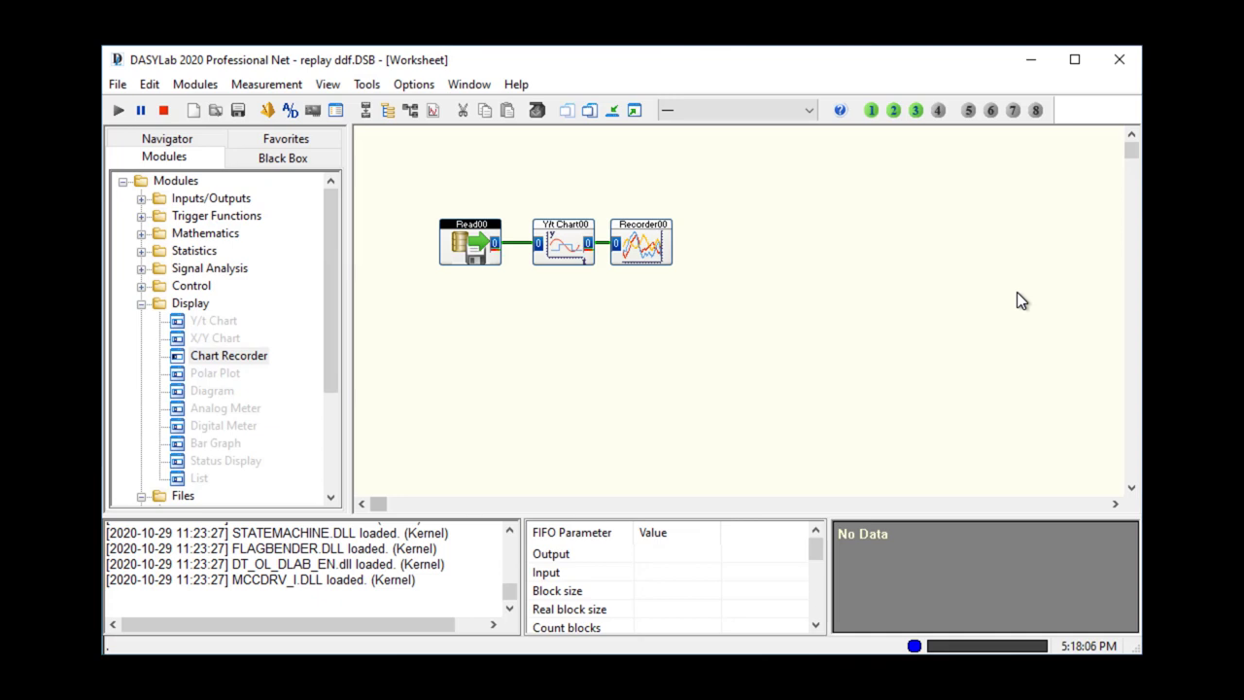
Examine the block size and sampling rate of the connection between Read00 and Y/t Chart00, and stop the measurement with the display windows restored.
{"action": "left_click", "coordinate": [516, 250]}
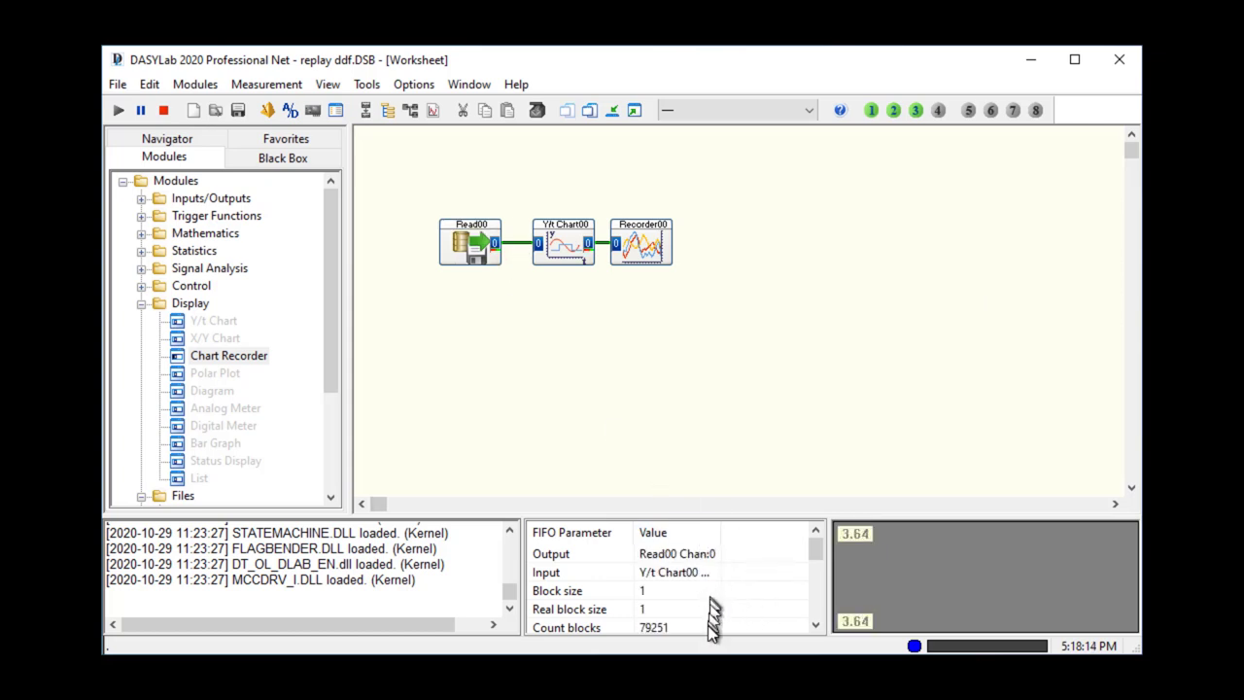
{"action": "left_click", "coordinate": [816, 627]}
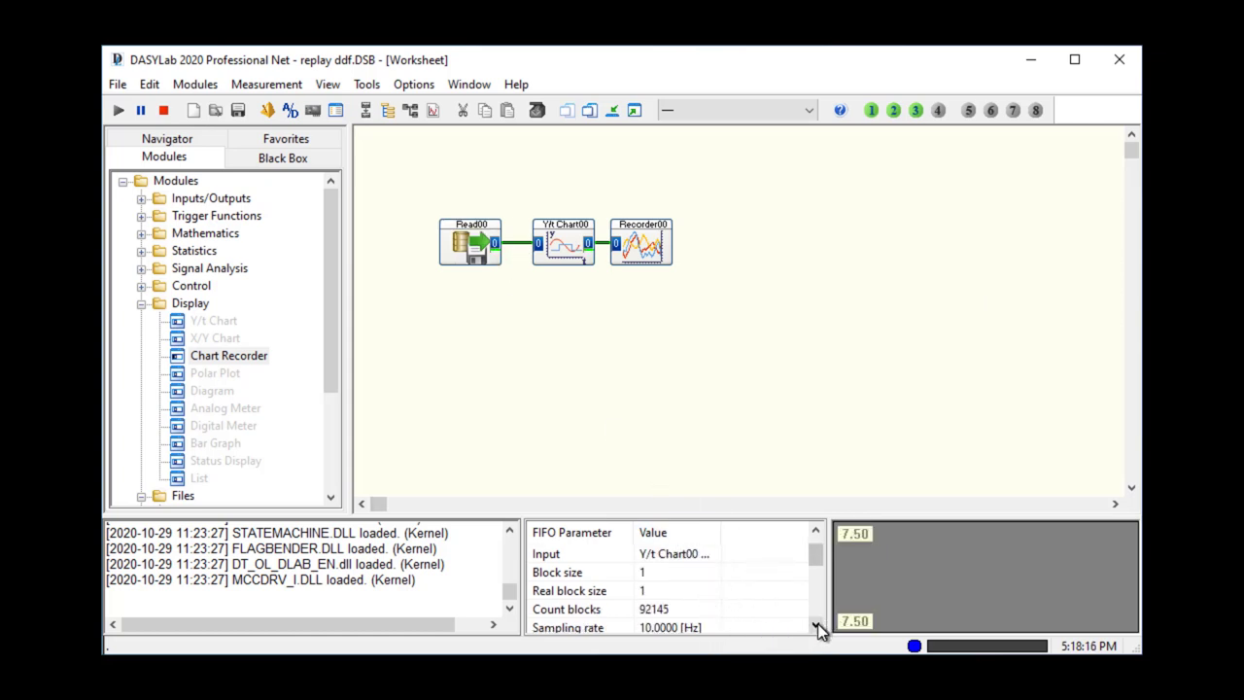
{"action": "left_click", "coordinate": [815, 626]}
{"action": "left_click", "coordinate": [815, 626]}
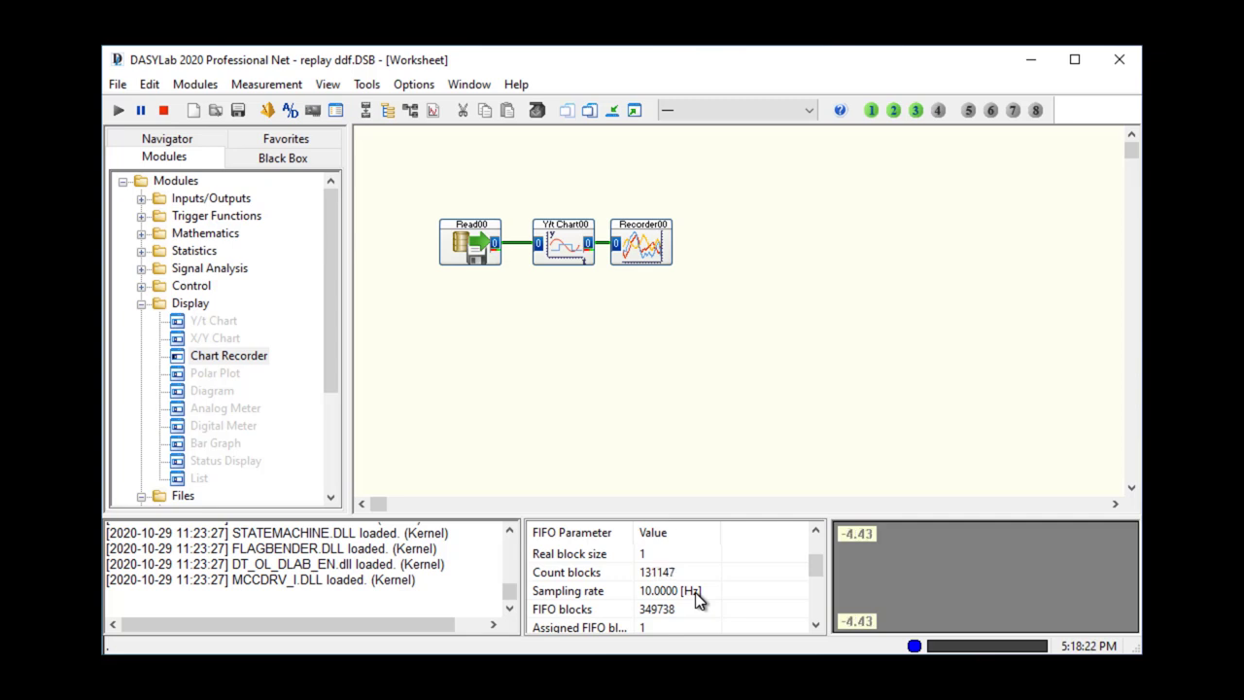
{"action": "left_click", "coordinate": [163, 110]}
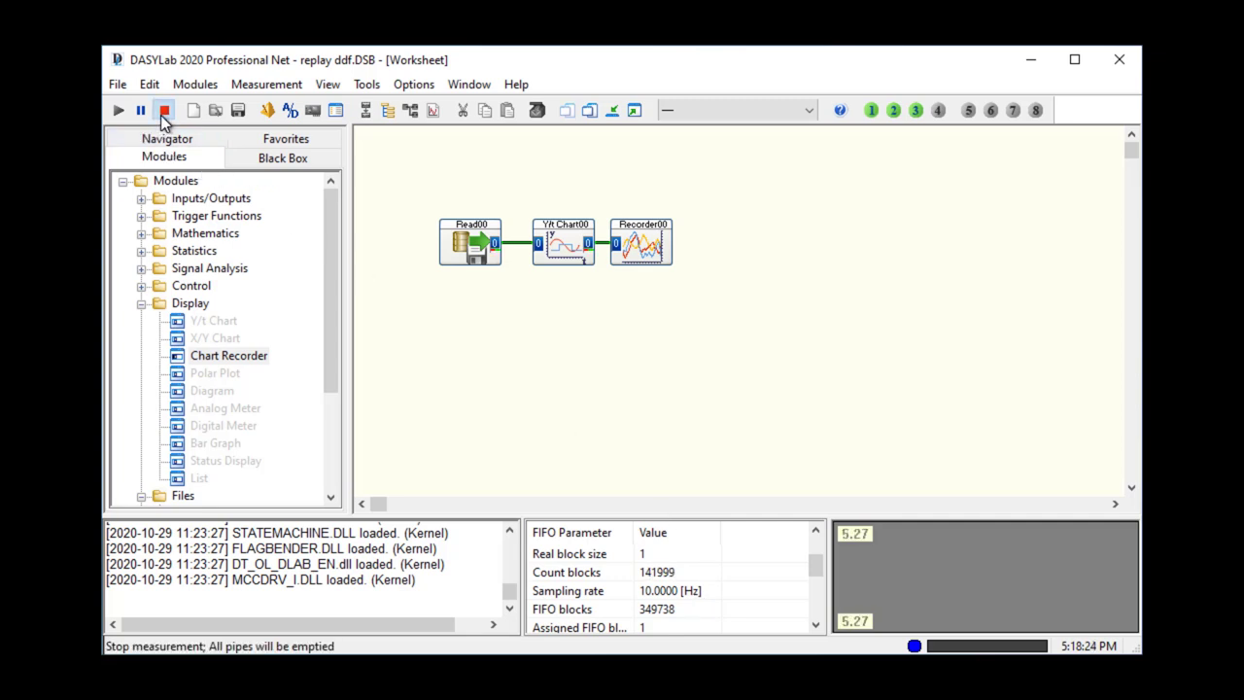
{"action": "left_click", "coordinate": [635, 110]}
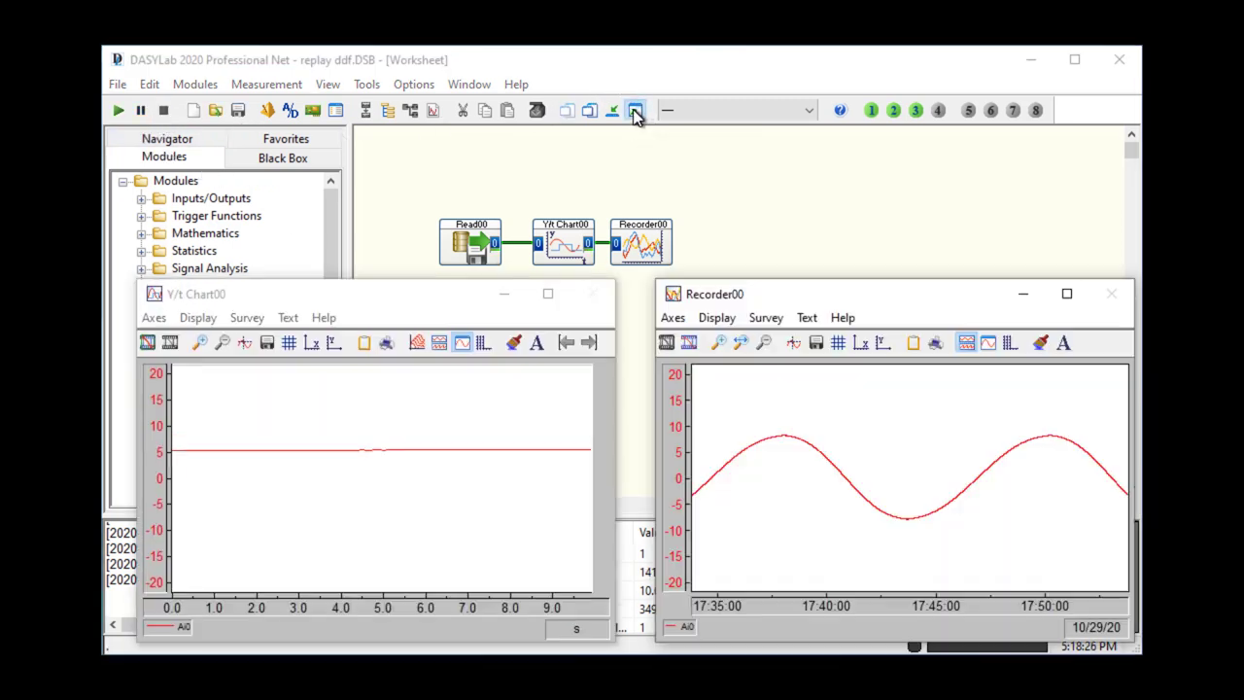
In the ASCII options of the Read00 module, set the separator to Comma and the data decimal format to Windows.
{"action": "double_click", "coordinate": [472, 241]}
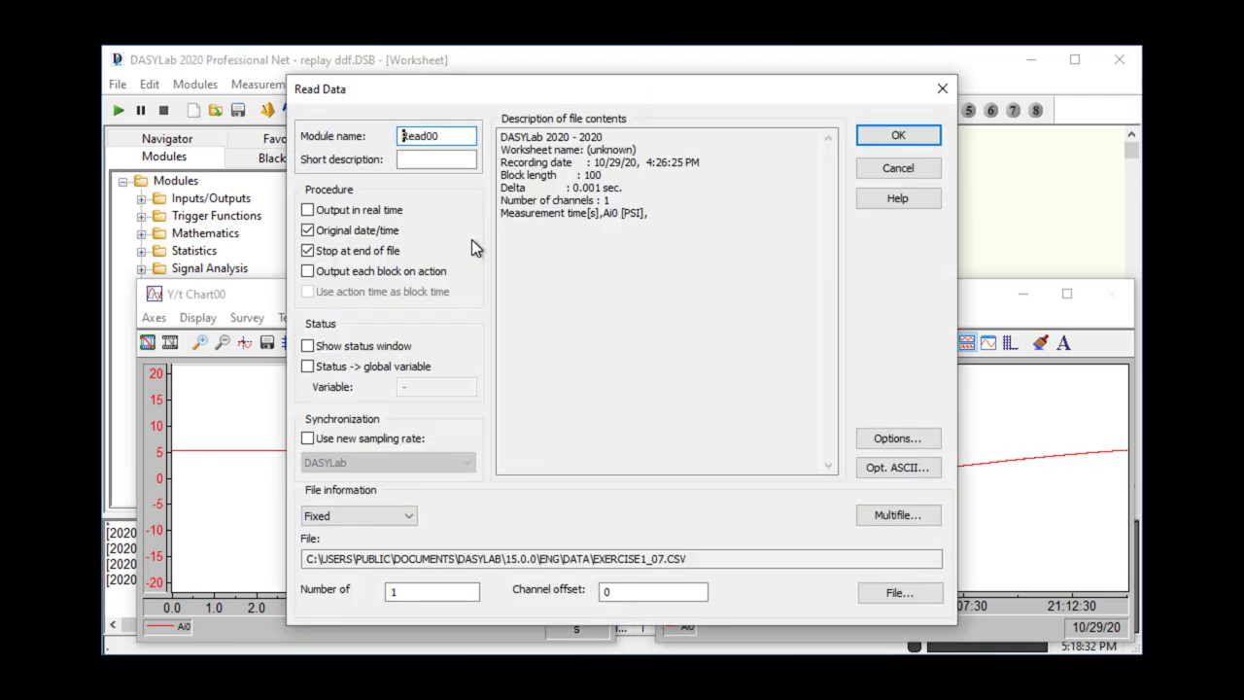
{"action": "left_click", "coordinate": [912, 474]}
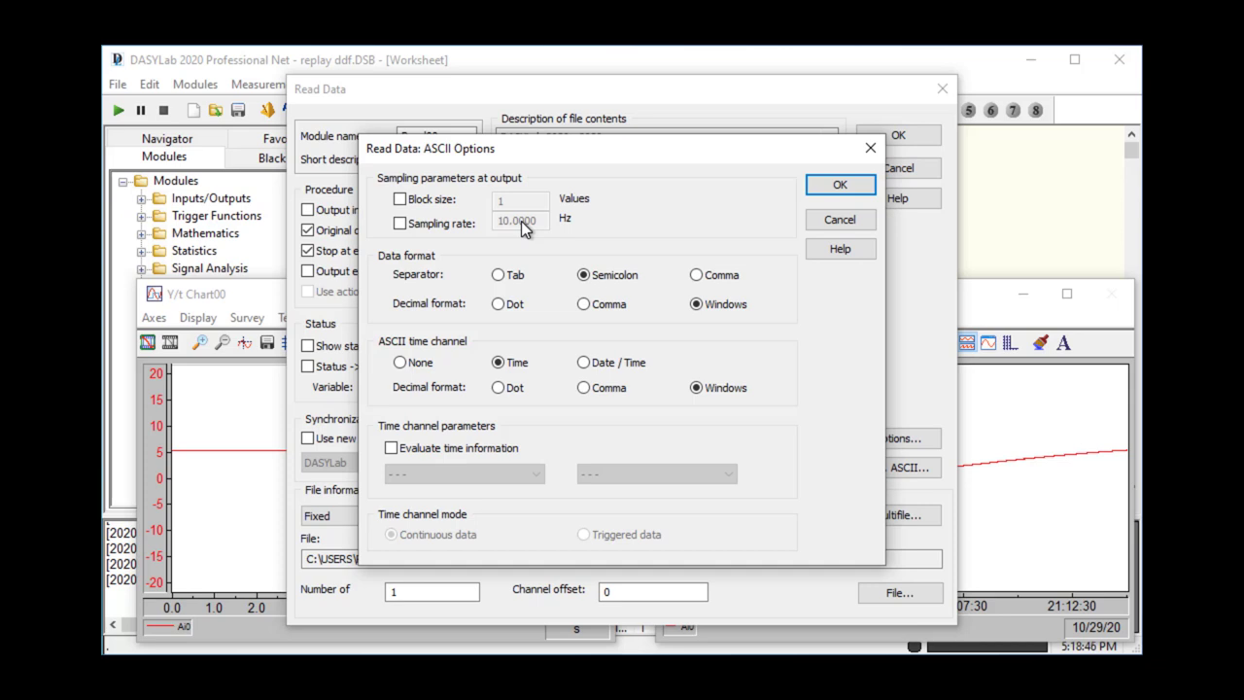
{"action": "left_click", "coordinate": [718, 274]}
{"action": "left_click", "coordinate": [730, 308]}
{"action": "left_click_drag", "start_coordinate": [606, 149], "coordinate": [590, 242]}
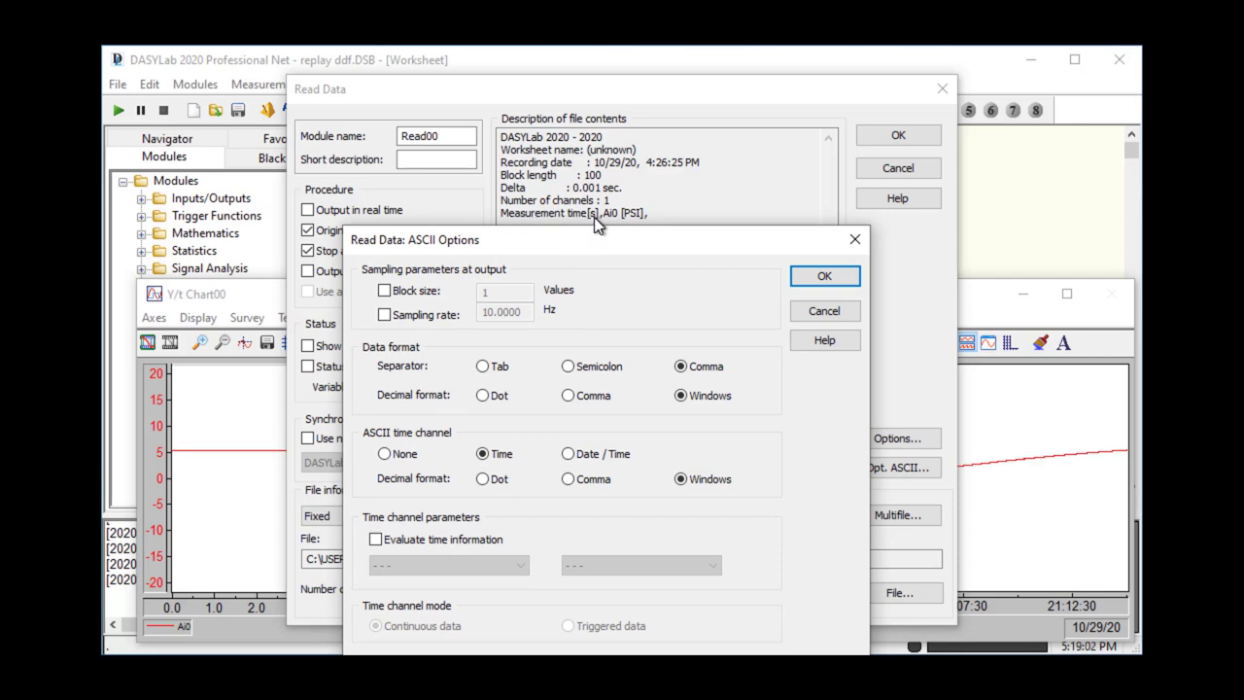
{"action": "left_click_drag", "start_coordinate": [595, 237], "coordinate": [603, 164]}
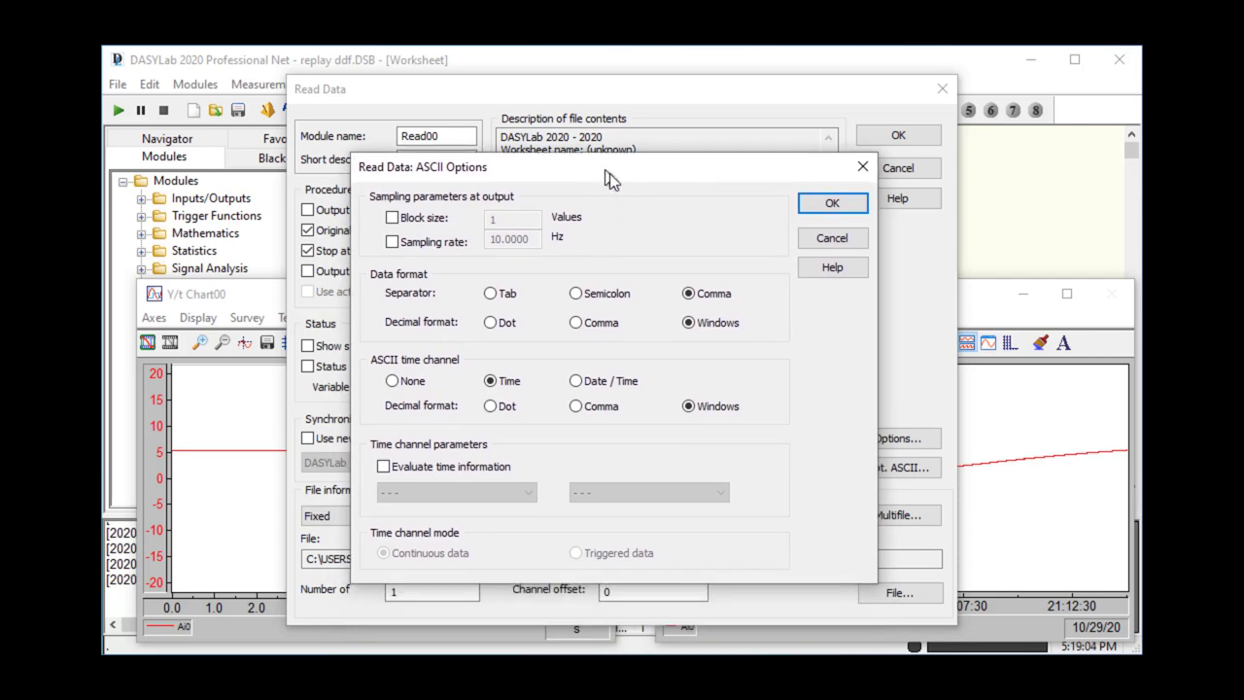
Enable time information evaluation with Measurement time[s] and continuous data, and apply the Read00 module settings.
{"action": "left_click", "coordinate": [424, 468]}
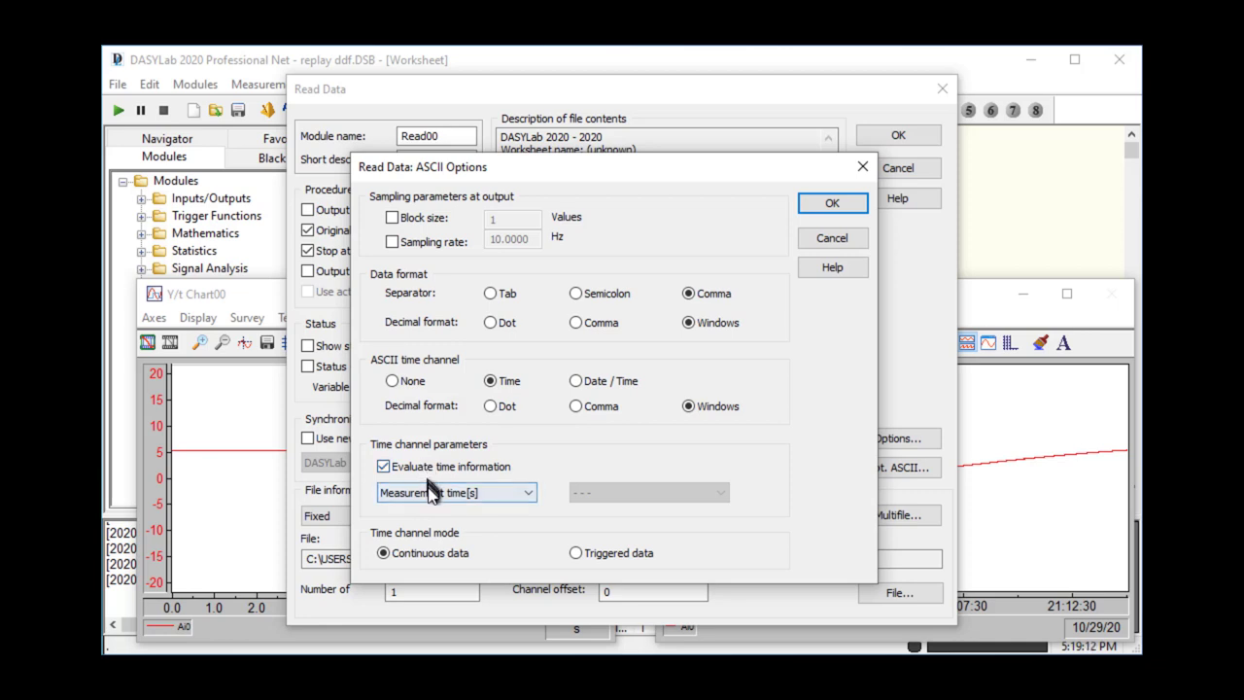
{"action": "mouse_move", "coordinate": [551, 180]}
{"action": "left_mouse_down"}
{"action": "mouse_move", "coordinate": [540, 347]}
{"action": "mouse_move", "coordinate": [529, 174]}
{"action": "mouse_move", "coordinate": [542, 188]}
{"action": "left_mouse_up"}
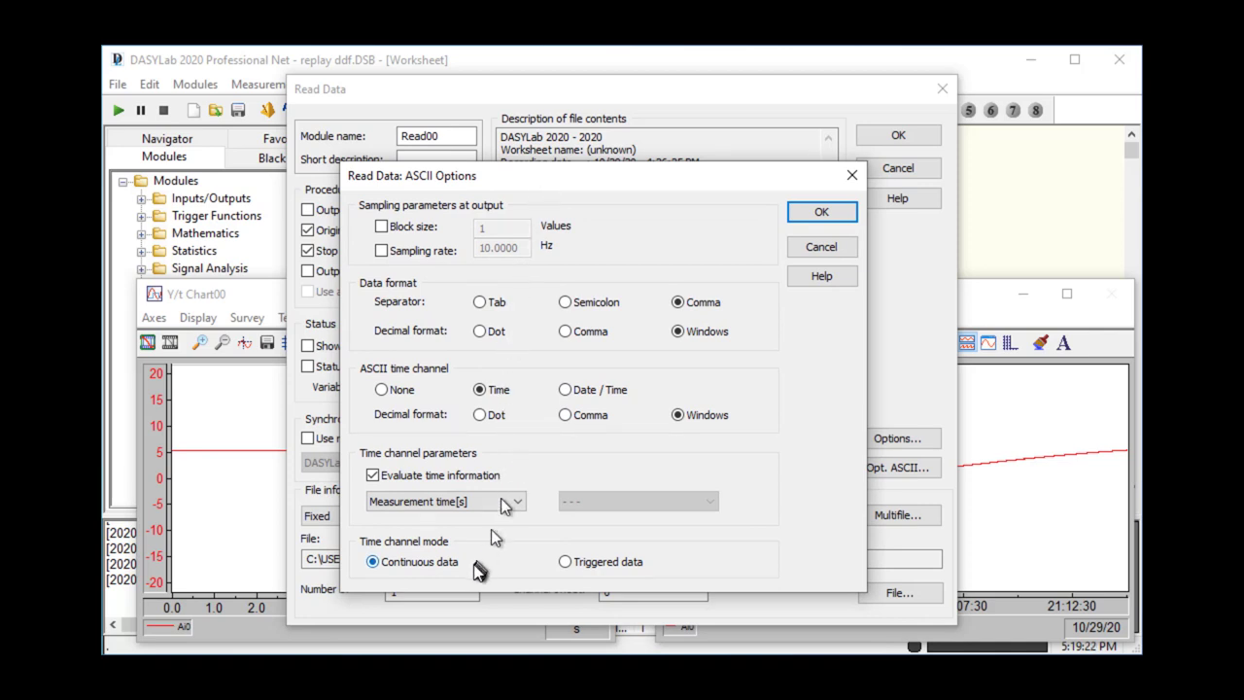
{"action": "left_click", "coordinate": [814, 212]}
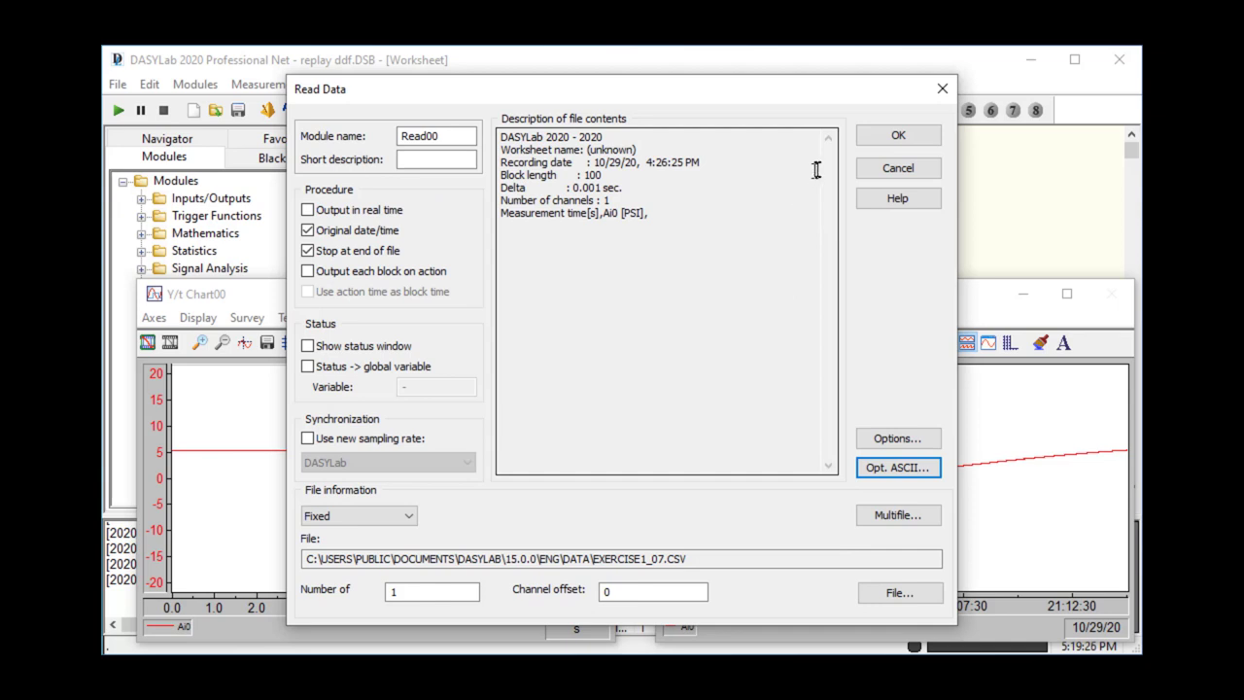
{"action": "left_click", "coordinate": [899, 134]}
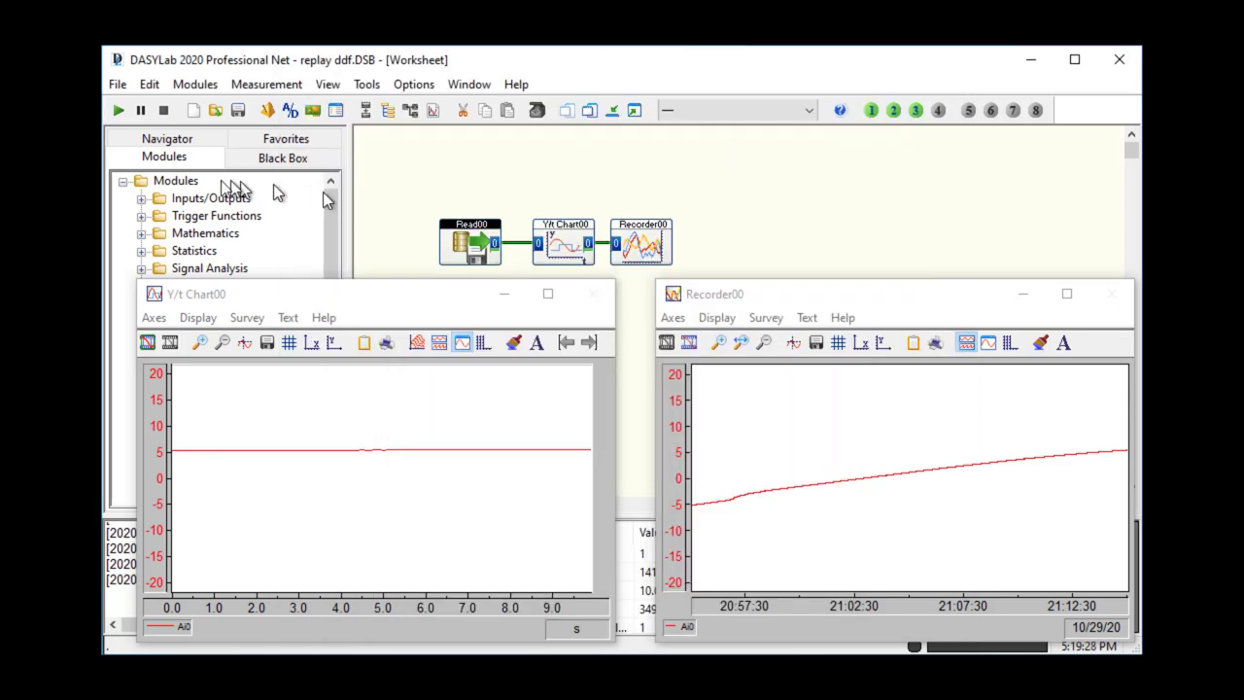
Run the measurement with both display windows minimized to recheck the connection's block size and sampling rate, and stop it with the windows restored.
{"action": "left_click", "coordinate": [119, 108]}
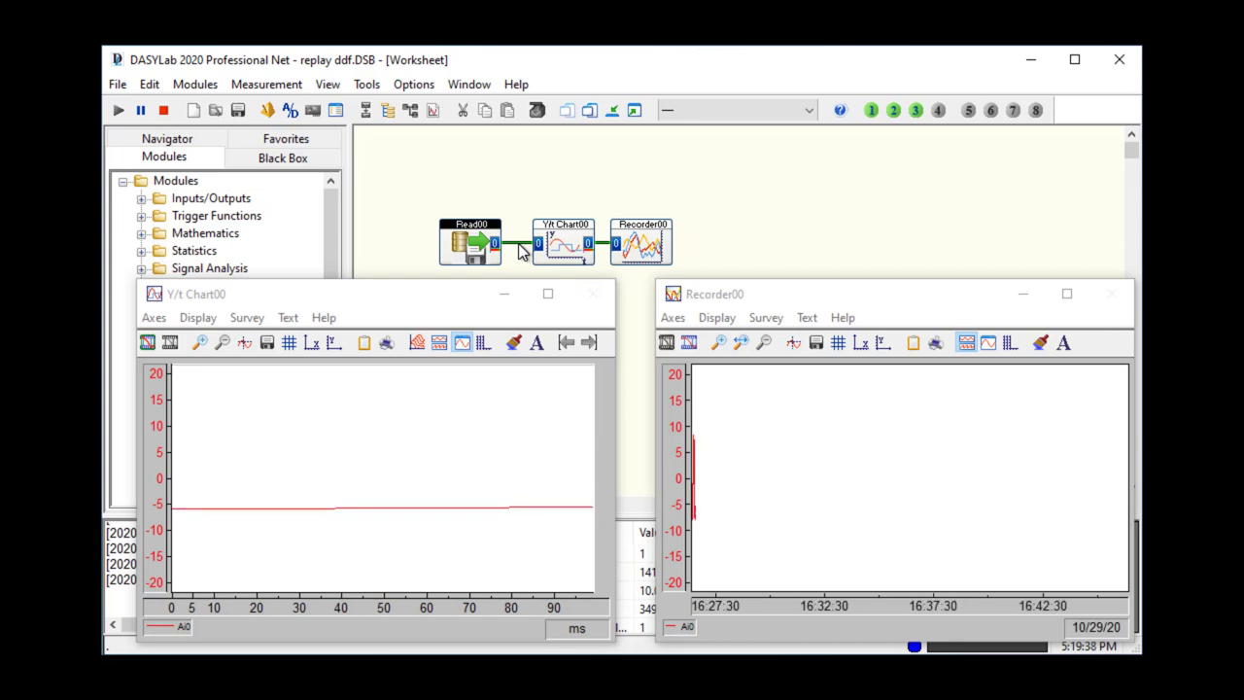
{"action": "left_click", "coordinate": [505, 298]}
{"action": "left_click", "coordinate": [1019, 294]}
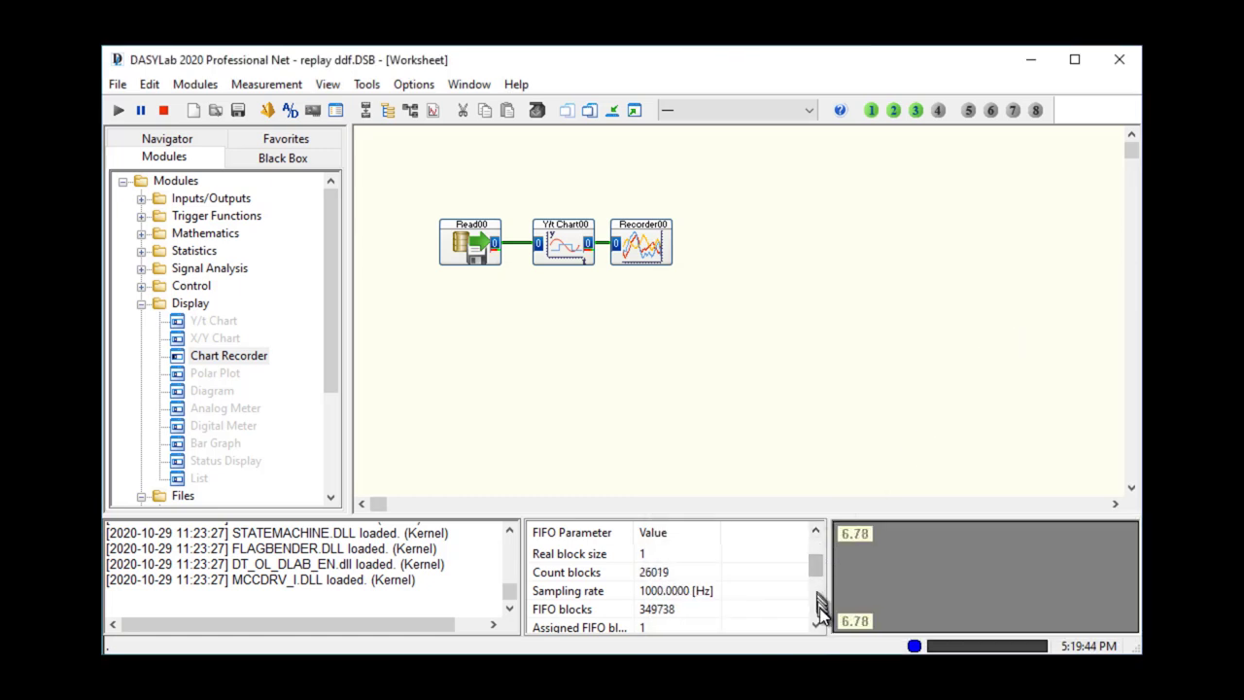
{"action": "left_click_drag", "start_coordinate": [815, 565], "coordinate": [812, 558]}
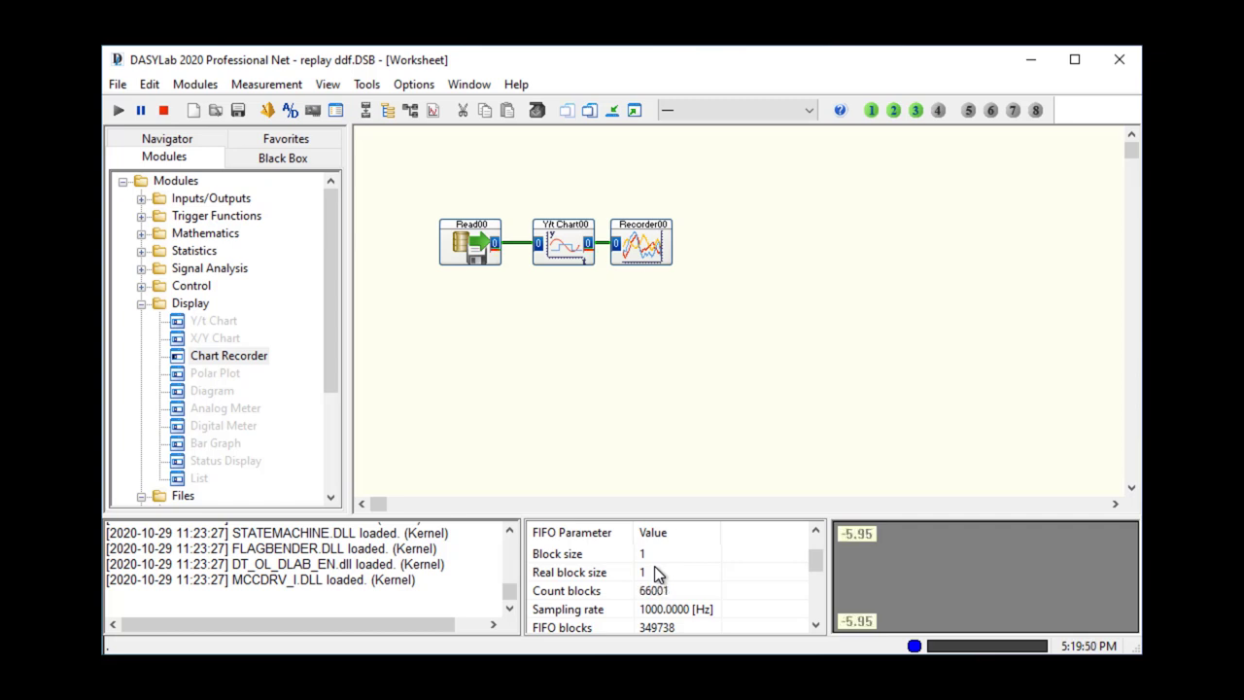
{"action": "left_click", "coordinate": [634, 112]}
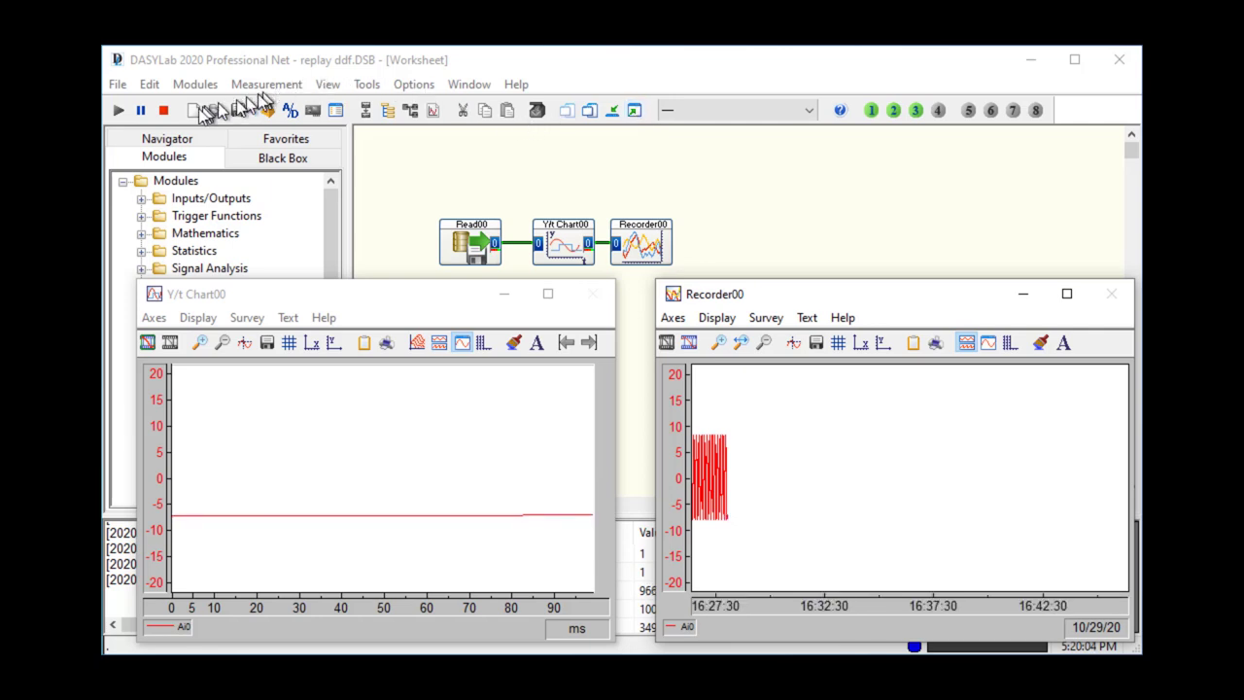
{"action": "left_click", "coordinate": [163, 112]}
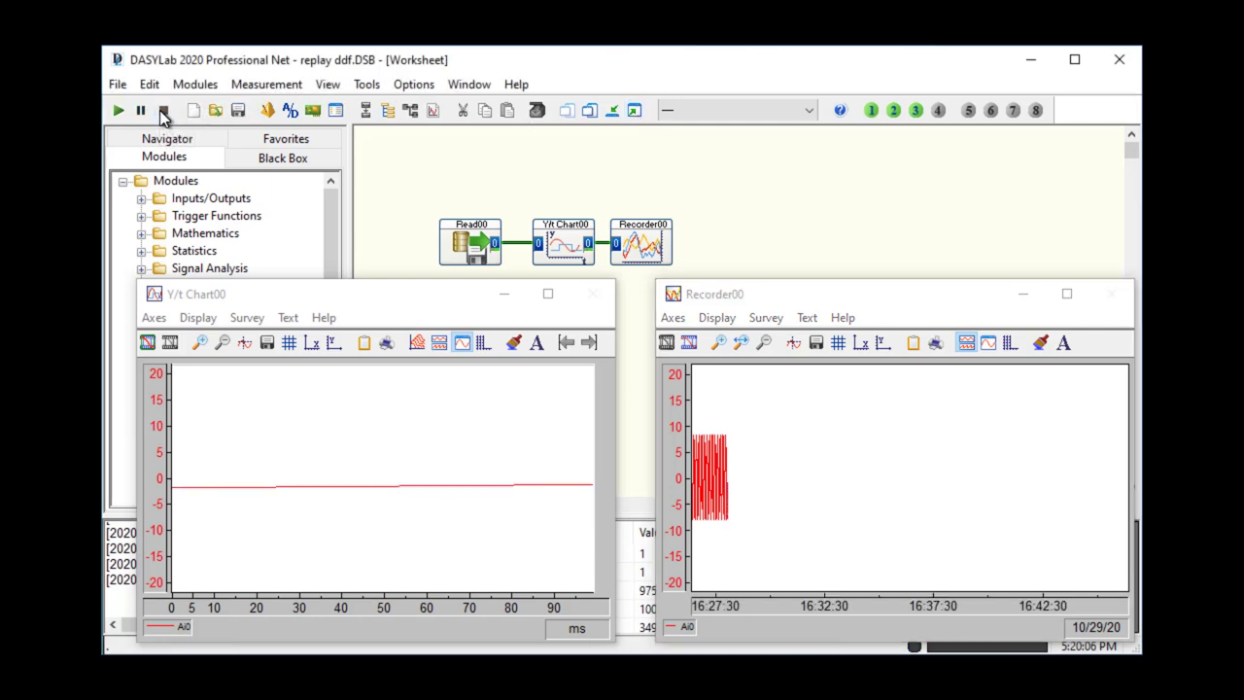
Enable a custom output block size of 100 values in the Read00 module's ASCII options and apply the module settings.
{"action": "left_click", "coordinate": [462, 241]}
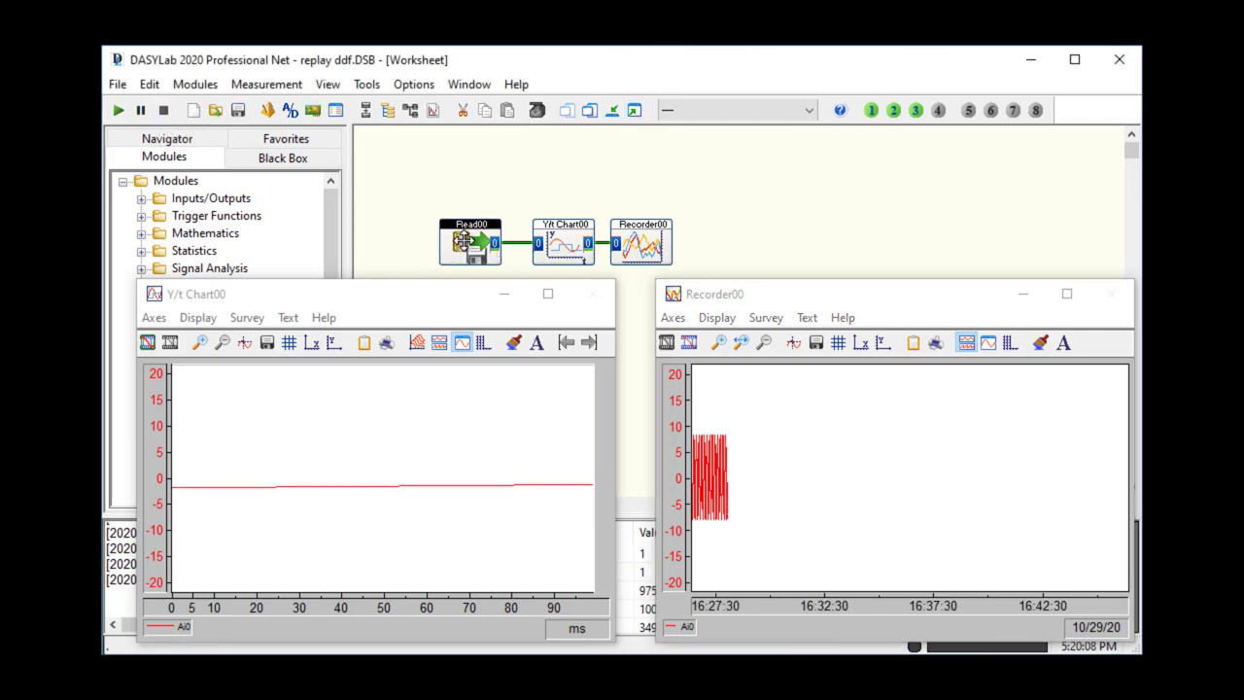
{"action": "double_click", "coordinate": [463, 240]}
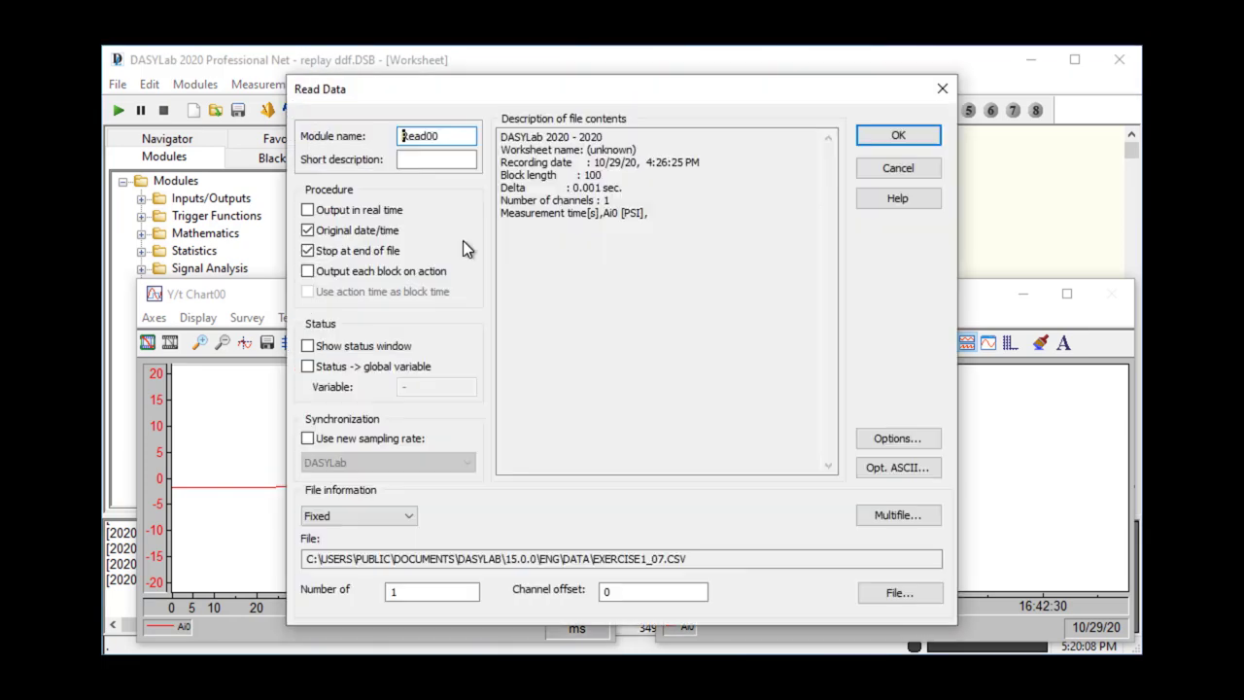
{"action": "left_click", "coordinate": [894, 468]}
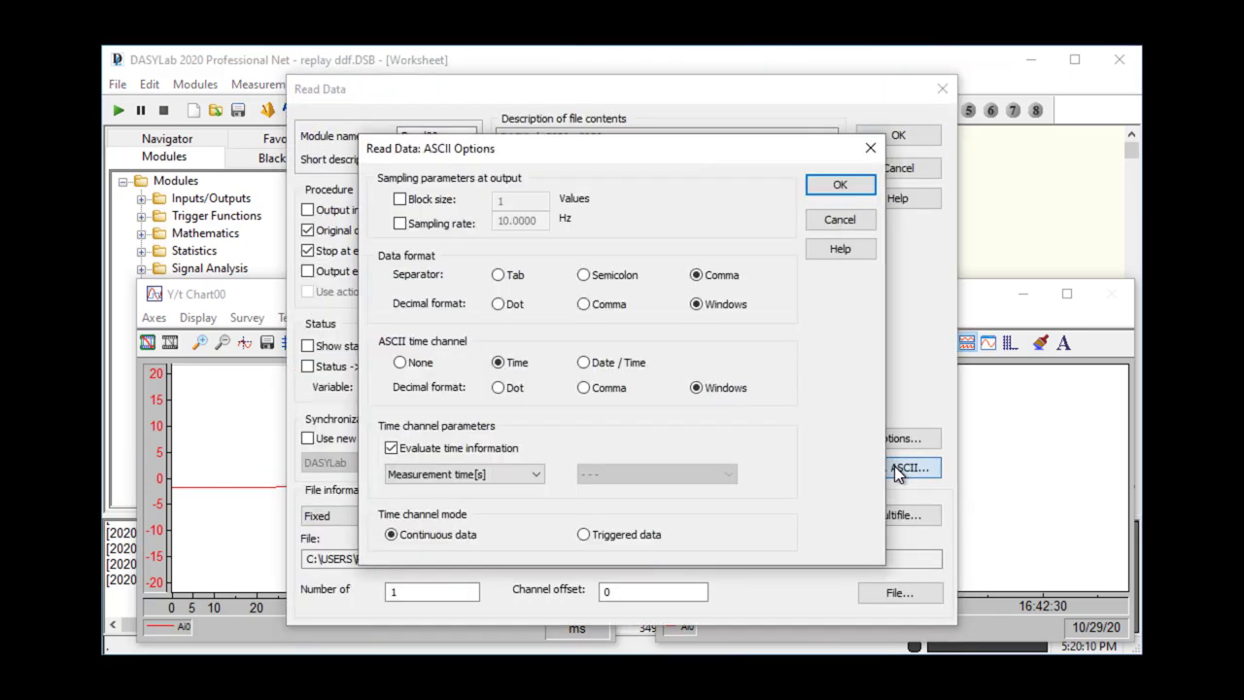
{"action": "left_click", "coordinate": [440, 204]}
{"action": "left_click", "coordinate": [505, 200]}
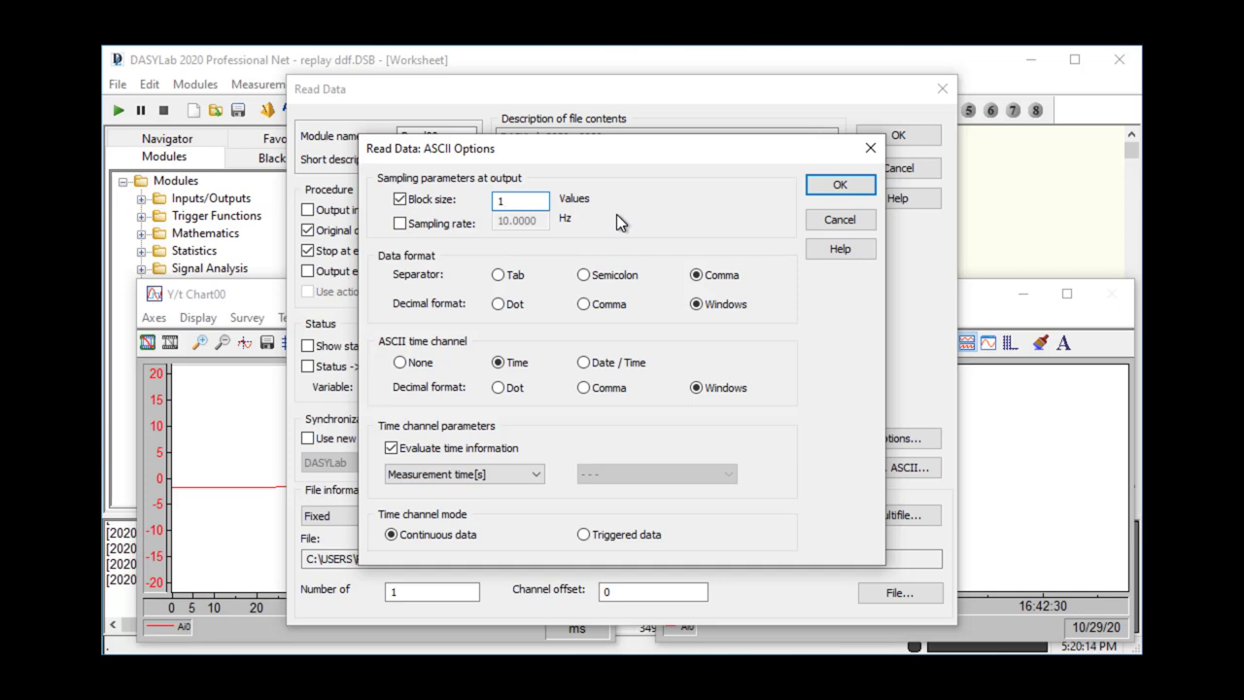
{"action": "type", "text": "00"}
{"action": "left_click", "coordinate": [839, 185]}
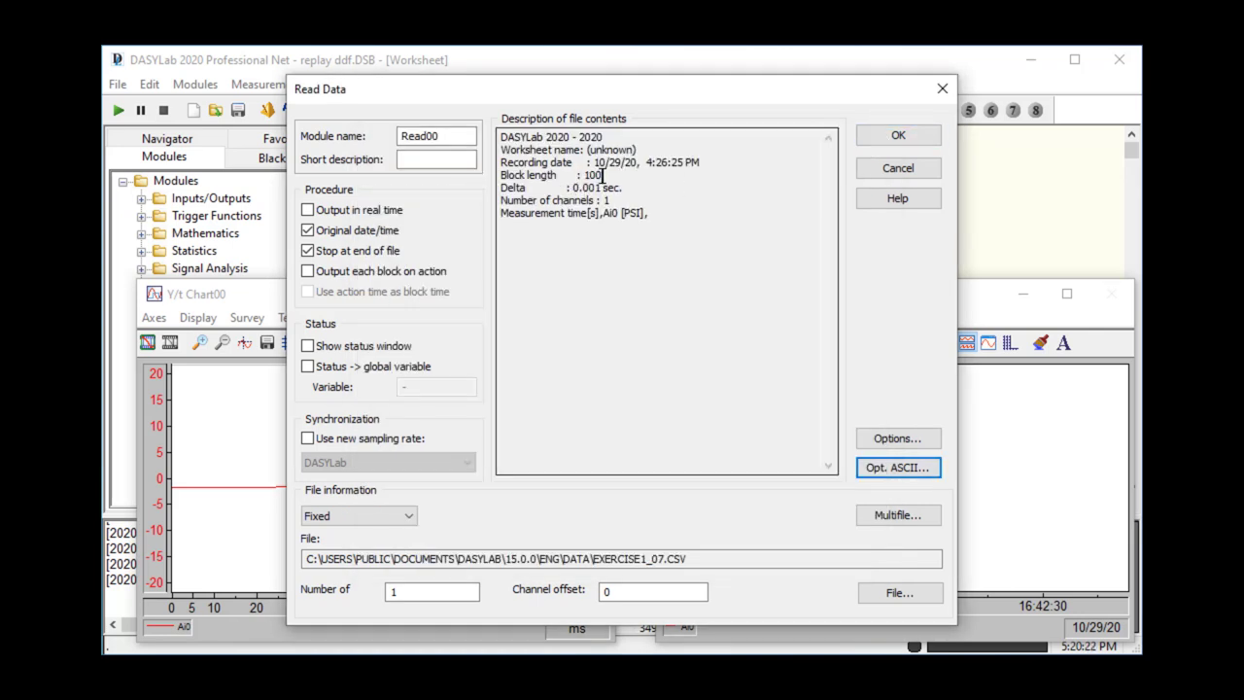
{"action": "left_click", "coordinate": [884, 136]}
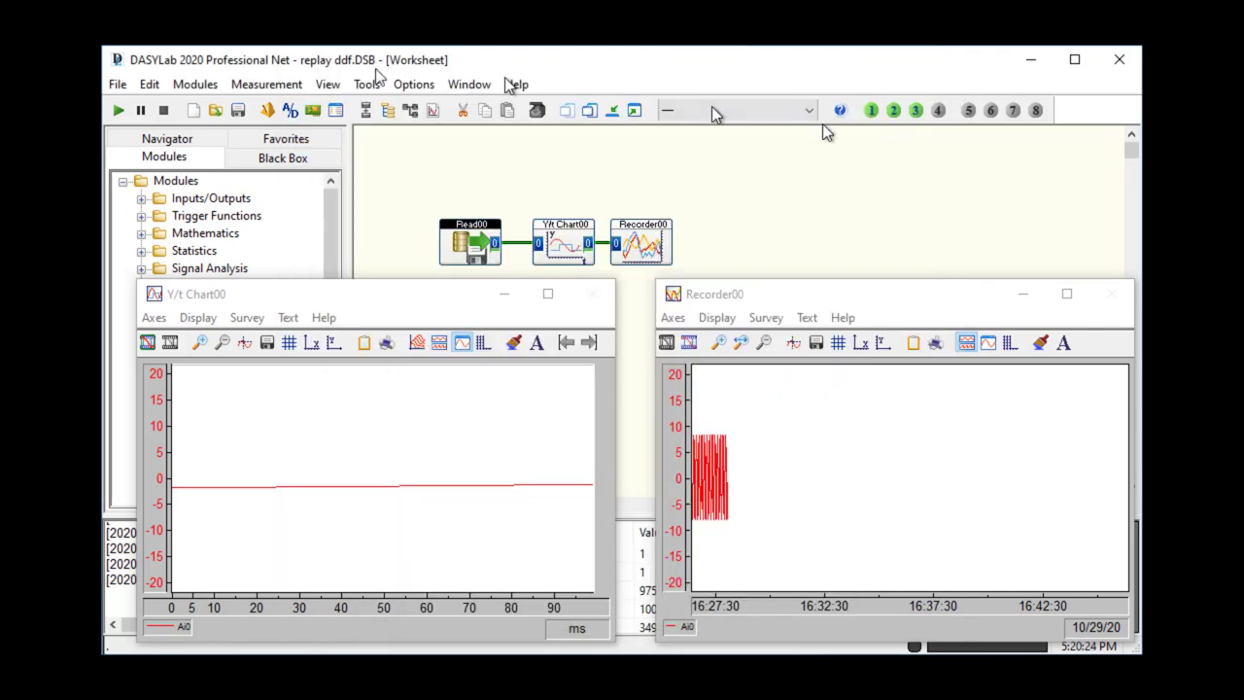
Replay the CSV data, zoom the Recorder00 display into the first part of the curve, and stop the measurement.
{"action": "left_click", "coordinate": [119, 110]}
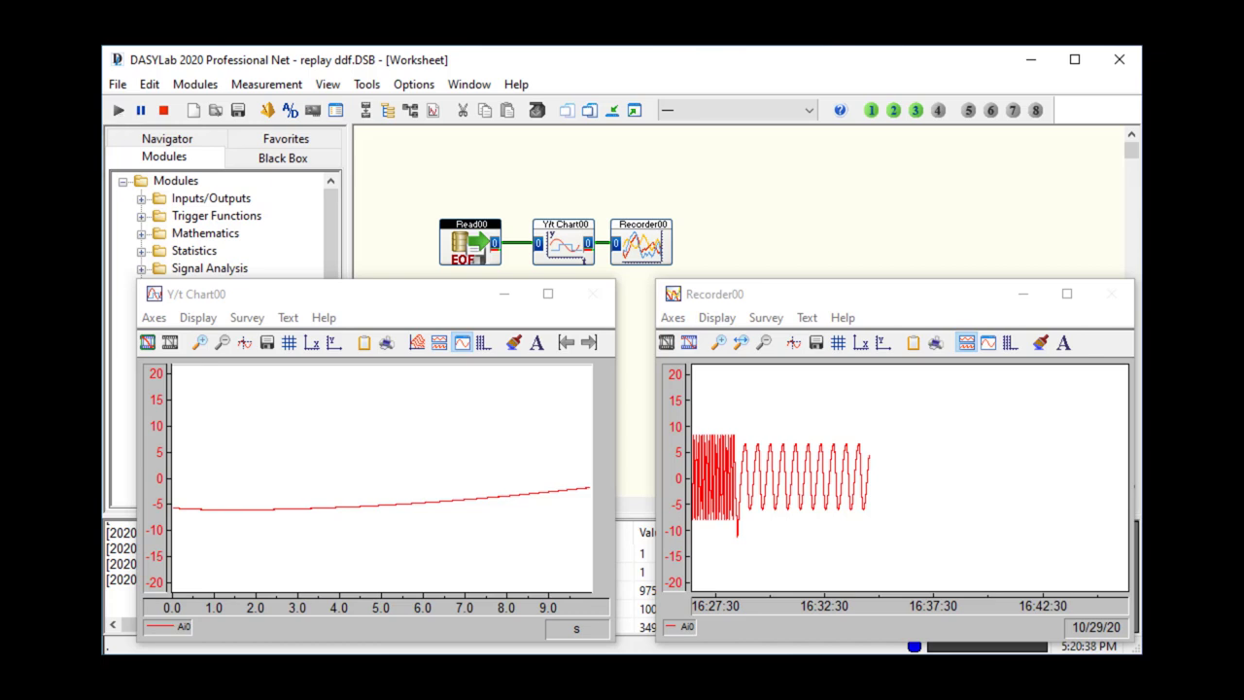
{"action": "left_click", "coordinate": [721, 343]}
{"action": "left_click_drag", "start_coordinate": [719, 408], "coordinate": [693, 416]}
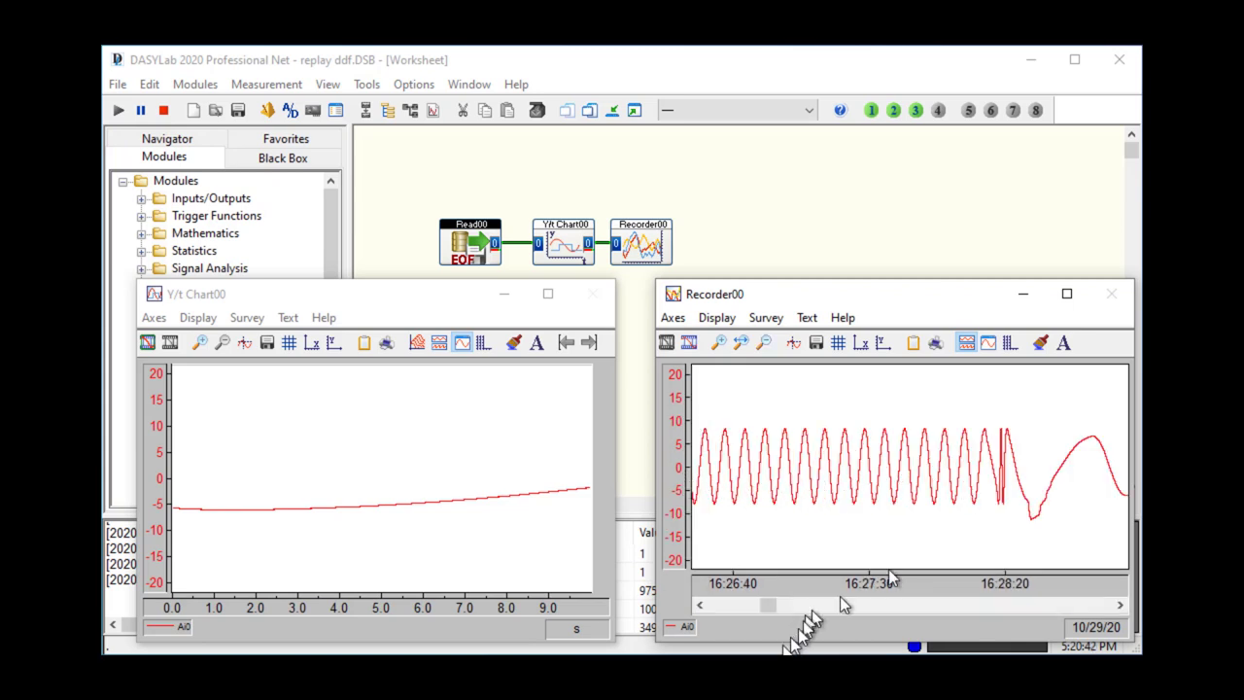
{"action": "left_click_drag", "start_coordinate": [768, 606], "coordinate": [703, 608]}
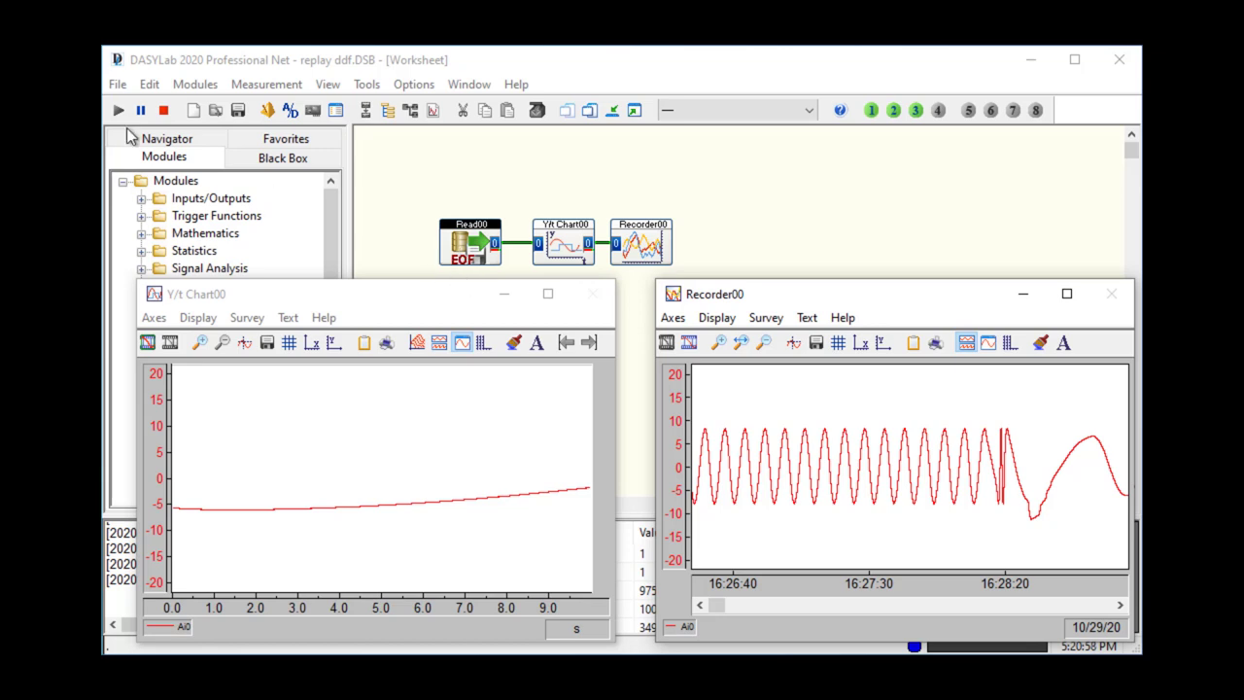
{"action": "left_click", "coordinate": [163, 114]}
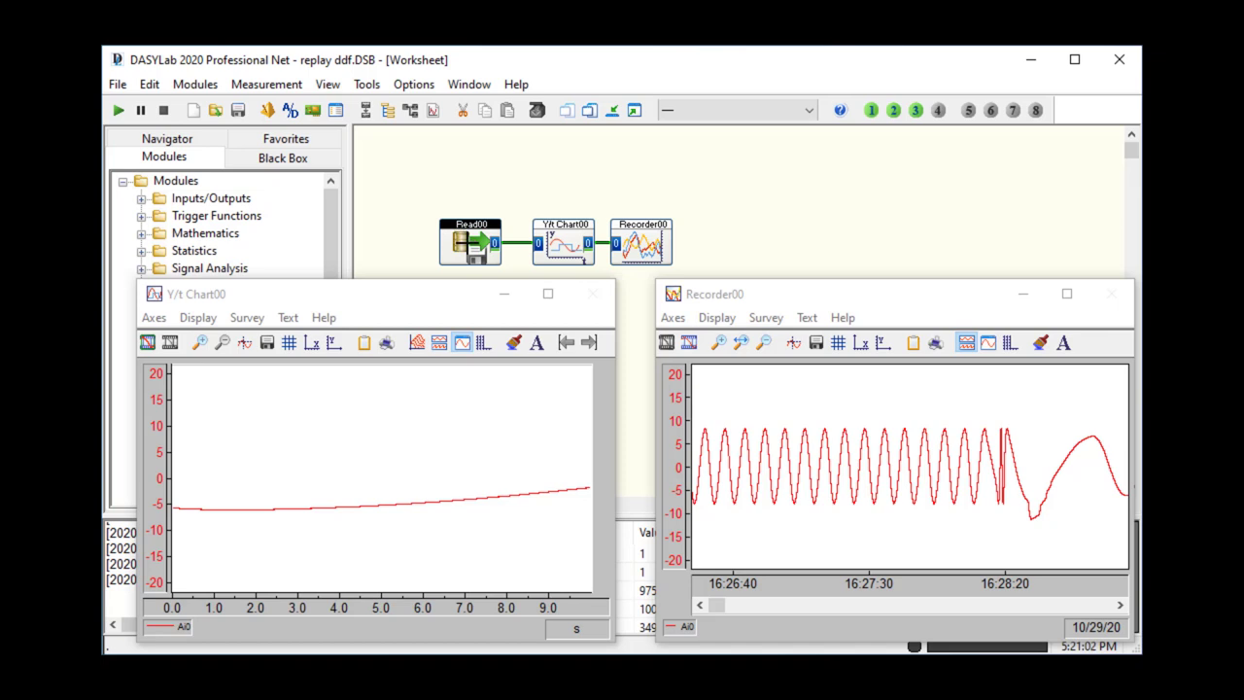
Enable the status window for the Read00 module, review its ASCII options, and apply the settings.
{"action": "double_click", "coordinate": [467, 243]}
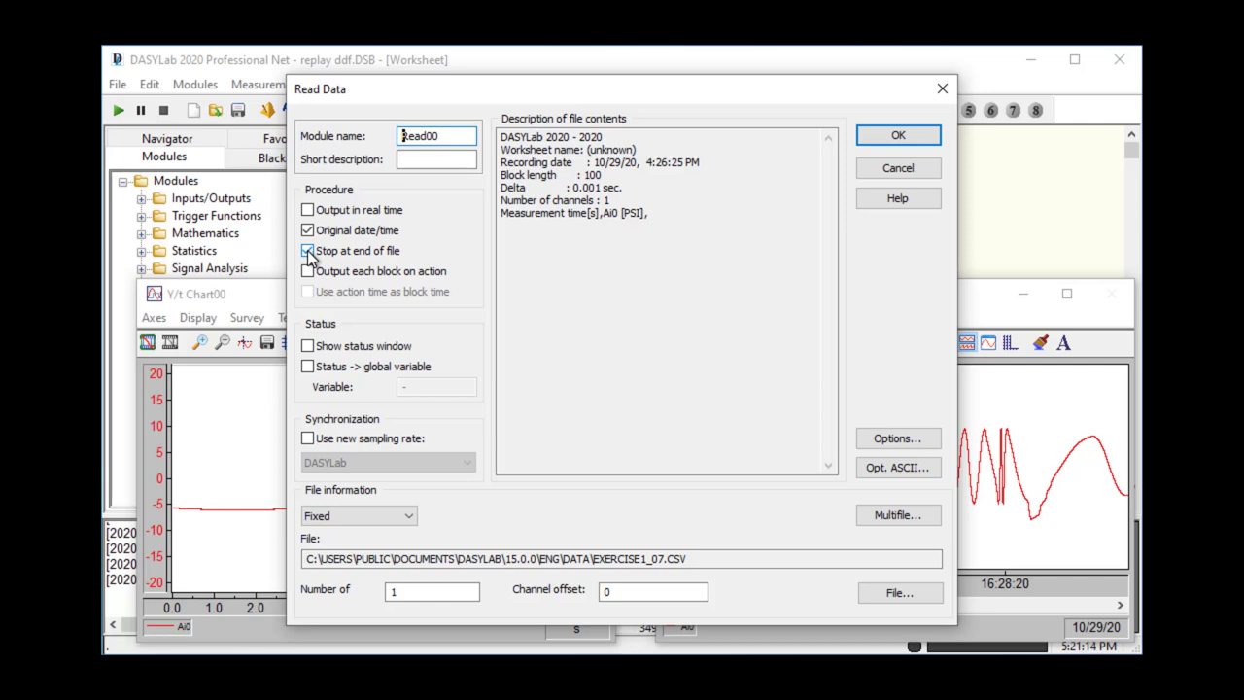
{"action": "left_click", "coordinate": [308, 347]}
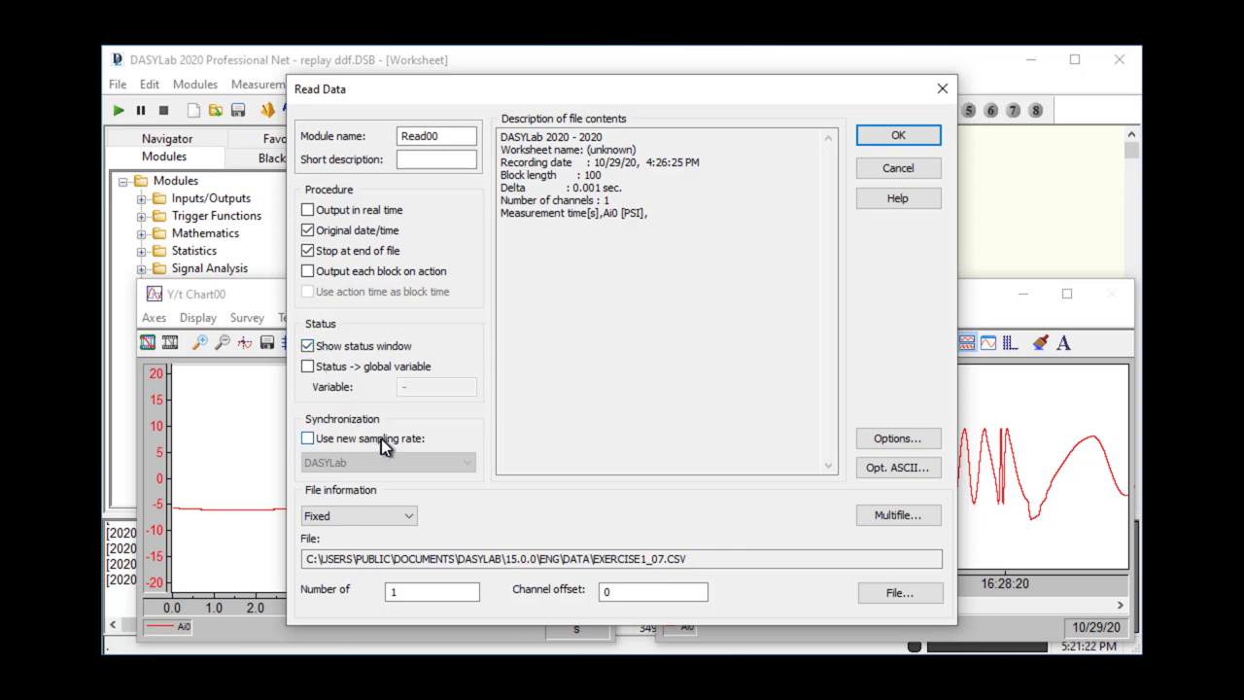
{"action": "left_click", "coordinate": [919, 470]}
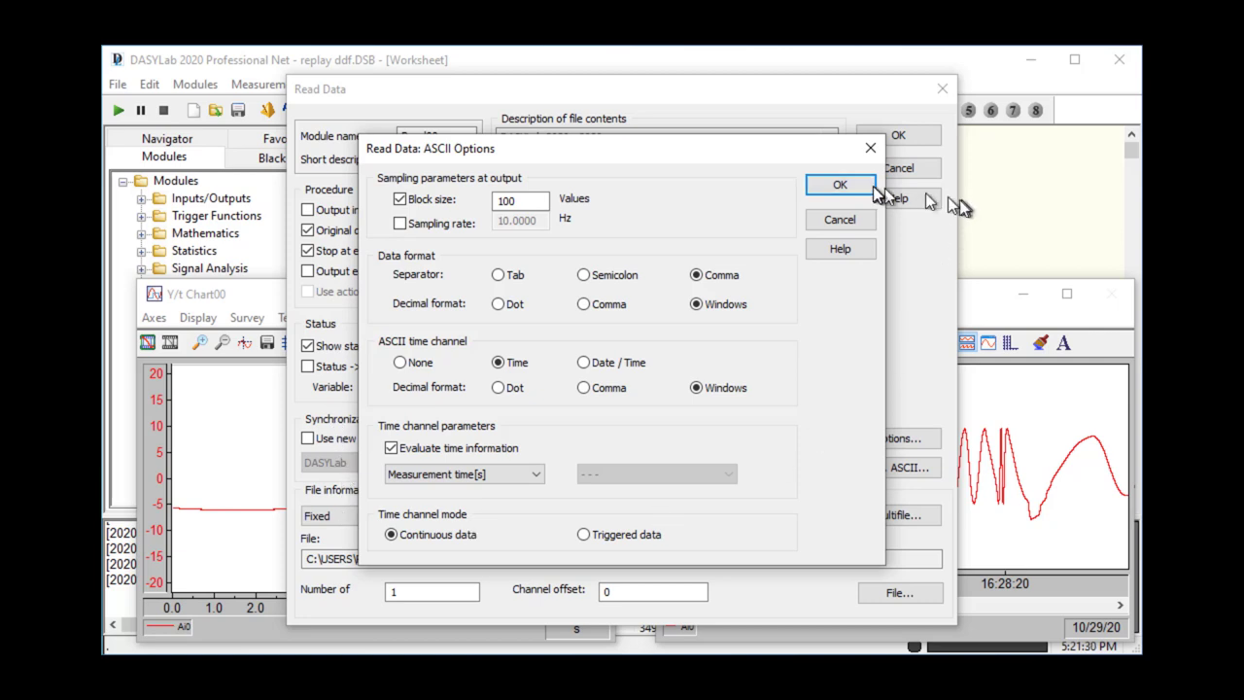
{"action": "left_click", "coordinate": [842, 186]}
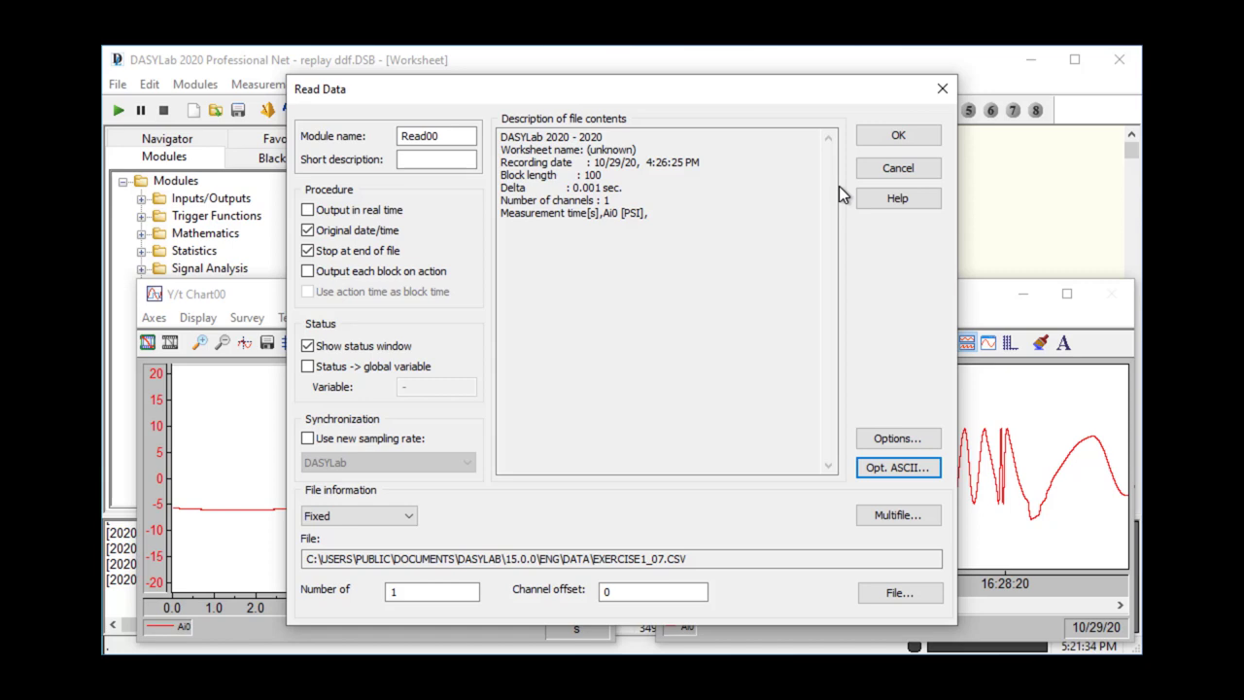
{"action": "left_click", "coordinate": [895, 136]}
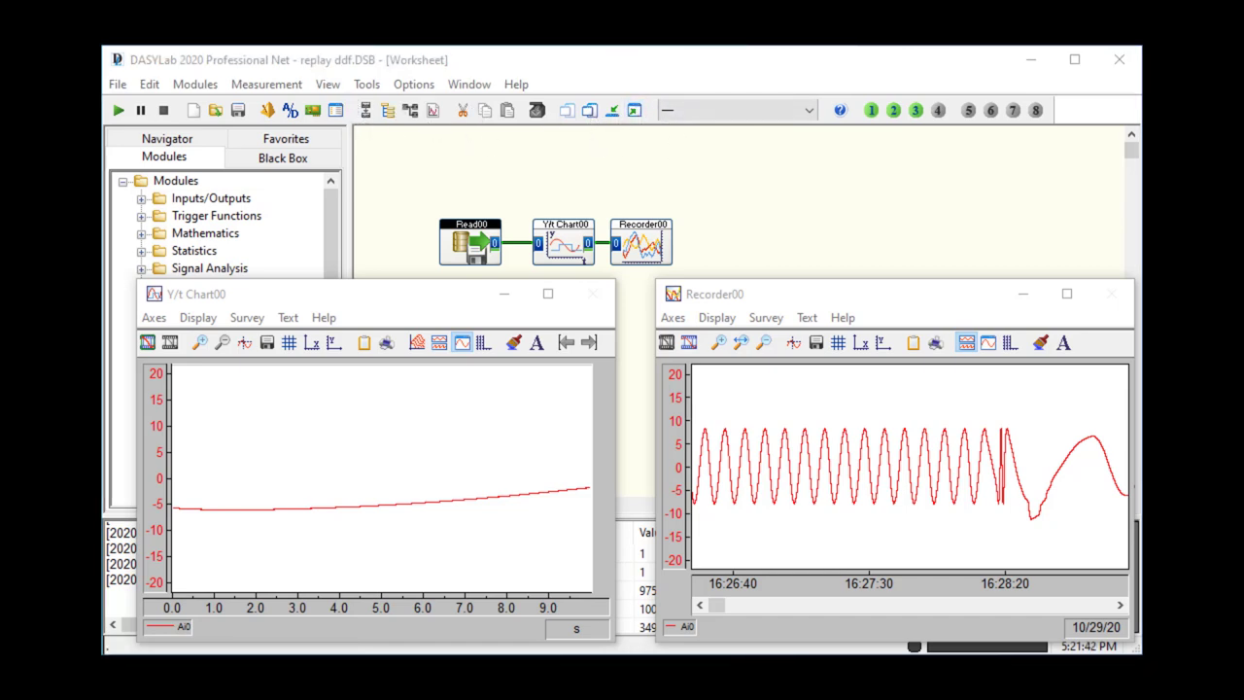
Place the Read00 status window just above the Recorder00 display, replay EXERCISE1_07.CSV to the end of the file, and stop the measurement.
{"action": "left_click_drag", "start_coordinate": [249, 243], "coordinate": [751, 165]}
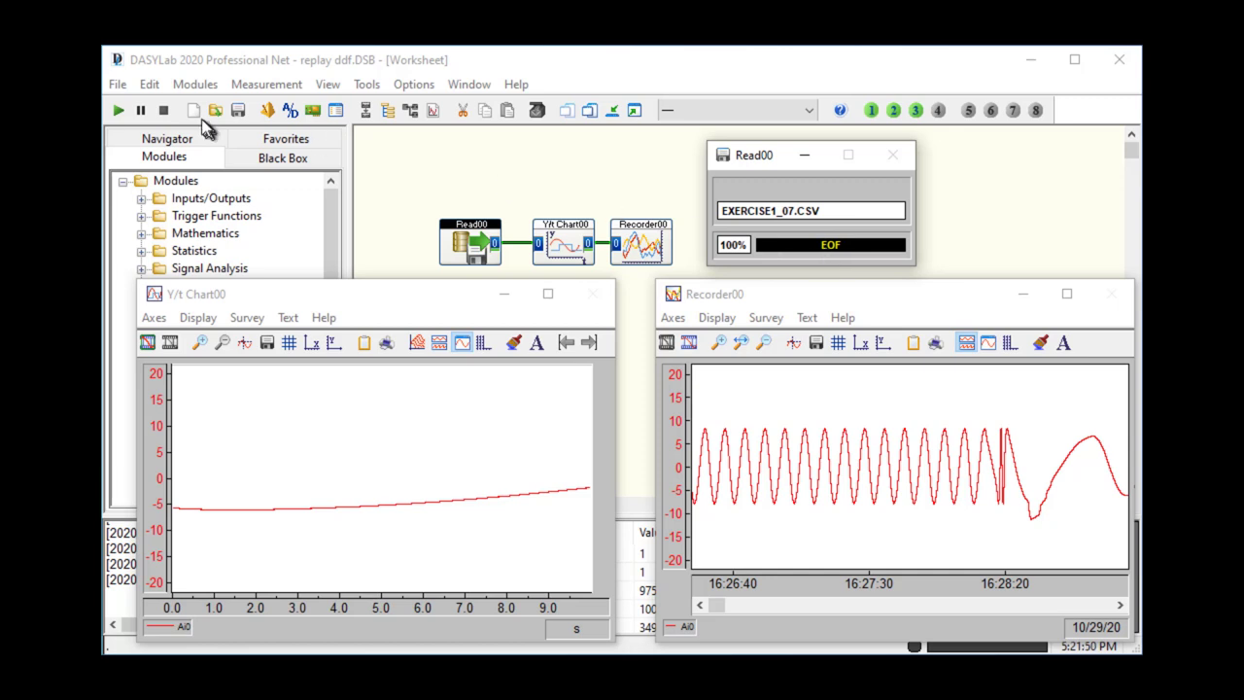
{"action": "left_click", "coordinate": [117, 110]}
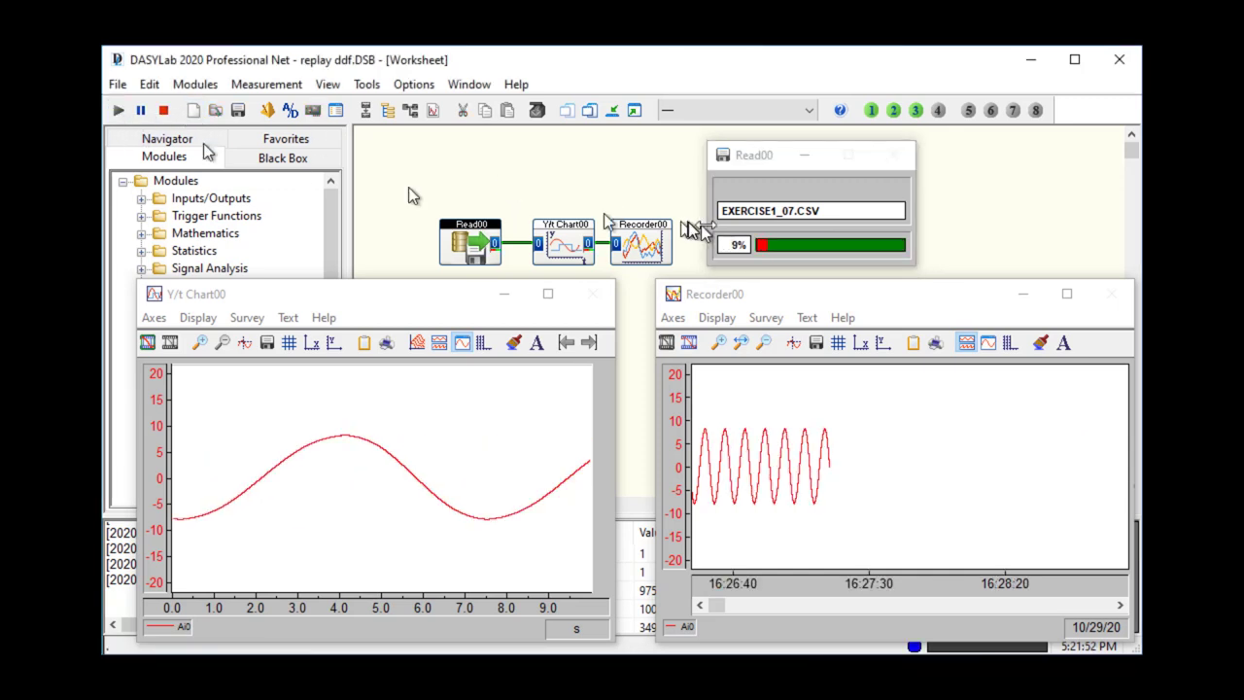
{"action": "left_click_drag", "start_coordinate": [748, 255], "coordinate": [916, 244]}
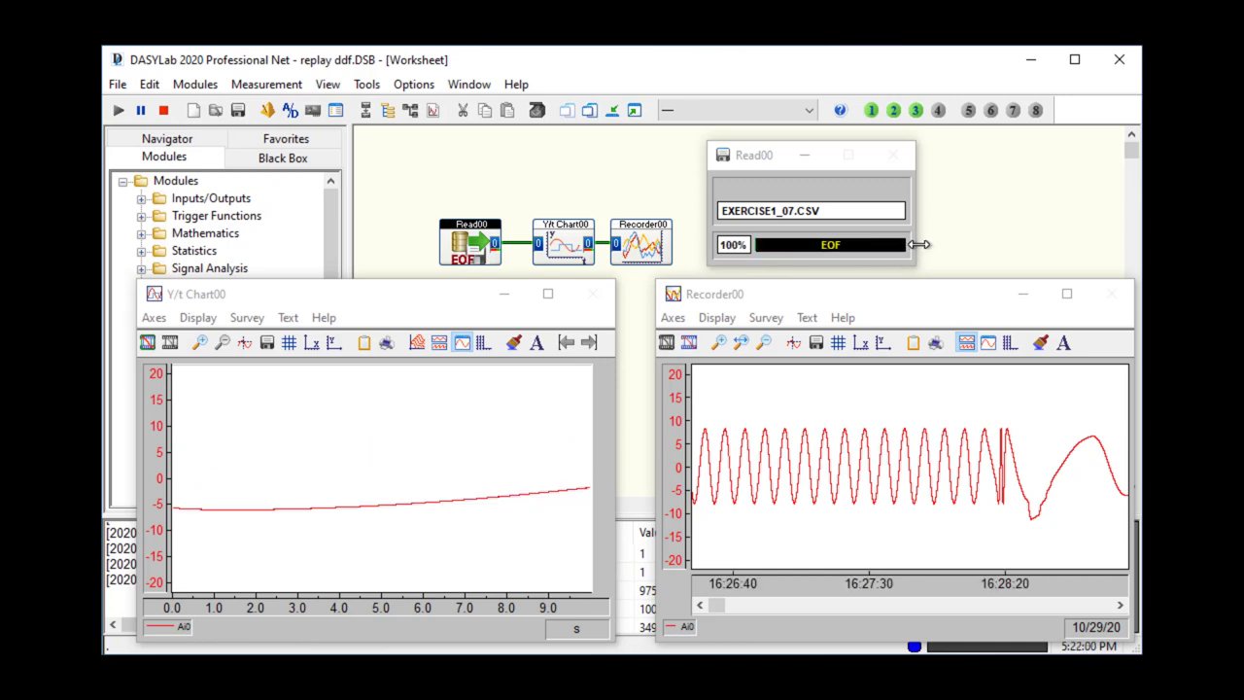
{"action": "left_click", "coordinate": [165, 111]}
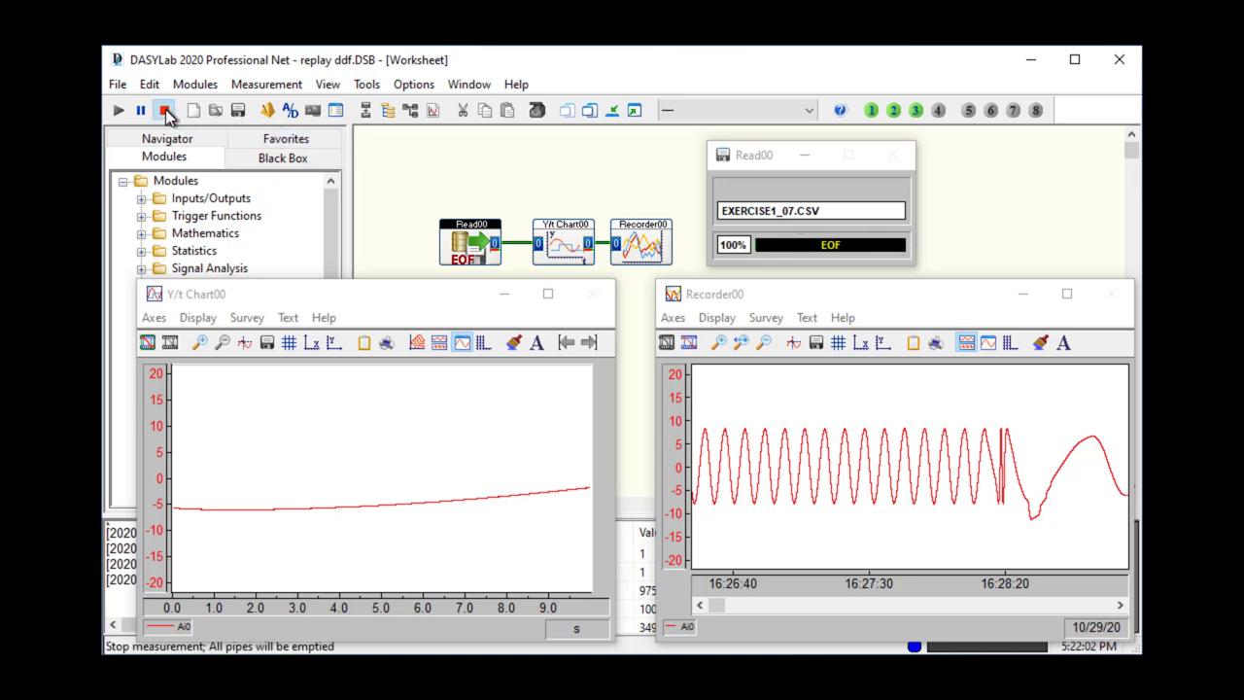